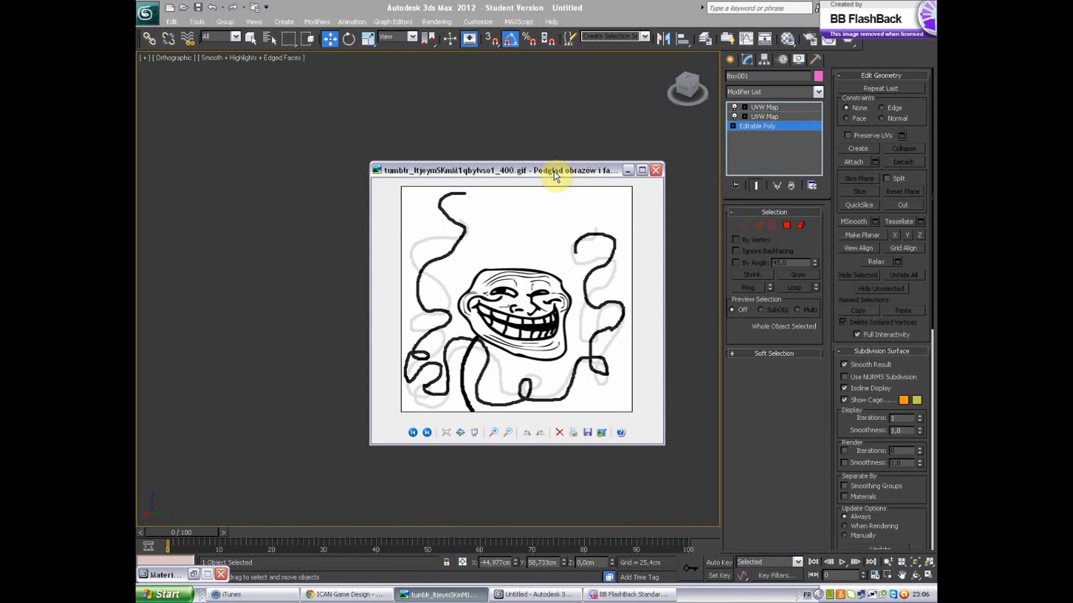
Step: Minimize the image preview window and examine the cardboard-textured panel from different angles
{"action": "left_click", "coordinate": [631, 171]}
{"action": "middle_click_drag", "start_coordinate": [536, 309], "coordinate": [502, 295]}
{"action": "scroll", "coordinate": [503, 296], "scroll_direction": "up", "scroll_amount": 2}
{"action": "scroll", "coordinate": [501, 298], "scroll_direction": "up", "scroll_amount": 3}
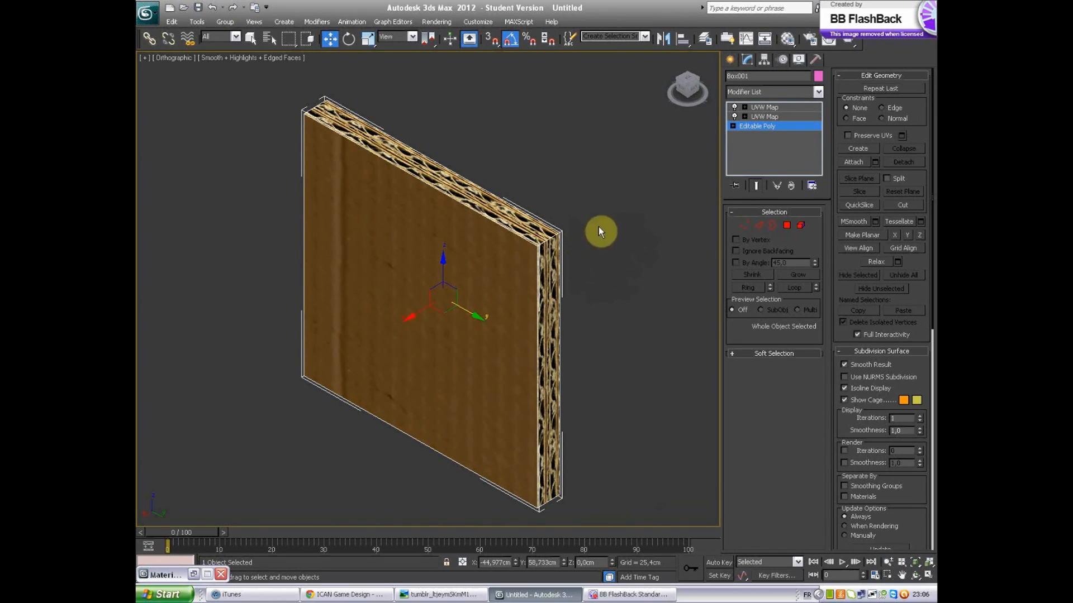
{"action": "mouse_move", "coordinate": [555, 211]}
{"action": "middle_mouse_down"}
{"action": "mouse_move", "coordinate": [558, 232]}
{"action": "mouse_move", "coordinate": [488, 223]}
{"action": "mouse_move", "coordinate": [545, 213]}
{"action": "middle_mouse_up"}
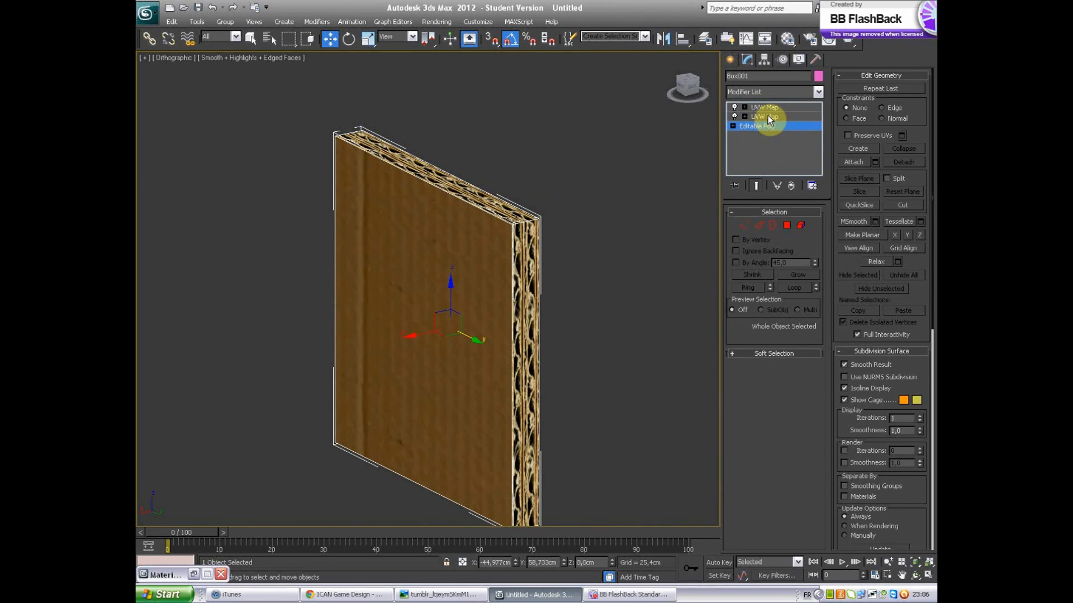
{"action": "mouse_move", "coordinate": [617, 277]}
{"action": "middle_mouse_down", "text": "alt"}
{"action": "mouse_move", "coordinate": [618, 255]}
{"action": "mouse_move", "coordinate": [615, 265]}
{"action": "mouse_move", "coordinate": [632, 272]}
{"action": "middle_mouse_up", "text": "alt"}
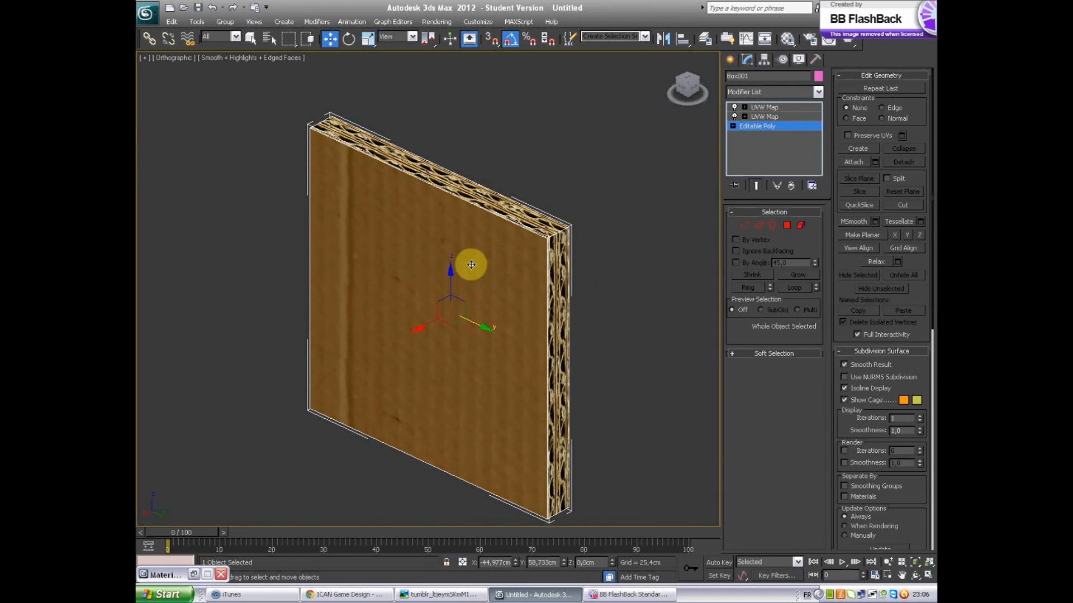
Step: Clone the panel along its X axis as a single independent copy
{"action": "scroll", "coordinate": [471, 265], "scroll_direction": "down", "scroll_amount": 6}
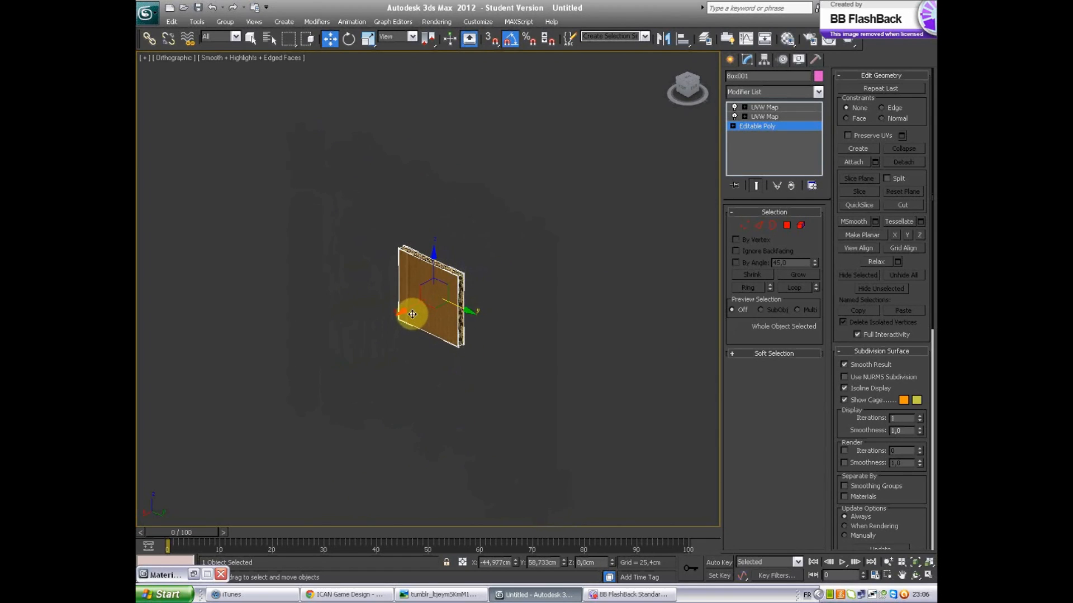
{"action": "mouse_move", "coordinate": [408, 312]}
{"action": "left_mouse_down"}
{"action": "mouse_move", "coordinate": [244, 414]}
{"action": "mouse_move", "coordinate": [247, 385]}
{"action": "mouse_move", "coordinate": [458, 272]}
{"action": "left_mouse_up"}
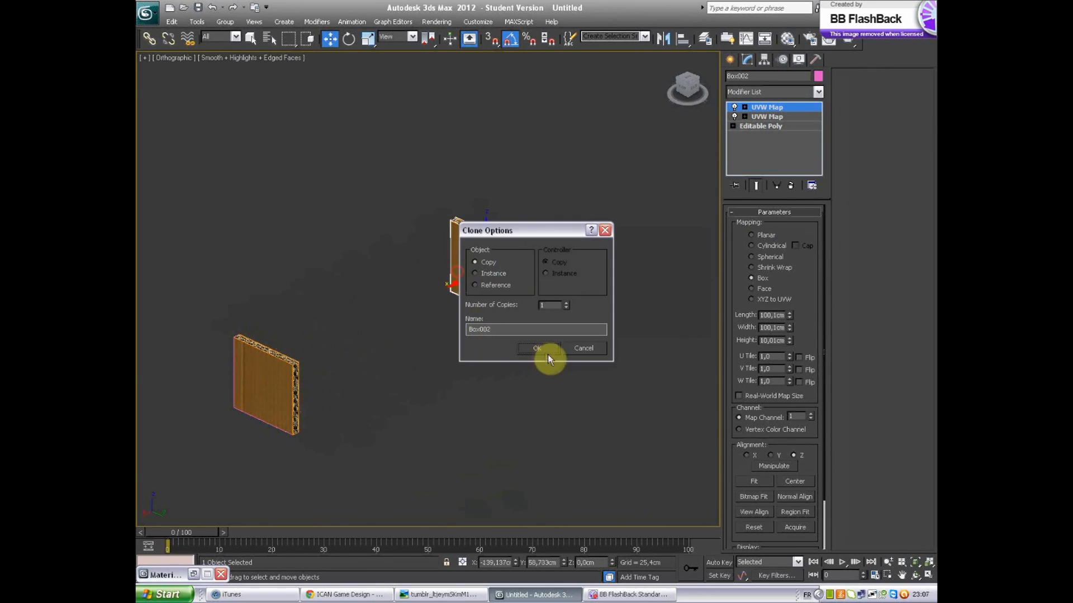
{"action": "left_click", "coordinate": [536, 348]}
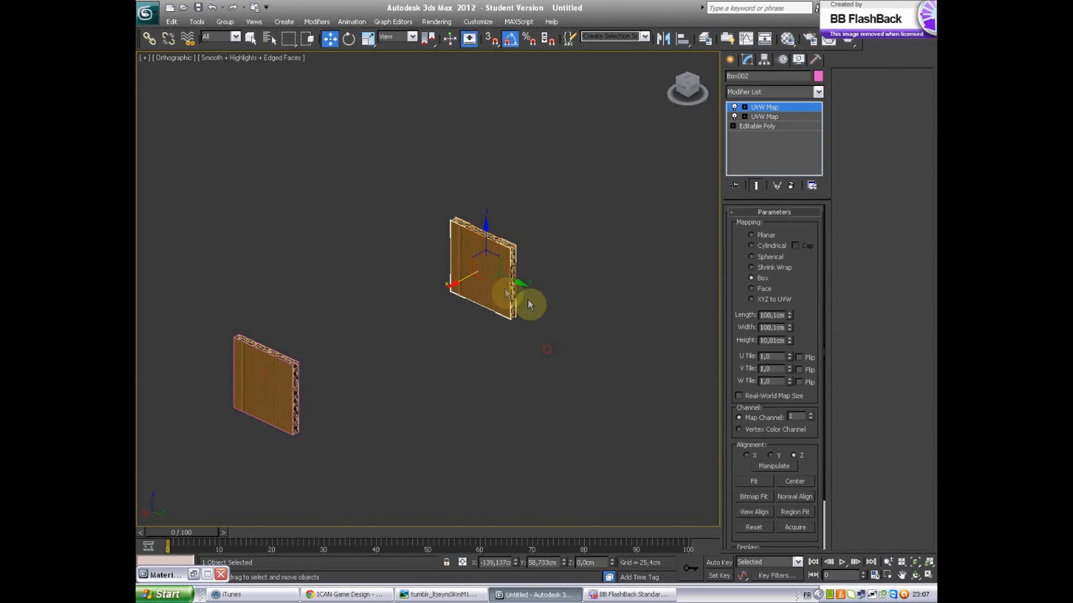
Step: Delete the original panel and select the copied one
{"action": "left_click", "coordinate": [279, 387]}
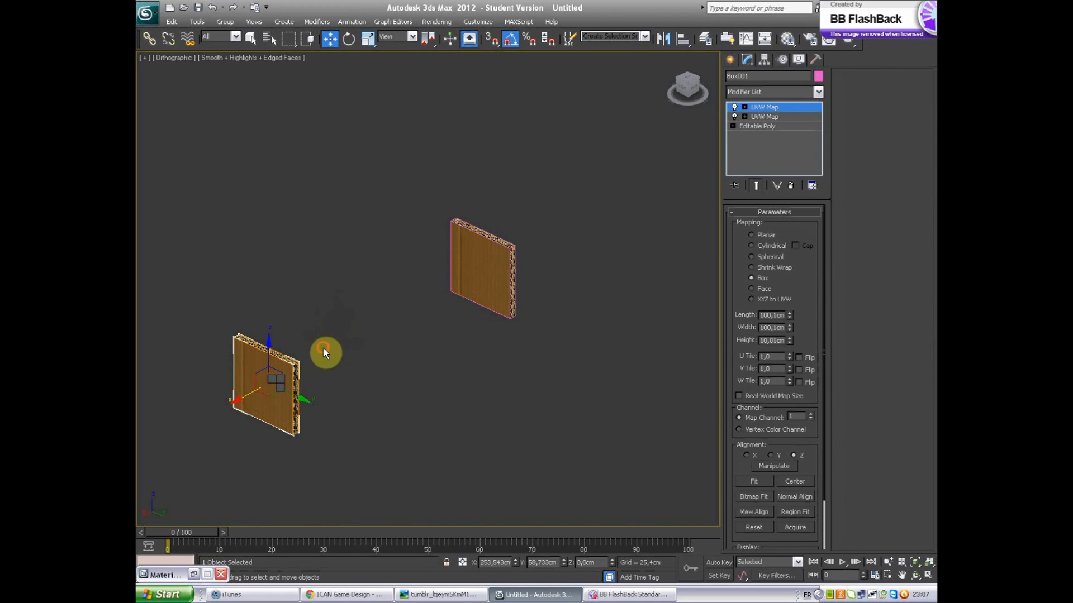
{"action": "key", "text": "Delete"}
{"action": "left_click", "coordinate": [491, 283]}
{"action": "scroll", "coordinate": [588, 193], "scroll_direction": "up", "scroll_amount": 2}
{"action": "scroll", "coordinate": [574, 259], "scroll_direction": "up", "scroll_amount": 4}
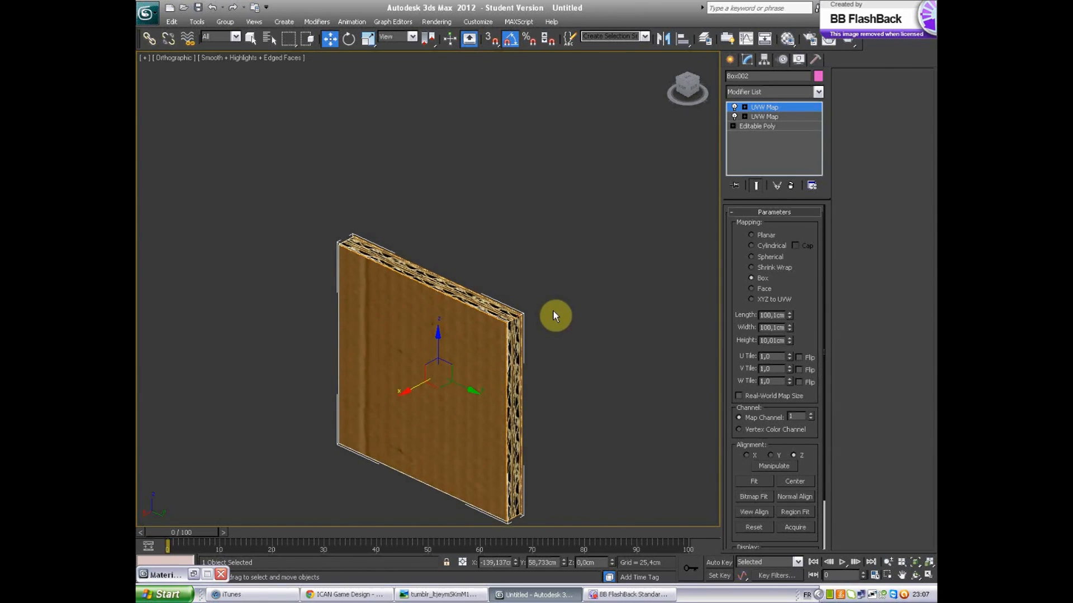
Step: In the left view, stretch the panel upward by moving its two top edges about 463 cm at the Editable Poly level
{"action": "key", "text": "f"}
{"action": "key", "text": "l"}
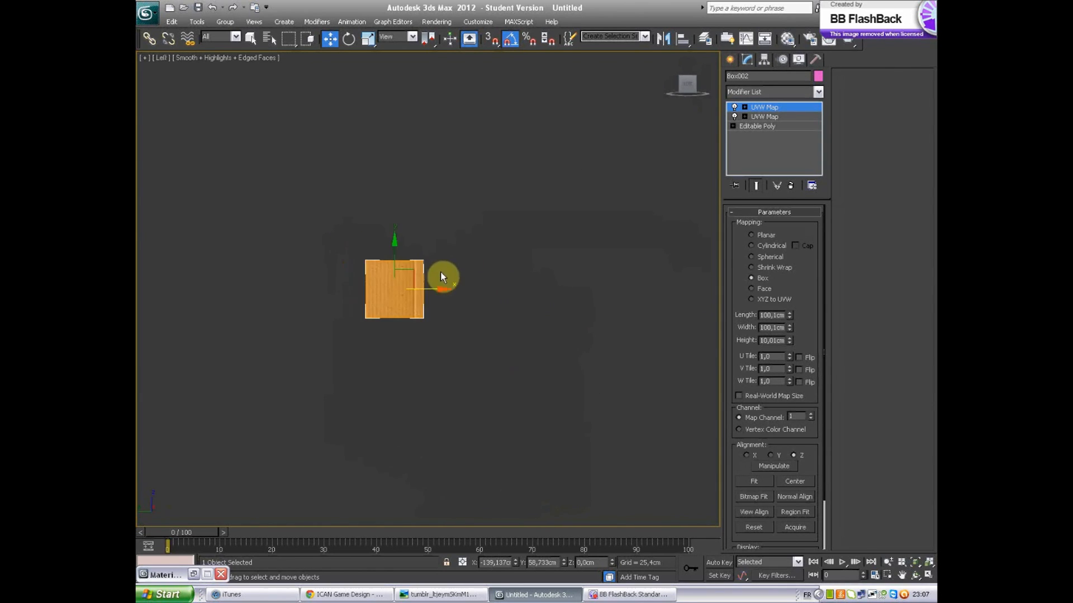
{"action": "scroll", "coordinate": [558, 276], "scroll_direction": "up", "scroll_amount": 2}
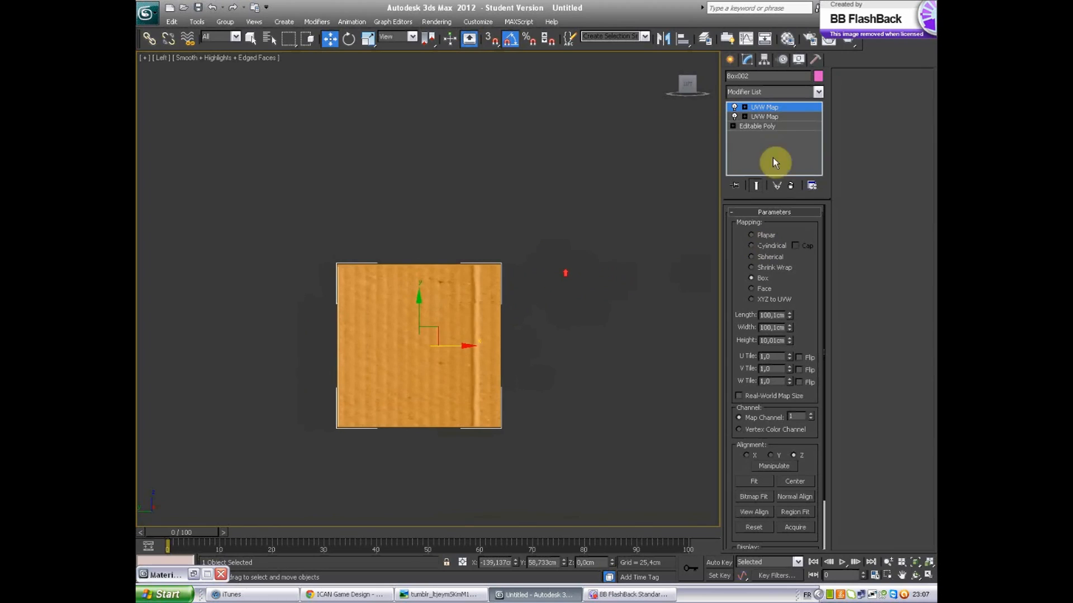
{"action": "left_click", "coordinate": [764, 126]}
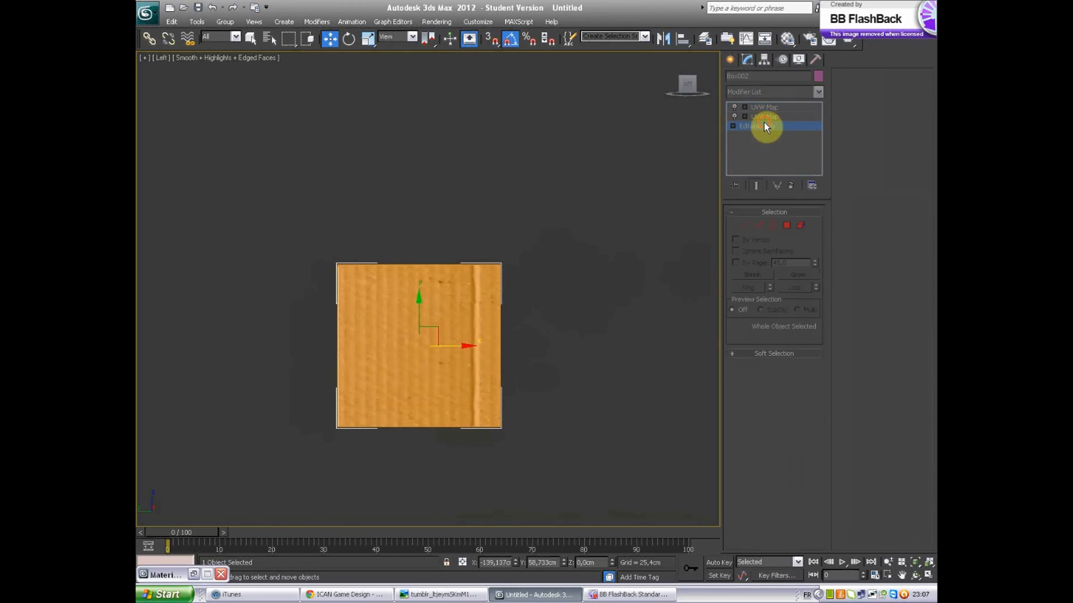
{"action": "left_click", "coordinate": [761, 230]}
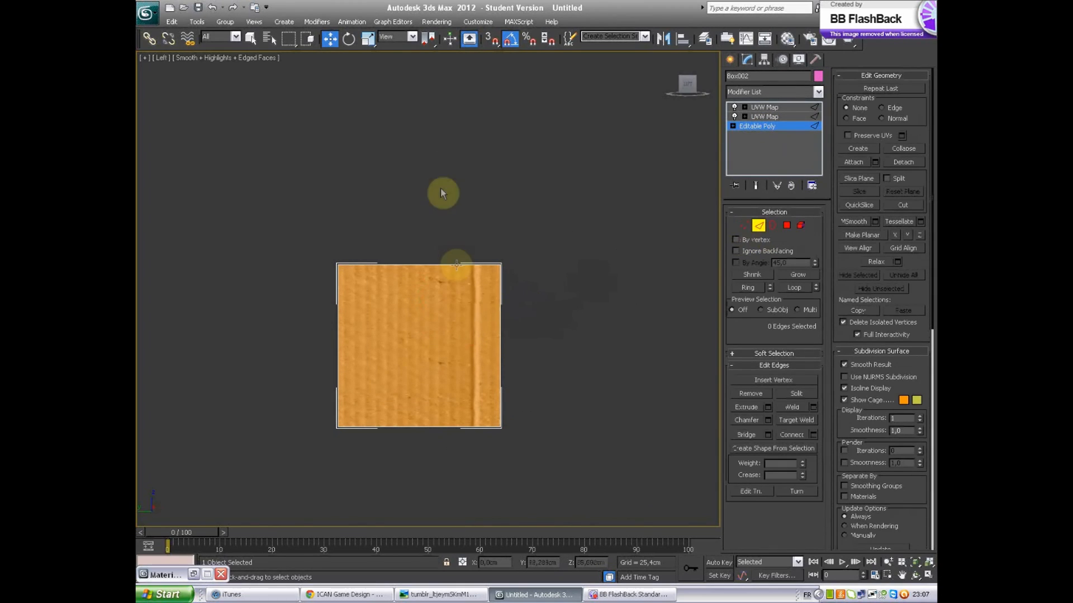
{"action": "left_click_drag", "start_coordinate": [400, 361], "coordinate": [408, 276]}
{"action": "scroll", "coordinate": [481, 211], "scroll_direction": "down", "scroll_amount": 3}
{"action": "middle_click_drag", "start_coordinate": [486, 200], "coordinate": [493, 243]}
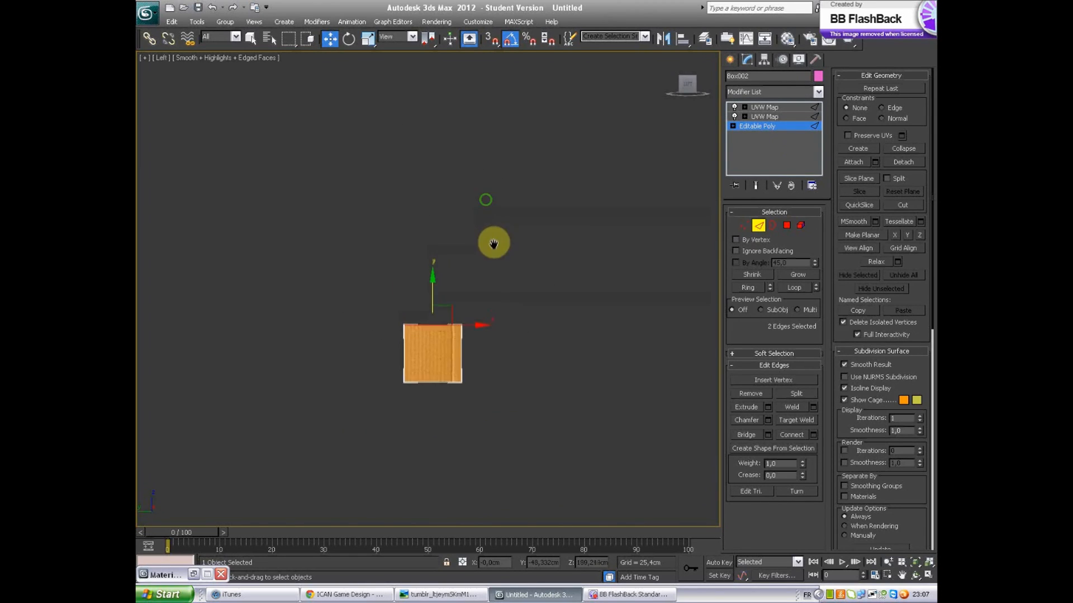
{"action": "scroll", "coordinate": [493, 243], "scroll_direction": "down", "scroll_amount": 3}
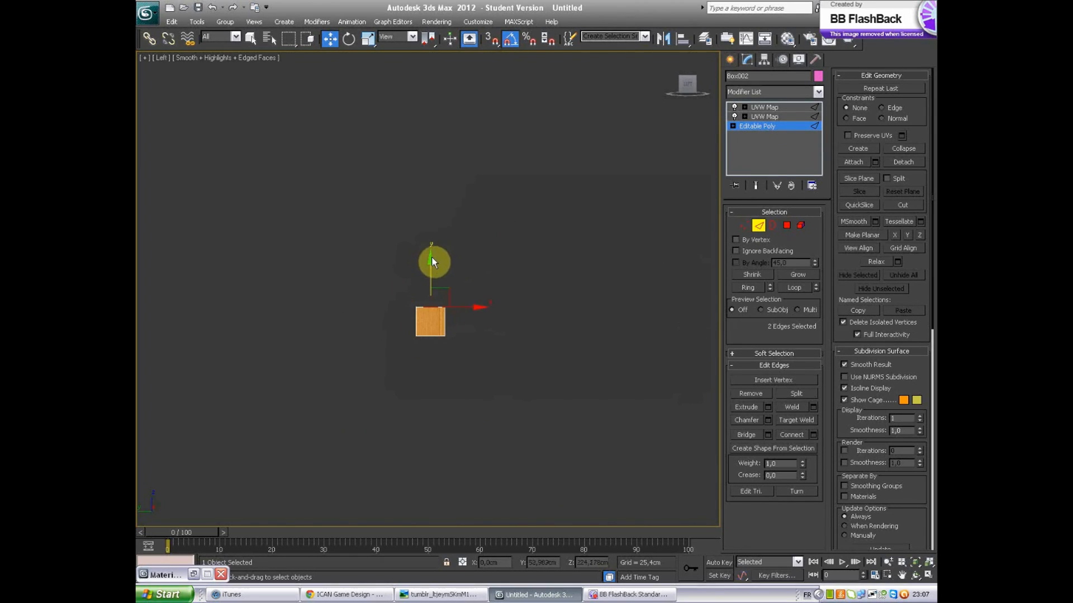
{"action": "left_click_drag", "start_coordinate": [430, 257], "coordinate": [446, 119]}
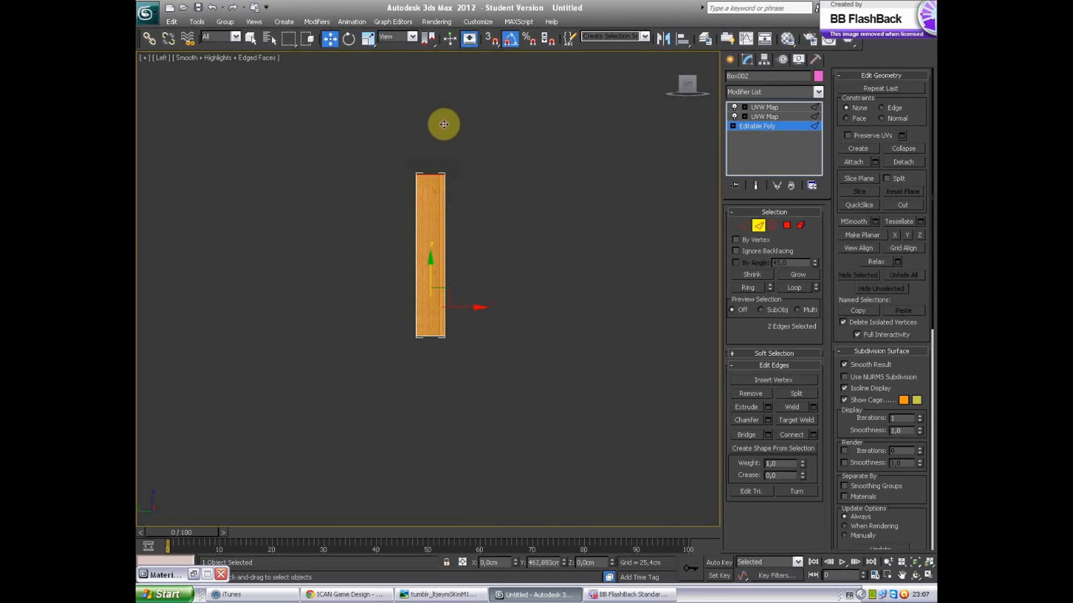
Step: Connect the four vertical edges with three segments to divide the panel into four equal sections
{"action": "scroll", "coordinate": [548, 203], "scroll_direction": "up", "scroll_amount": 3}
{"action": "key", "text": "F3"}
{"action": "middle_click_drag", "start_coordinate": [535, 222], "coordinate": [522, 246], "text": "alt"}
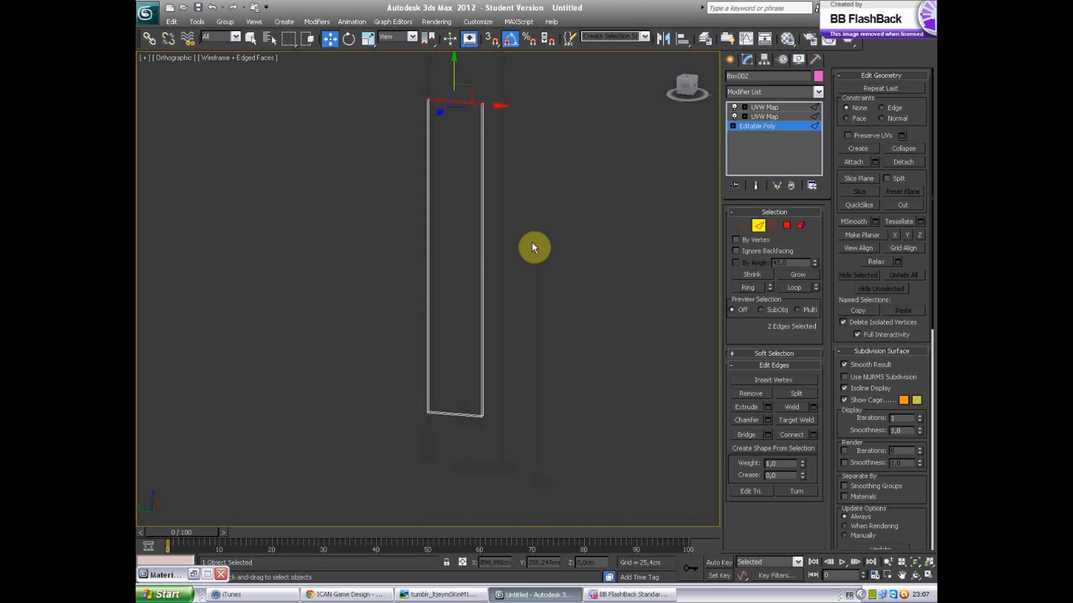
{"action": "left_click_drag", "start_coordinate": [260, 244], "coordinate": [569, 223]}
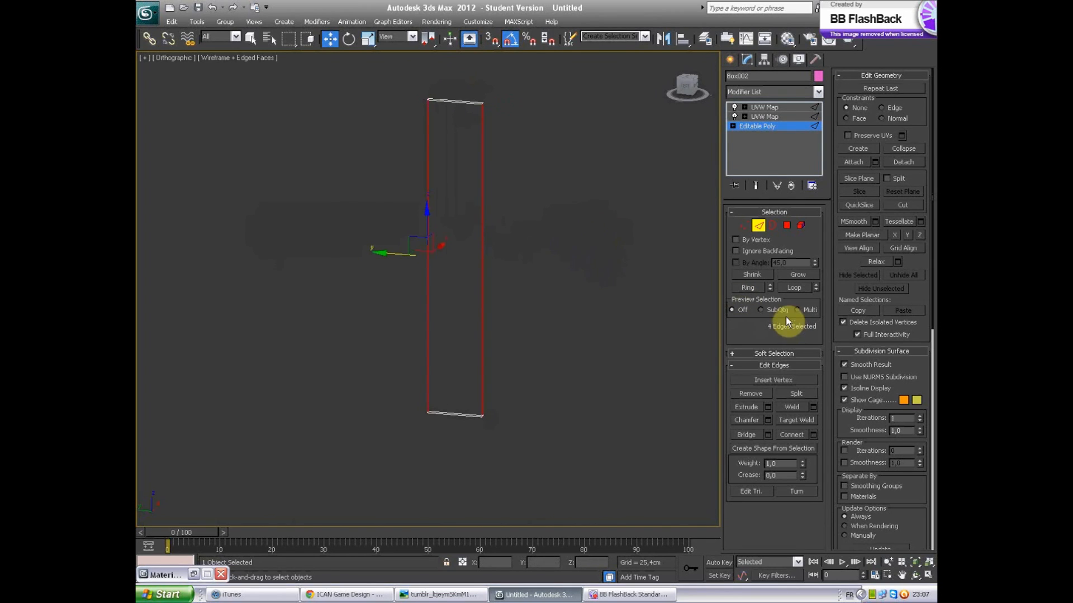
{"action": "left_click", "coordinate": [812, 434]}
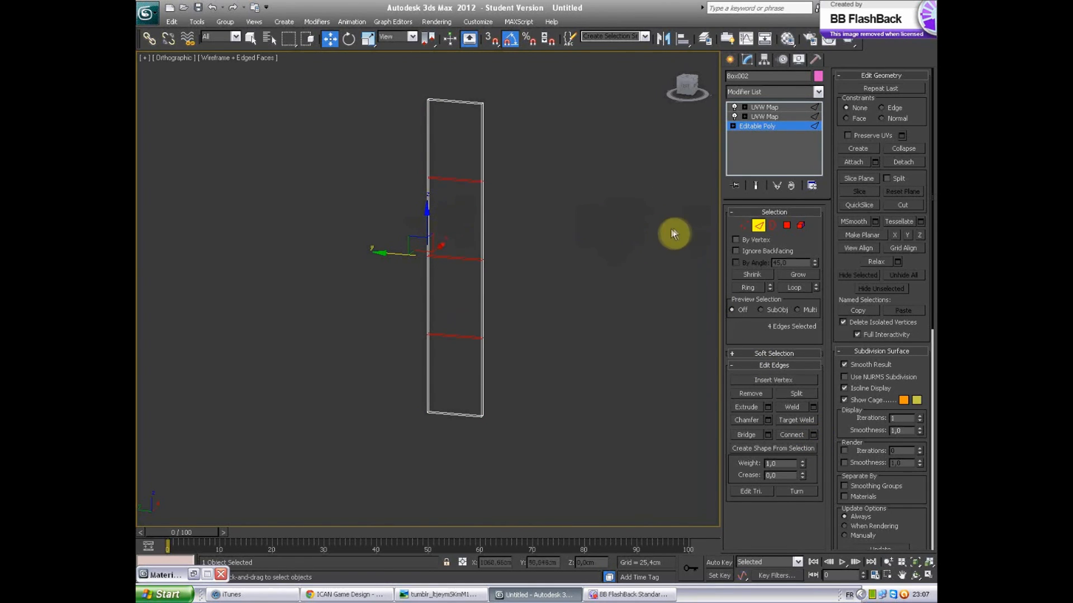
{"action": "left_click", "coordinate": [638, 272]}
Step: Select the four large polygons on the front of the panel and the four matching polygons on its back
{"action": "middle_click_drag", "start_coordinate": [578, 264], "coordinate": [549, 263], "text": "alt"}
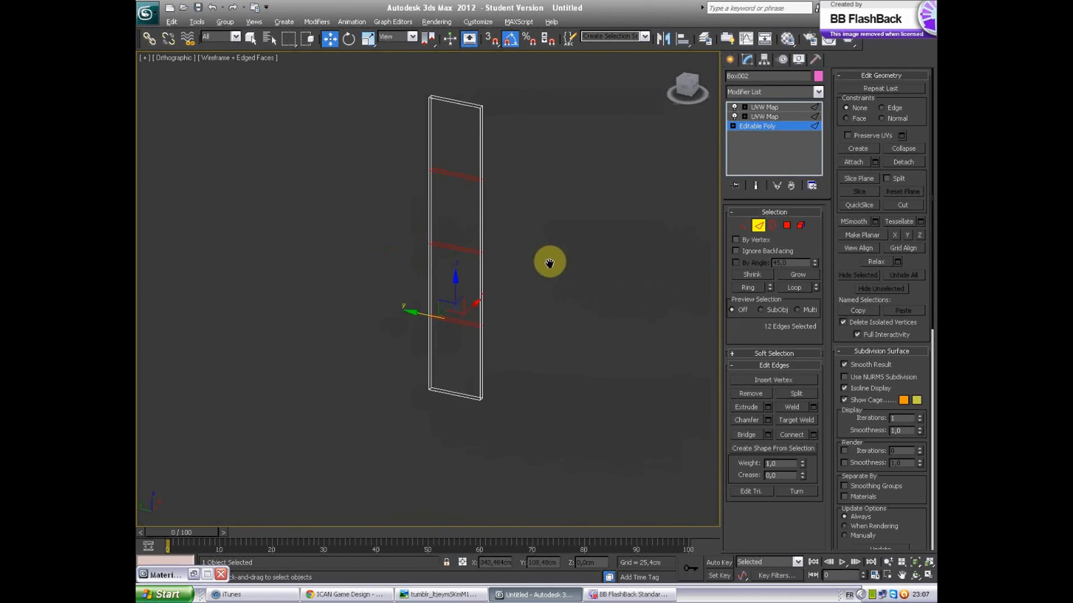
{"action": "left_click", "coordinate": [786, 226]}
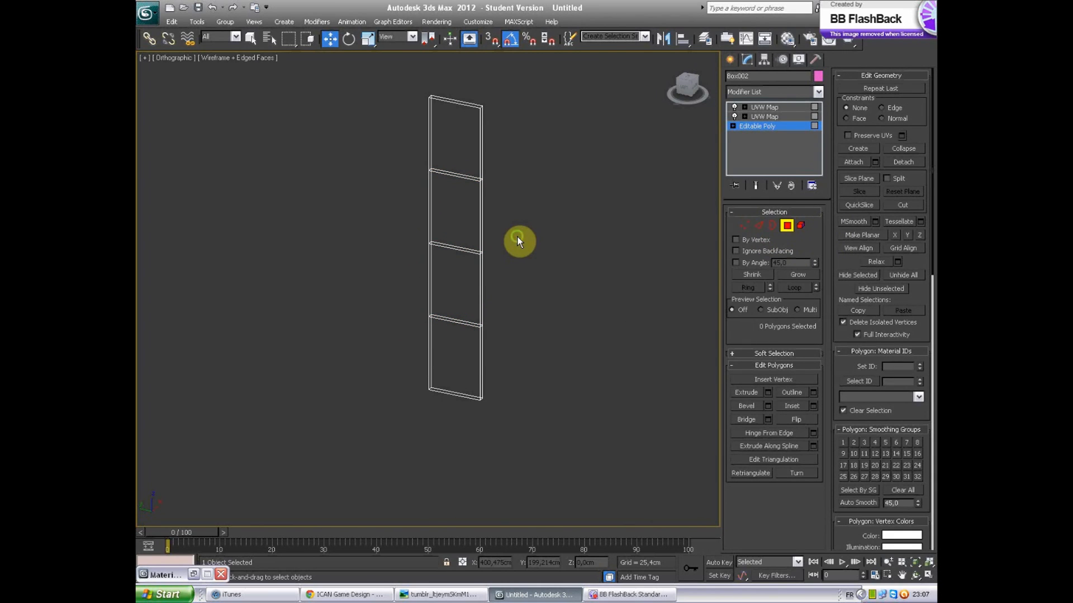
{"action": "key", "text": "l"}
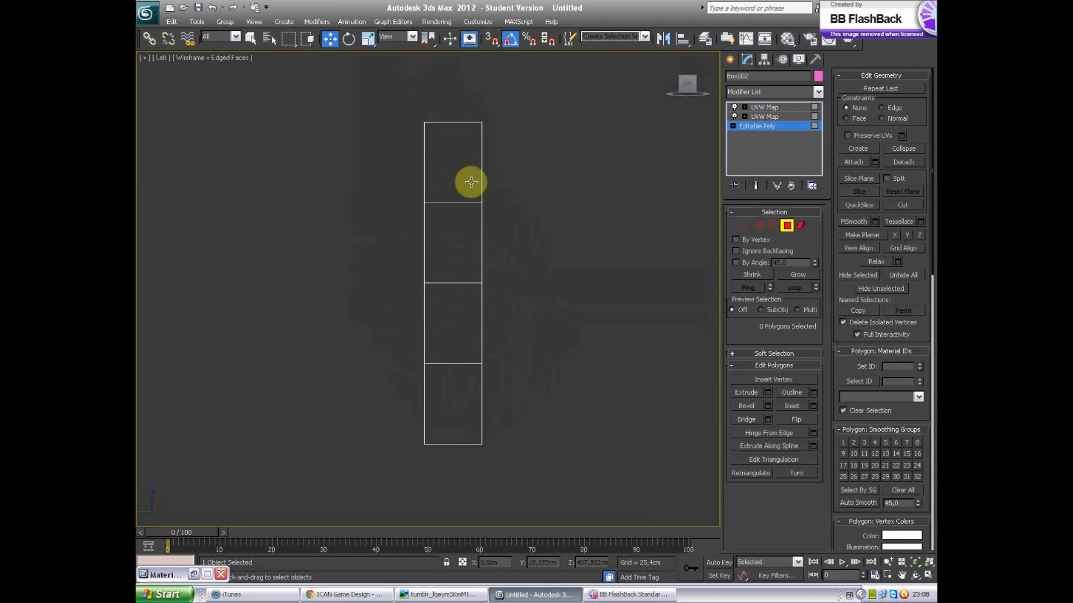
{"action": "left_click", "coordinate": [471, 182]}
{"action": "left_click", "coordinate": [462, 232], "text": "ctrl"}
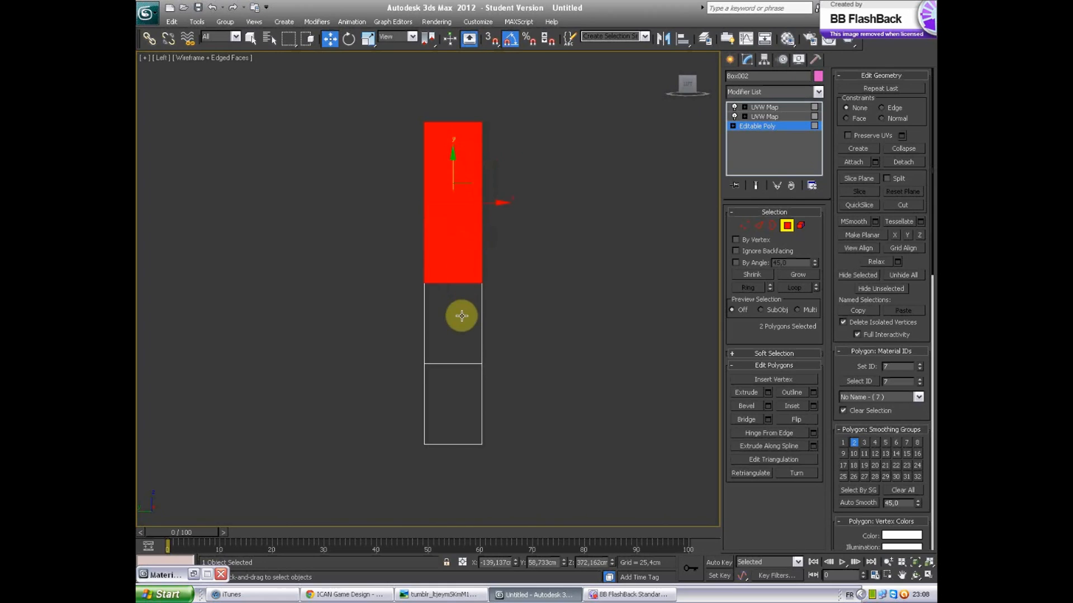
{"action": "left_click", "coordinate": [465, 346], "text": "ctrl"}
{"action": "left_click", "coordinate": [468, 388], "text": "ctrl"}
{"action": "middle_click_drag", "start_coordinate": [571, 341], "coordinate": [380, 338], "text": "alt"}
{"action": "left_click", "coordinate": [453, 171], "text": "ctrl"}
{"action": "left_click", "coordinate": [444, 240], "text": "ctrl"}
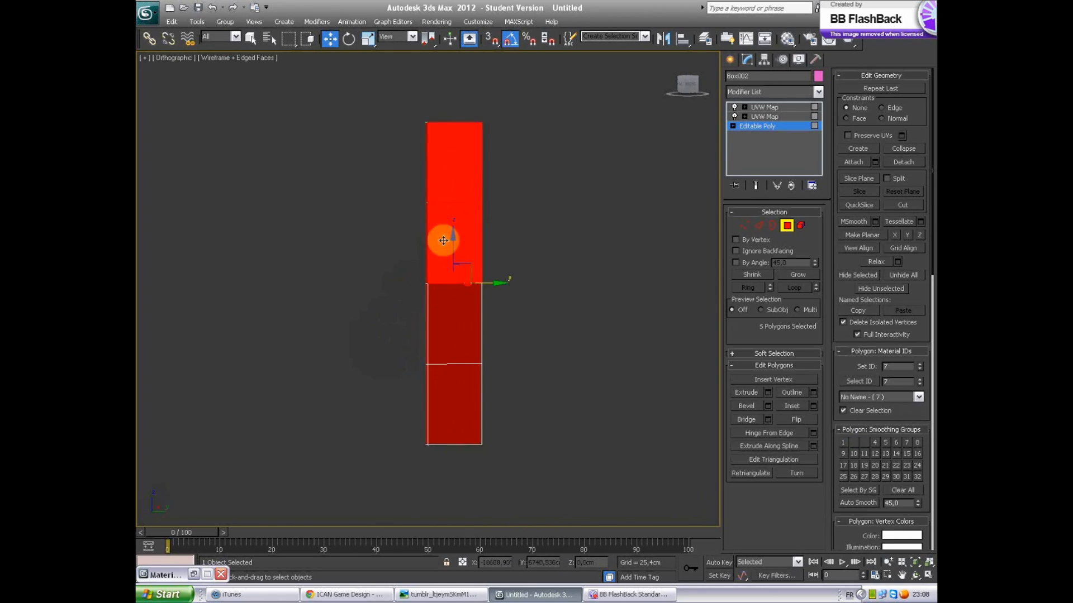
{"action": "left_click", "coordinate": [450, 310], "text": "ctrl"}
{"action": "left_click", "coordinate": [450, 390], "text": "ctrl"}
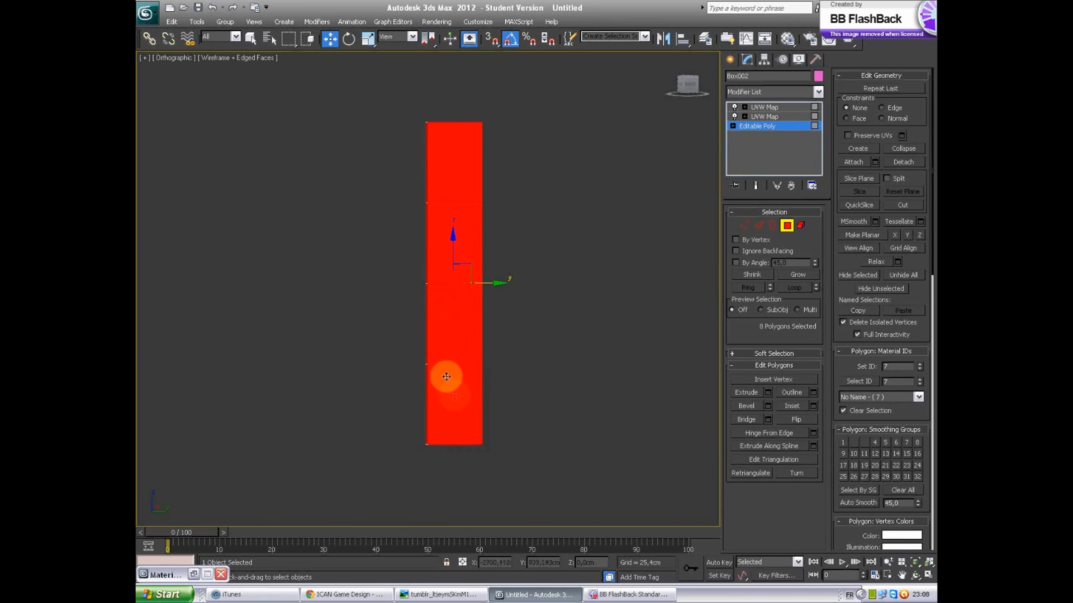
{"action": "middle_click_drag", "start_coordinate": [347, 352], "coordinate": [507, 358], "text": "alt"}
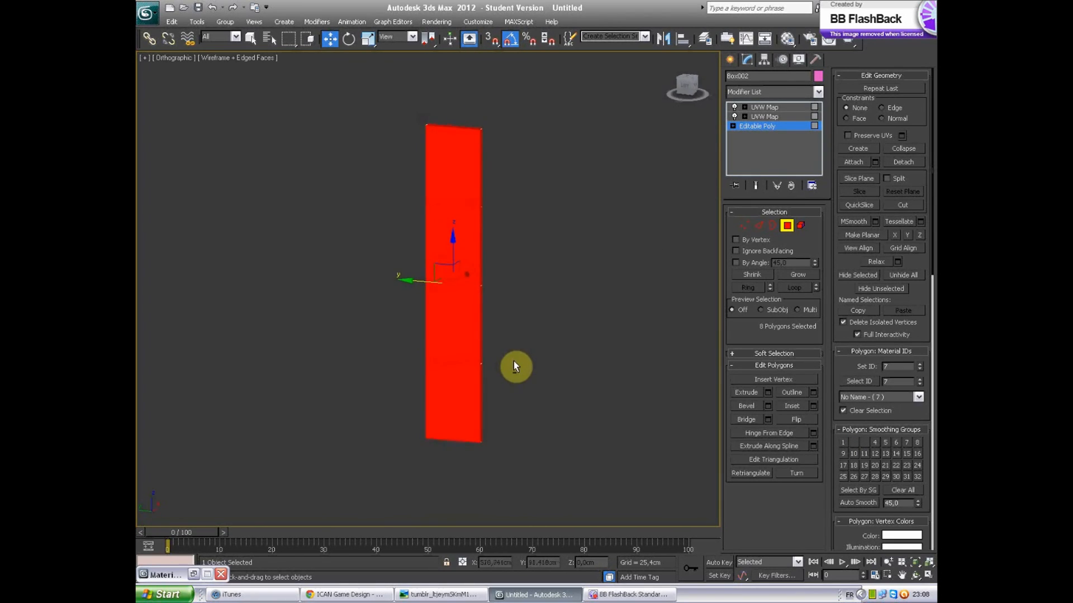
Step: Inset the eight selected polygons individually to leave a narrow border around each section
{"action": "key", "text": "l"}
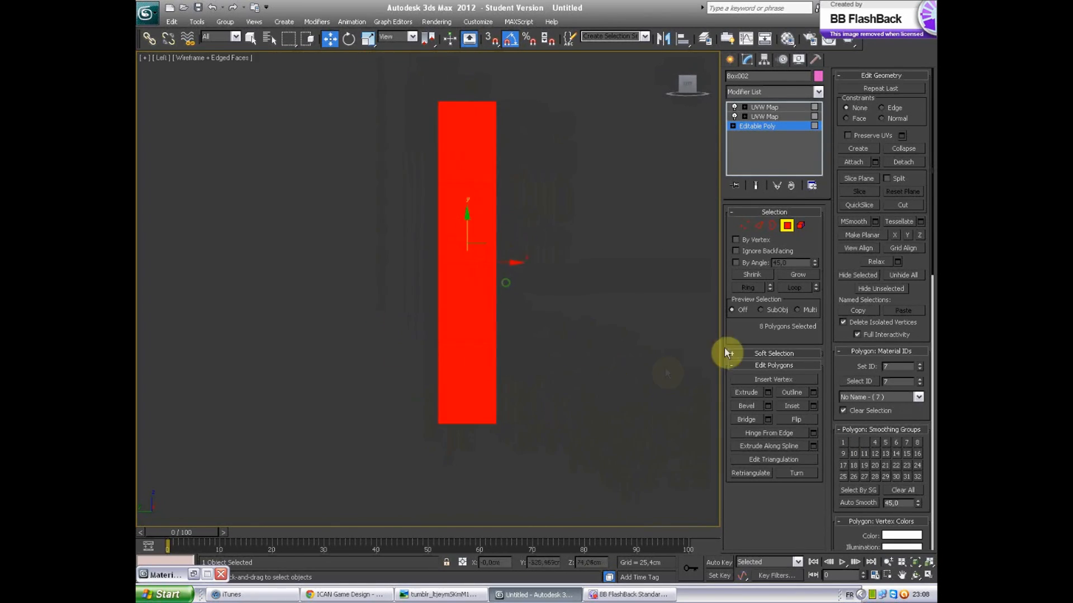
{"action": "left_click", "coordinate": [816, 406]}
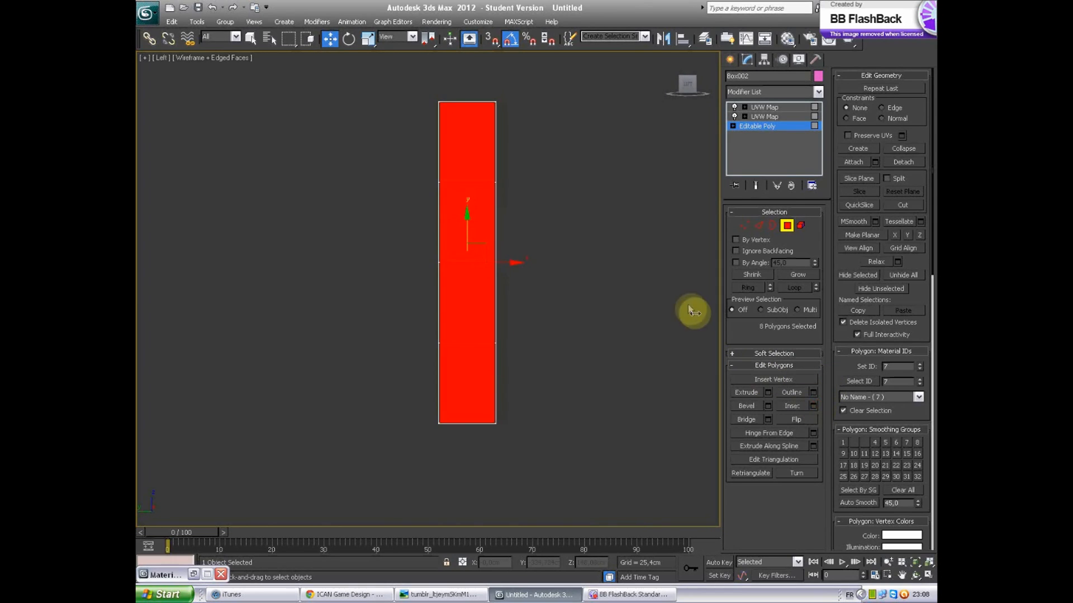
{"action": "left_click", "coordinate": [634, 226]}
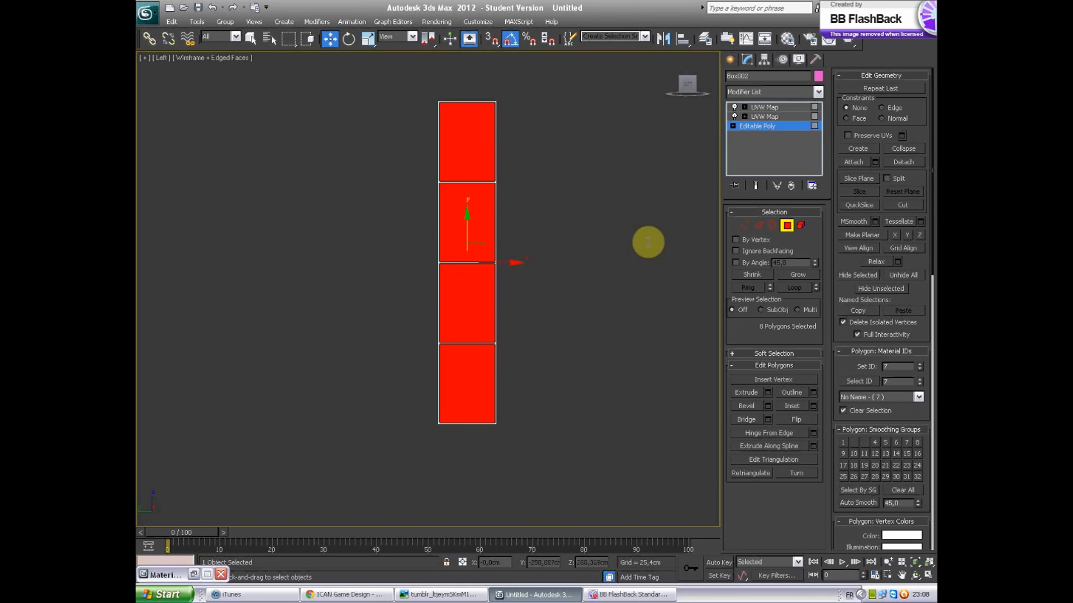
{"action": "key", "text": "Return"}
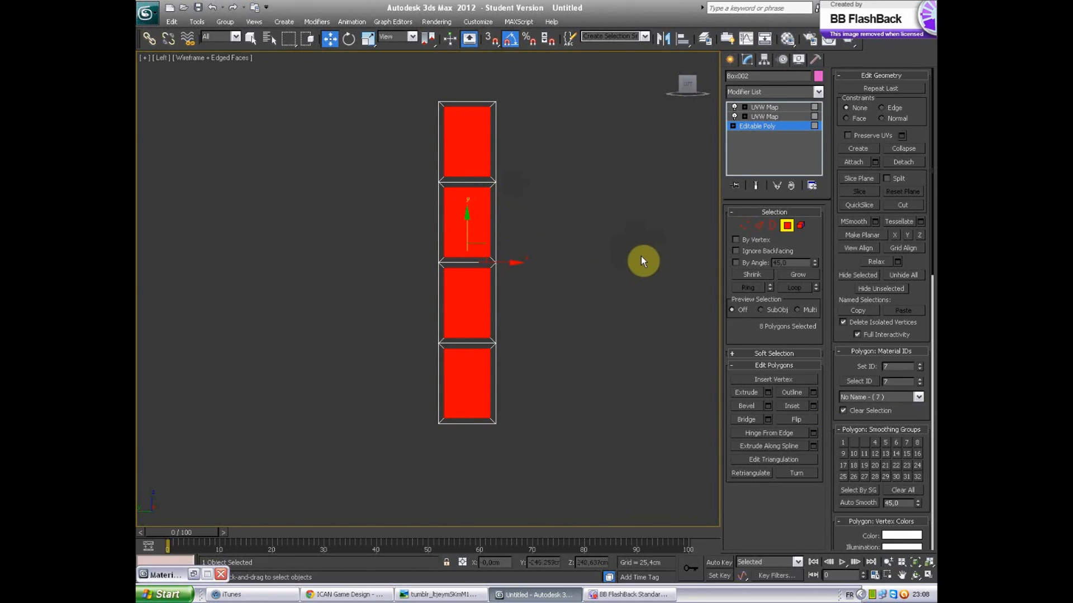
{"action": "mouse_move", "coordinate": [596, 218]}
{"action": "middle_mouse_down"}
{"action": "mouse_move", "coordinate": [593, 234]}
{"action": "mouse_move", "coordinate": [606, 235]}
{"action": "middle_mouse_up"}
{"action": "scroll", "coordinate": [608, 244], "scroll_direction": "up", "scroll_amount": 3}
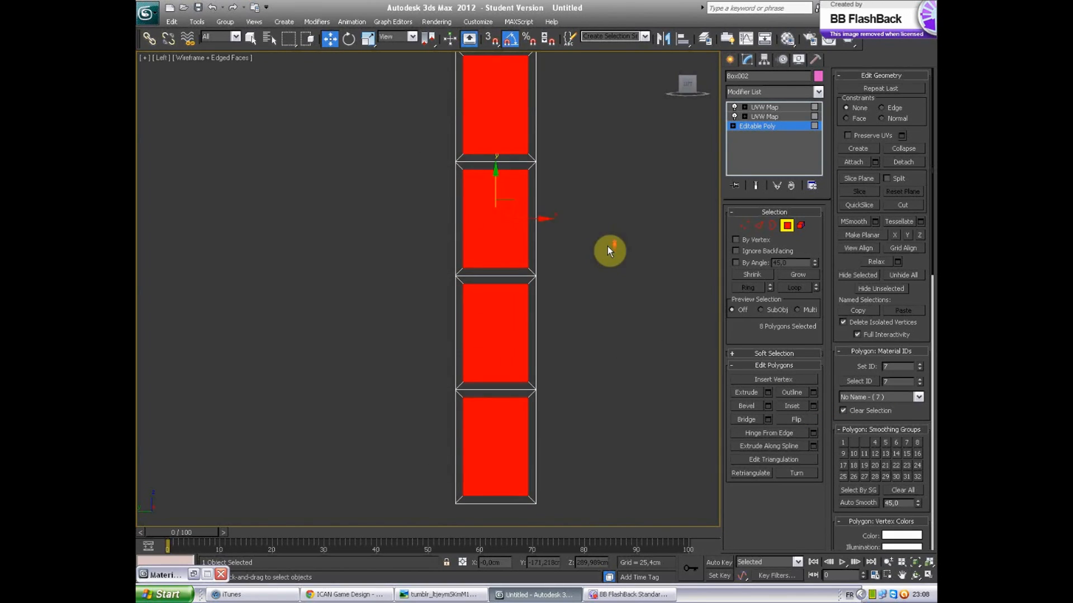
{"action": "scroll", "coordinate": [609, 221], "scroll_direction": "down", "scroll_amount": 2}
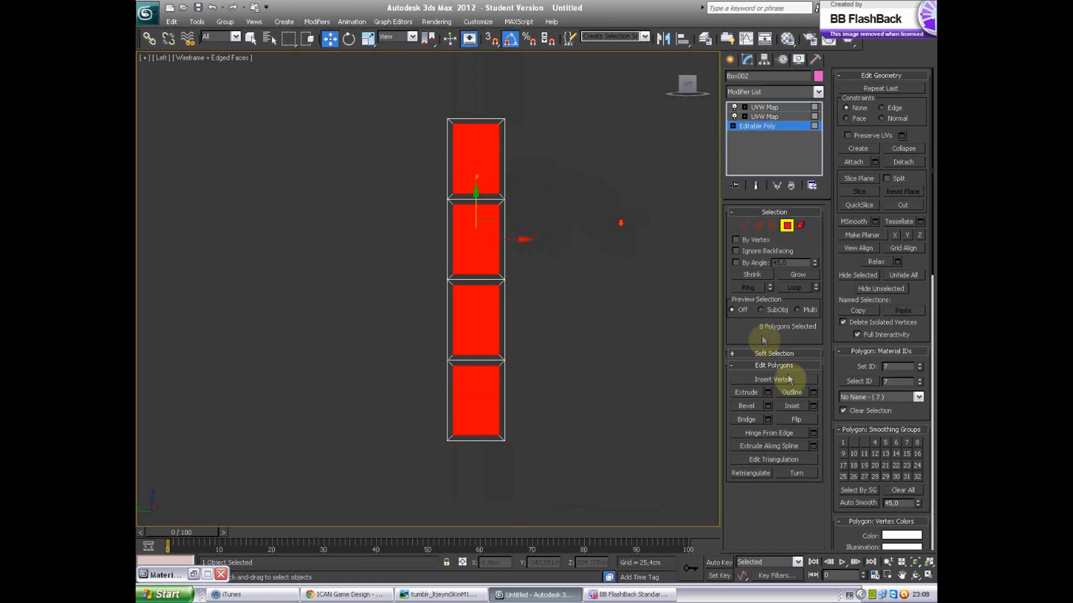
Step: Bridge the inset front and back polygons to cut four openings through the panel
{"action": "left_click", "coordinate": [751, 419]}
{"action": "middle_click_drag", "start_coordinate": [612, 271], "coordinate": [548, 312], "text": "alt"}
{"action": "scroll", "coordinate": [500, 277], "scroll_direction": "up", "scroll_amount": 3}
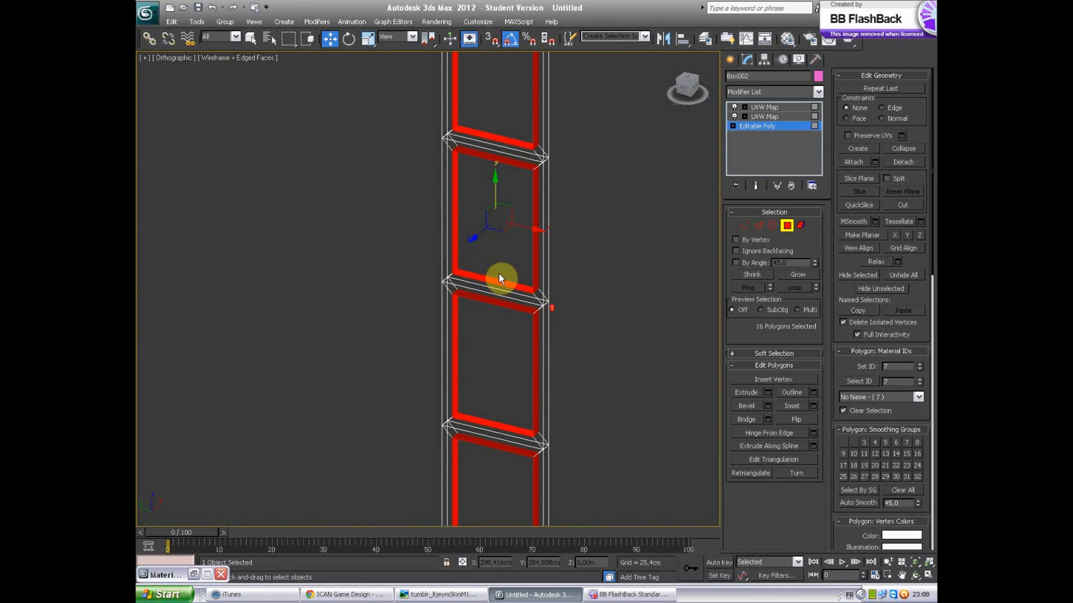
Step: Assign the 02 - Default material with the Carton_02.jpg map to the openings' inner polygons and check the mapping in shaded view
{"action": "key", "text": "F3"}
{"action": "key", "text": "F3"}
{"action": "left_click", "coordinate": [192, 575]}
{"action": "left_click", "coordinate": [241, 190]}
{"action": "left_click", "coordinate": [229, 307]}
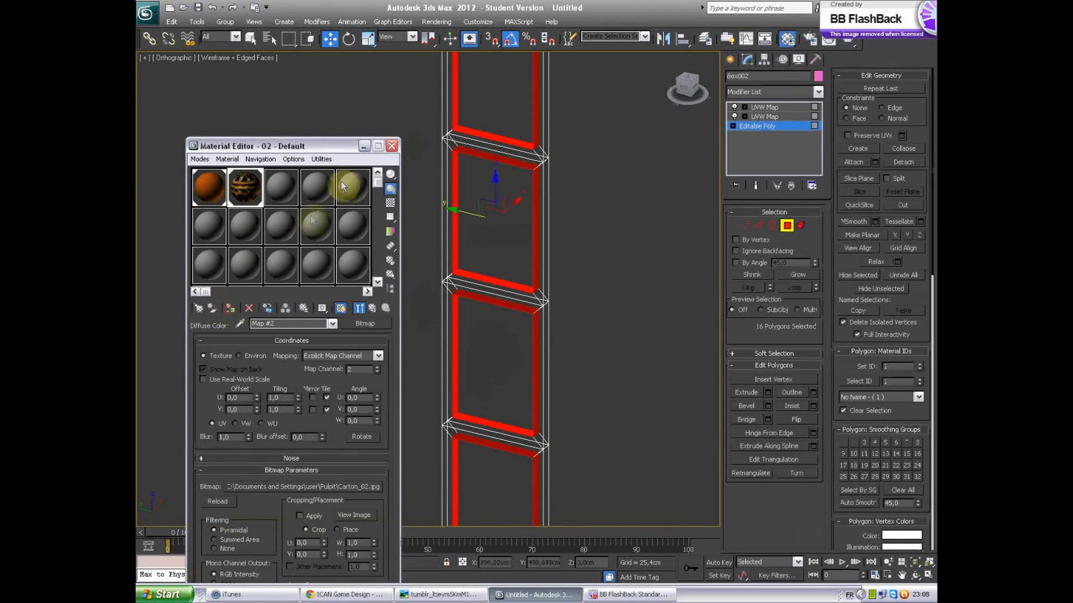
{"action": "left_click", "coordinate": [363, 146]}
{"action": "key", "text": "F3"}
{"action": "left_click", "coordinate": [772, 116]}
{"action": "left_click", "coordinate": [766, 107]}
{"action": "scroll", "coordinate": [631, 232], "scroll_direction": "up", "scroll_amount": 3}
{"action": "scroll", "coordinate": [631, 233], "scroll_direction": "down", "scroll_amount": 3}
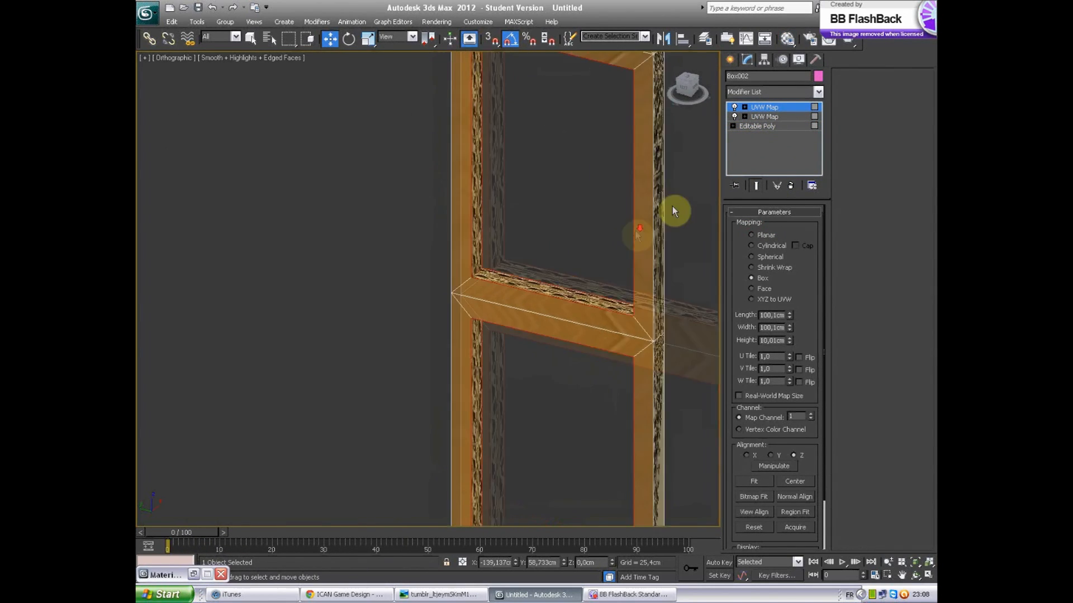
Step: Leave polygon editing, show the model in wireframe, and clone the whole panel along X to make a second parallel panel
{"action": "left_click", "coordinate": [763, 127]}
{"action": "mouse_move", "coordinate": [603, 210]}
{"action": "middle_mouse_down"}
{"action": "mouse_move", "coordinate": [533, 214]}
{"action": "mouse_move", "coordinate": [560, 205]}
{"action": "mouse_move", "coordinate": [604, 227]}
{"action": "middle_mouse_up"}
{"action": "scroll", "coordinate": [567, 202], "scroll_direction": "down", "scroll_amount": 2}
{"action": "key", "text": "F3"}
{"action": "scroll", "coordinate": [606, 224], "scroll_direction": "down", "scroll_amount": 3}
{"action": "left_click", "coordinate": [605, 224]}
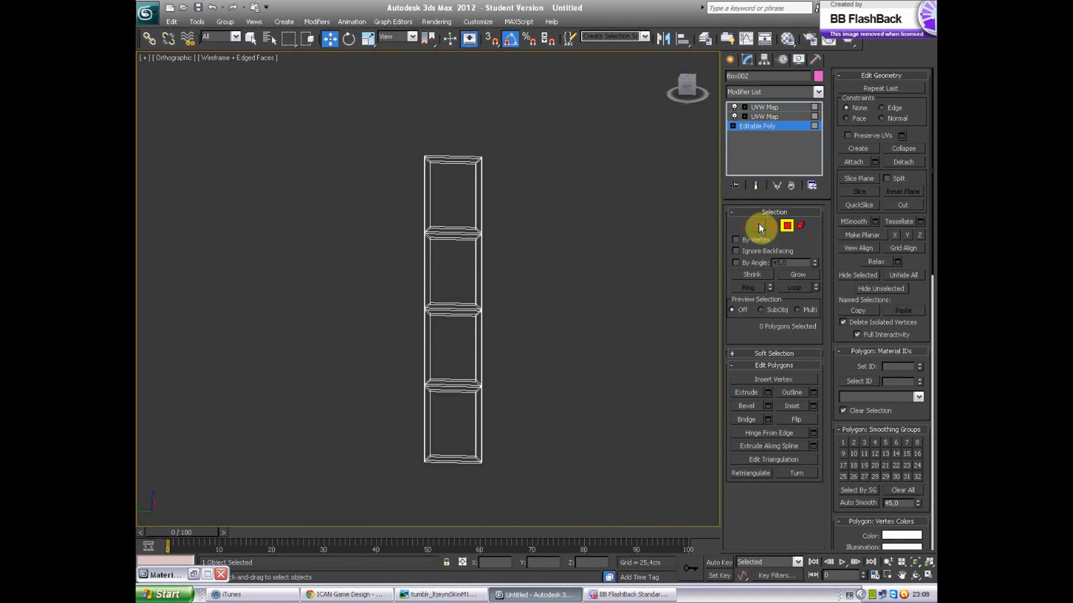
{"action": "middle_click_drag", "start_coordinate": [586, 271], "coordinate": [578, 269]}
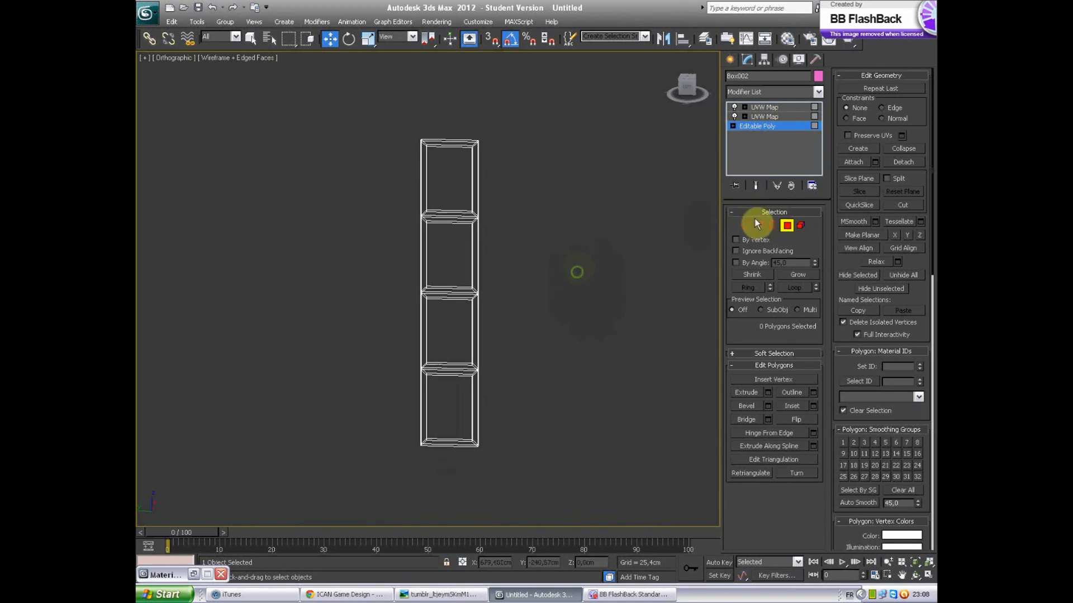
{"action": "left_click", "coordinate": [729, 59]}
{"action": "middle_click_drag", "start_coordinate": [548, 318], "coordinate": [479, 364], "text": "alt"}
{"action": "mouse_move", "coordinate": [484, 371]}
{"action": "left_mouse_down", "text": "shift"}
{"action": "mouse_move", "coordinate": [526, 342]}
{"action": "mouse_move", "coordinate": [531, 352]}
{"action": "left_mouse_up", "text": "shift"}
{"action": "left_click", "coordinate": [537, 350]}
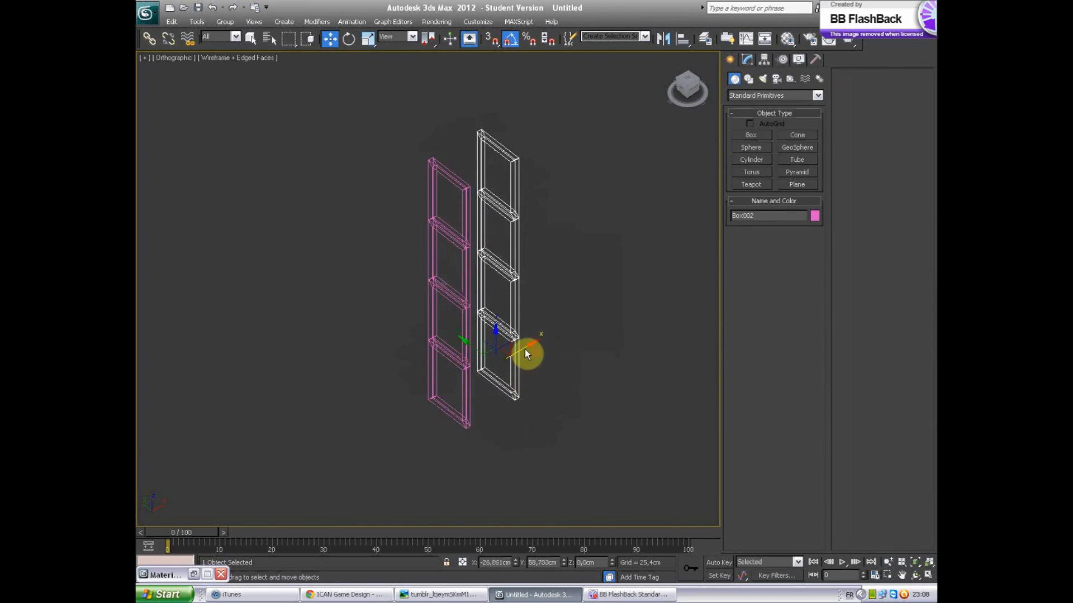
Step: Move the original panel along Y past the second one, and clone it back along Y to make a third panel
{"action": "left_click_drag", "start_coordinate": [479, 350], "coordinate": [550, 401], "text": "shift"}
{"action": "left_click", "coordinate": [595, 349]}
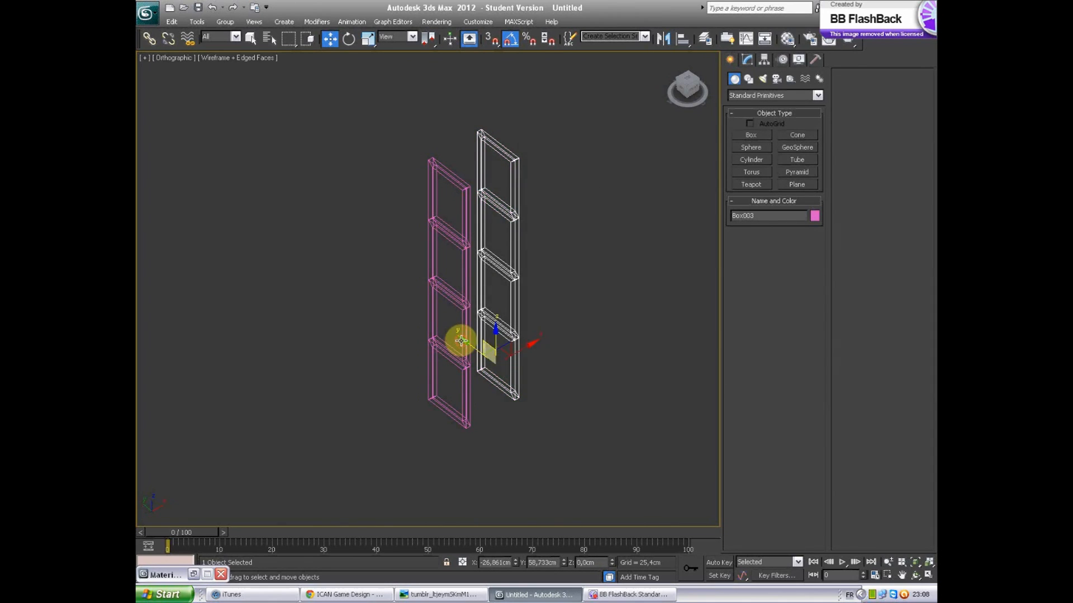
{"action": "left_click", "coordinate": [461, 341]}
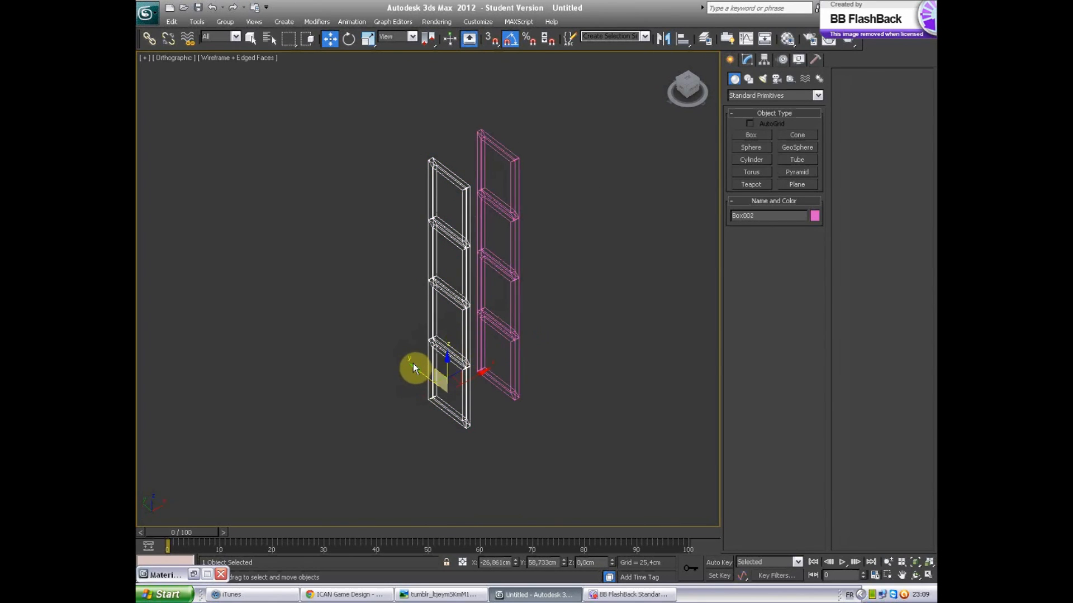
{"action": "left_click_drag", "start_coordinate": [412, 367], "coordinate": [489, 418]}
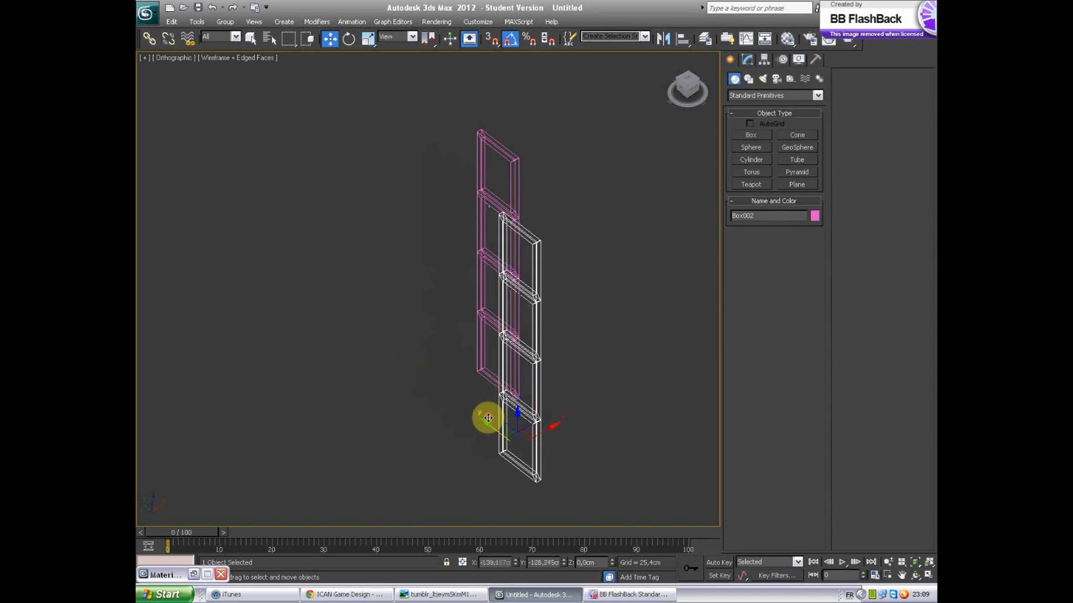
{"action": "left_click", "coordinate": [474, 414]}
{"action": "left_click", "coordinate": [502, 428]}
{"action": "left_click_drag", "start_coordinate": [491, 425], "coordinate": [407, 376], "text": "shift"}
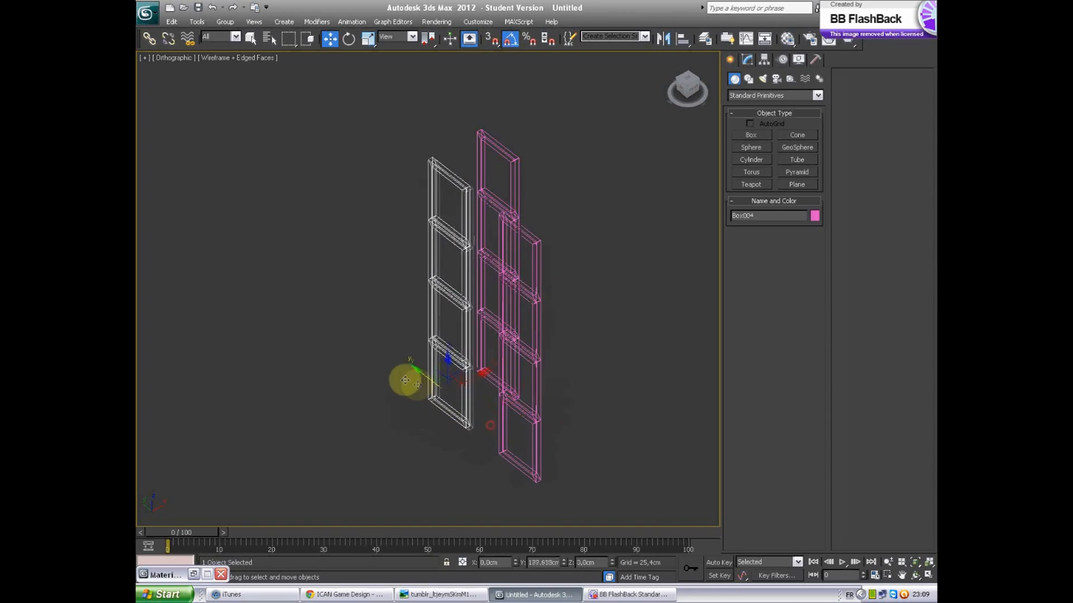
{"action": "left_click", "coordinate": [517, 347]}
Step: Rotate the third panel 90 degrees about the vertical axis and clone it along Y to make a fourth panel
{"action": "key", "text": "e"}
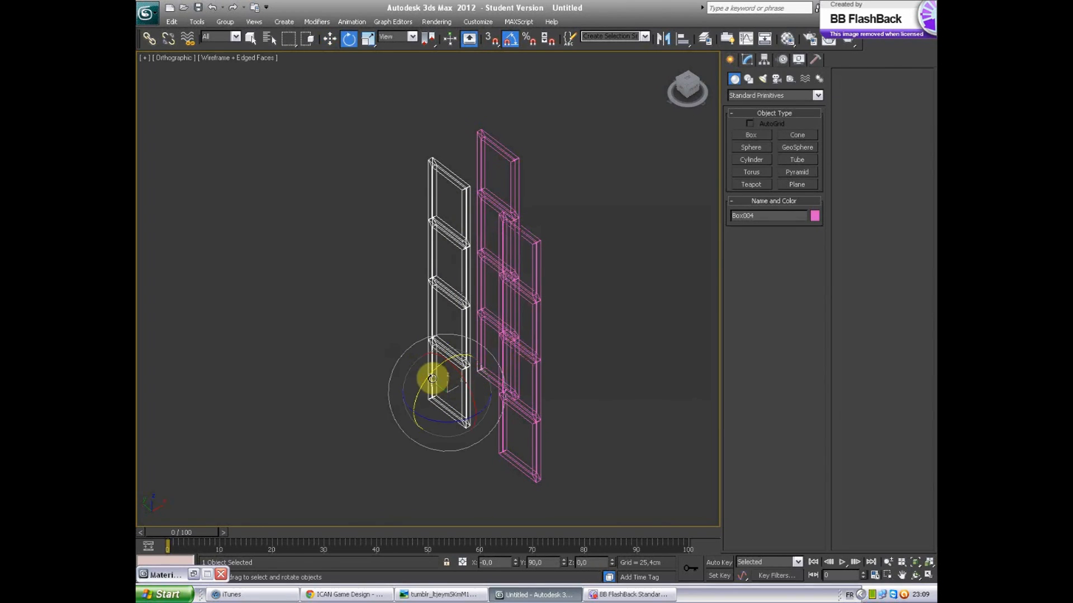
{"action": "left_click_drag", "start_coordinate": [441, 423], "coordinate": [490, 406]}
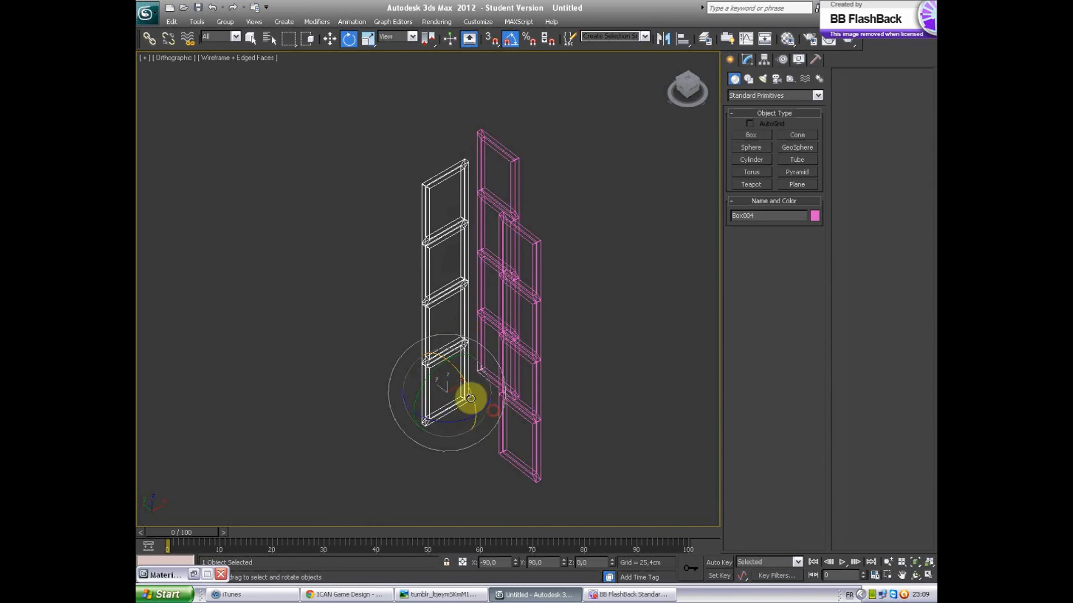
{"action": "key", "text": "w"}
{"action": "left_click_drag", "start_coordinate": [418, 369], "coordinate": [359, 323], "text": "shift"}
{"action": "left_click", "coordinate": [532, 344]}
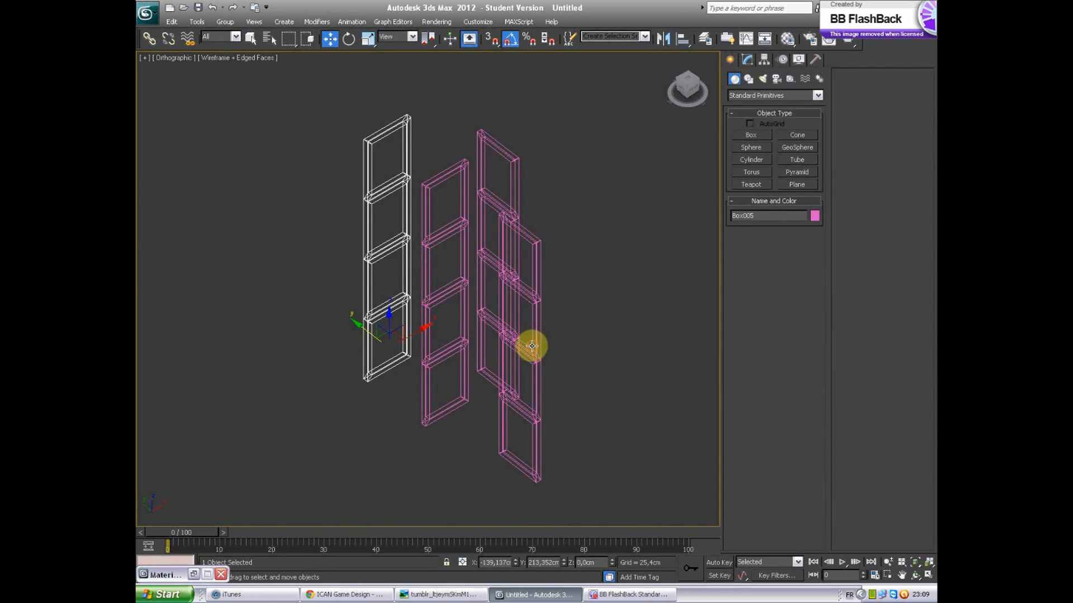
Step: Align the fourth panel to the second panel in X and Y position, current object Maximum to target object Minimum
{"action": "mouse_move", "coordinate": [539, 263]}
{"action": "middle_mouse_down", "text": "alt"}
{"action": "mouse_move", "coordinate": [478, 268]}
{"action": "mouse_move", "coordinate": [417, 253]}
{"action": "mouse_move", "coordinate": [558, 264]}
{"action": "middle_mouse_up", "text": "alt"}
{"action": "middle_click_drag", "start_coordinate": [427, 267], "coordinate": [431, 340], "text": "alt"}
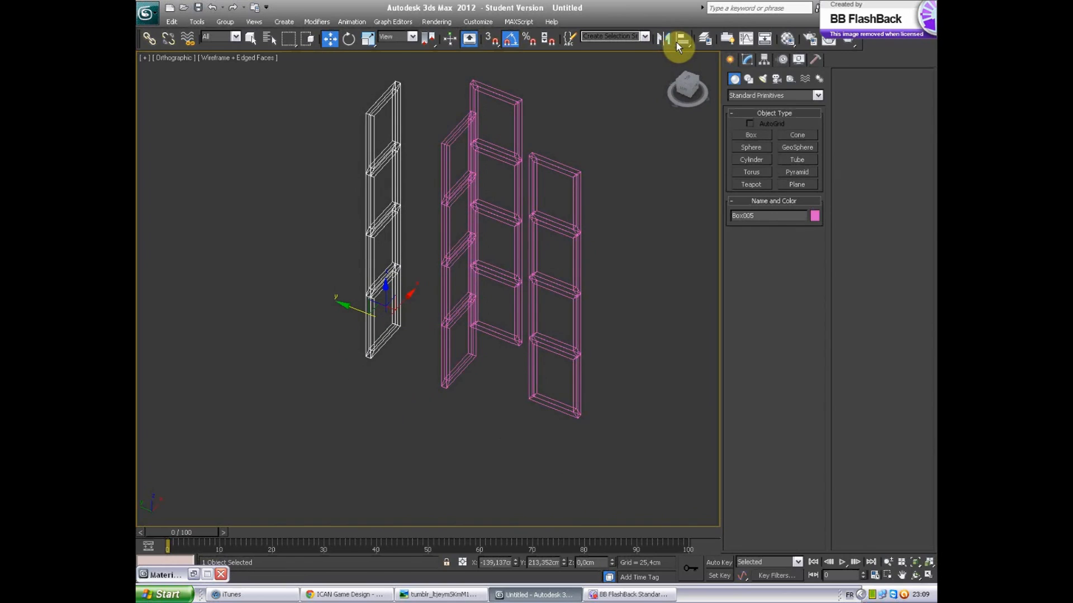
{"action": "middle_click_drag", "start_coordinate": [383, 239], "coordinate": [387, 257]}
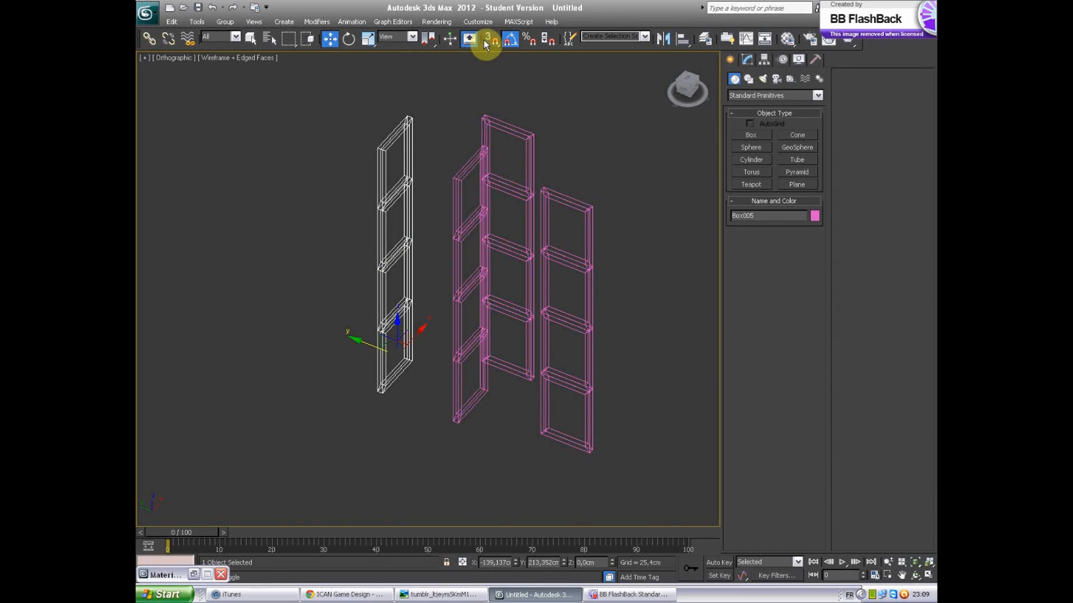
{"action": "left_click", "coordinate": [681, 44]}
{"action": "left_click", "coordinate": [492, 128]}
{"action": "left_click", "coordinate": [550, 394]}
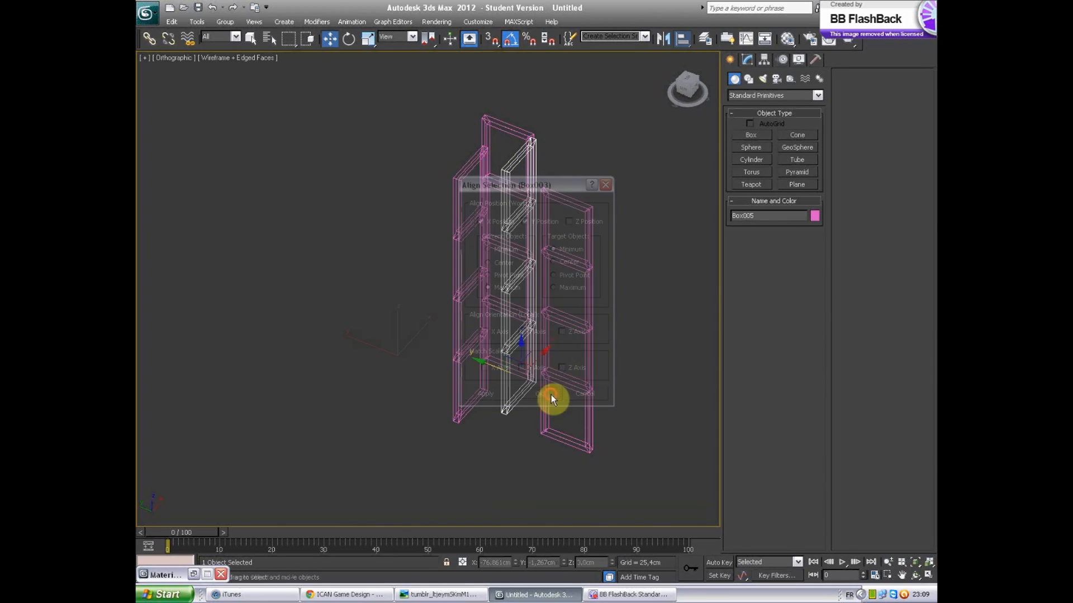
{"action": "middle_click_drag", "start_coordinate": [478, 207], "coordinate": [352, 233], "text": "alt"}
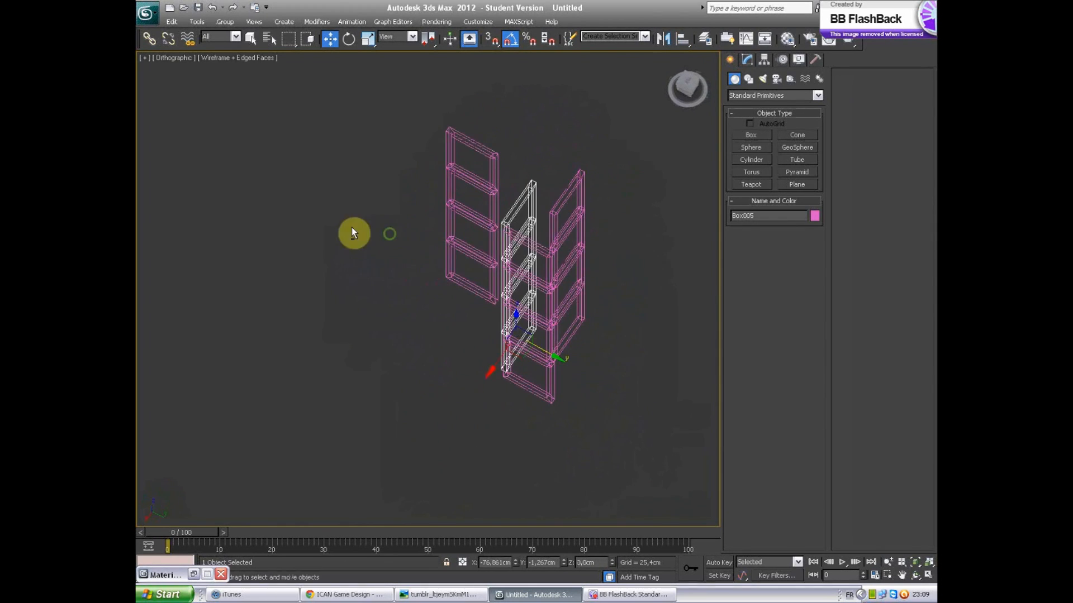
{"action": "left_click", "coordinate": [558, 211]}
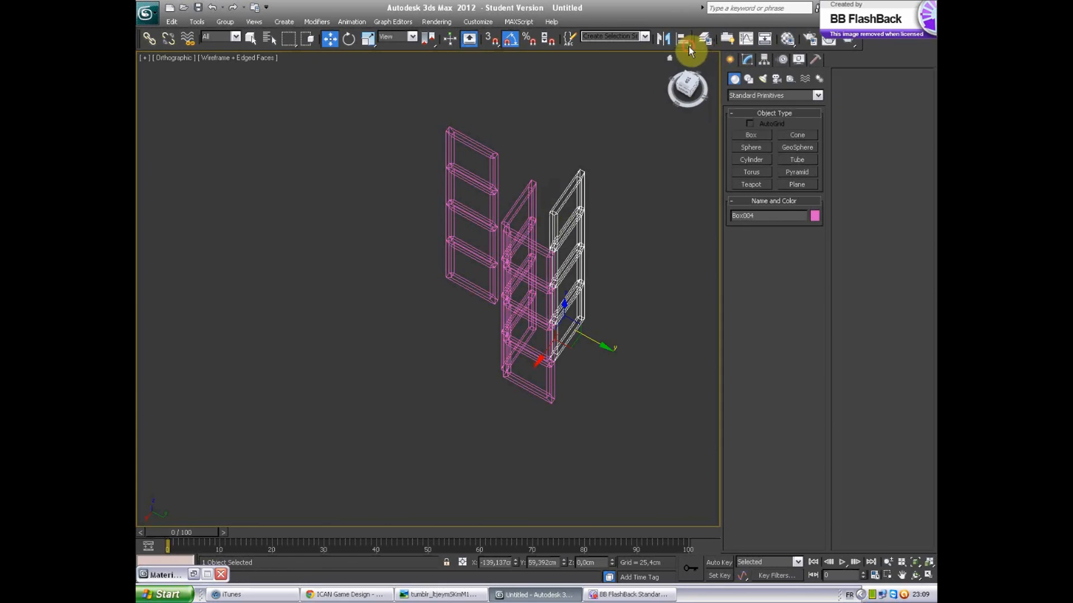
{"action": "left_click", "coordinate": [682, 38]}
{"action": "left_click", "coordinate": [525, 190]}
{"action": "left_click_drag", "start_coordinate": [557, 175], "coordinate": [301, 223]}
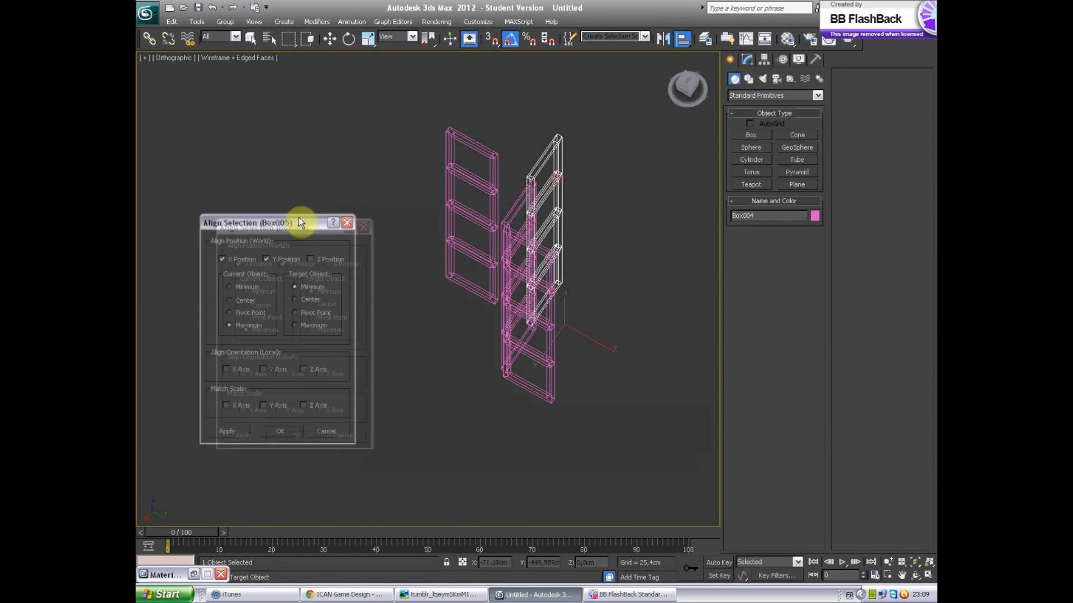
{"action": "left_click", "coordinate": [351, 203]}
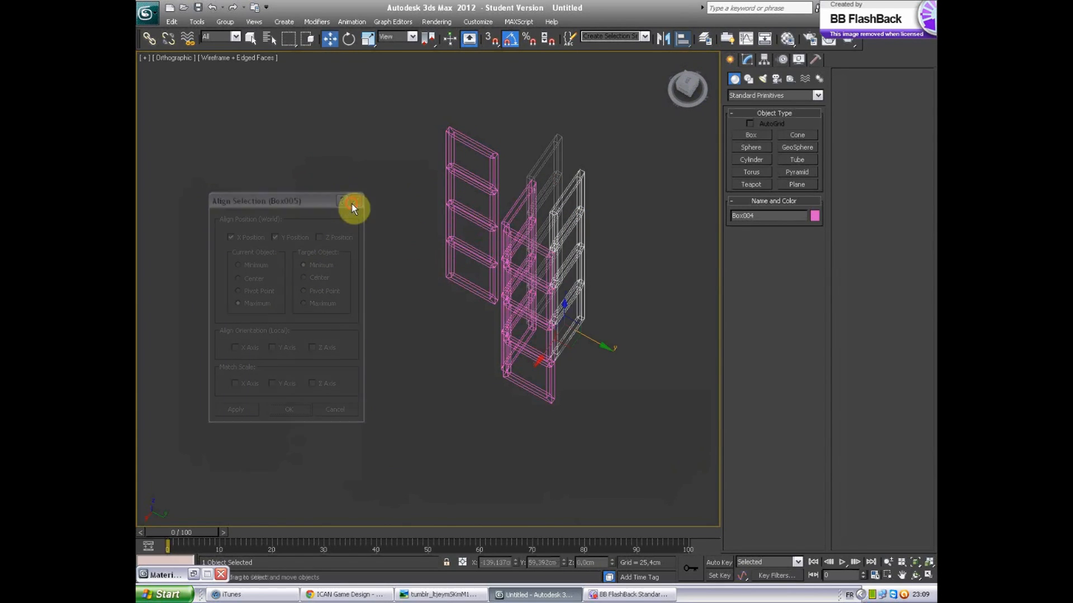
Step: Align the other rotated panel to the second panel in X and Y, current Minimum to target Maximum, and slide it about 102 cm along X
{"action": "left_click", "coordinate": [682, 38]}
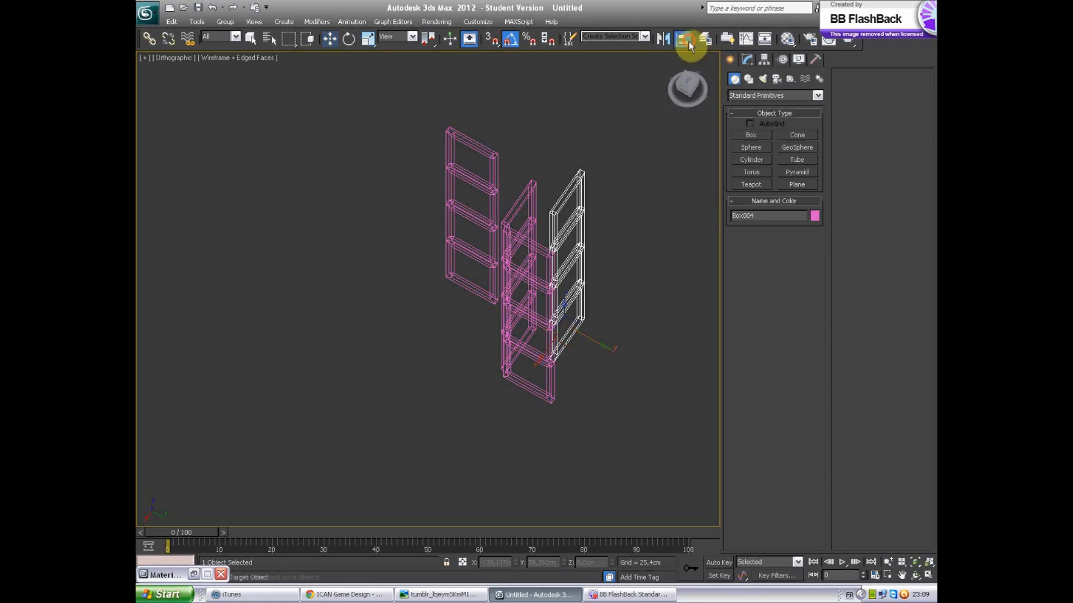
{"action": "left_click", "coordinate": [540, 254]}
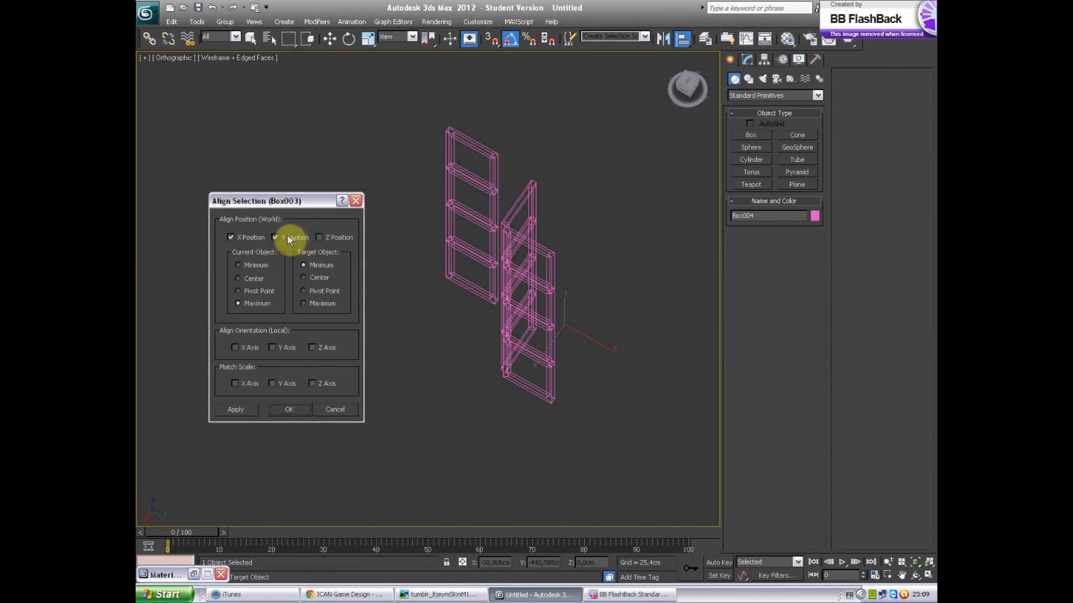
{"action": "left_click", "coordinate": [263, 266]}
{"action": "left_click", "coordinate": [320, 304]}
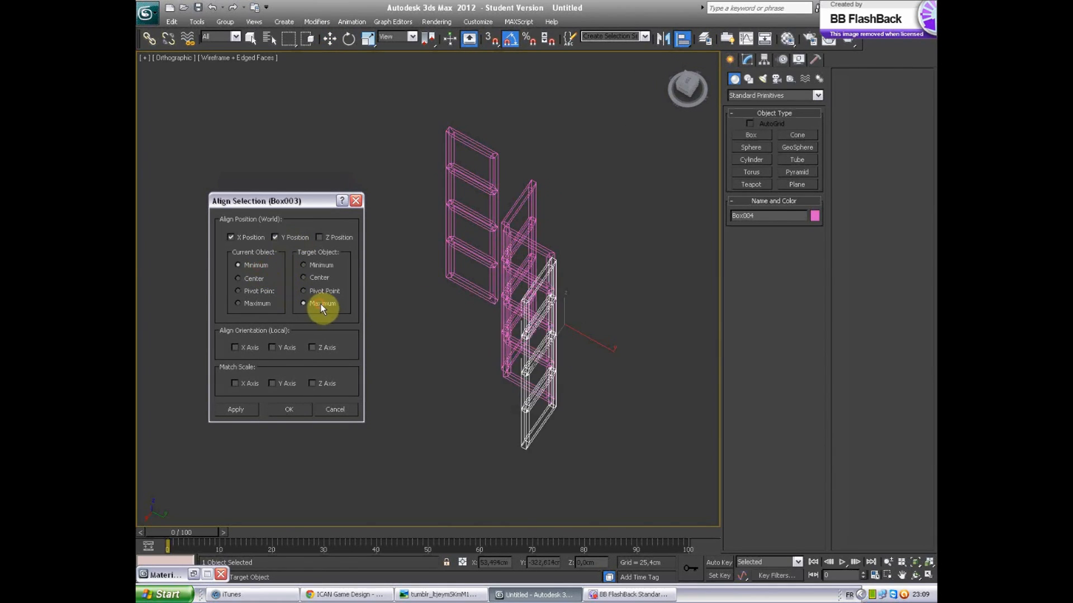
{"action": "left_click", "coordinate": [245, 237]}
{"action": "left_click", "coordinate": [246, 237]}
{"action": "left_click", "coordinate": [288, 409]}
{"action": "middle_click_drag", "start_coordinate": [558, 313], "coordinate": [480, 418], "text": "alt"}
{"action": "left_click_drag", "start_coordinate": [488, 413], "coordinate": [546, 427]}
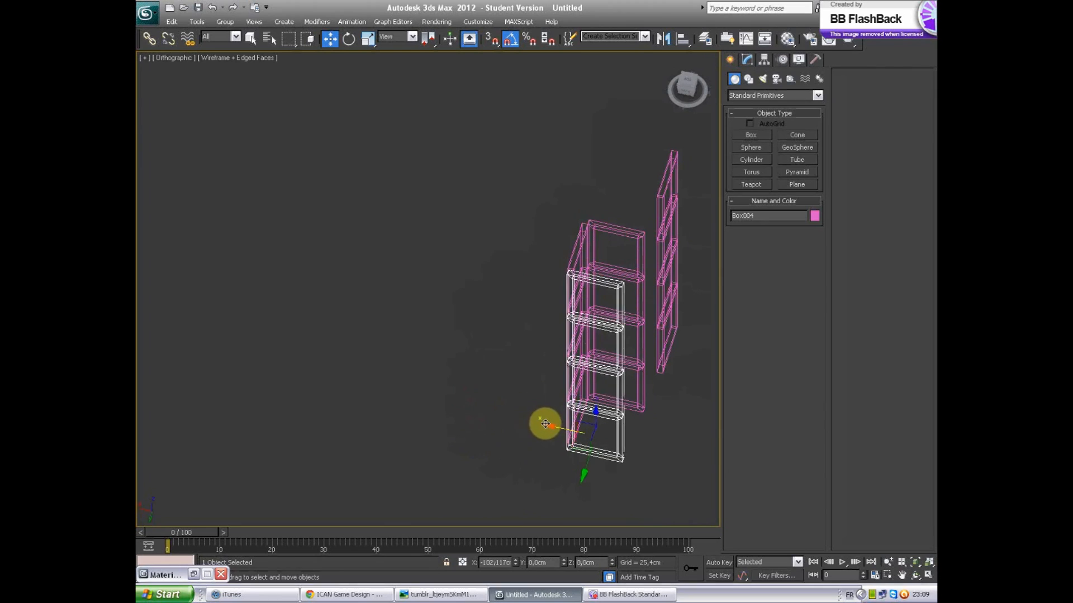
Step: Align the original panel to the fourth panel in X and Y, current Maximum to target Minimum, and slide it about 114 cm along Y
{"action": "left_click", "coordinate": [656, 212]}
{"action": "left_click", "coordinate": [682, 38]}
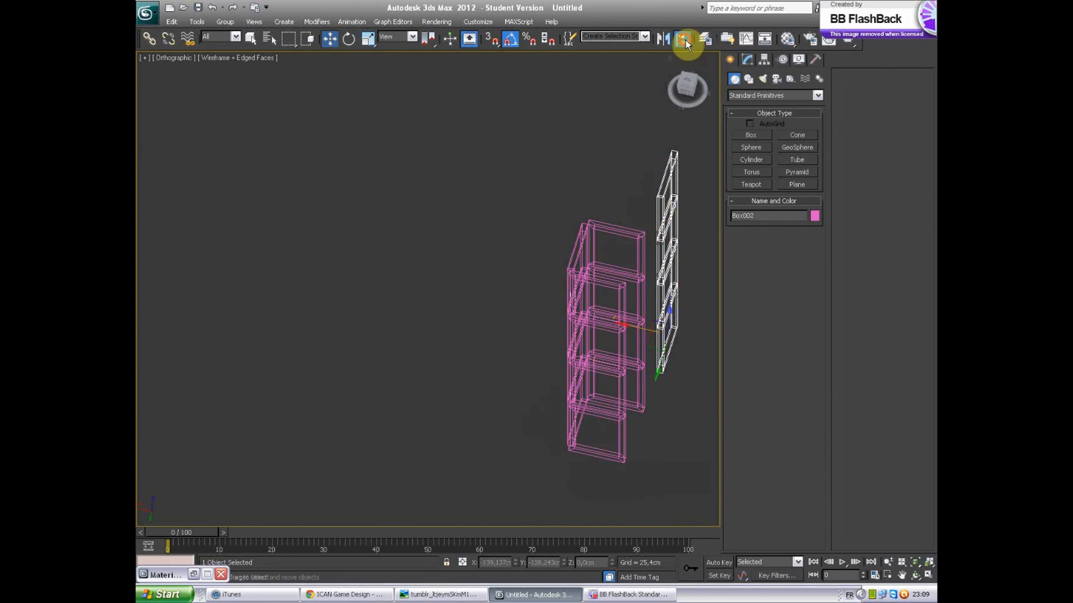
{"action": "left_click", "coordinate": [622, 237]}
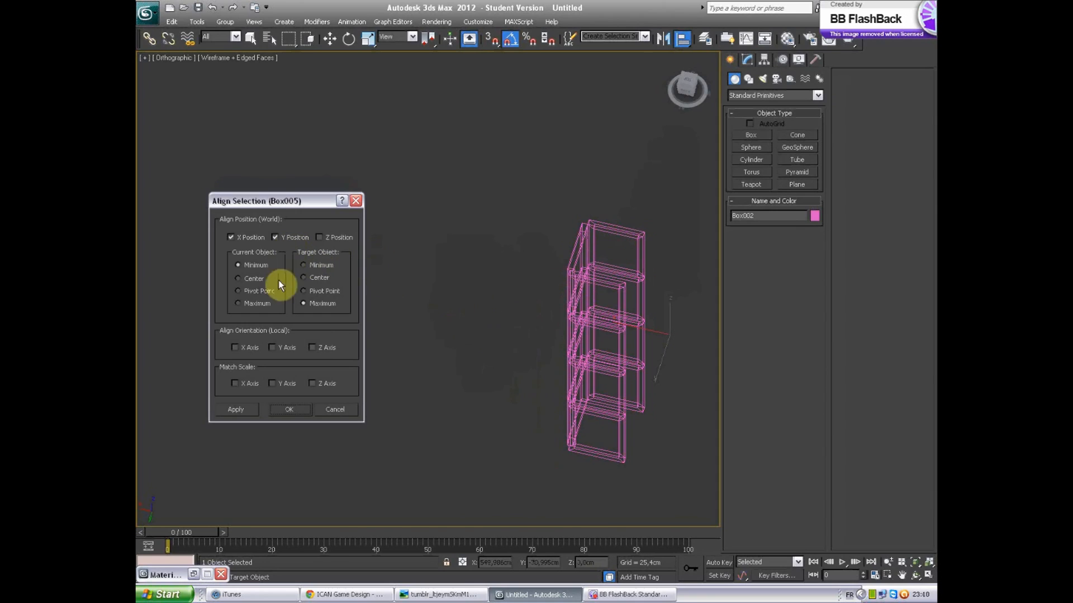
{"action": "left_click", "coordinate": [249, 304]}
{"action": "left_click", "coordinate": [311, 265]}
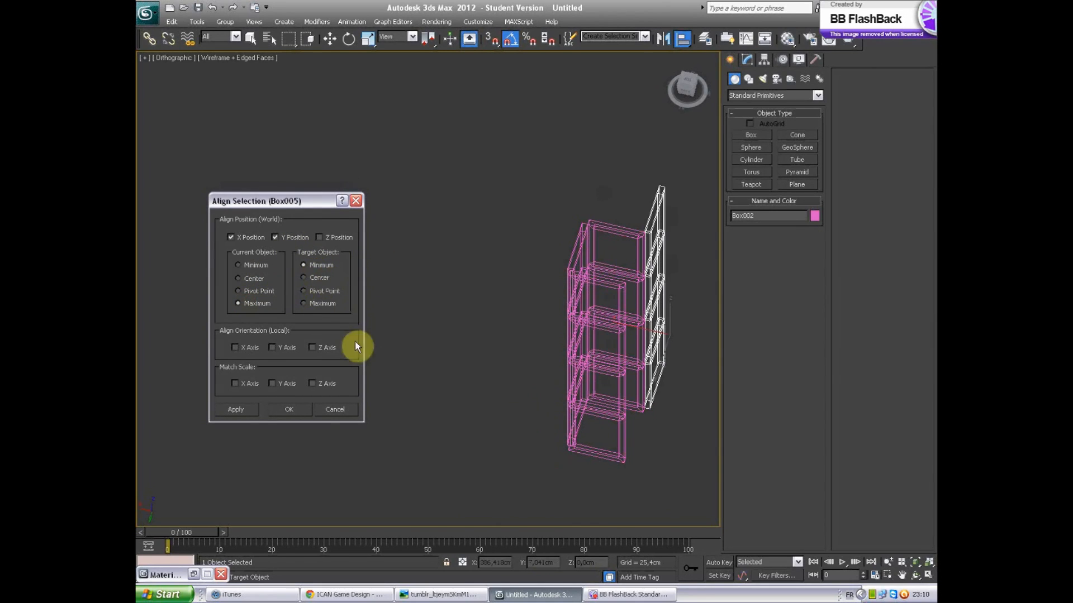
{"action": "left_click", "coordinate": [290, 409]}
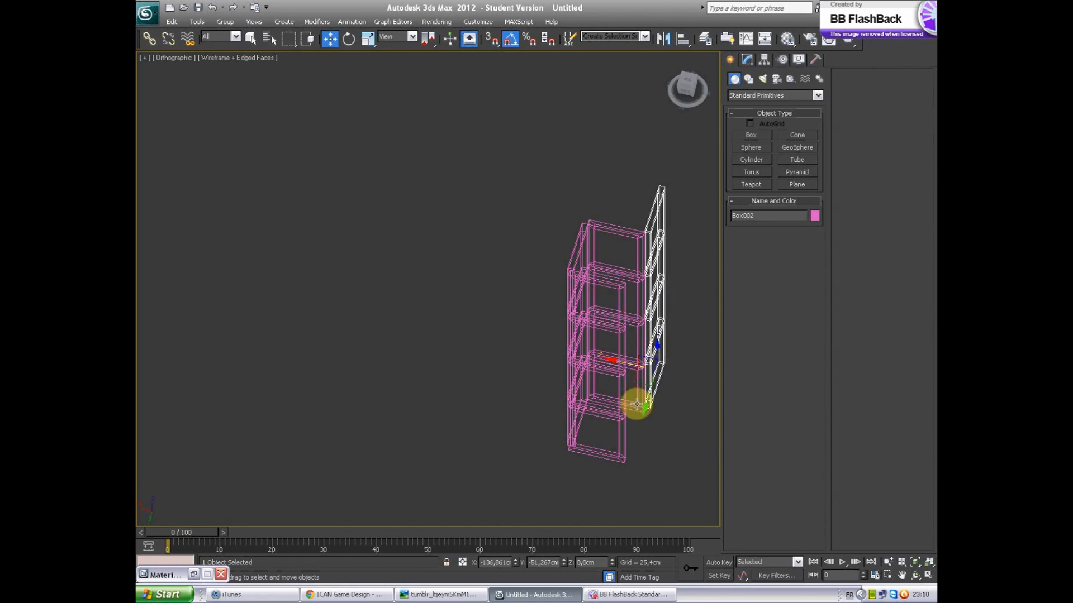
{"action": "left_click_drag", "start_coordinate": [643, 408], "coordinate": [619, 459]}
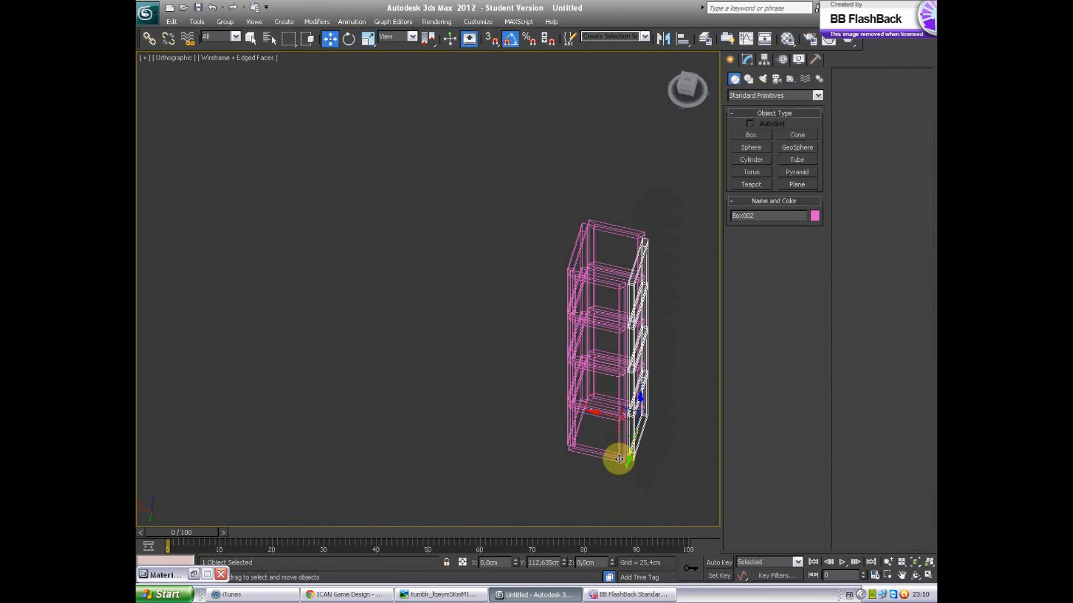
Step: Display the four-panel tower shaded and examine how the panels meet at the corners
{"action": "key", "text": "F3"}
{"action": "middle_click_drag", "start_coordinate": [676, 424], "coordinate": [591, 350], "text": "alt"}
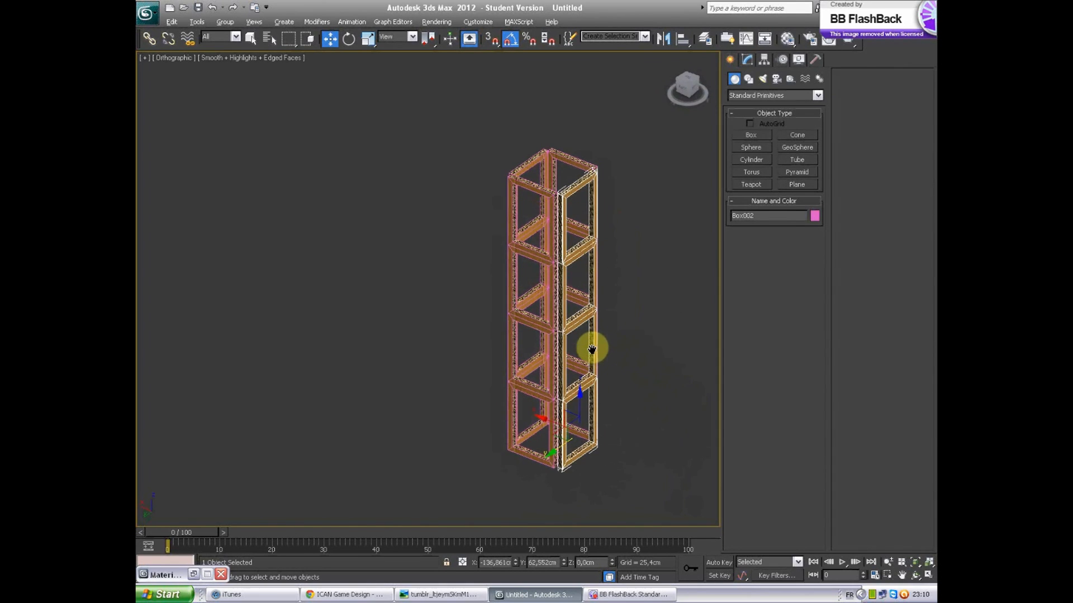
{"action": "scroll", "coordinate": [582, 283], "scroll_direction": "up", "scroll_amount": 5}
{"action": "middle_click_drag", "start_coordinate": [581, 283], "coordinate": [607, 318]}
{"action": "middle_click_drag", "start_coordinate": [521, 192], "coordinate": [516, 184]}
{"action": "scroll", "coordinate": [567, 237], "scroll_direction": "down", "scroll_amount": 2}
Step: In the Left view, tilt the two panels seen edge-on 5 degrees inward so their tops lean toward each other
{"action": "key", "text": "l"}
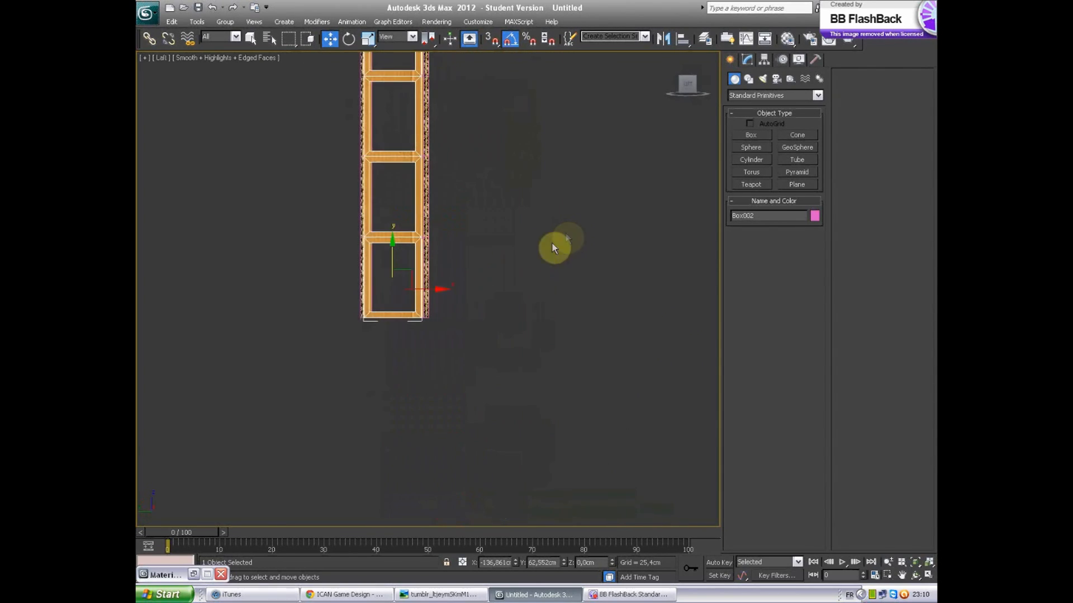
{"action": "key", "text": "e"}
{"action": "middle_click_drag", "start_coordinate": [515, 278], "coordinate": [546, 322]}
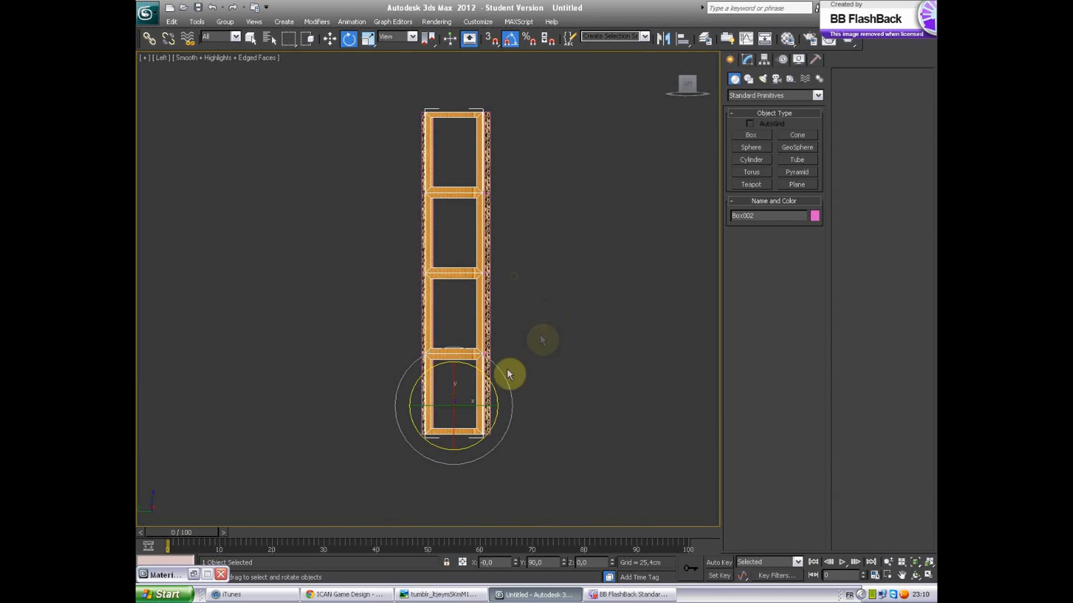
{"action": "left_click", "coordinate": [487, 324]}
{"action": "left_click_drag", "start_coordinate": [517, 372], "coordinate": [516, 371]}
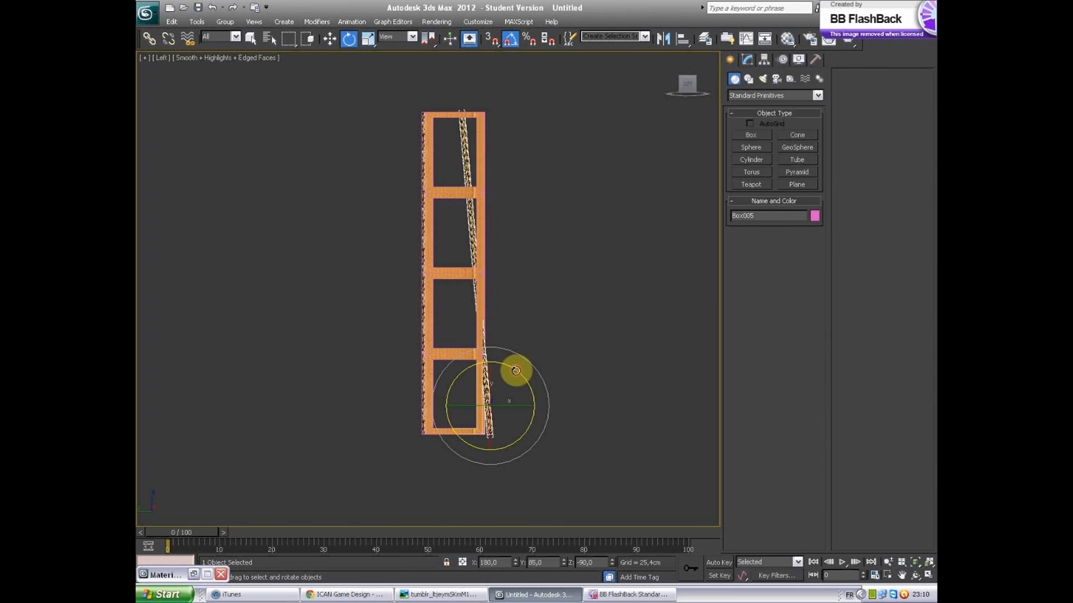
{"action": "left_click", "coordinate": [421, 313]}
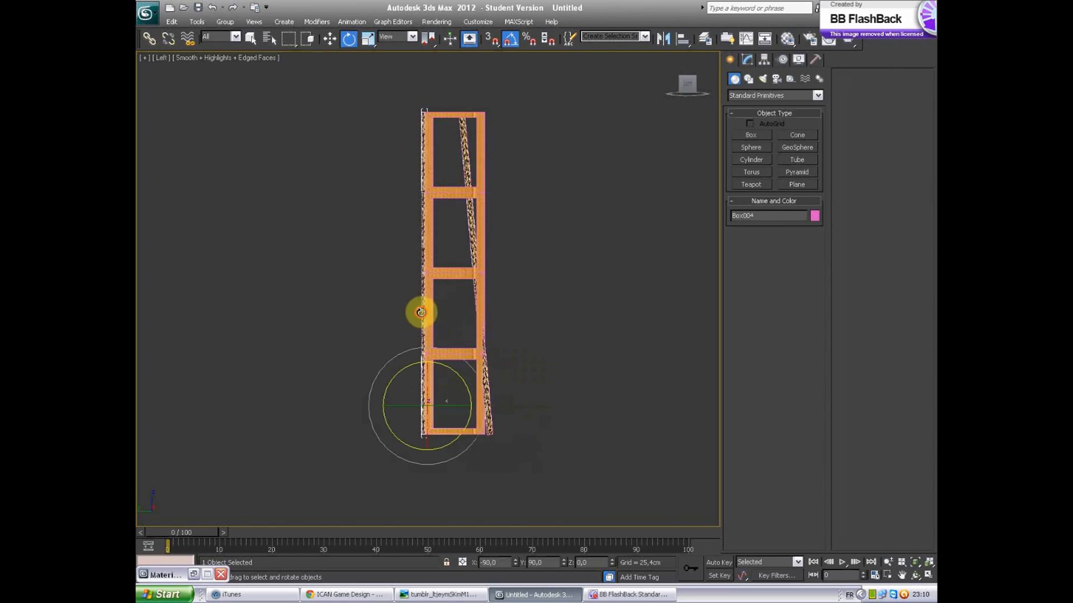
{"action": "left_click_drag", "start_coordinate": [402, 367], "coordinate": [406, 370]}
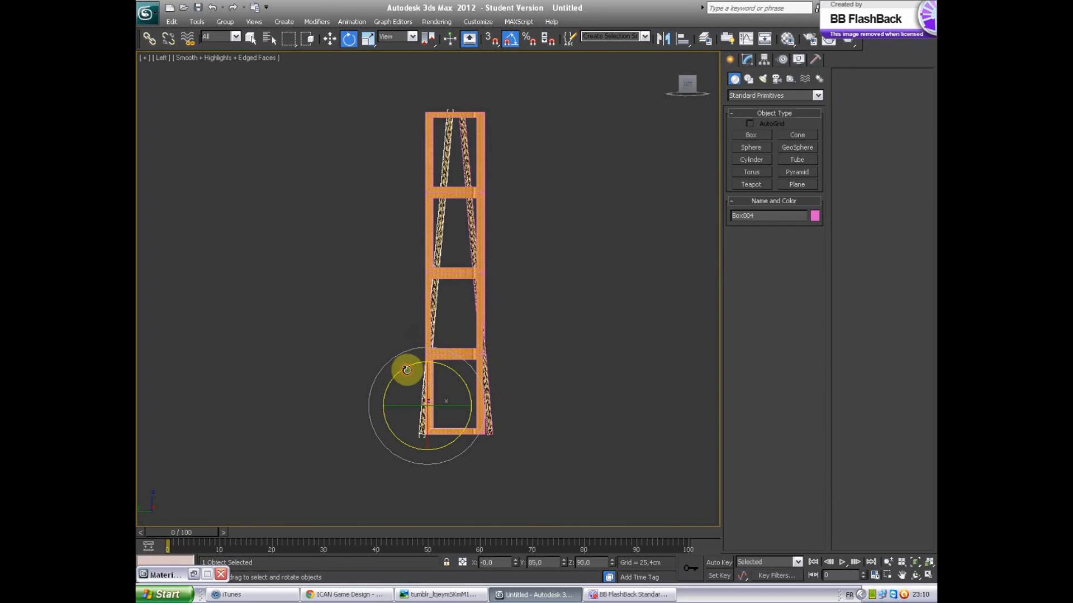
Step: In the Front view, tilt the remaining two edge-on panels 5 degrees inward at the top
{"action": "key", "text": "f"}
{"action": "left_click", "coordinate": [434, 316]}
{"action": "left_click_drag", "start_coordinate": [451, 361], "coordinate": [447, 359]}
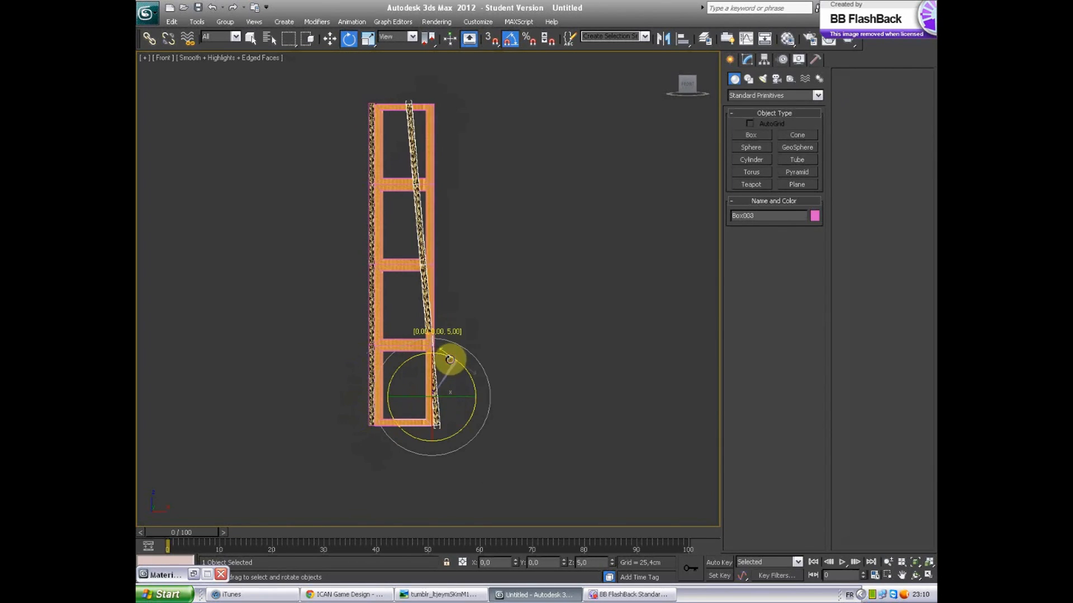
{"action": "left_click", "coordinate": [373, 301]}
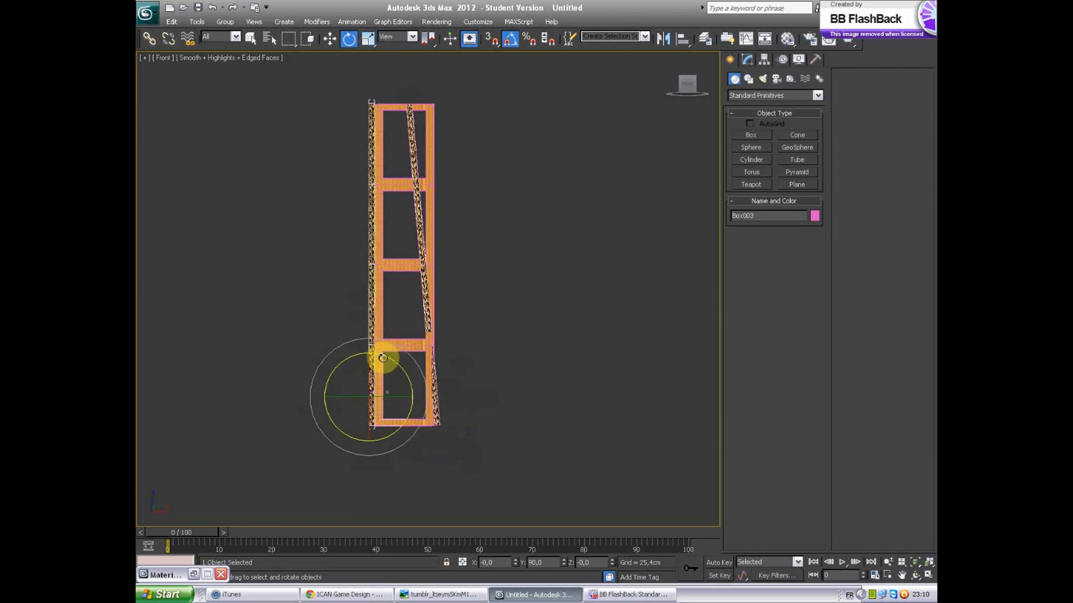
{"action": "left_click_drag", "start_coordinate": [383, 358], "coordinate": [386, 359]}
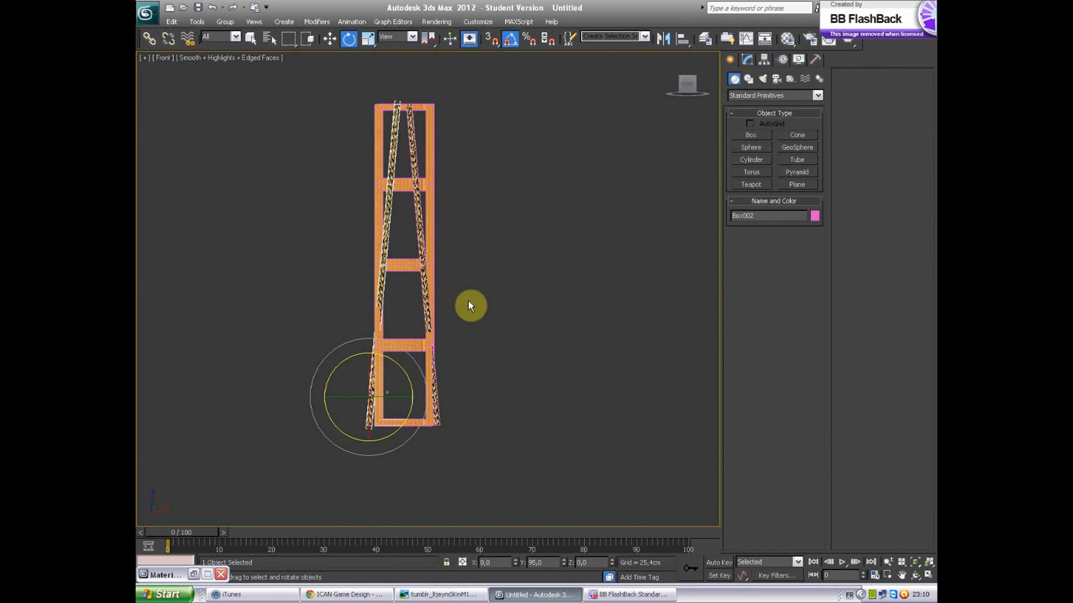
Step: In the Top view, move the right panel about 39 cm outward along X and move the left panel outward along X
{"action": "key", "text": "w"}
{"action": "middle_click_drag", "start_coordinate": [507, 246], "coordinate": [530, 283], "text": "alt"}
{"action": "key", "text": "t"}
{"action": "scroll", "coordinate": [446, 258], "scroll_direction": "up", "scroll_amount": 3}
{"action": "scroll", "coordinate": [531, 283], "scroll_direction": "up", "scroll_amount": 3}
{"action": "middle_click_drag", "start_coordinate": [539, 237], "coordinate": [584, 262]}
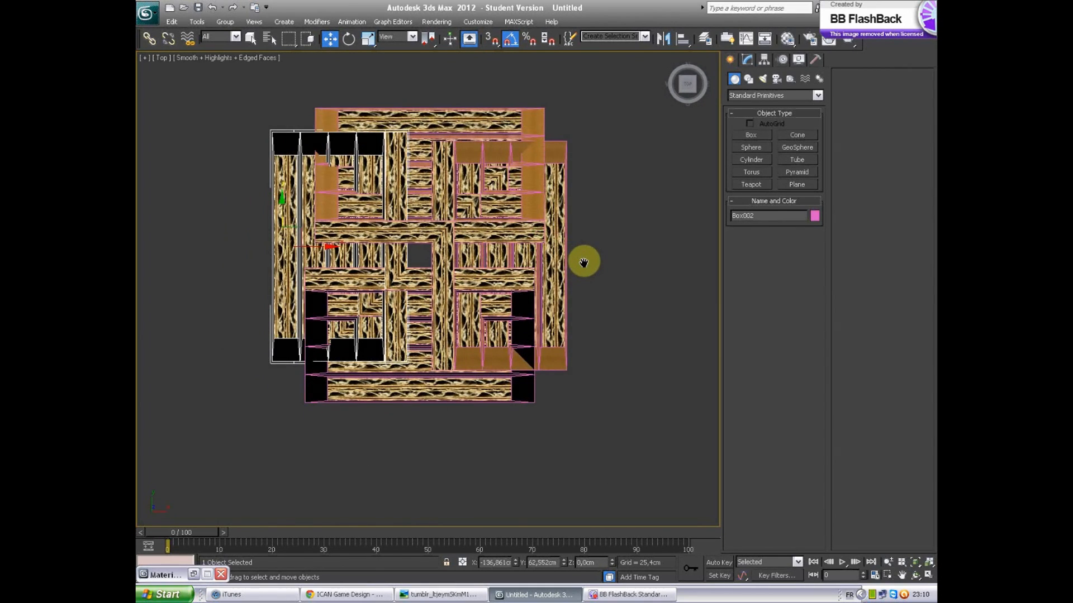
{"action": "left_click", "coordinate": [528, 259]}
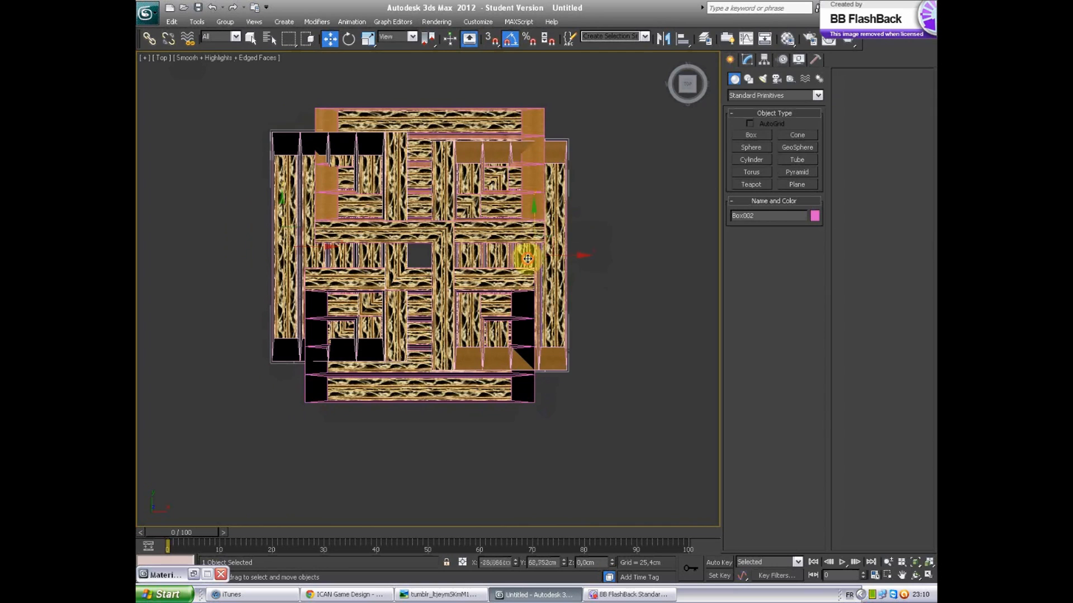
{"action": "left_click_drag", "start_coordinate": [578, 257], "coordinate": [667, 267]}
{"action": "left_click", "coordinate": [386, 257]}
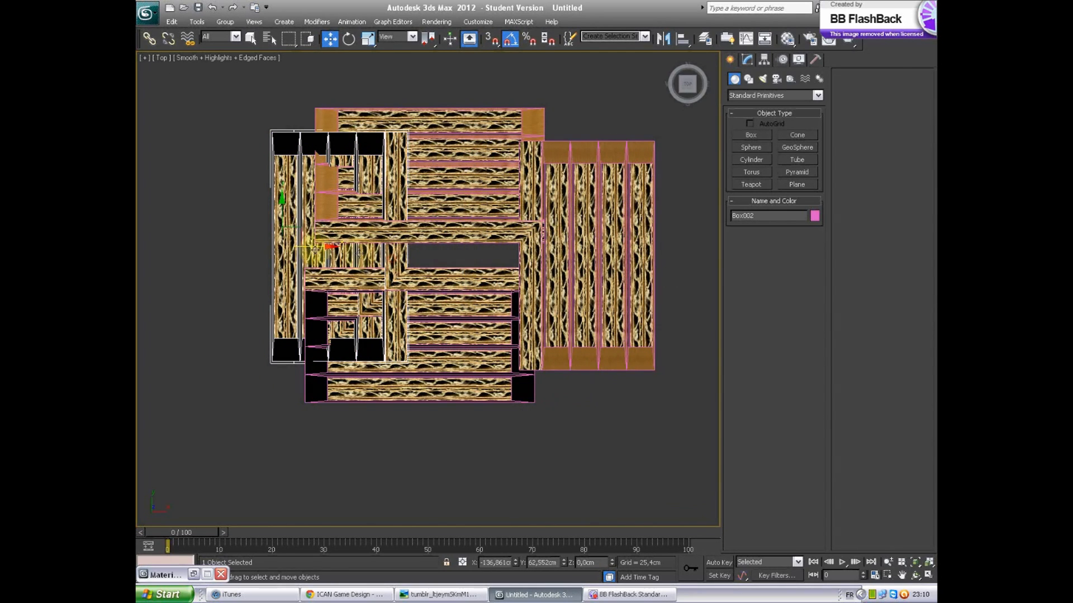
{"action": "left_click_drag", "start_coordinate": [329, 248], "coordinate": [251, 250]}
Step: Move the upper and lower panels outward along Y until they clear the side panels, centring the lower one along X
{"action": "left_click", "coordinate": [450, 196]}
{"action": "left_click_drag", "start_coordinate": [428, 100], "coordinate": [437, 27]}
{"action": "middle_click_drag", "start_coordinate": [458, 242], "coordinate": [451, 263]}
{"action": "scroll", "coordinate": [450, 261], "scroll_direction": "down", "scroll_amount": 2}
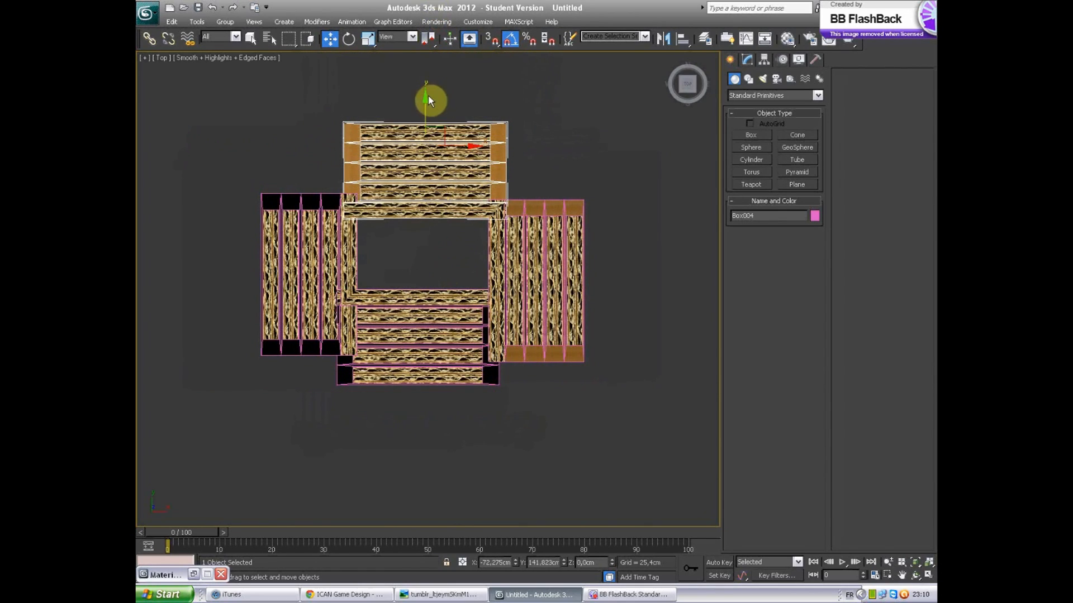
{"action": "left_click_drag", "start_coordinate": [428, 99], "coordinate": [427, 70]}
{"action": "left_click", "coordinate": [424, 179]}
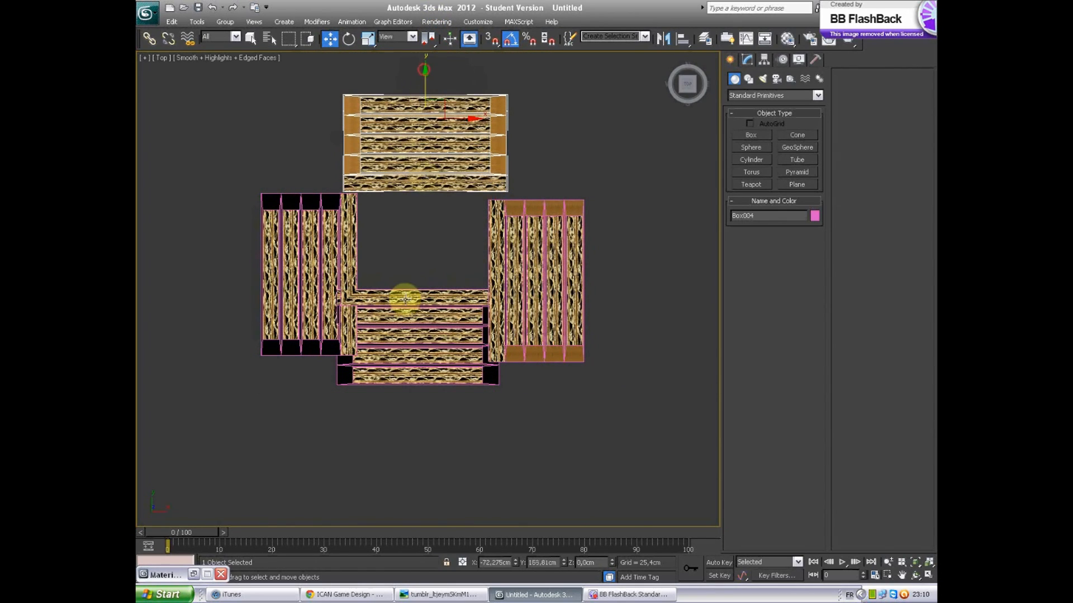
{"action": "left_click", "coordinate": [400, 338]}
{"action": "left_click_drag", "start_coordinate": [419, 329], "coordinate": [425, 395]}
{"action": "left_click_drag", "start_coordinate": [465, 447], "coordinate": [471, 446]}
Step: Shift the right panel about 4 cm up along Y so it lines up with the left panel
{"action": "left_click", "coordinate": [525, 311]}
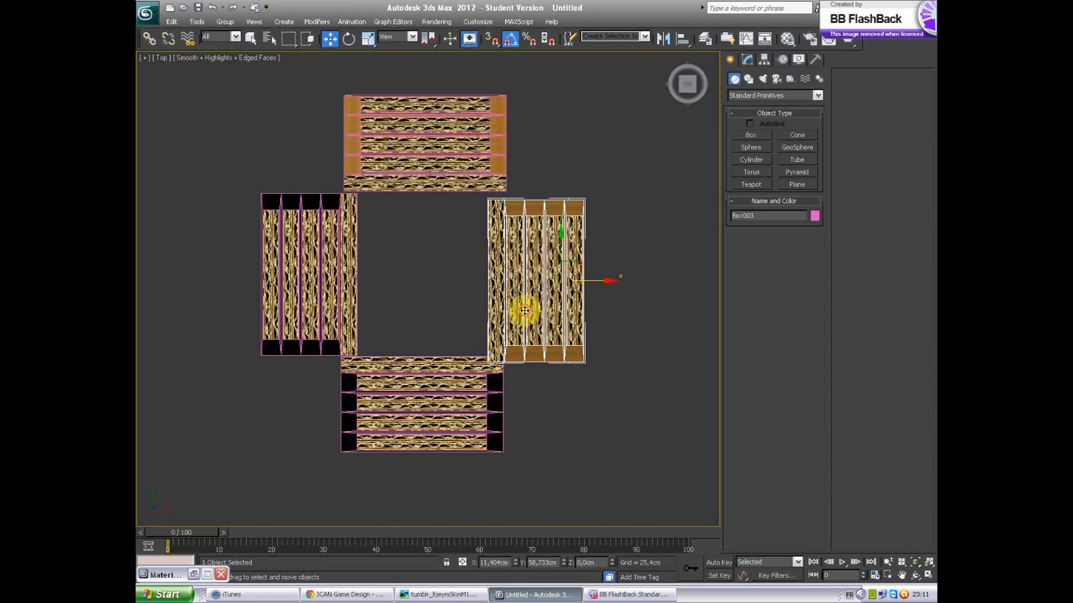
{"action": "left_click_drag", "start_coordinate": [559, 239], "coordinate": [560, 231]}
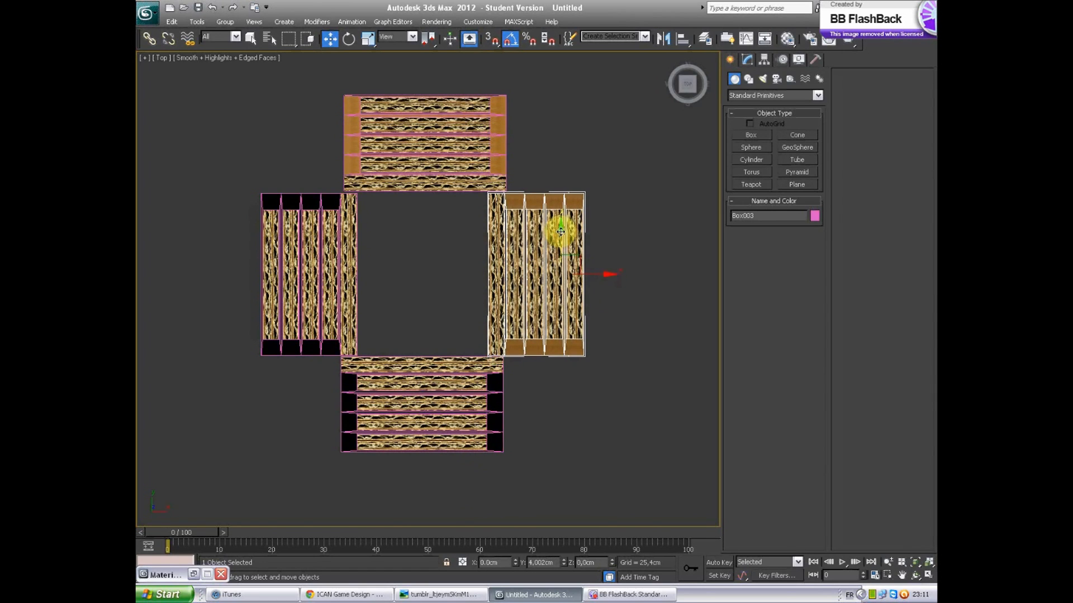
{"action": "middle_click_drag", "start_coordinate": [531, 414], "coordinate": [512, 265], "text": "alt"}
{"action": "scroll", "coordinate": [505, 317], "scroll_direction": "down", "scroll_amount": 4}
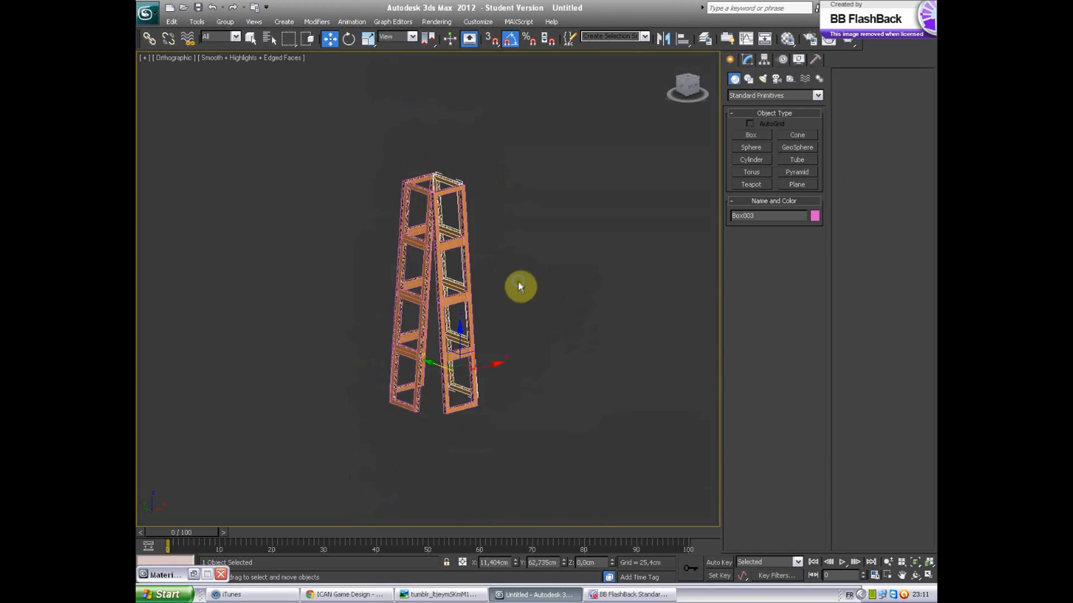
Step: Unhide the solid cardboard square beside the tower
{"action": "left_click", "coordinate": [549, 231]}
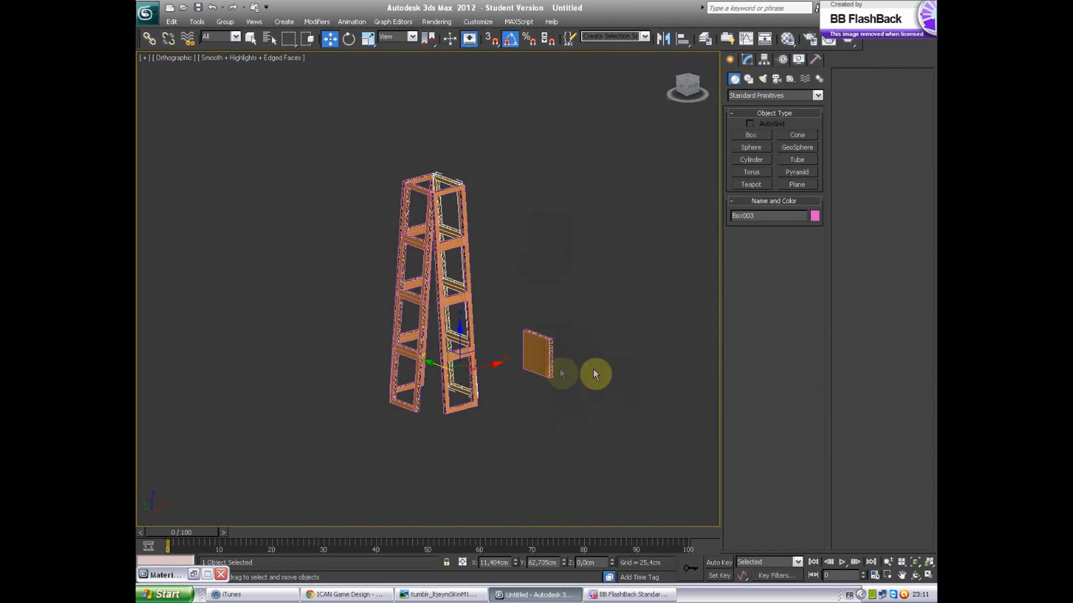
{"action": "middle_click_drag", "start_coordinate": [603, 366], "coordinate": [525, 277]}
{"action": "scroll", "coordinate": [508, 268], "scroll_direction": "up", "scroll_amount": 4}
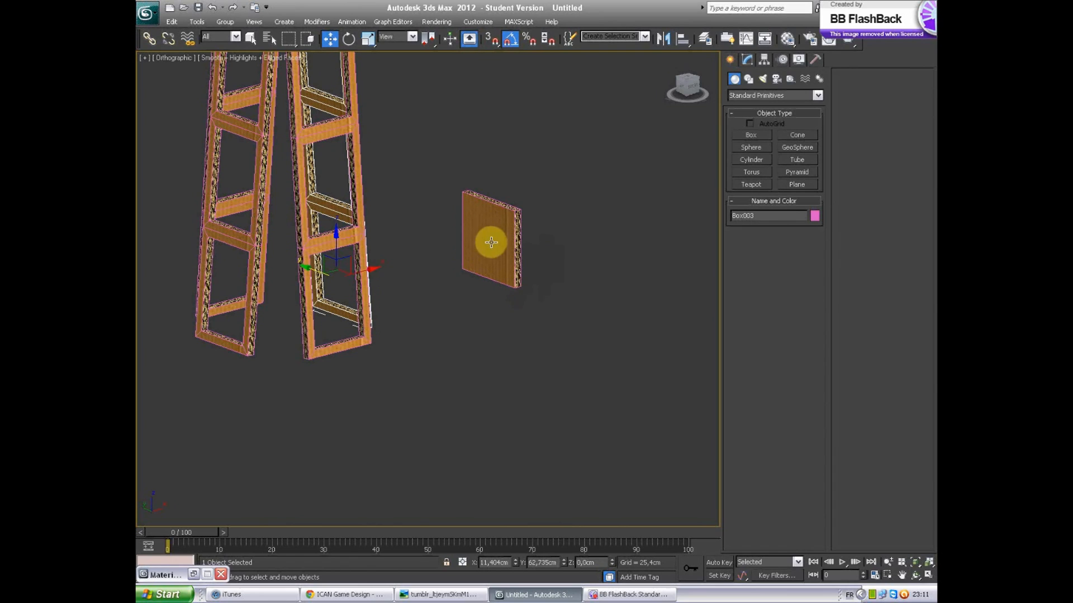
{"action": "middle_click_drag", "start_coordinate": [412, 306], "coordinate": [446, 387]}
Step: Copy the cardboard square about 74 cm along X toward the tower and delete the original square
{"action": "left_click", "coordinate": [519, 338]}
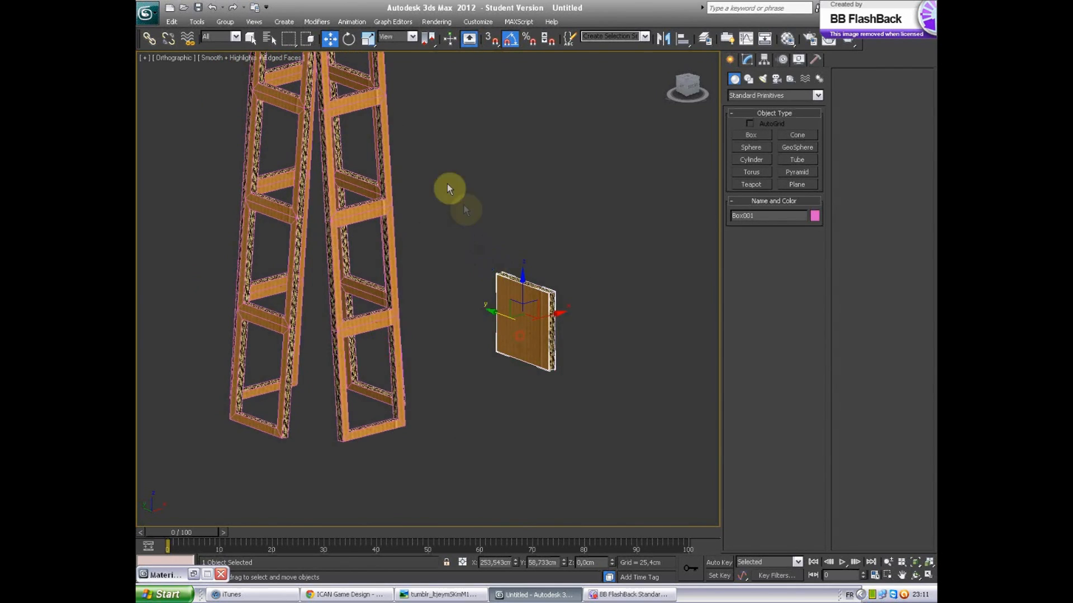
{"action": "scroll", "coordinate": [447, 184], "scroll_direction": "down", "scroll_amount": 4}
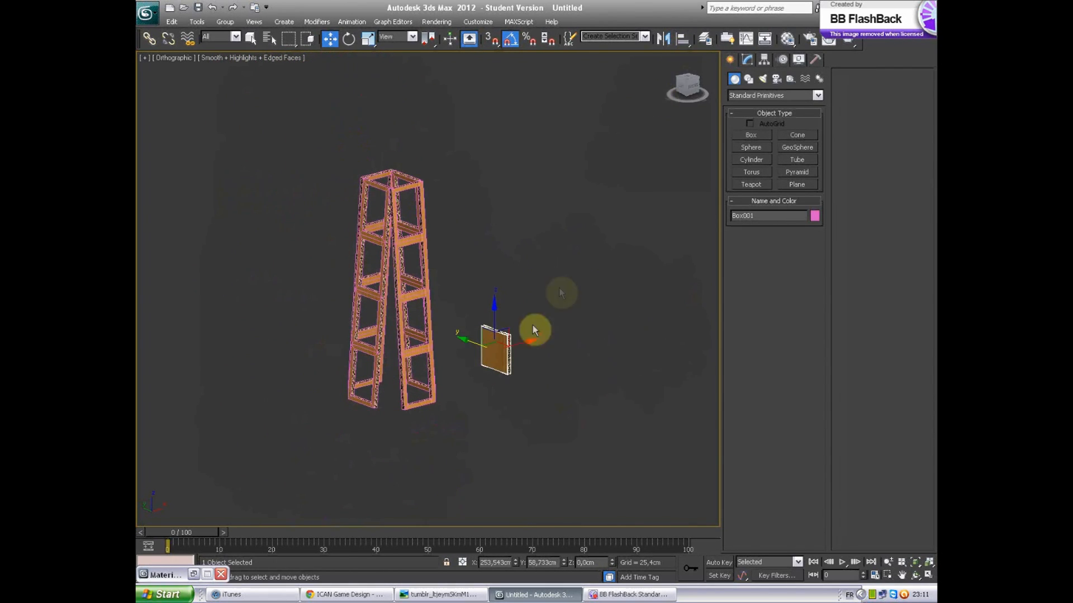
{"action": "left_click_drag", "start_coordinate": [523, 344], "coordinate": [502, 351], "text": "shift"}
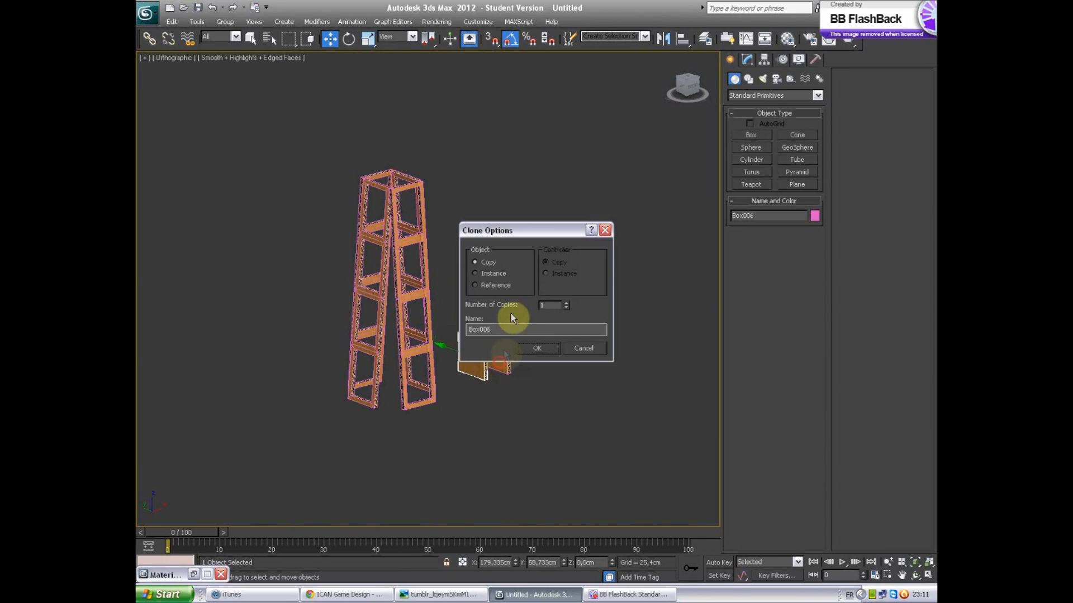
{"action": "left_click", "coordinate": [530, 350]}
{"action": "left_click", "coordinate": [500, 341]}
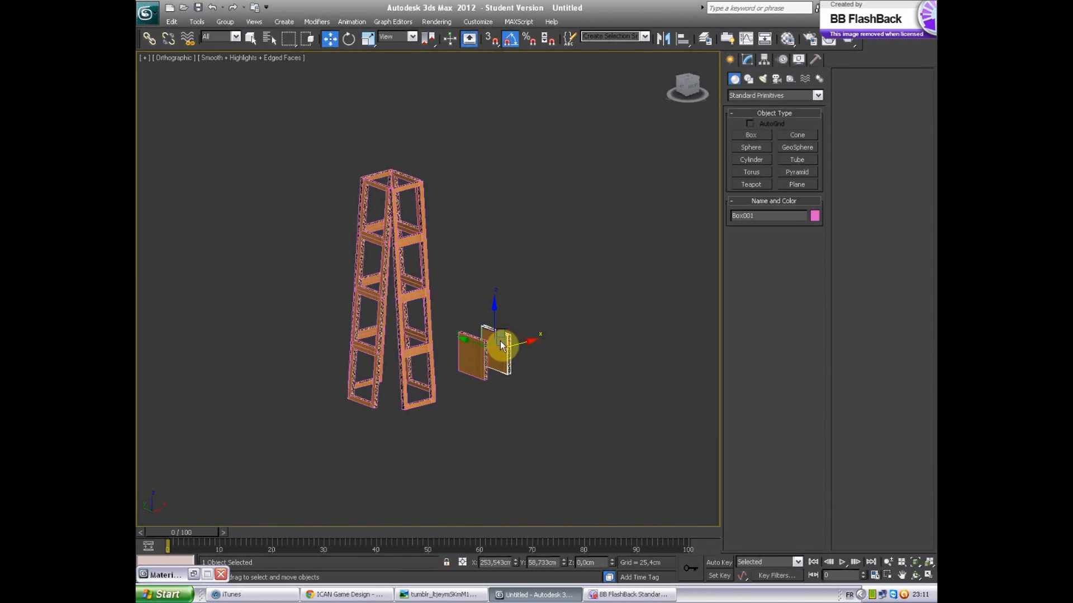
{"action": "key", "text": "Delete"}
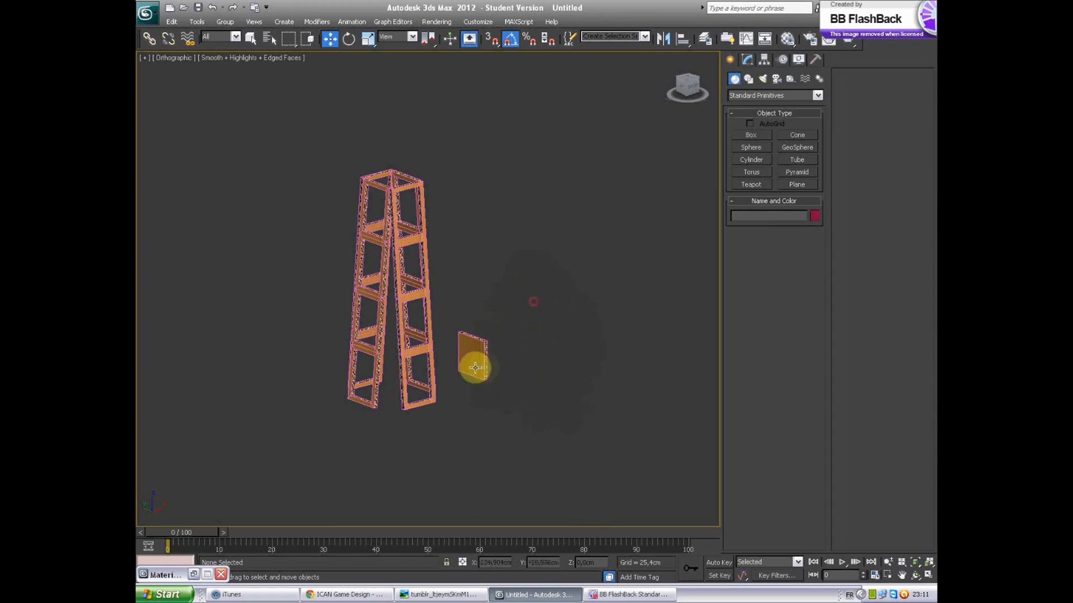
Step: Align the cardboard square to the right tower panel in X, Y and Z, current Minimum to target Maximum
{"action": "left_click", "coordinate": [475, 365]}
{"action": "middle_click_drag", "start_coordinate": [475, 263], "coordinate": [485, 267]}
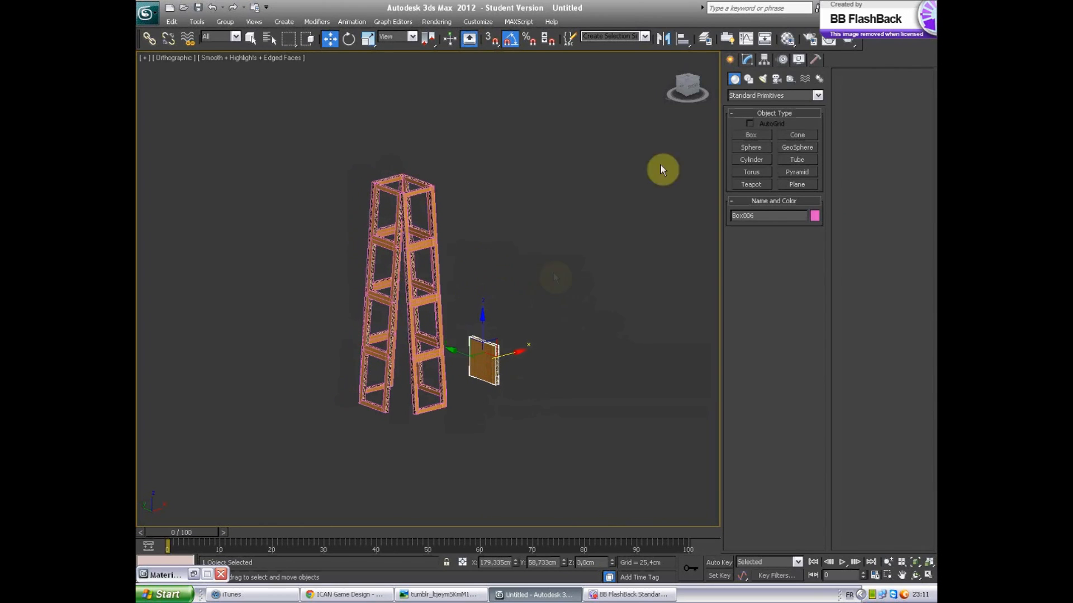
{"action": "left_click", "coordinate": [682, 38]}
{"action": "left_click", "coordinate": [423, 193]}
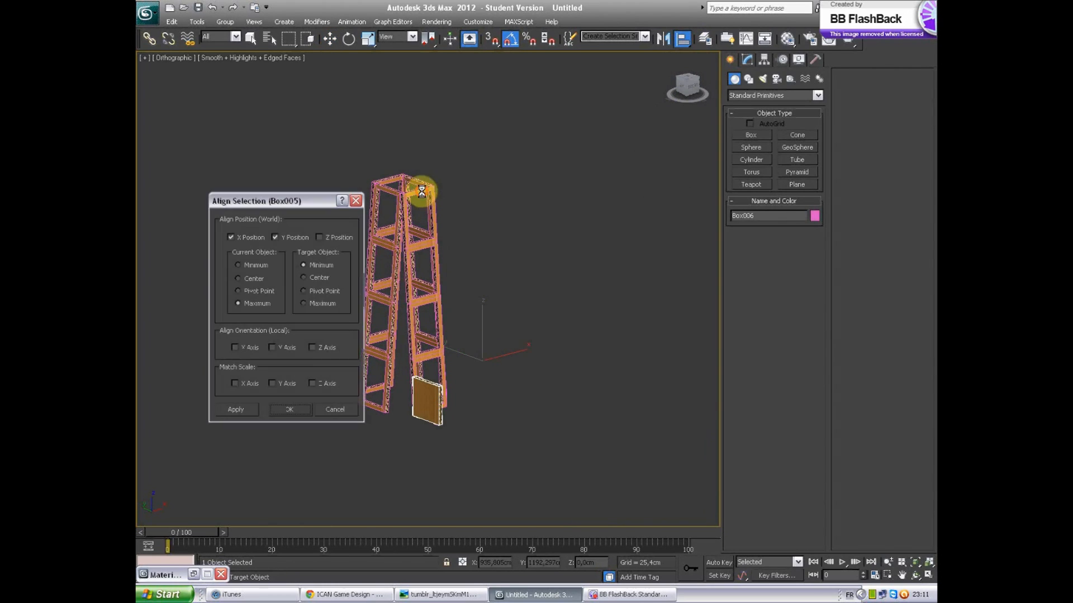
{"action": "left_click", "coordinate": [320, 237]}
{"action": "left_click", "coordinate": [320, 303]}
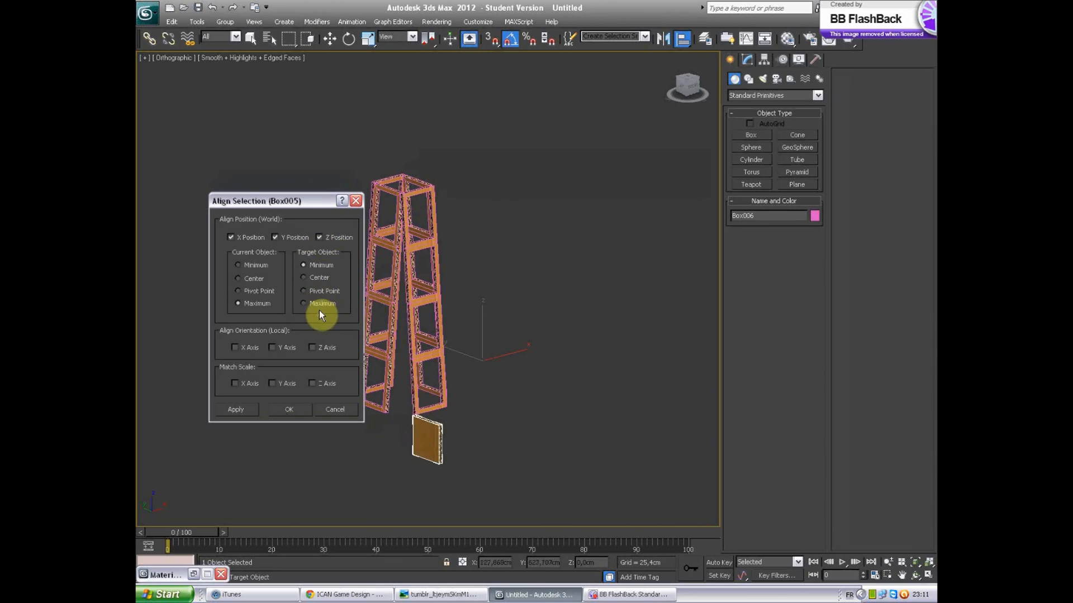
{"action": "left_click", "coordinate": [246, 265]}
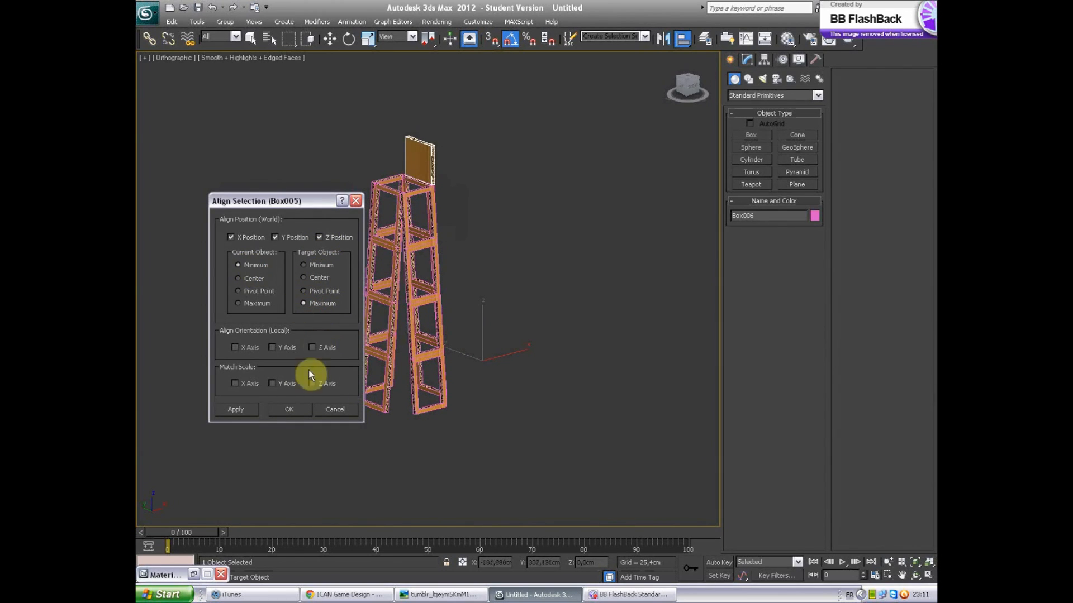
{"action": "left_click", "coordinate": [289, 410]}
Step: Copy the cardboard square along X onto the top of the opposite tower panel
{"action": "middle_click_drag", "start_coordinate": [477, 197], "coordinate": [479, 303]}
{"action": "scroll", "coordinate": [479, 304], "scroll_direction": "up", "scroll_amount": 7}
{"action": "middle_click_drag", "start_coordinate": [521, 242], "coordinate": [505, 226], "text": "alt"}
{"action": "left_click_drag", "start_coordinate": [507, 209], "coordinate": [326, 217], "text": "shift"}
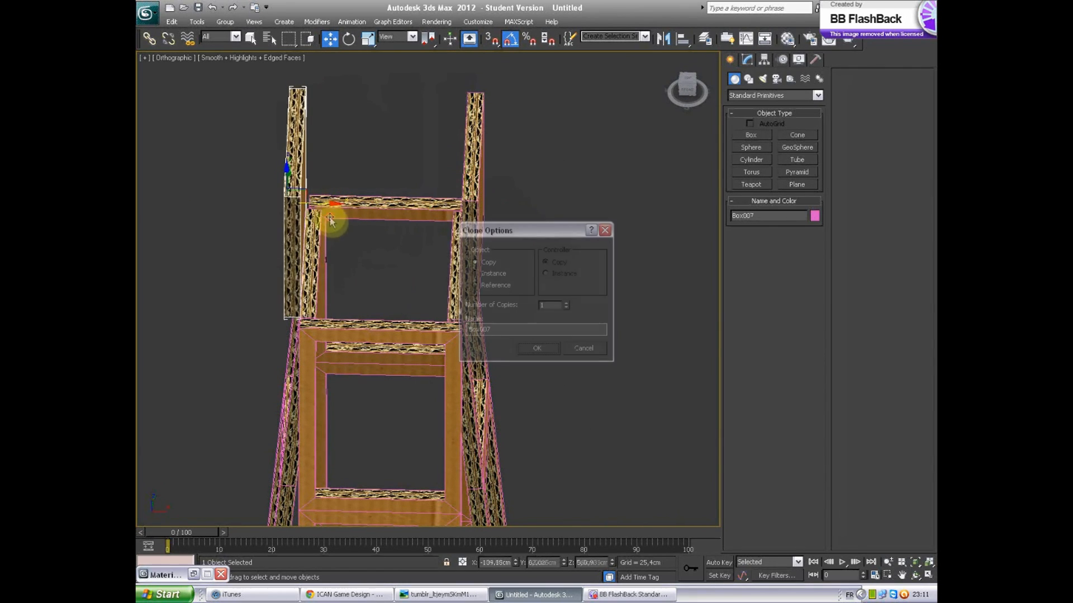
{"action": "left_click", "coordinate": [534, 349]}
Step: Copy the square along Y, turn the copy perpendicular to the first two, and place it on top of the back panel
{"action": "mouse_move", "coordinate": [534, 349]}
{"action": "middle_mouse_down", "text": "alt"}
{"action": "mouse_move", "coordinate": [446, 271]}
{"action": "mouse_move", "coordinate": [297, 192]}
{"action": "middle_mouse_up", "text": "alt"}
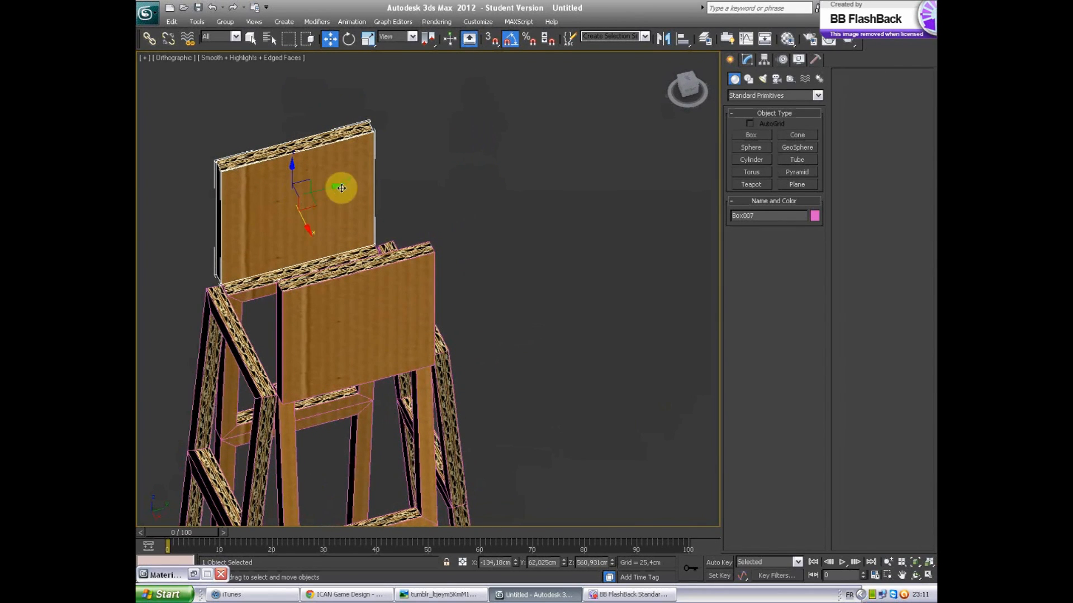
{"action": "mouse_move", "coordinate": [335, 185]}
{"action": "left_mouse_down", "text": "shift"}
{"action": "mouse_move", "coordinate": [491, 163]}
{"action": "mouse_move", "coordinate": [504, 151]}
{"action": "mouse_move", "coordinate": [437, 188]}
{"action": "left_mouse_up", "text": "shift"}
{"action": "left_click", "coordinate": [530, 346]}
{"action": "key", "text": "e"}
{"action": "key", "text": "w"}
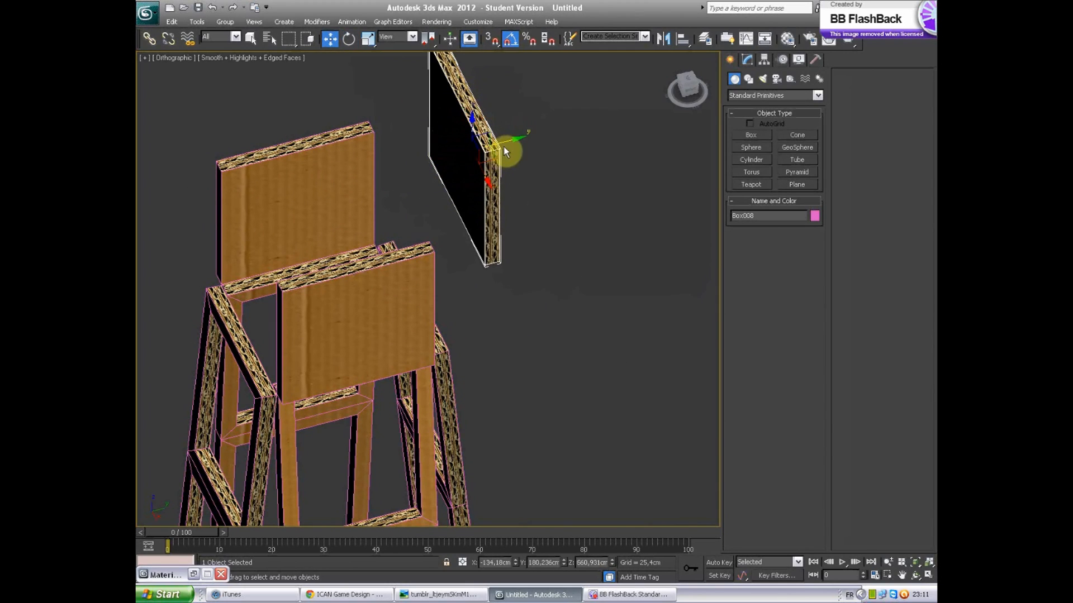
{"action": "mouse_move", "coordinate": [513, 144]}
{"action": "left_mouse_down"}
{"action": "mouse_move", "coordinate": [441, 177]}
{"action": "mouse_move", "coordinate": [419, 240]}
{"action": "mouse_move", "coordinate": [426, 271]}
{"action": "left_mouse_up"}
{"action": "middle_click_drag", "start_coordinate": [336, 324], "coordinate": [383, 359], "text": "alt"}
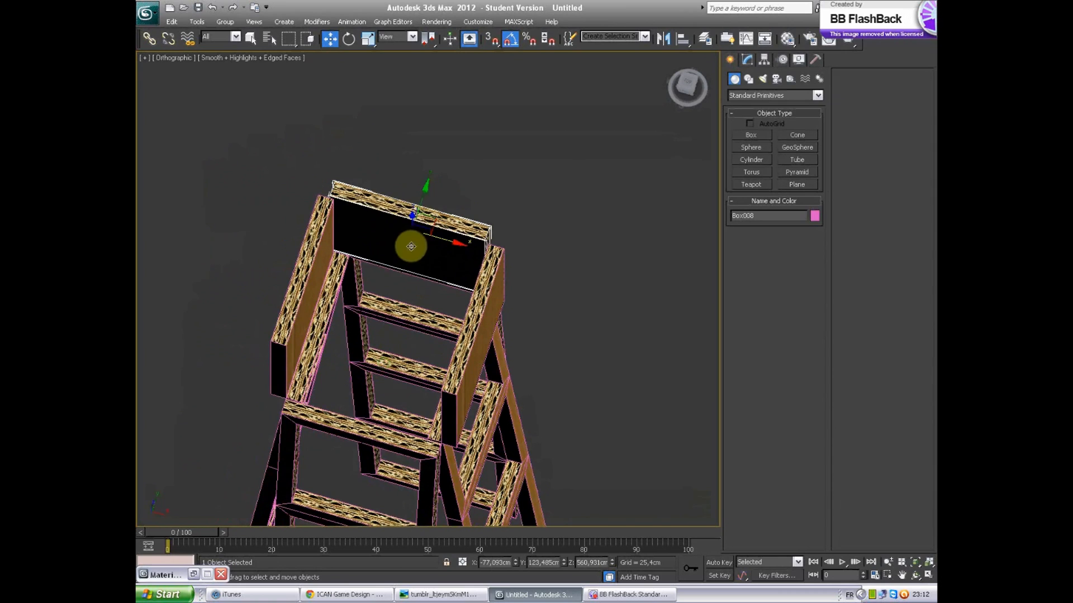
Step: Viewing the tower from above, shift the back square about 3 cm along X to centre it between the side squares
{"action": "middle_click_drag", "start_coordinate": [437, 252], "coordinate": [458, 234], "text": "alt"}
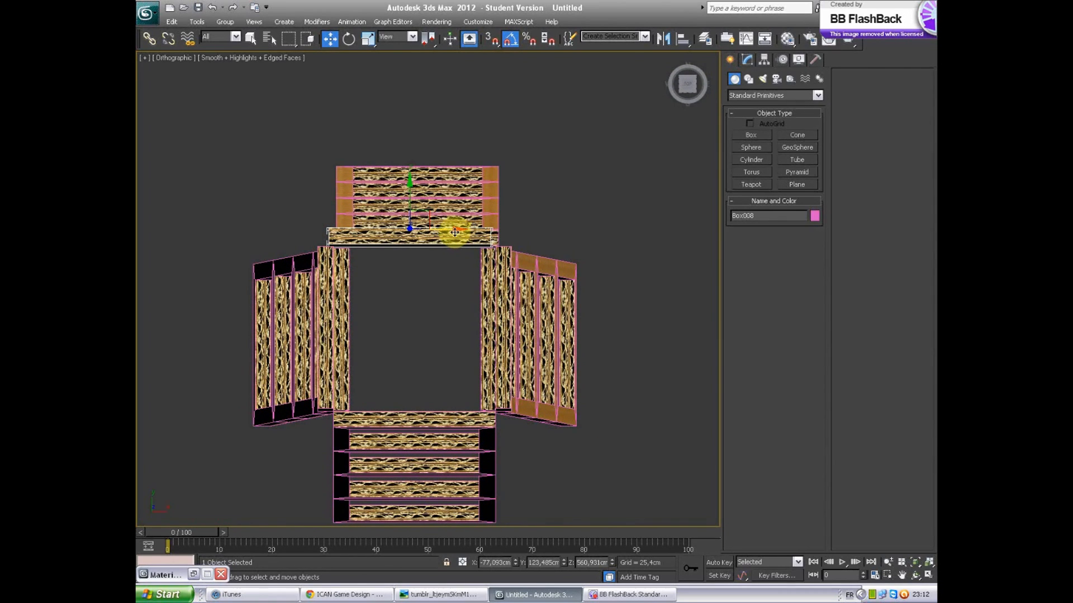
{"action": "left_click_drag", "start_coordinate": [455, 231], "coordinate": [459, 234]}
{"action": "left_click", "coordinate": [575, 349]}
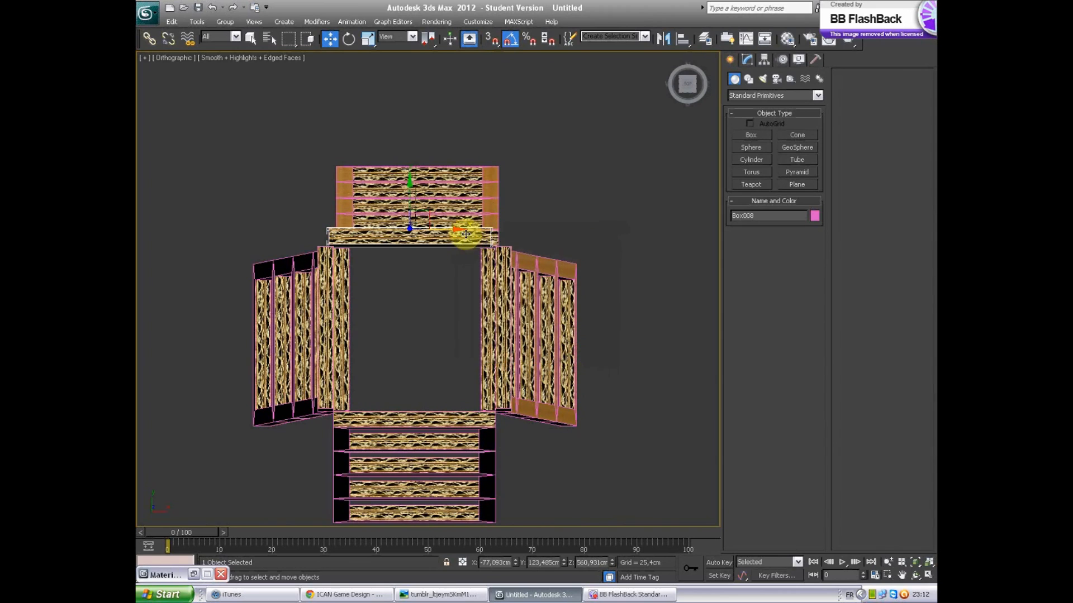
{"action": "left_click_drag", "start_coordinate": [458, 231], "coordinate": [463, 231]}
Step: Copy the back square about 109 cm along Y to close the front side of the box on the tower
{"action": "left_click_drag", "start_coordinate": [415, 190], "coordinate": [409, 367], "text": "shift"}
{"action": "left_click", "coordinate": [533, 349]}
{"action": "mouse_move", "coordinate": [533, 349]}
{"action": "middle_mouse_down", "text": "alt"}
{"action": "mouse_move", "coordinate": [522, 390]}
{"action": "mouse_move", "coordinate": [534, 272]}
{"action": "middle_mouse_up", "text": "alt"}
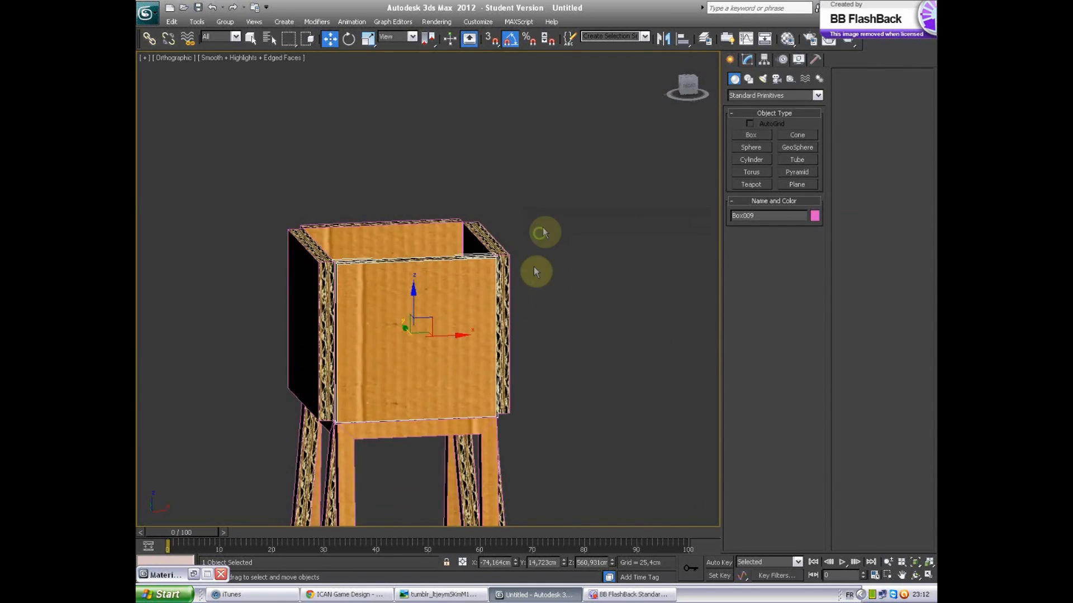
Step: Copy the front square about 274 cm along Y, away from the tower, as a spare piece
{"action": "scroll", "coordinate": [534, 269], "scroll_direction": "down", "scroll_amount": 5}
{"action": "scroll", "coordinate": [527, 280], "scroll_direction": "down", "scroll_amount": 2}
{"action": "middle_click_drag", "start_coordinate": [507, 366], "coordinate": [466, 324]}
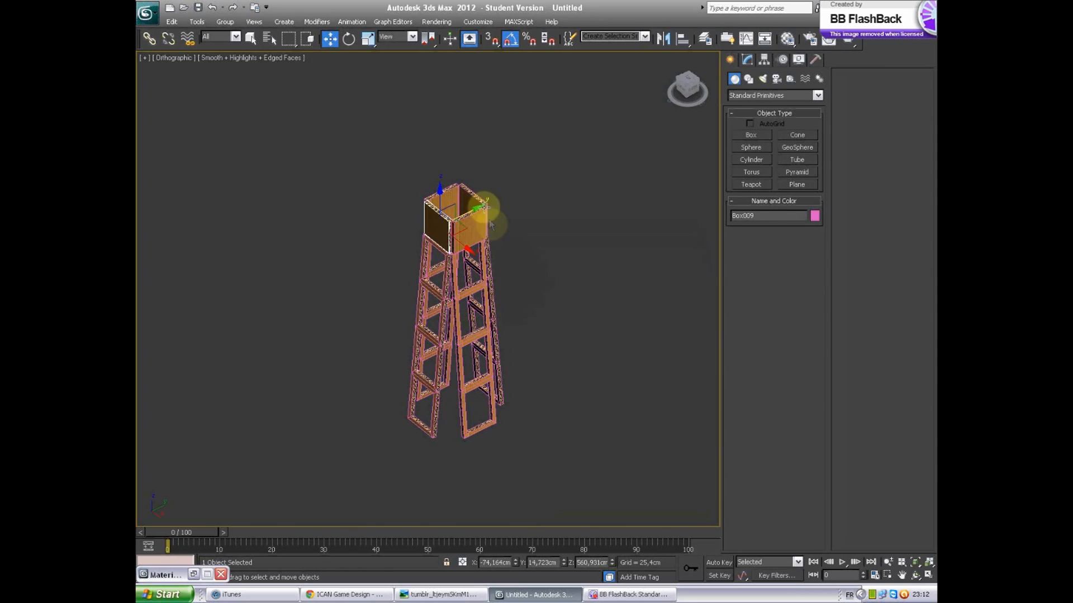
{"action": "left_click_drag", "start_coordinate": [479, 207], "coordinate": [386, 245], "text": "shift"}
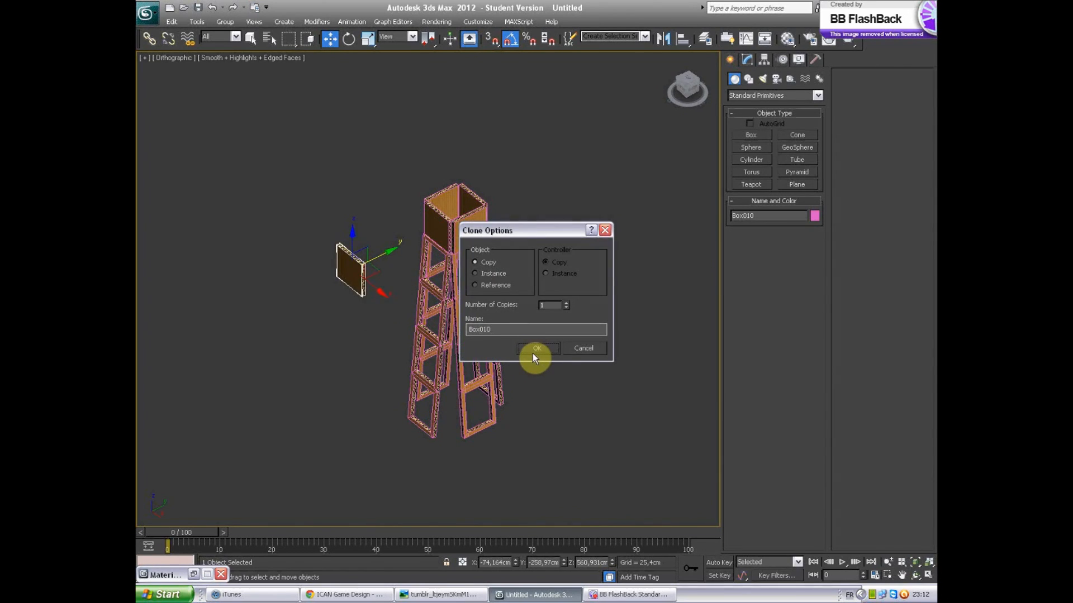
{"action": "left_click", "coordinate": [535, 352]}
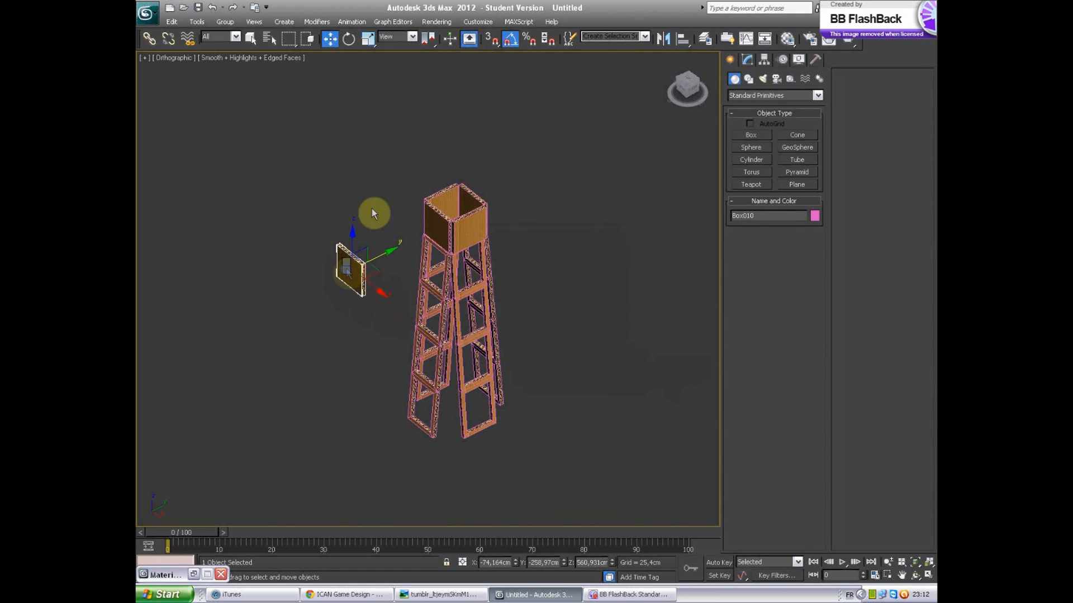
Step: Isolate the spare square, set its X, Y and Z position to 0, and show it in the Front view
{"action": "key", "text": "alt+q"}
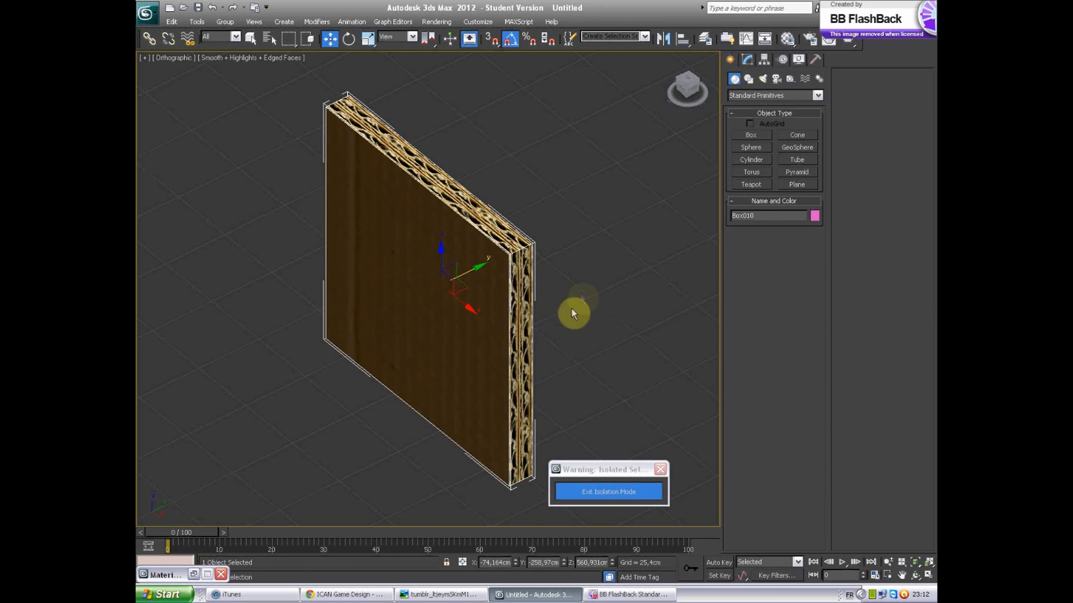
{"action": "scroll", "coordinate": [481, 328], "scroll_direction": "down", "scroll_amount": 5}
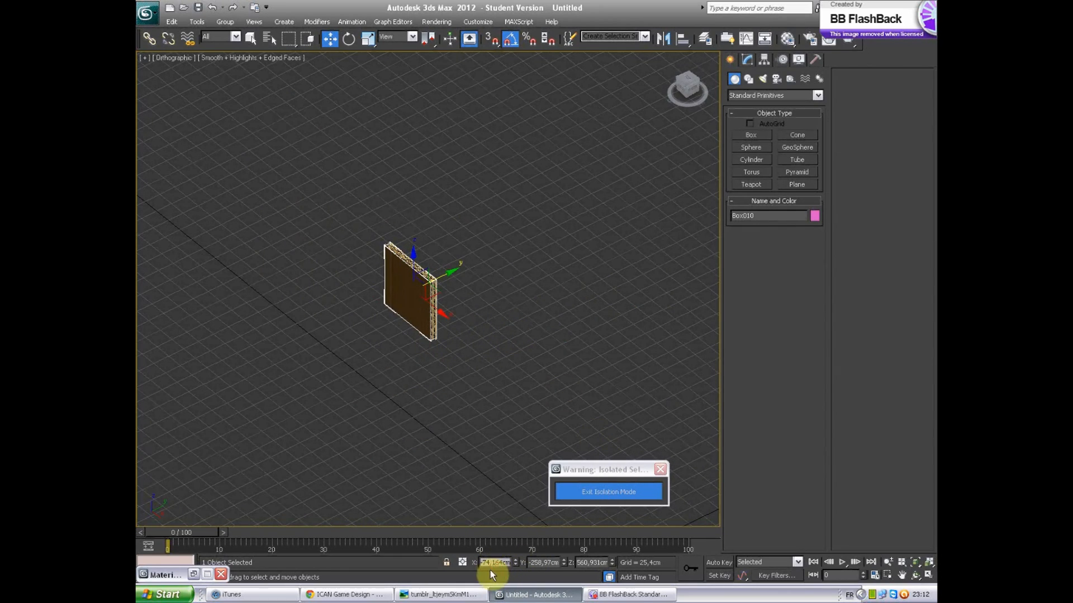
{"action": "type", "text": "0"}
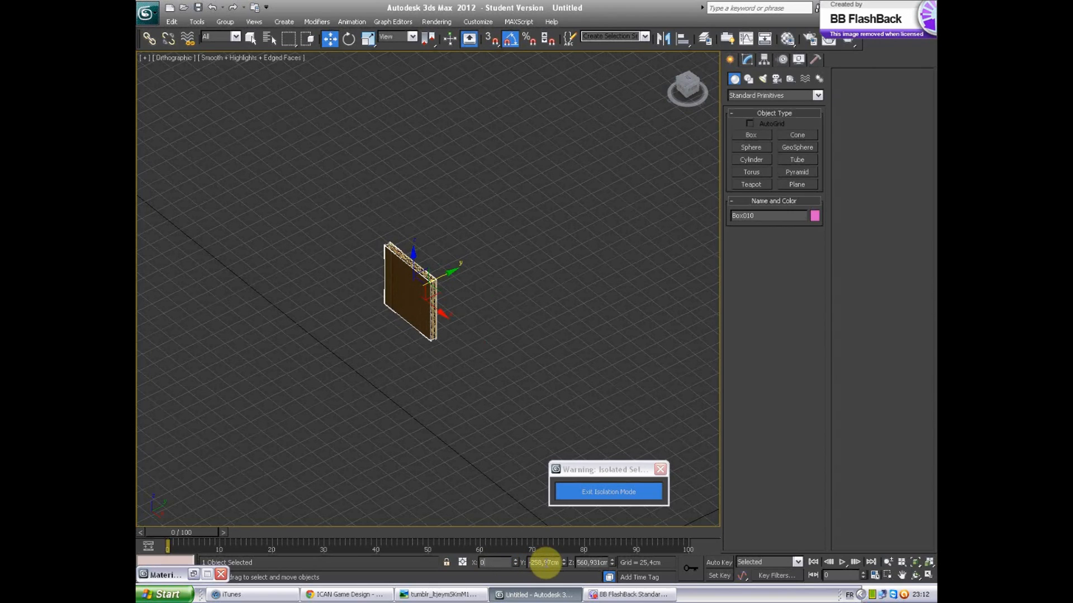
{"action": "double_click", "coordinate": [545, 563]}
{"action": "type", "text": "0"}
{"action": "double_click", "coordinate": [584, 560]}
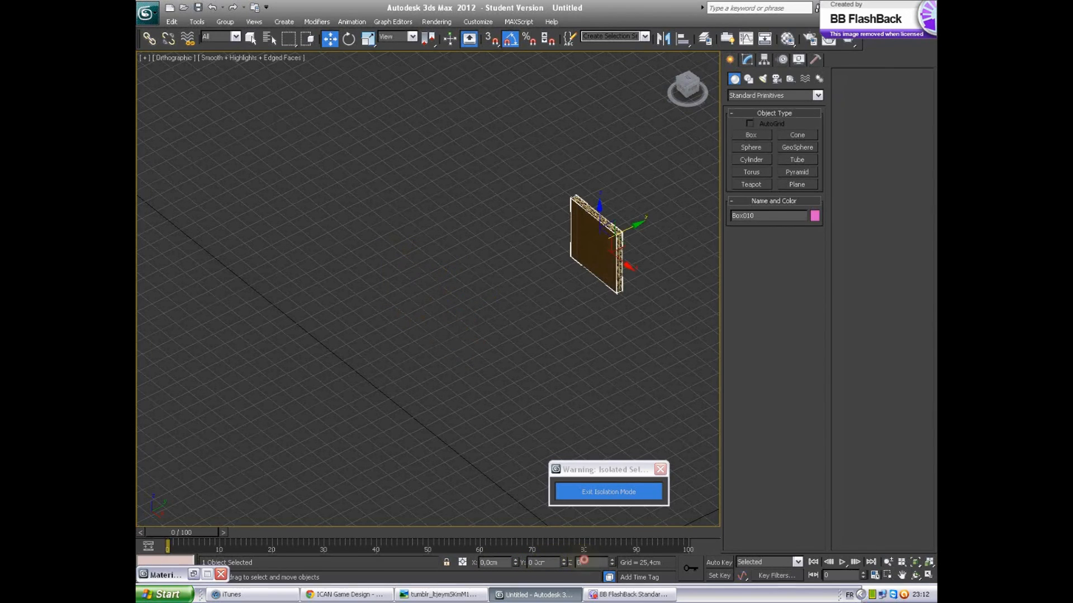
{"action": "type", "text": "0"}
{"action": "key", "text": "Return"}
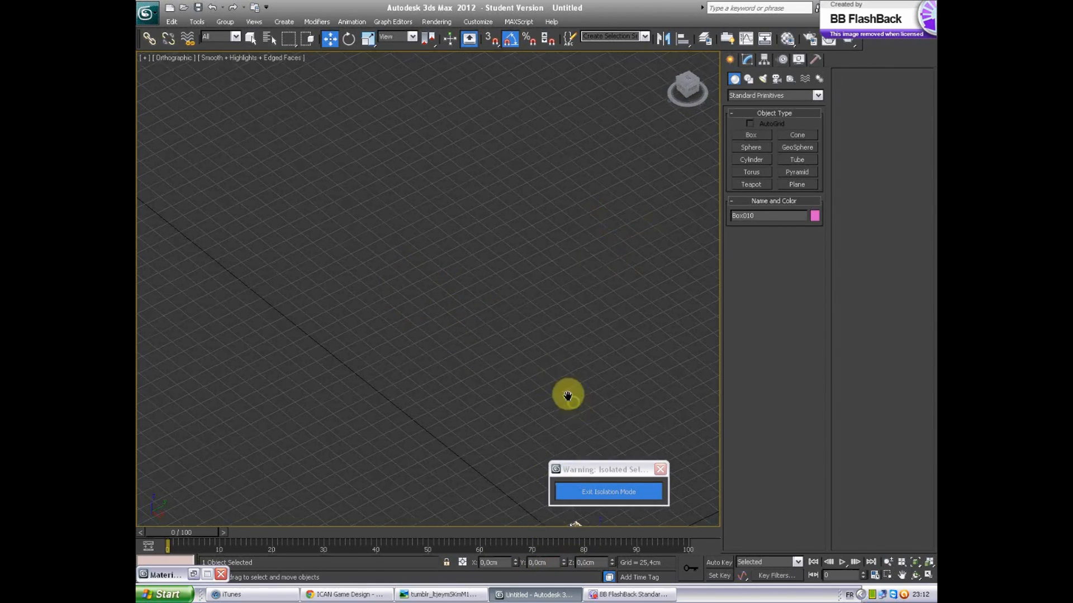
{"action": "middle_click_drag", "start_coordinate": [570, 396], "coordinate": [439, 251]}
{"action": "key", "text": "f"}
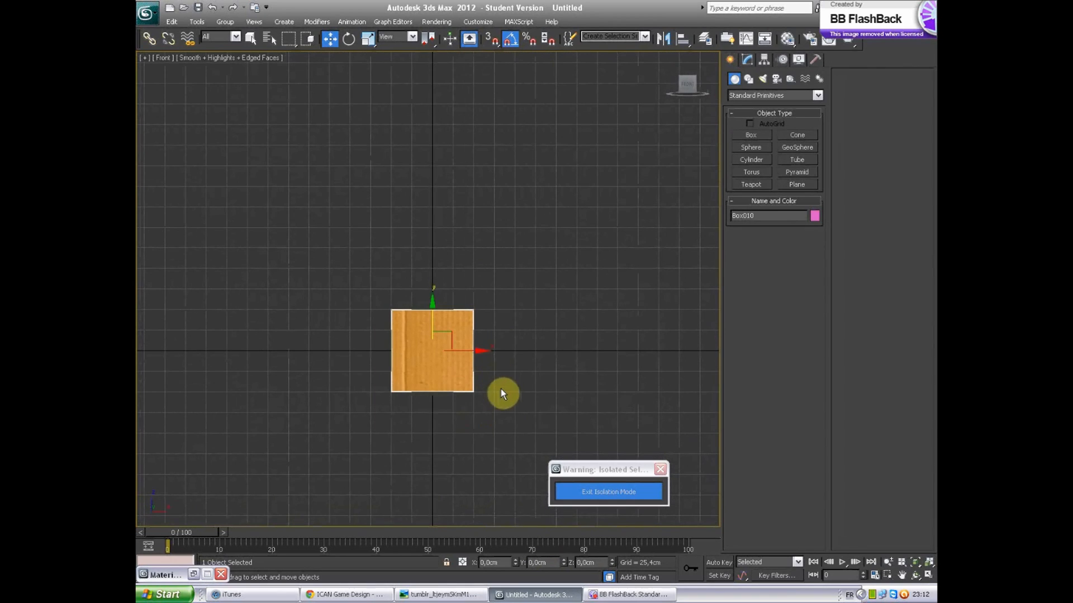
Step: In wireframe, split the spare square's Editable Poly down the middle by connecting its upper and lower edges
{"action": "left_click", "coordinate": [749, 59]}
{"action": "left_click", "coordinate": [756, 125]}
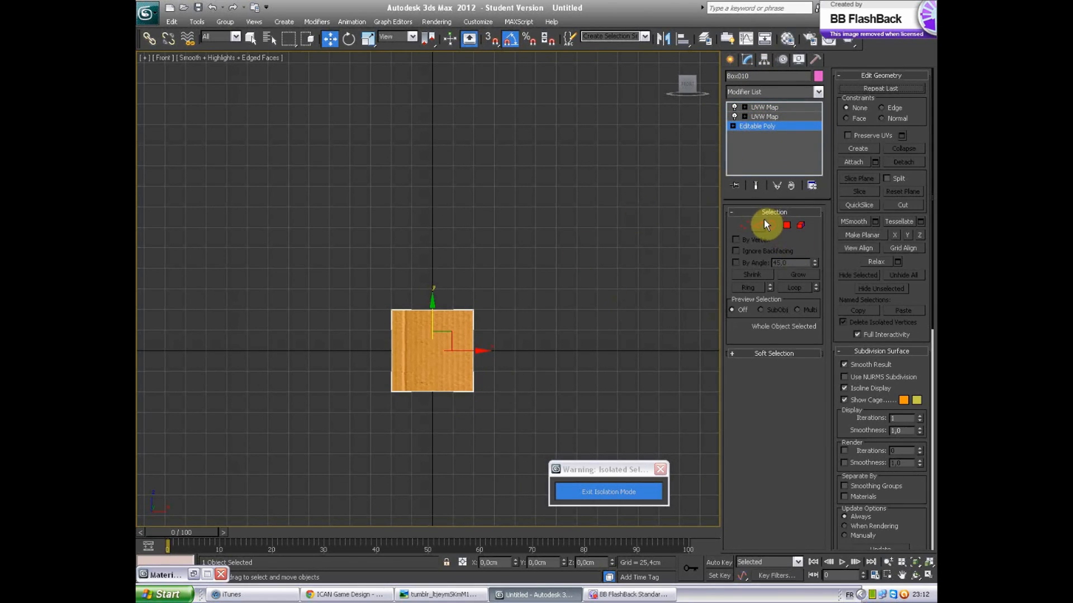
{"action": "key", "text": "F3"}
{"action": "middle_click_drag", "start_coordinate": [494, 313], "coordinate": [510, 297]}
{"action": "scroll", "coordinate": [520, 304], "scroll_direction": "up", "scroll_amount": 4}
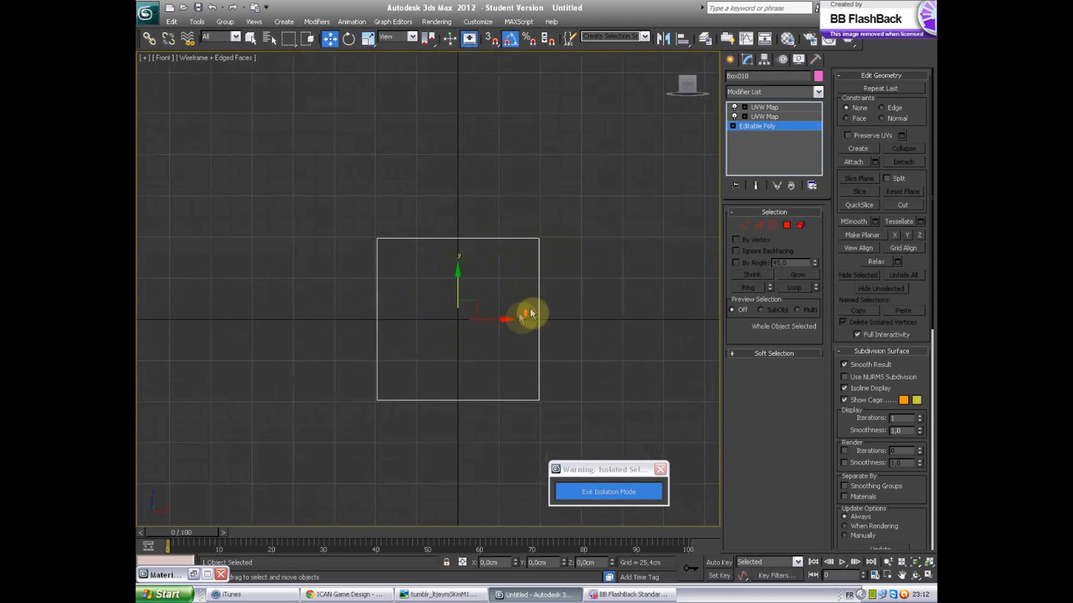
{"action": "left_click", "coordinate": [759, 225]}
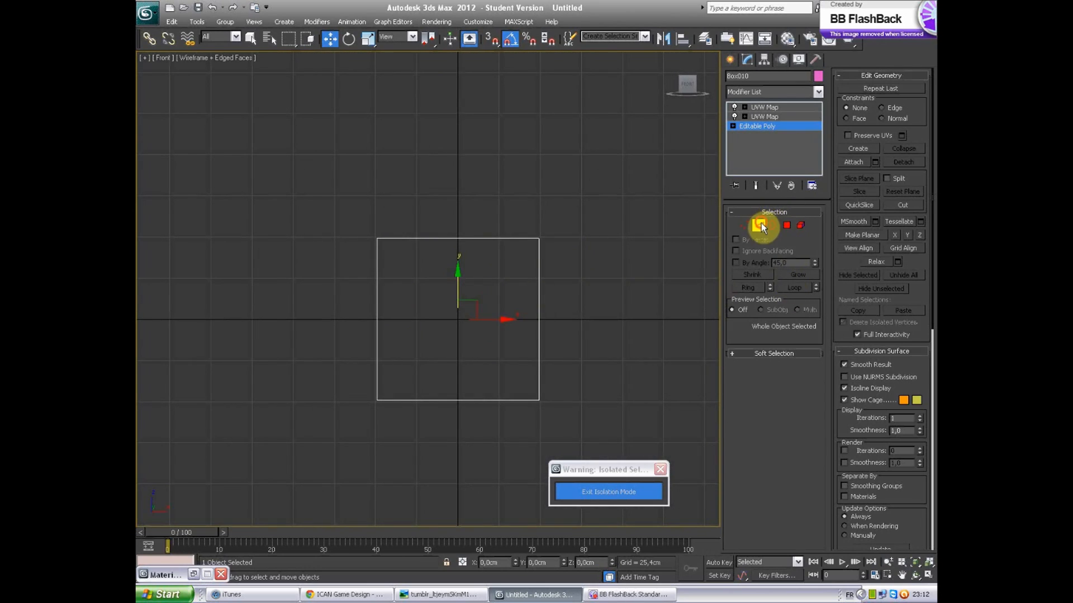
{"action": "left_click_drag", "start_coordinate": [444, 145], "coordinate": [440, 473]}
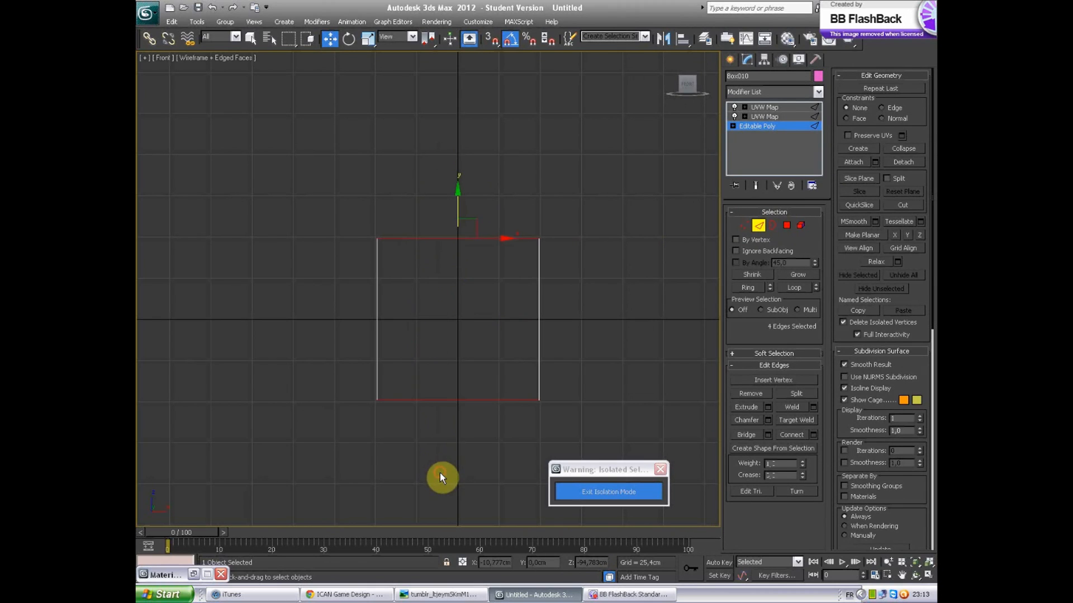
{"action": "left_click", "coordinate": [804, 435]}
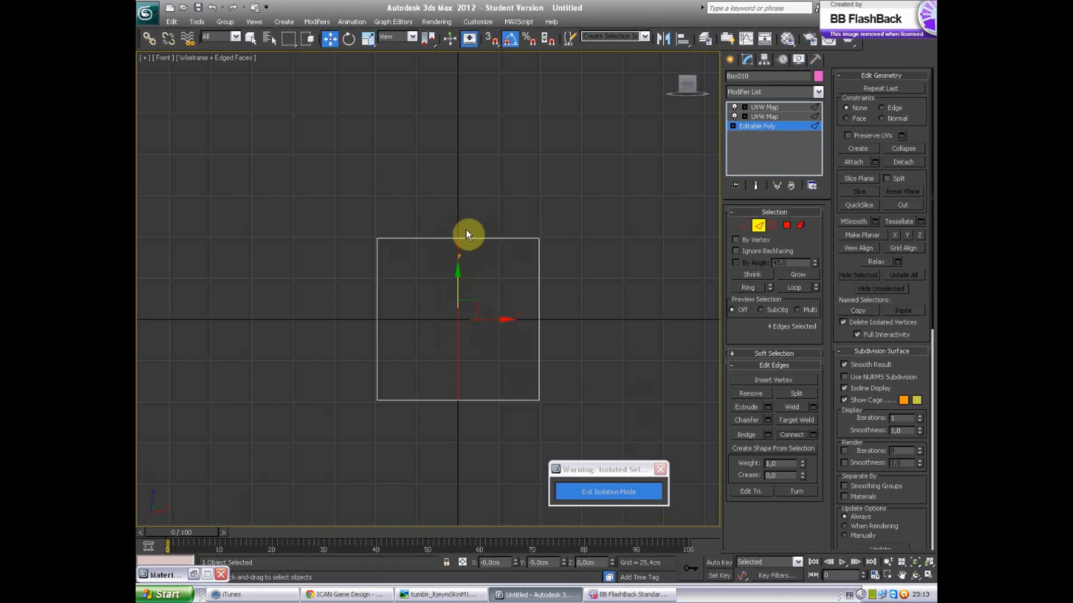
{"action": "left_click", "coordinate": [609, 284]}
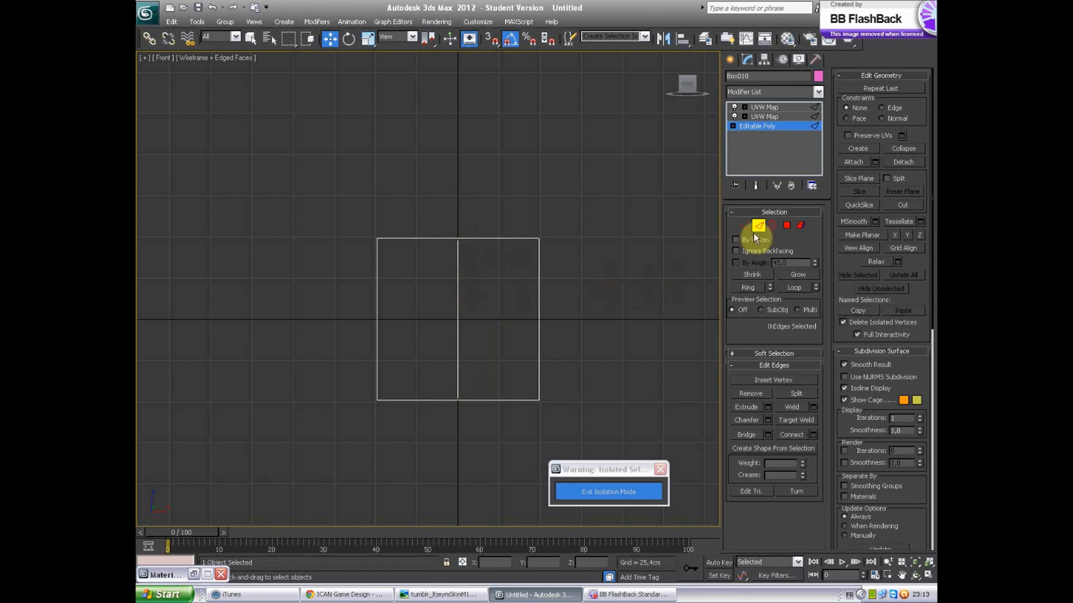
Step: Raise the two upper middle vertices of the square to about Z 143 cm to form a pointed tip
{"action": "left_click", "coordinate": [743, 225]}
{"action": "left_click_drag", "start_coordinate": [513, 291], "coordinate": [541, 300]}
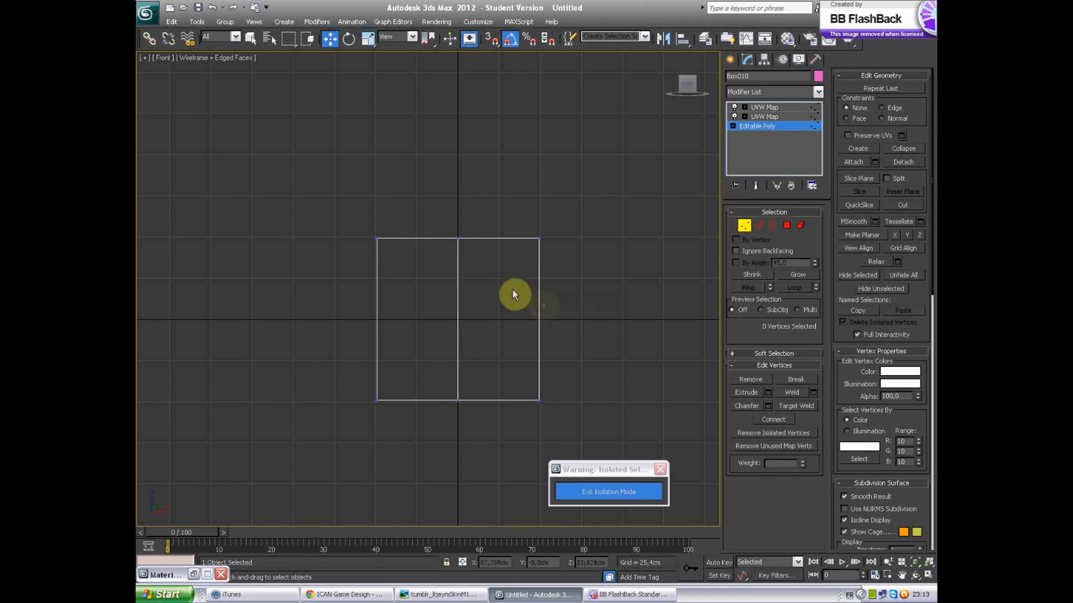
{"action": "left_click_drag", "start_coordinate": [482, 249], "coordinate": [481, 258]}
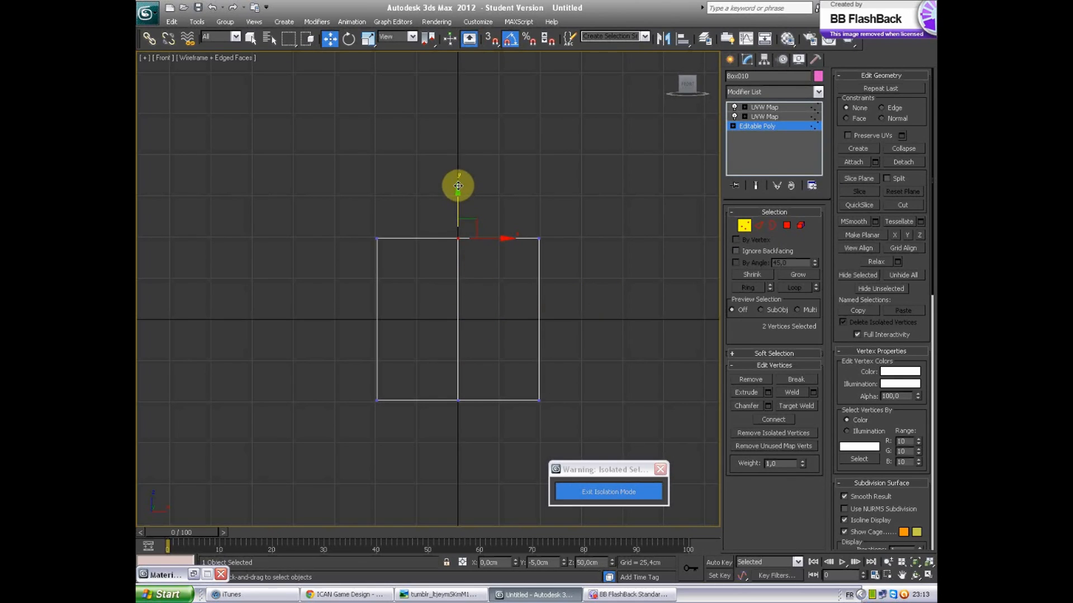
{"action": "left_click_drag", "start_coordinate": [458, 186], "coordinate": [456, 47]}
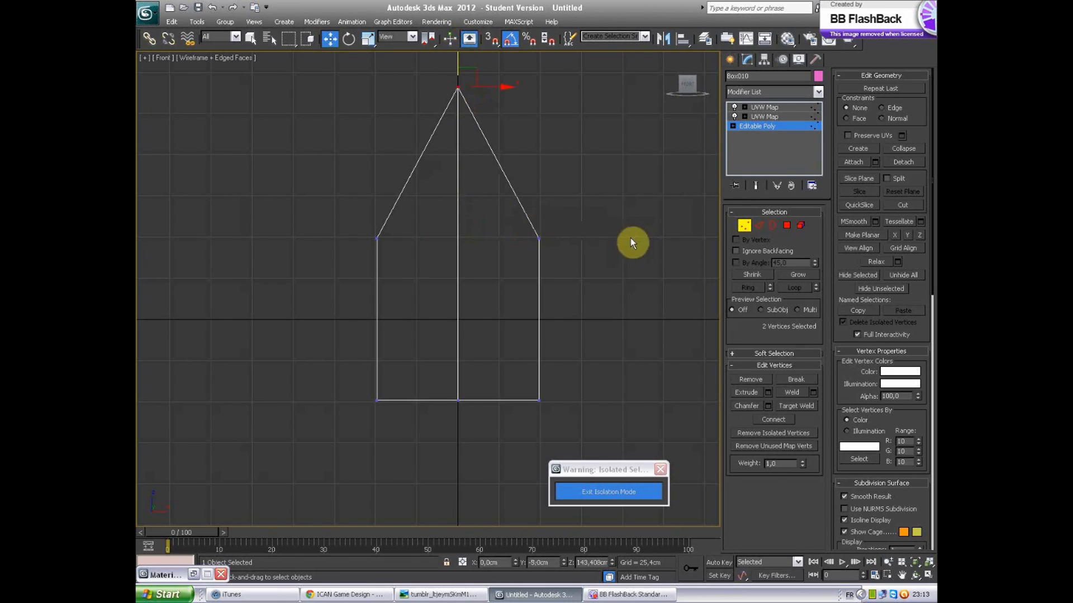
Step: Lower the two bottom middle vertices to about Z -95 cm to form a shorter point
{"action": "mouse_move", "coordinate": [440, 425]}
{"action": "left_mouse_down"}
{"action": "mouse_move", "coordinate": [471, 378]}
{"action": "mouse_move", "coordinate": [455, 355]}
{"action": "mouse_move", "coordinate": [456, 426]}
{"action": "left_mouse_up"}
{"action": "scroll", "coordinate": [455, 405], "scroll_direction": "down", "scroll_amount": 3}
{"action": "scroll", "coordinate": [518, 323], "scroll_direction": "down", "scroll_amount": 2}
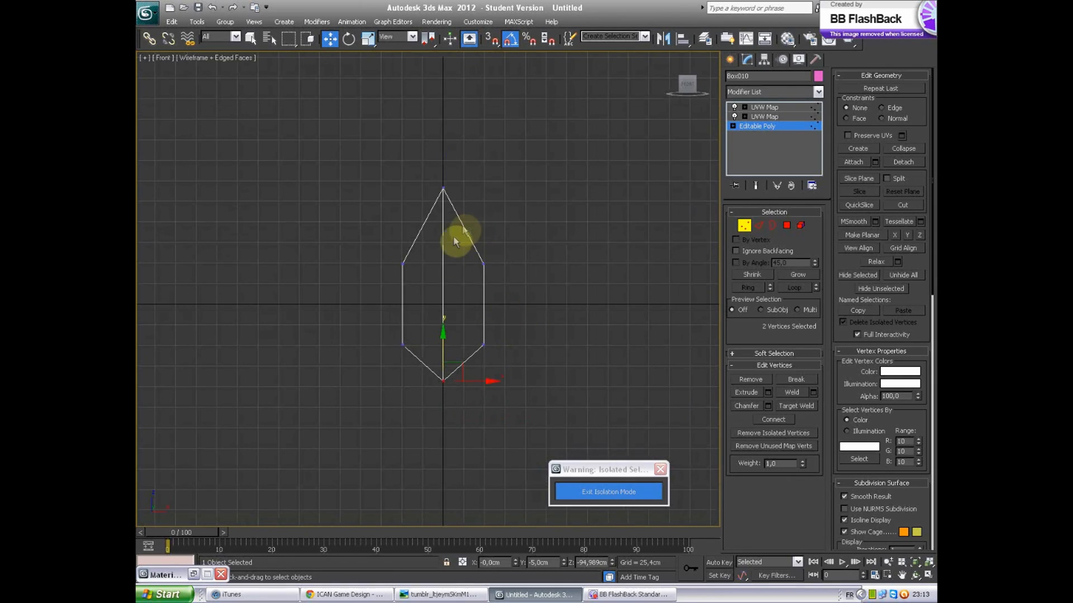
Step: Move the six upper vertices up about 150 cm along Z to lengthen the piece into a blade
{"action": "middle_click_drag", "start_coordinate": [527, 257], "coordinate": [545, 324]}
{"action": "left_click_drag", "start_coordinate": [339, 171], "coordinate": [564, 357]}
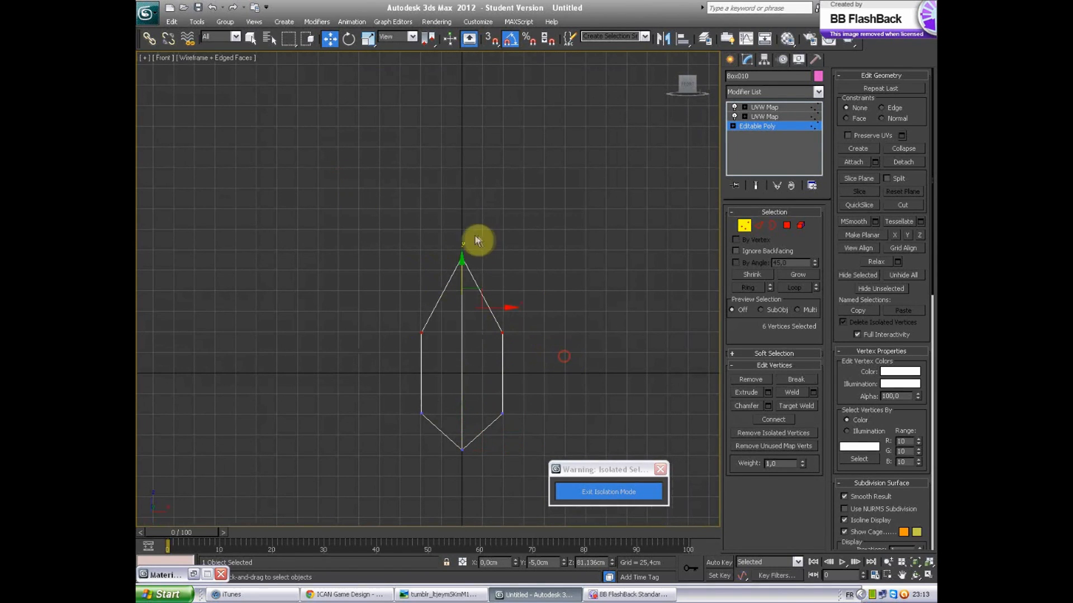
{"action": "left_click_drag", "start_coordinate": [459, 264], "coordinate": [471, 141]}
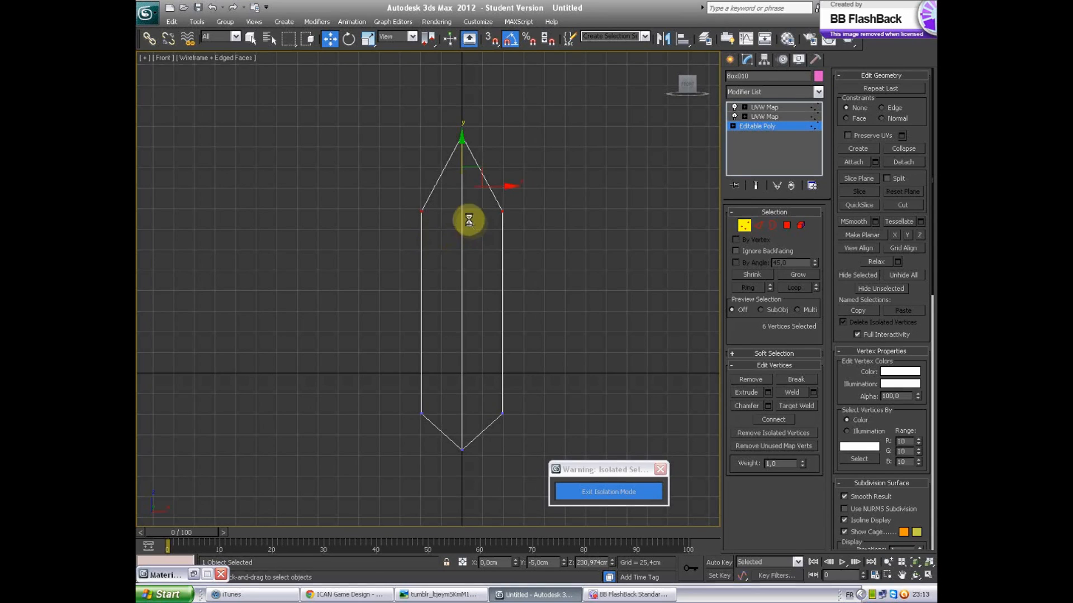
Step: Scale the four lower side vertices inward along X to about two thirds of their width, tapering the blade
{"action": "middle_click_drag", "start_coordinate": [553, 398], "coordinate": [534, 360]}
{"action": "left_click_drag", "start_coordinate": [555, 282], "coordinate": [348, 395]}
{"action": "key", "text": "r"}
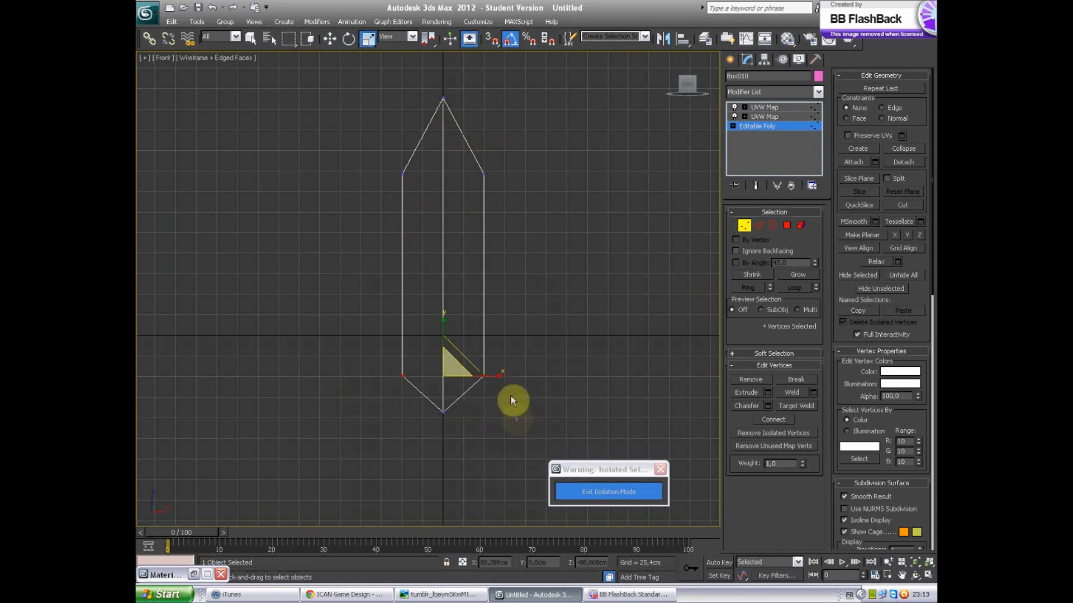
{"action": "left_click_drag", "start_coordinate": [499, 374], "coordinate": [478, 376]}
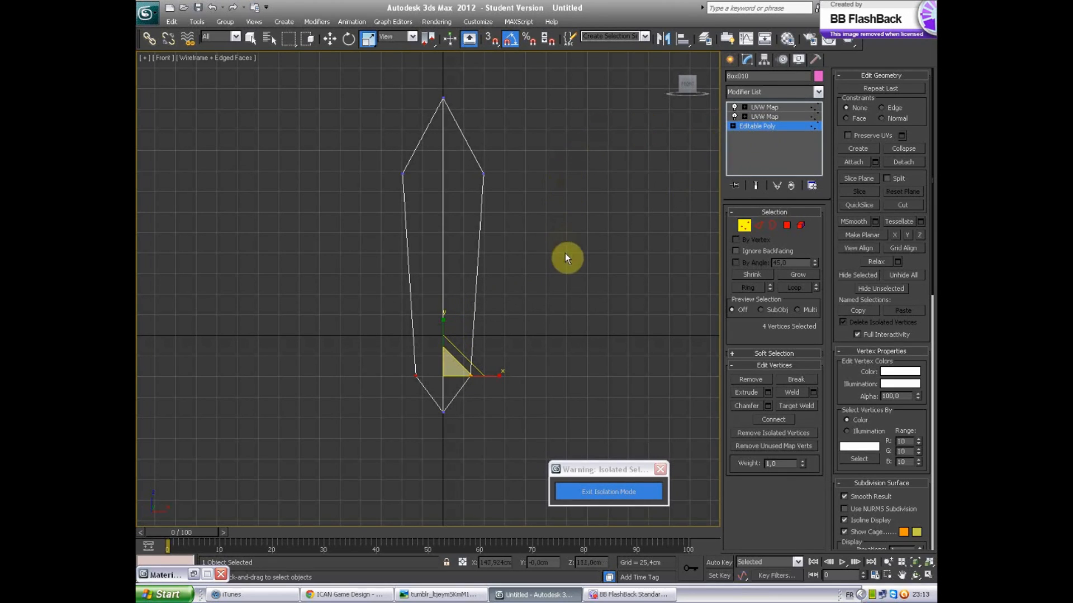
{"action": "middle_click_drag", "start_coordinate": [568, 291], "coordinate": [509, 315], "text": "alt"}
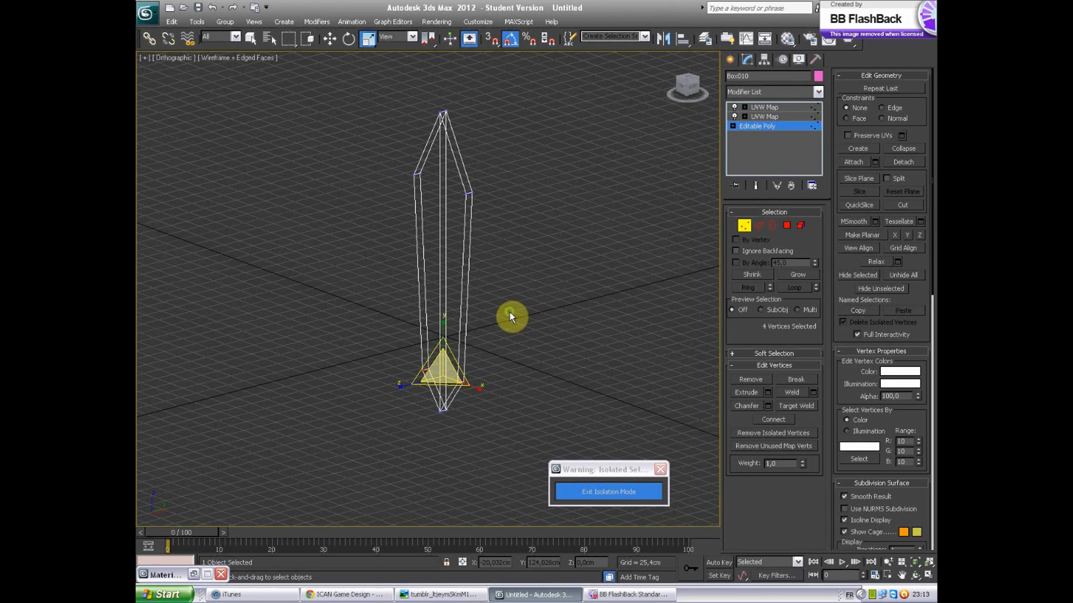
Step: In the Front view, set the Move tool's reference coordinate system to Parent and its centre to the transform coordinate centre
{"action": "key", "text": "w"}
{"action": "key", "text": "f"}
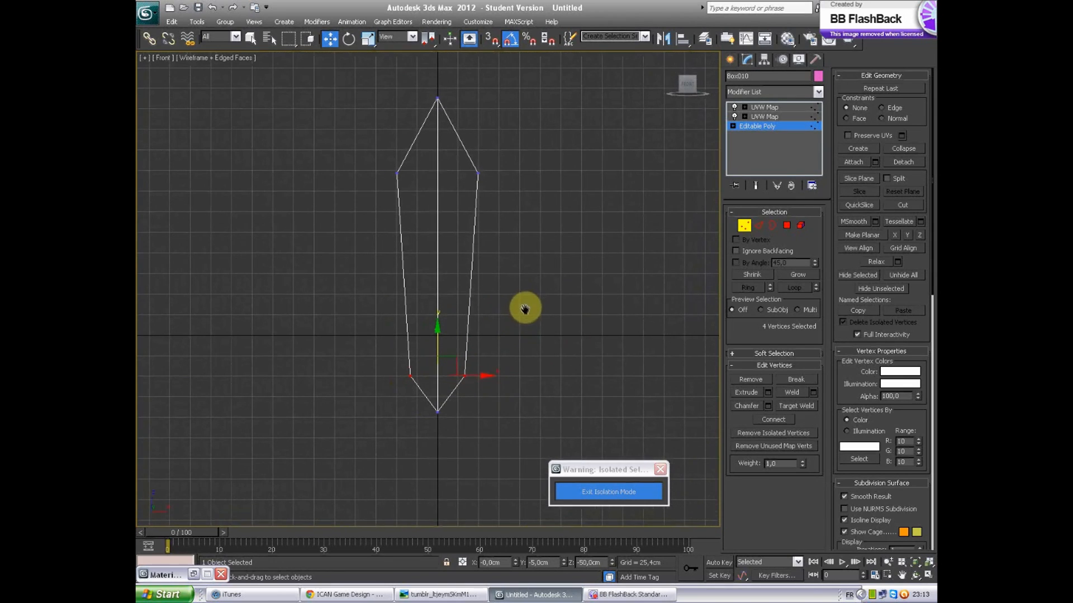
{"action": "left_click", "coordinate": [394, 38]}
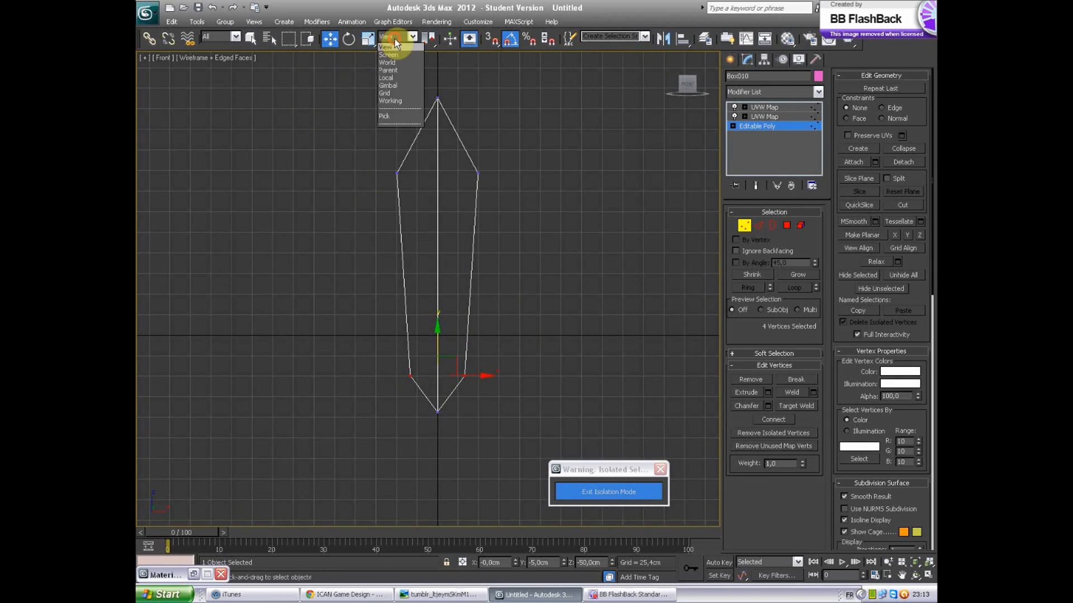
{"action": "left_click", "coordinate": [394, 70]}
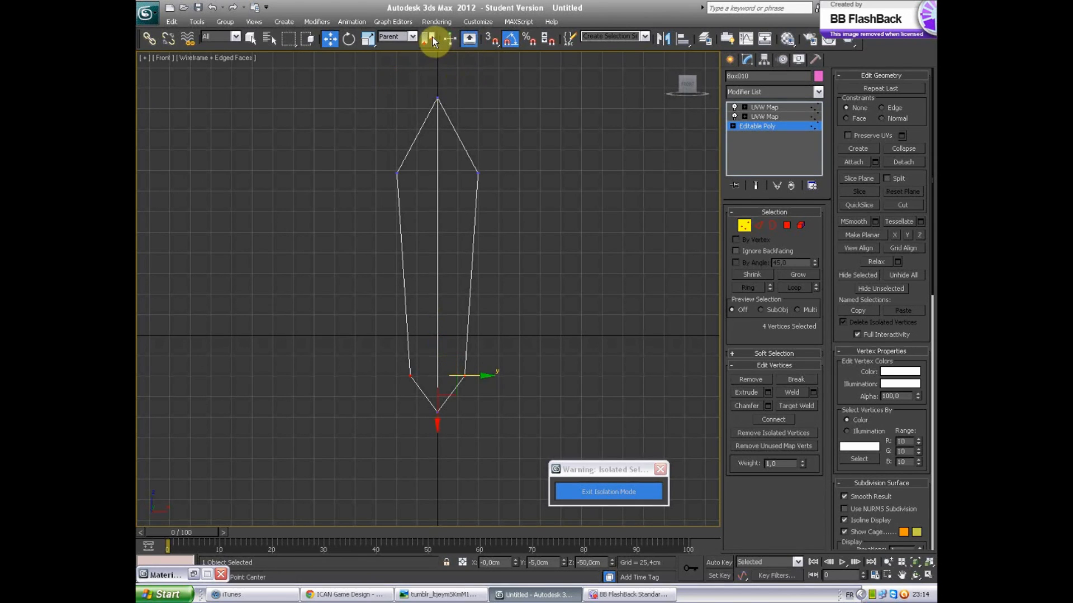
{"action": "left_click_drag", "start_coordinate": [432, 37], "coordinate": [431, 93]}
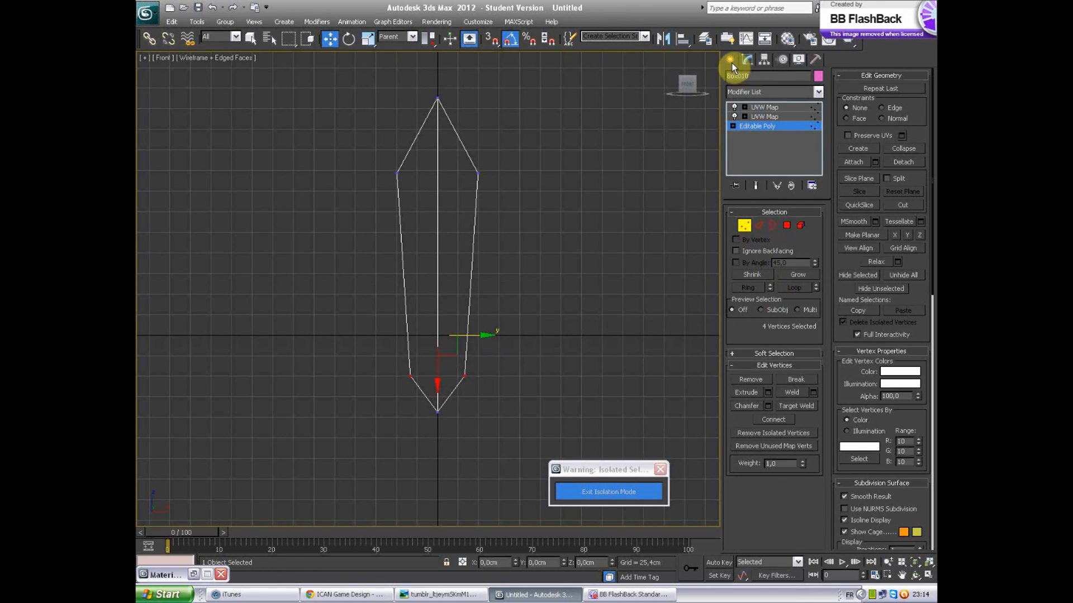
Step: Move all the blade's vertices straight up until the lower tip sits on the object's origin
{"action": "left_click_drag", "start_coordinate": [529, 67], "coordinate": [340, 474]}
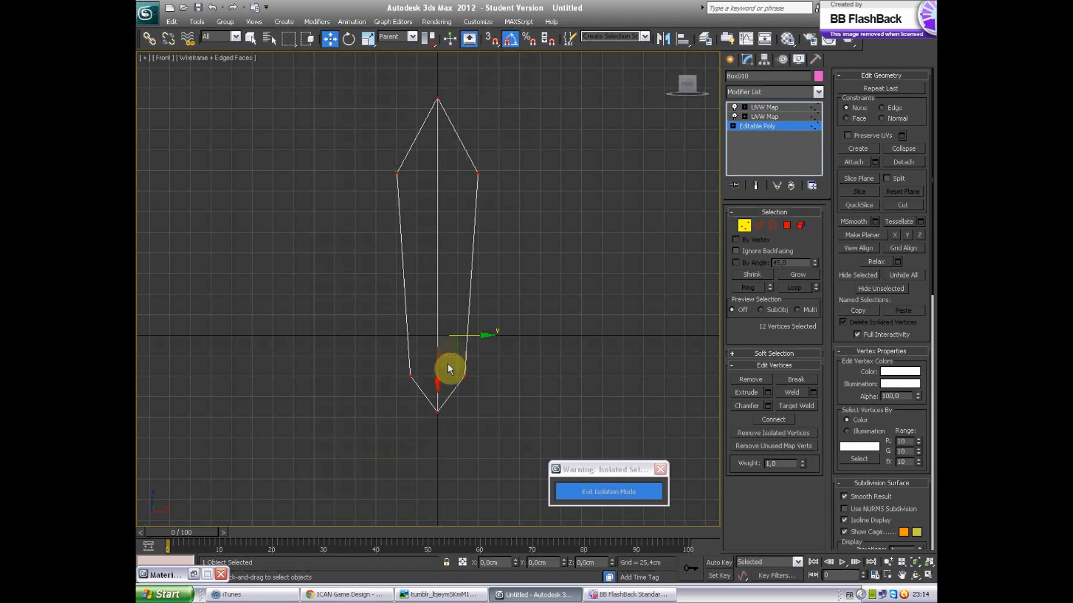
{"action": "left_click_drag", "start_coordinate": [437, 383], "coordinate": [457, 204]}
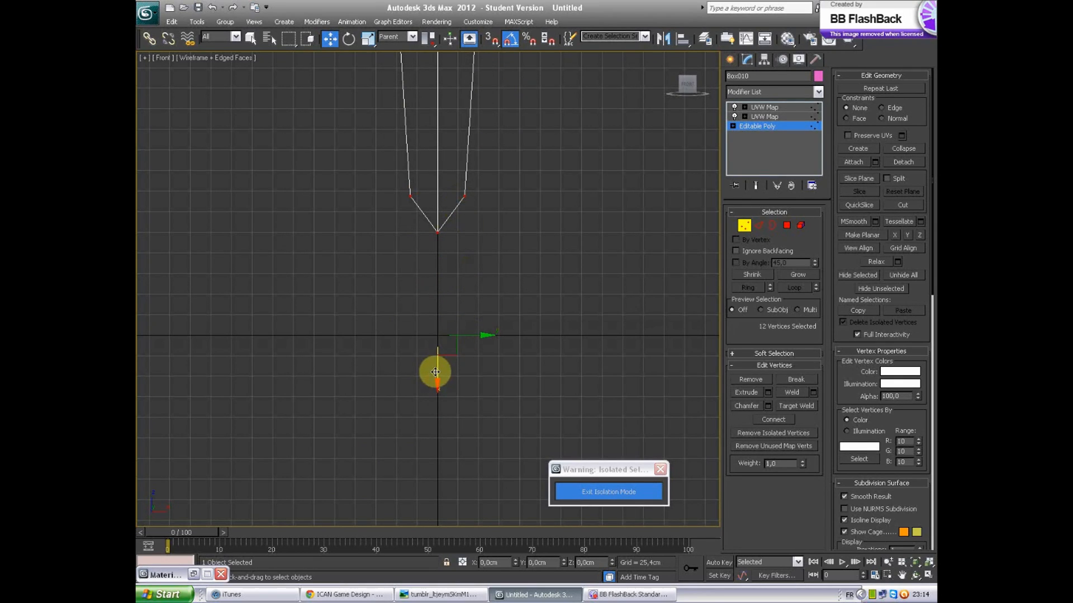
{"action": "left_click_drag", "start_coordinate": [434, 369], "coordinate": [453, 469]}
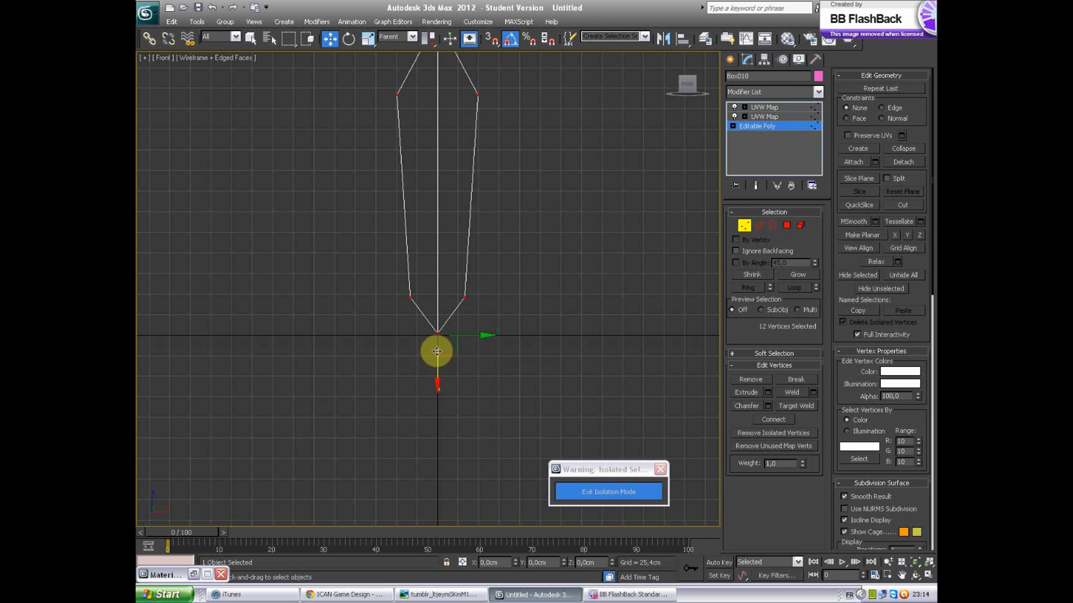
{"action": "key", "text": "e"}
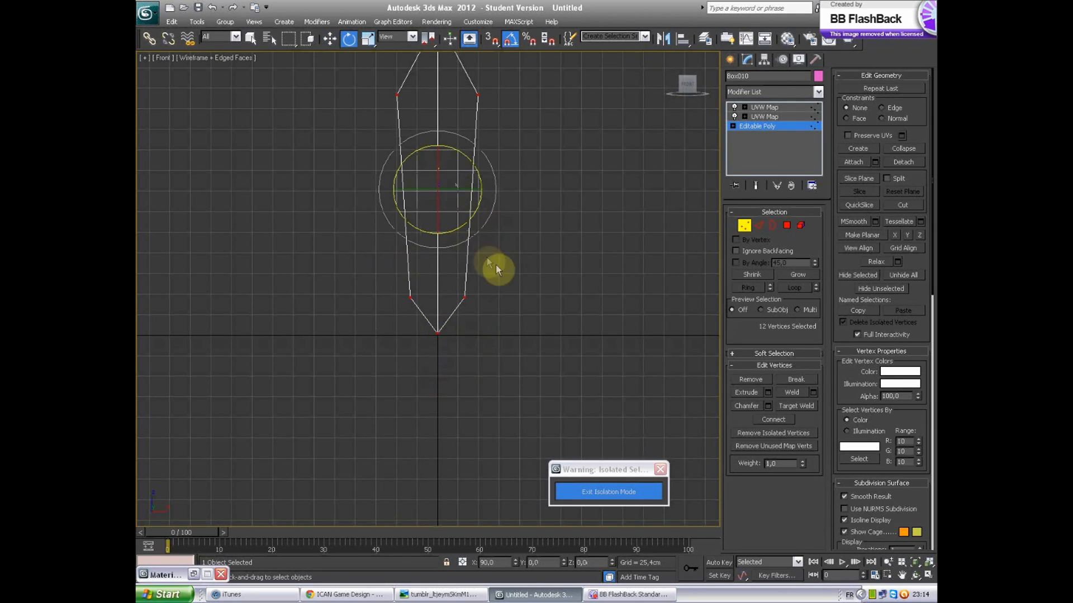
{"action": "left_click", "coordinate": [521, 313]}
{"action": "left_click_drag", "start_coordinate": [331, 404], "coordinate": [604, 10]}
{"action": "middle_click_drag", "start_coordinate": [546, 278], "coordinate": [551, 360]}
{"action": "left_click_drag", "start_coordinate": [319, 434], "coordinate": [594, 95]}
{"action": "left_click_drag", "start_coordinate": [460, 234], "coordinate": [486, 252], "text": "shift"}
{"action": "left_click", "coordinate": [585, 310]}
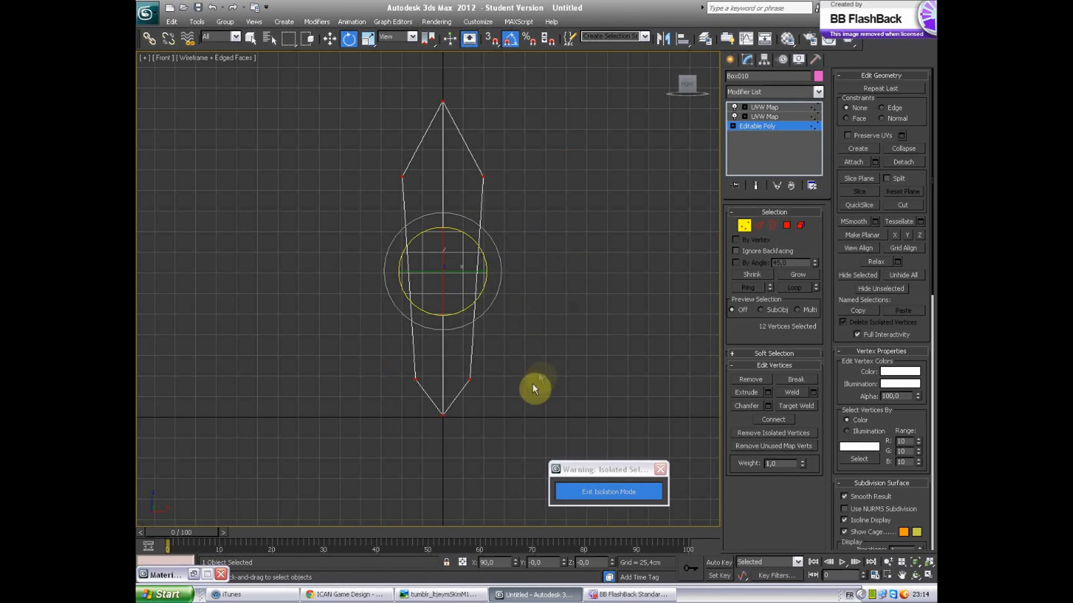
{"action": "key", "text": "w"}
{"action": "key", "text": "z"}
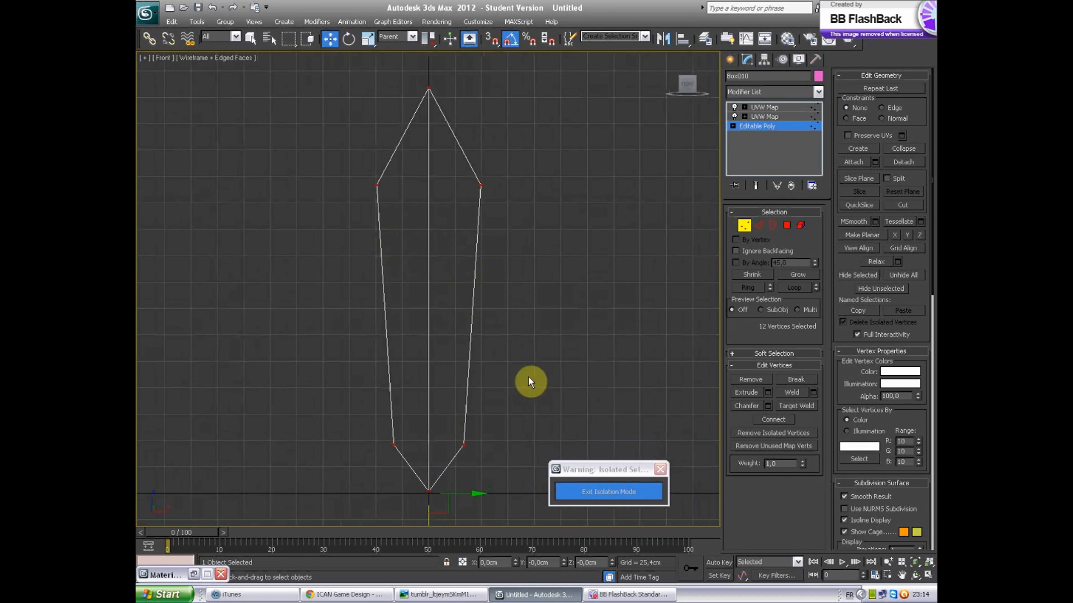
Step: Set the Rotate tool's reference coordinate system to Parent and its centre to the transform coordinate centre at the blade's tip
{"action": "key", "text": "e"}
{"action": "middle_click_drag", "start_coordinate": [495, 349], "coordinate": [510, 292]}
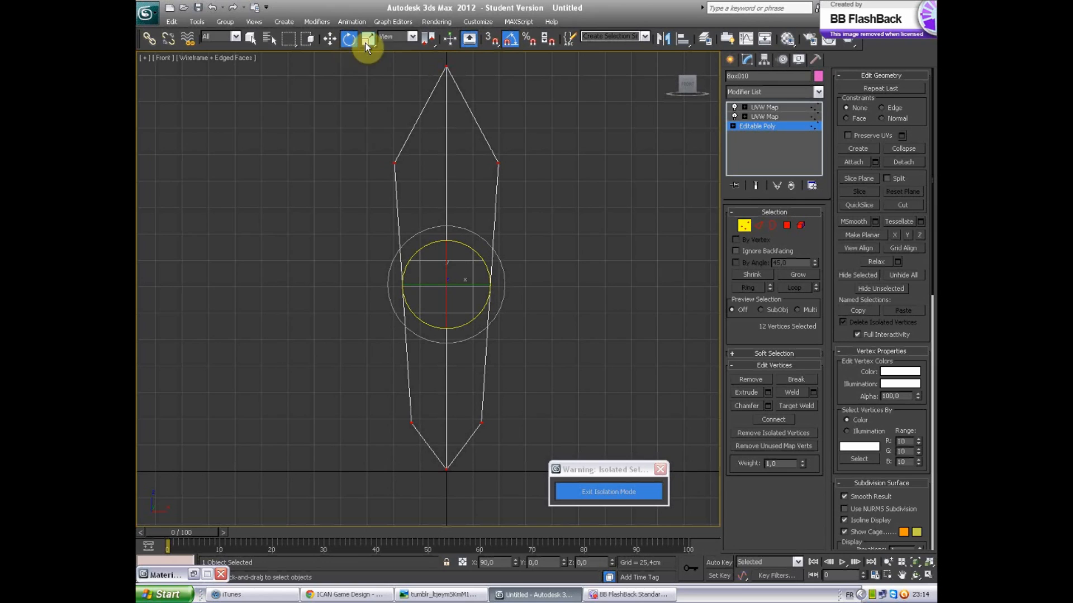
{"action": "left_click", "coordinate": [387, 37]}
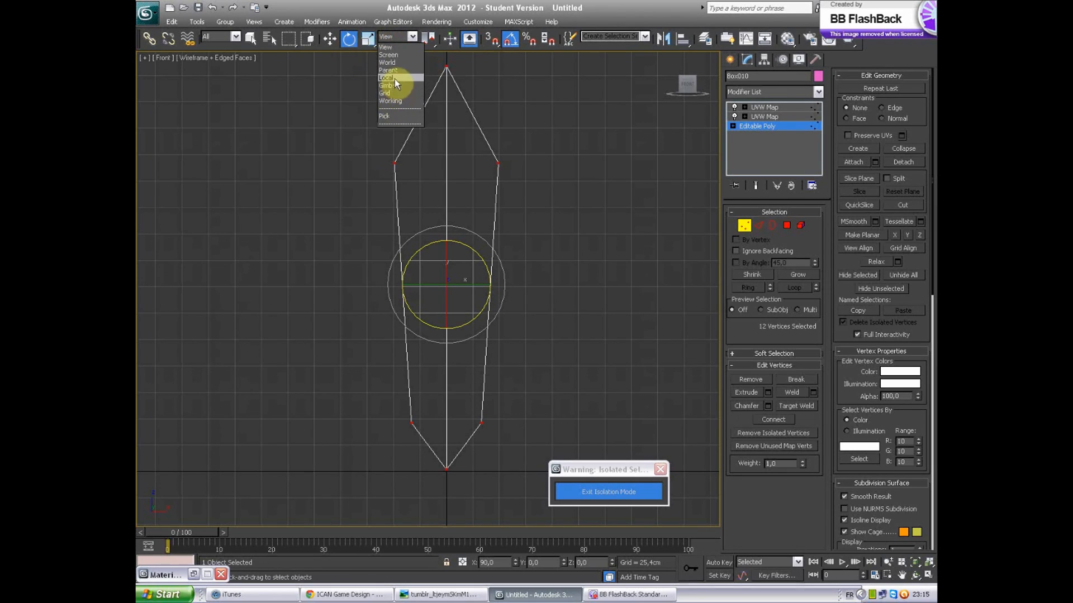
{"action": "left_click", "coordinate": [396, 72]}
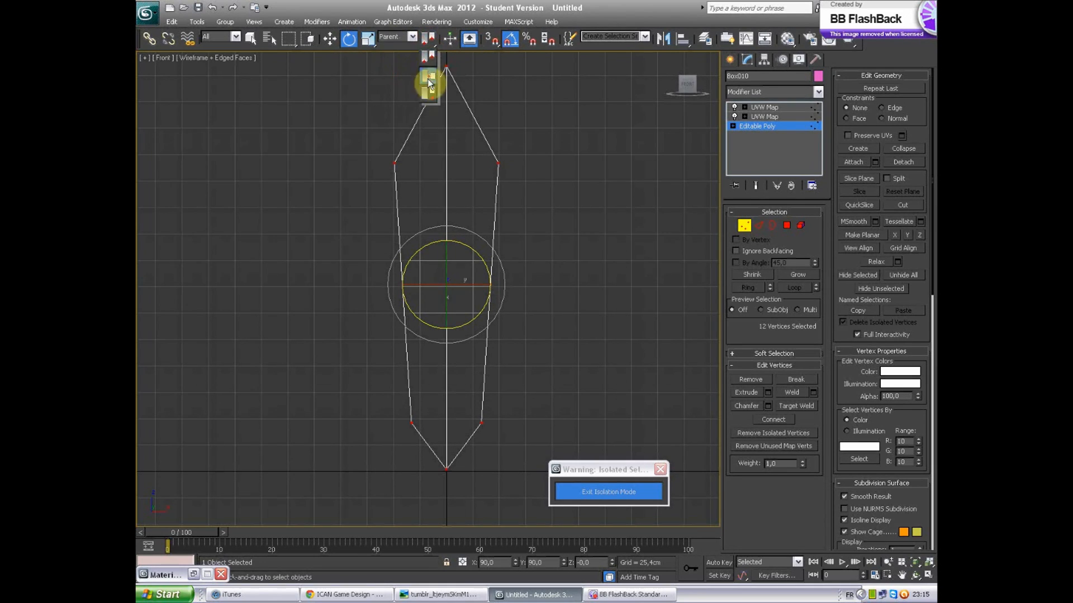
{"action": "middle_click_drag", "start_coordinate": [531, 386], "coordinate": [541, 314]}
{"action": "scroll", "coordinate": [546, 320], "scroll_direction": "down", "scroll_amount": 3}
{"action": "left_click_drag", "start_coordinate": [582, 469], "coordinate": [610, 500]}
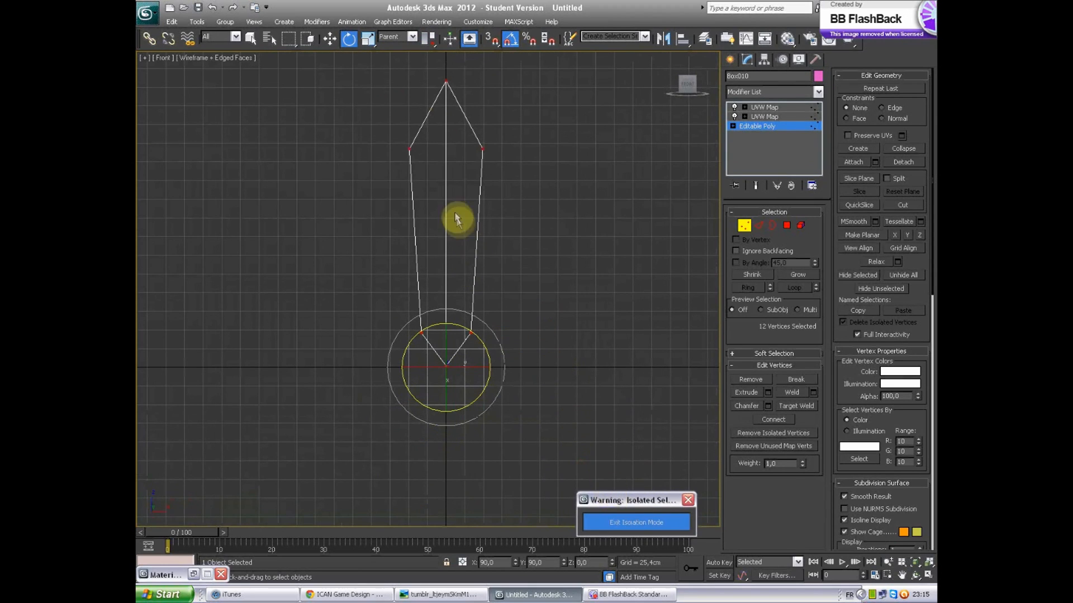
Step: Try to clone all the blade's vertices to an element rotated -90° about the lower tip, and undo it
{"action": "left_click", "coordinate": [508, 40]}
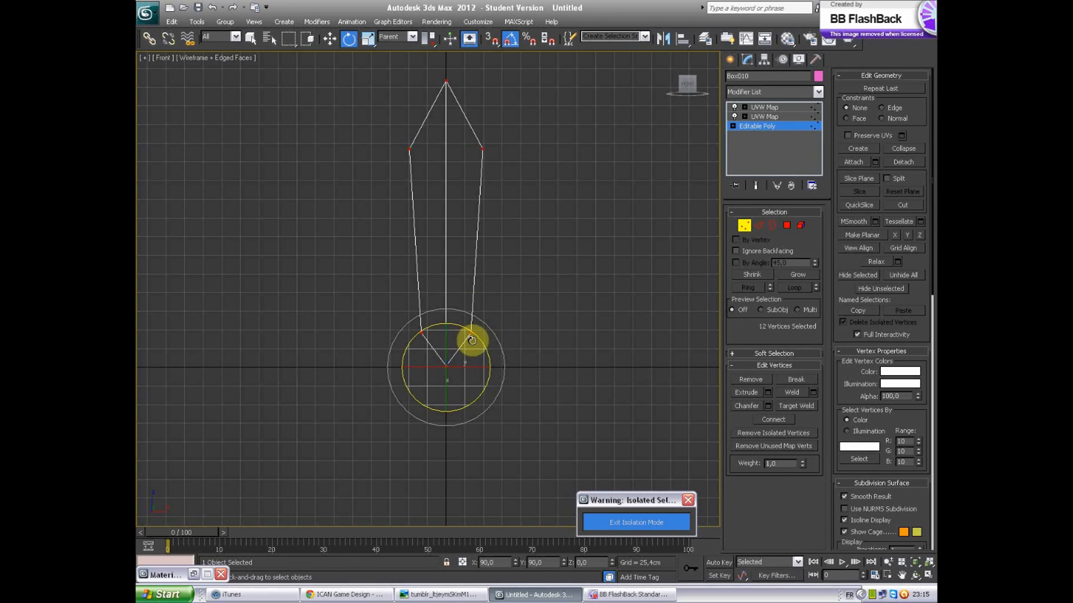
{"action": "left_click_drag", "start_coordinate": [479, 340], "coordinate": [500, 388]}
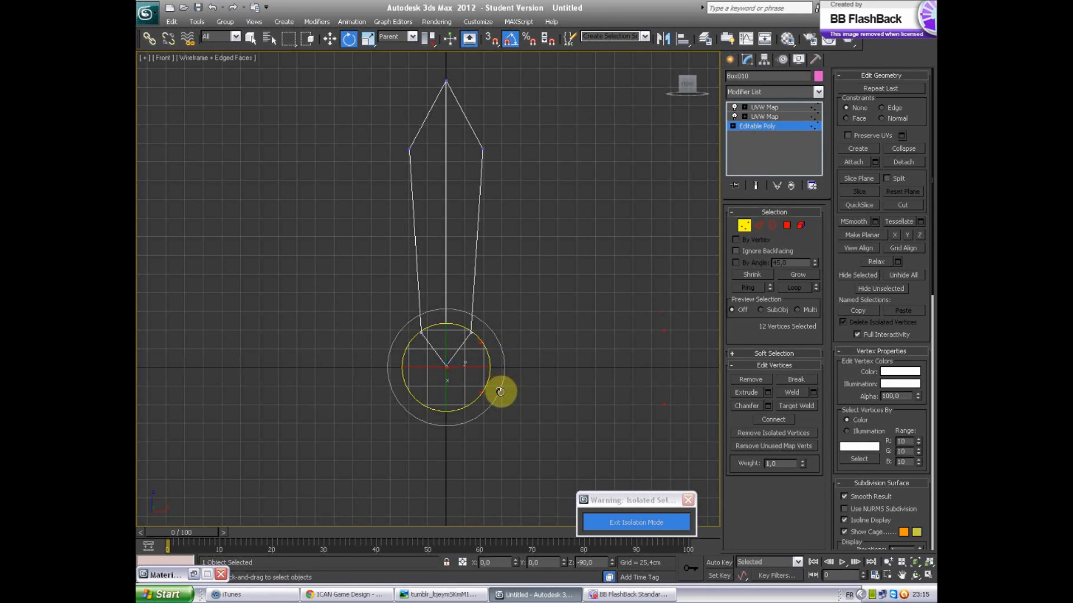
{"action": "left_click_drag", "start_coordinate": [500, 392], "coordinate": [501, 392], "text": "shift"}
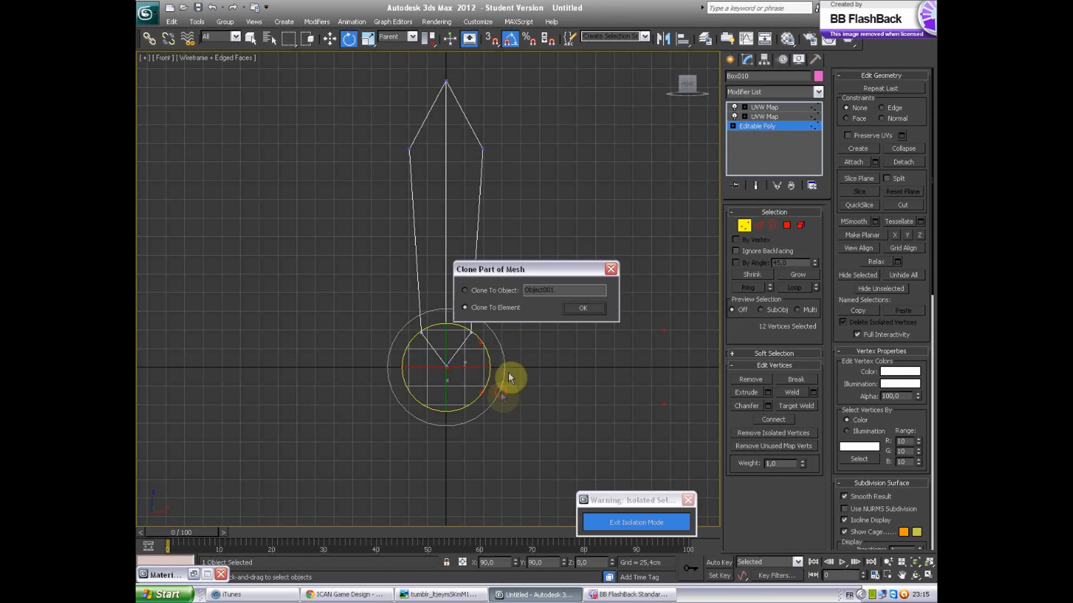
{"action": "left_click", "coordinate": [581, 309]}
{"action": "middle_click_drag", "start_coordinate": [578, 364], "coordinate": [552, 400]}
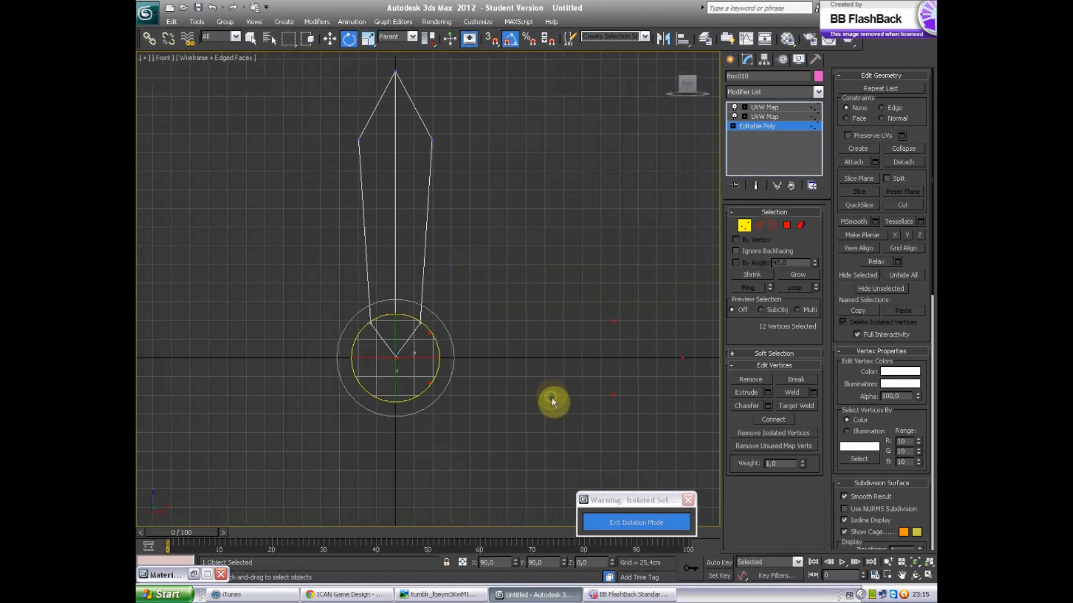
{"action": "key", "text": "ctrl+z"}
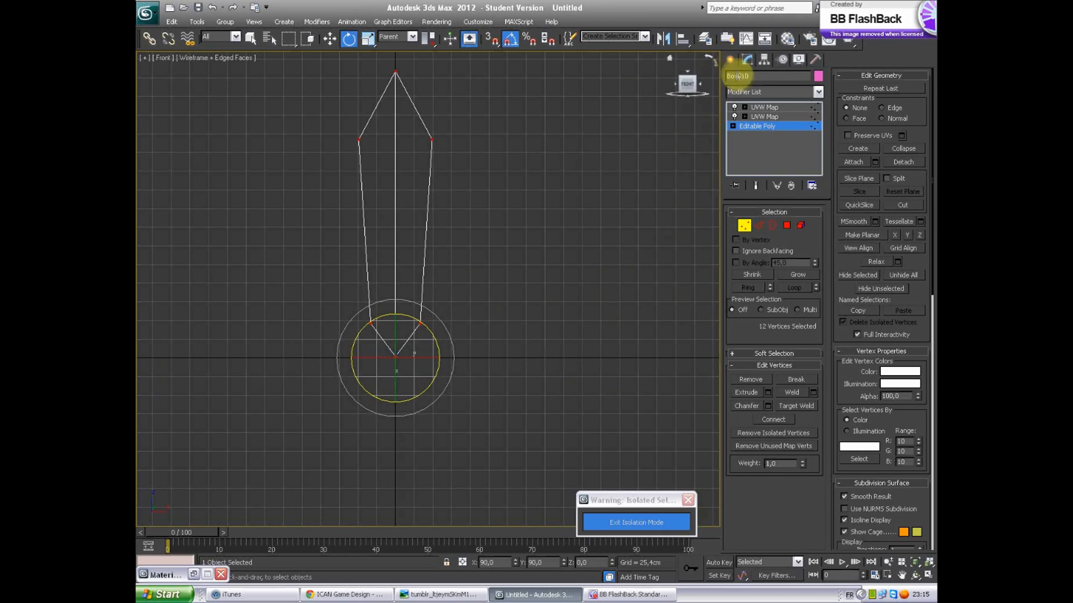
Step: In Element mode, clone the blade to a new element rotated -90° about its tip, three times, to form a four-blade cross
{"action": "left_click", "coordinate": [799, 225]}
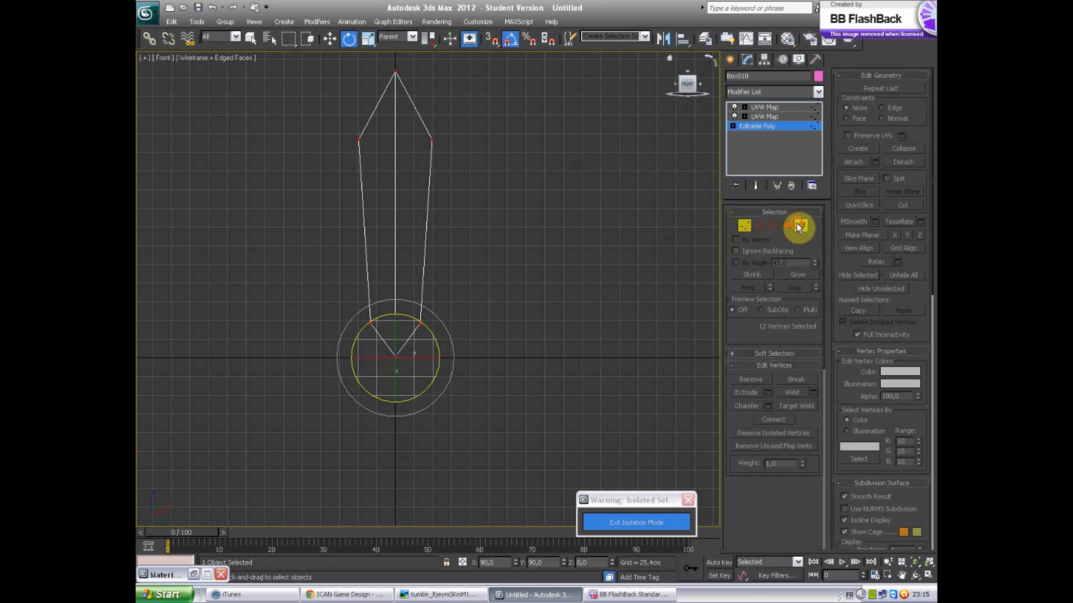
{"action": "left_click", "coordinate": [422, 187]}
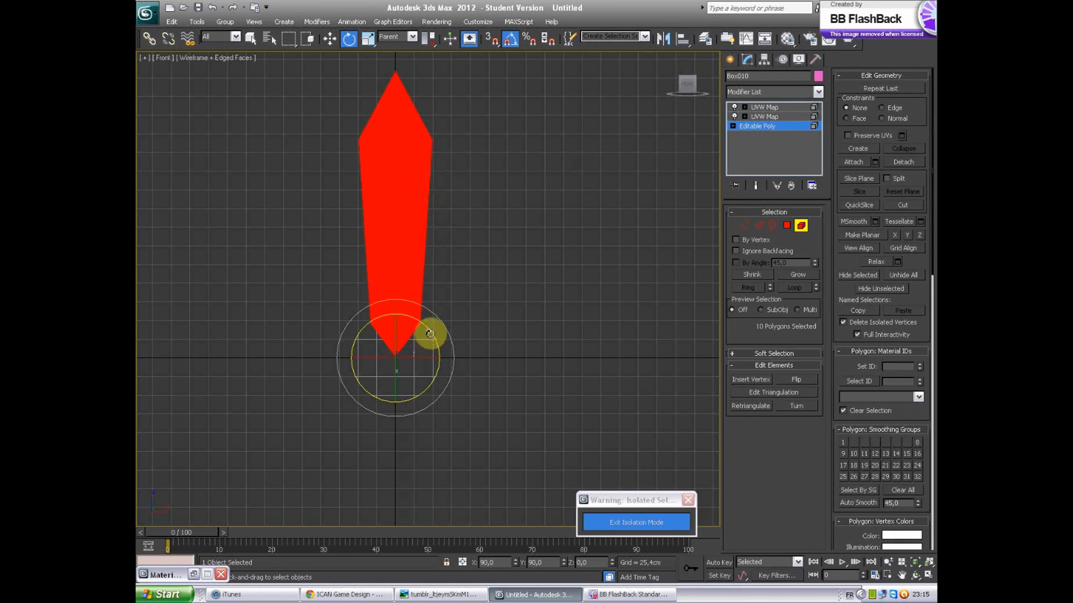
{"action": "left_click_drag", "start_coordinate": [431, 332], "coordinate": [454, 389], "text": "shift"}
{"action": "left_click", "coordinate": [581, 308]}
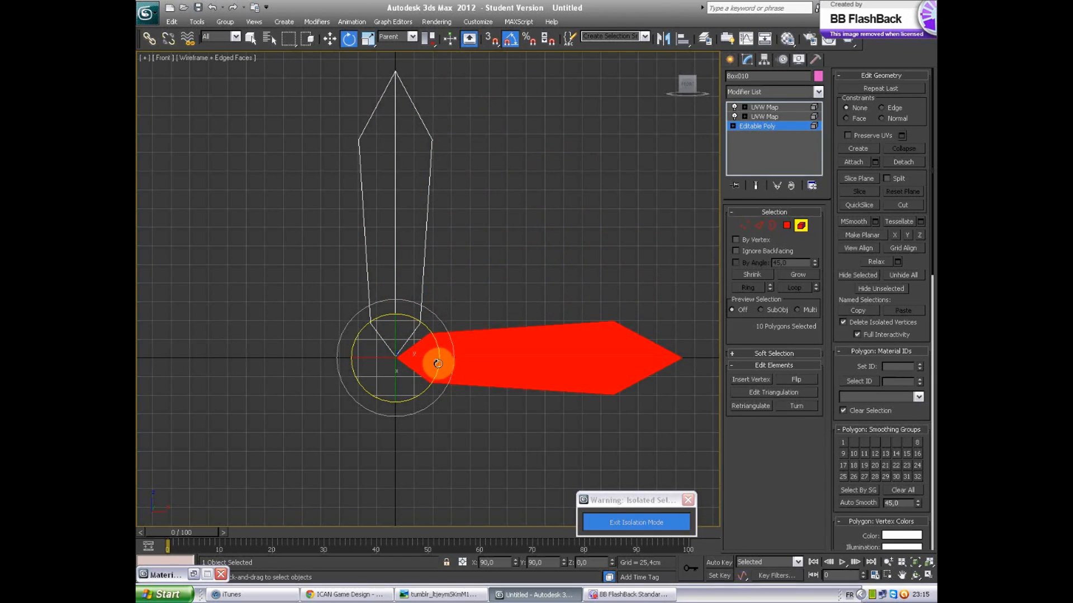
{"action": "left_click_drag", "start_coordinate": [438, 363], "coordinate": [389, 411], "text": "shift"}
{"action": "left_click", "coordinate": [545, 317]}
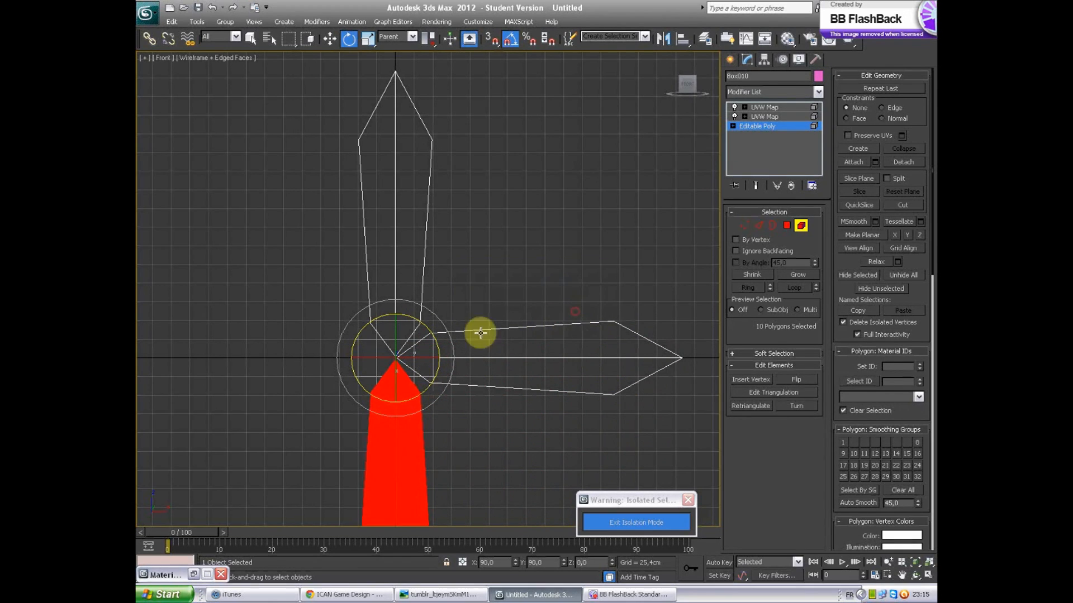
{"action": "left_click_drag", "start_coordinate": [357, 383], "coordinate": [337, 334], "text": "shift"}
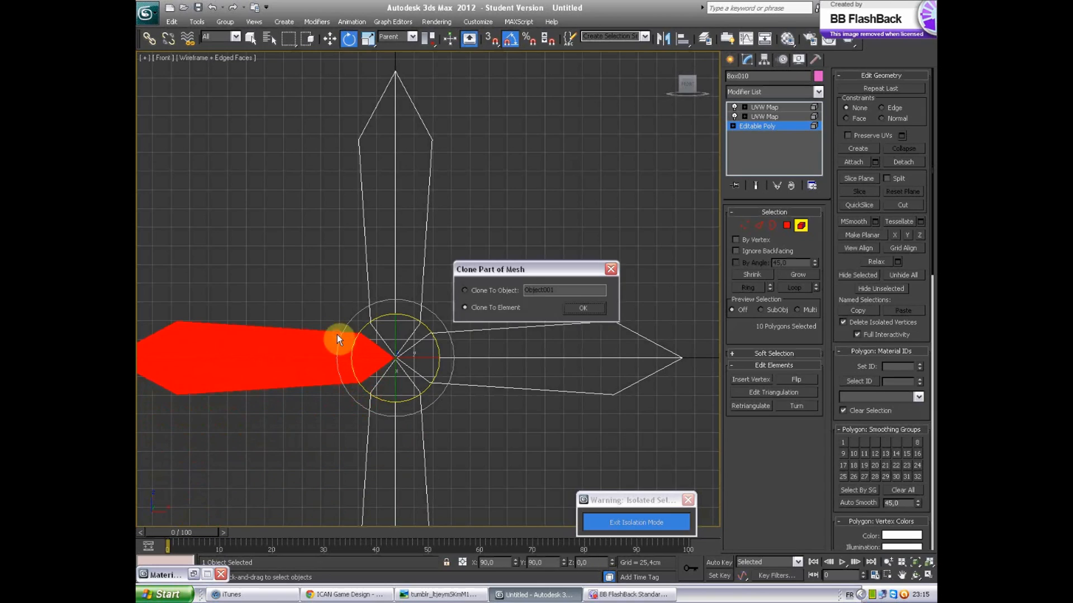
{"action": "left_click", "coordinate": [578, 307]}
Step: In shaded Front view, select all four blade elements, rotate them together -90° about their shared tip, and clear the selection
{"action": "mouse_move", "coordinate": [479, 448]}
{"action": "middle_mouse_down"}
{"action": "mouse_move", "coordinate": [514, 323]}
{"action": "mouse_move", "coordinate": [520, 363]}
{"action": "mouse_move", "coordinate": [510, 352]}
{"action": "mouse_move", "coordinate": [478, 360]}
{"action": "mouse_move", "coordinate": [488, 326]}
{"action": "middle_mouse_up"}
{"action": "key", "text": "F3"}
{"action": "key", "text": "f"}
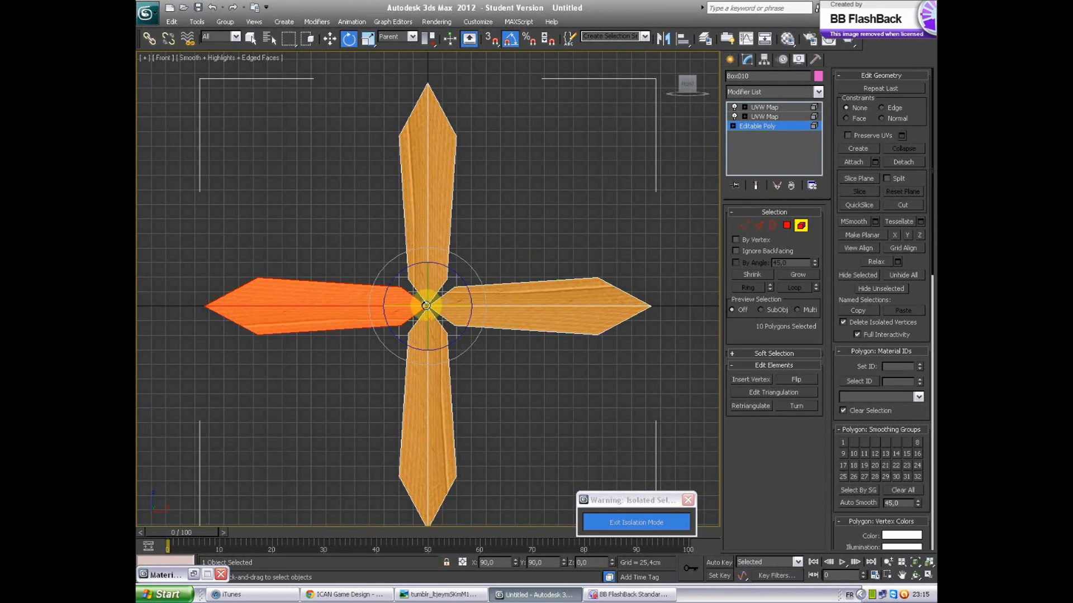
{"action": "left_click", "coordinate": [530, 311], "text": "ctrl"}
{"action": "left_click", "coordinate": [437, 219], "text": "ctrl"}
{"action": "left_click", "coordinate": [427, 395], "text": "ctrl"}
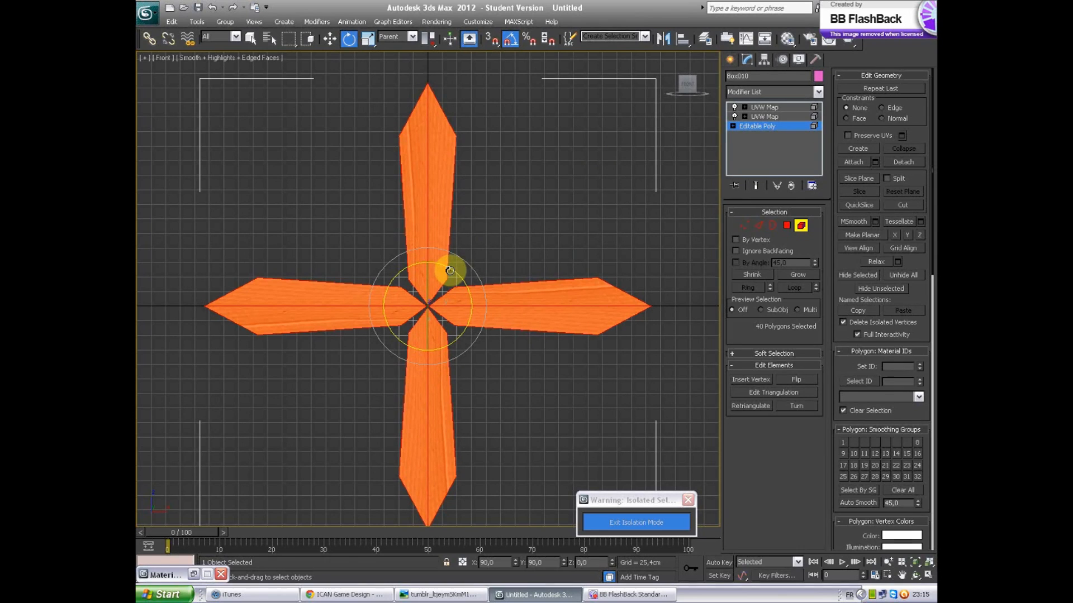
{"action": "left_click_drag", "start_coordinate": [449, 271], "coordinate": [479, 332]}
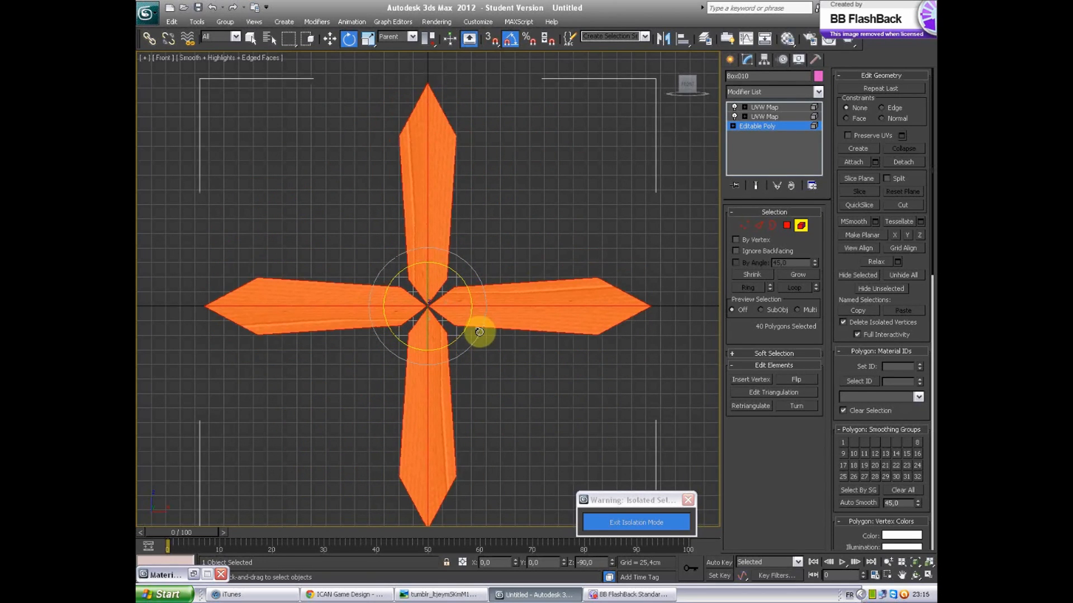
{"action": "left_click", "coordinate": [550, 200]}
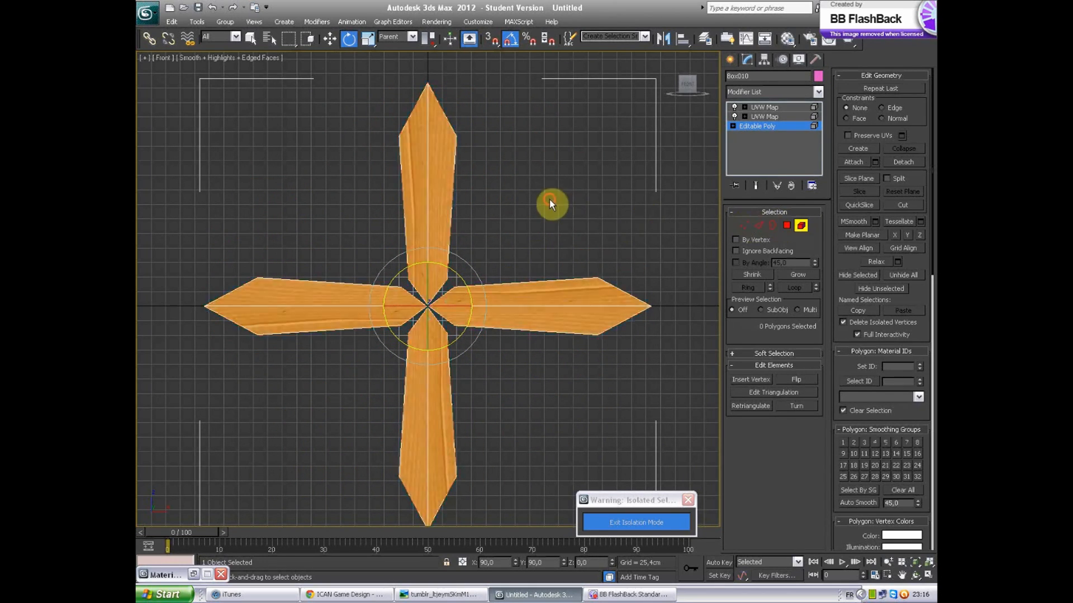
Step: Hide the viewport grid and exit isolation mode to bring back the tower alongside the four blades
{"action": "middle_click_drag", "start_coordinate": [574, 220], "coordinate": [510, 247], "text": "alt"}
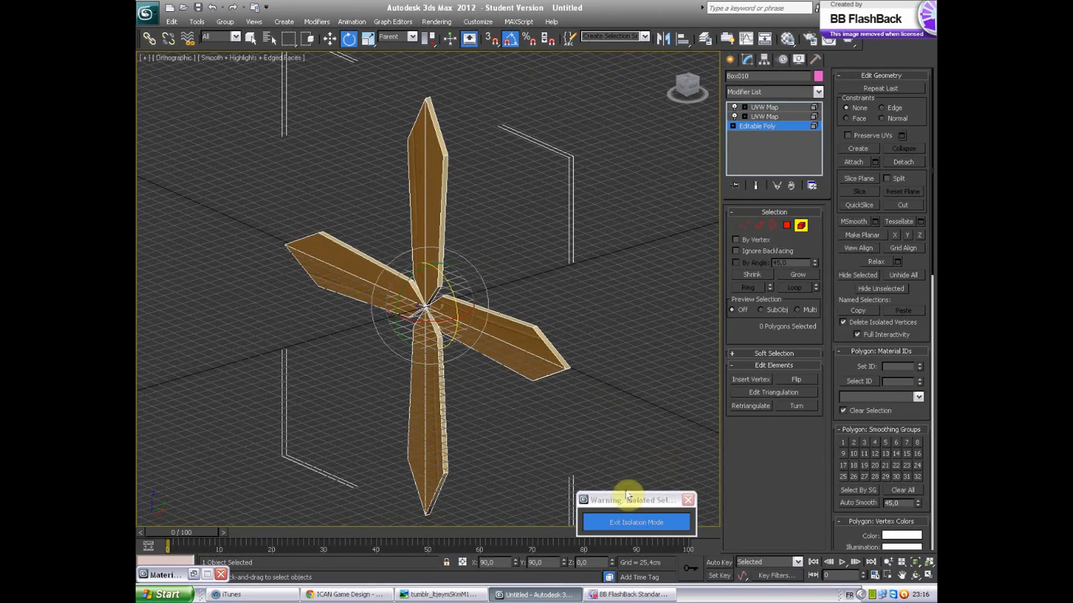
{"action": "left_click_drag", "start_coordinate": [627, 498], "coordinate": [631, 431]}
{"action": "key", "text": "g"}
{"action": "left_click", "coordinate": [639, 456]}
{"action": "middle_click_drag", "start_coordinate": [634, 453], "coordinate": [611, 335], "text": "alt"}
{"action": "scroll", "coordinate": [612, 334], "scroll_direction": "down", "scroll_amount": 3}
{"action": "key", "text": "w"}
{"action": "middle_click_drag", "start_coordinate": [559, 205], "coordinate": [565, 243]}
{"action": "left_click", "coordinate": [682, 38]}
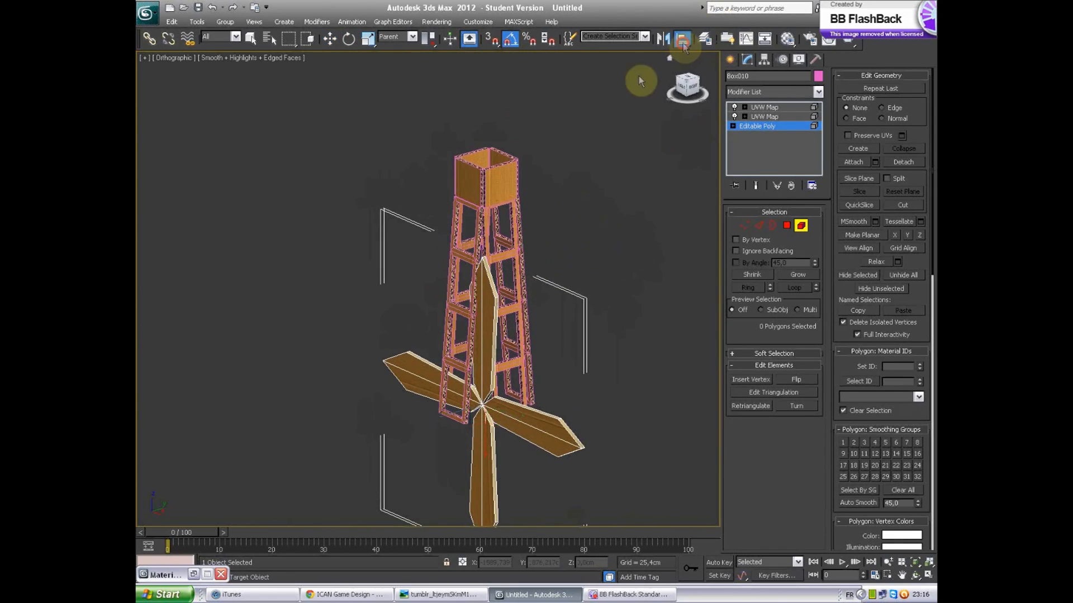
{"action": "left_click", "coordinate": [474, 179]}
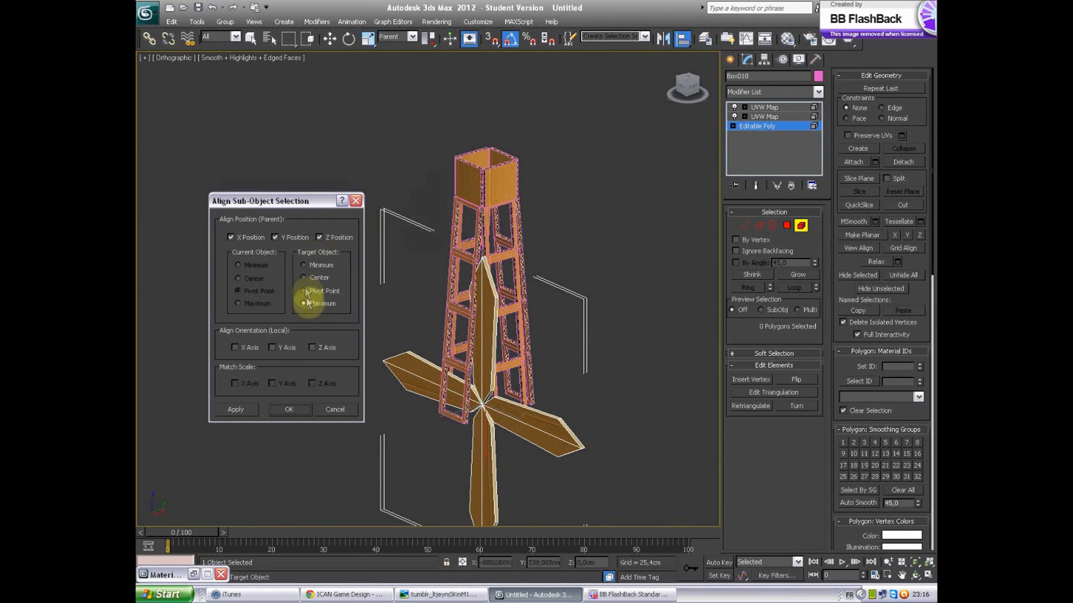
{"action": "left_click", "coordinate": [348, 409]}
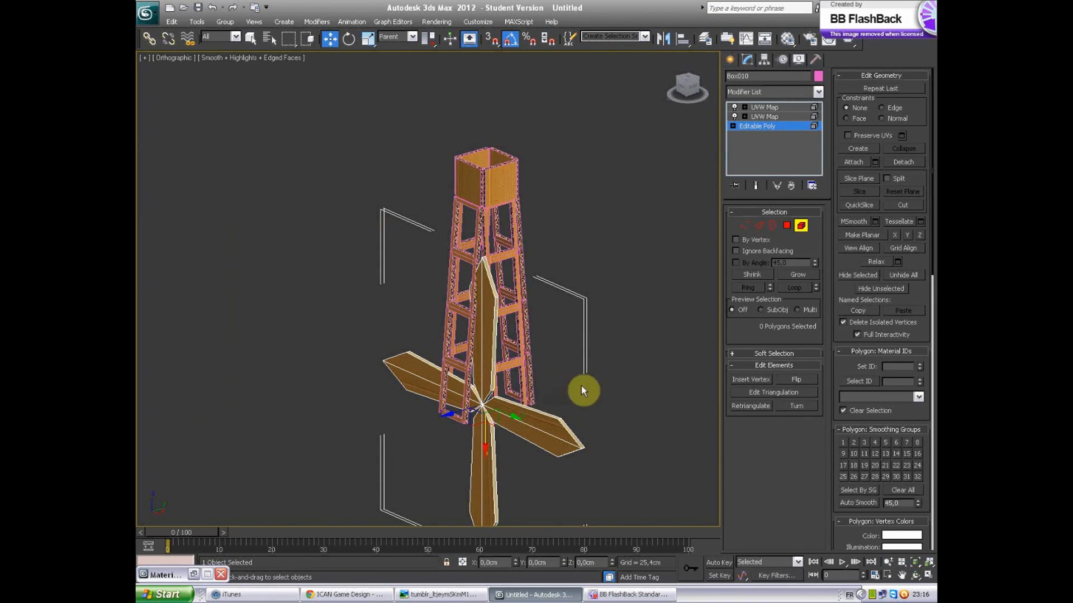
Step: Select all four blade elements and align them in X, Y and Z position to the centre of the tower's front top panel
{"action": "left_click", "coordinate": [479, 438]}
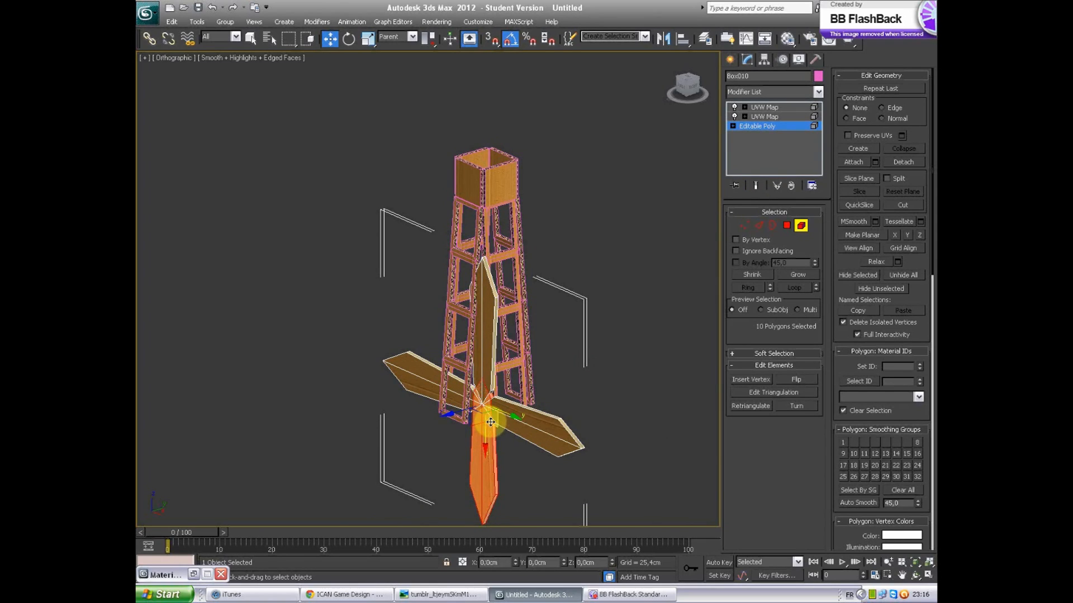
{"action": "left_click", "coordinate": [545, 424], "text": "ctrl"}
{"action": "left_click", "coordinate": [479, 378], "text": "ctrl"}
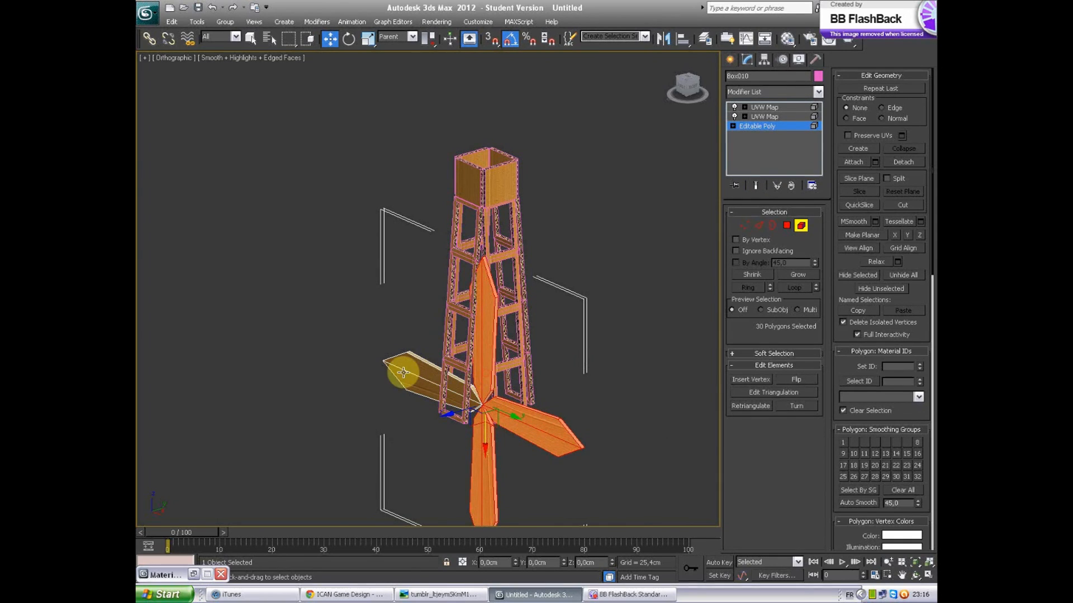
{"action": "left_click", "coordinate": [403, 372], "text": "ctrl"}
{"action": "left_click", "coordinate": [682, 39]}
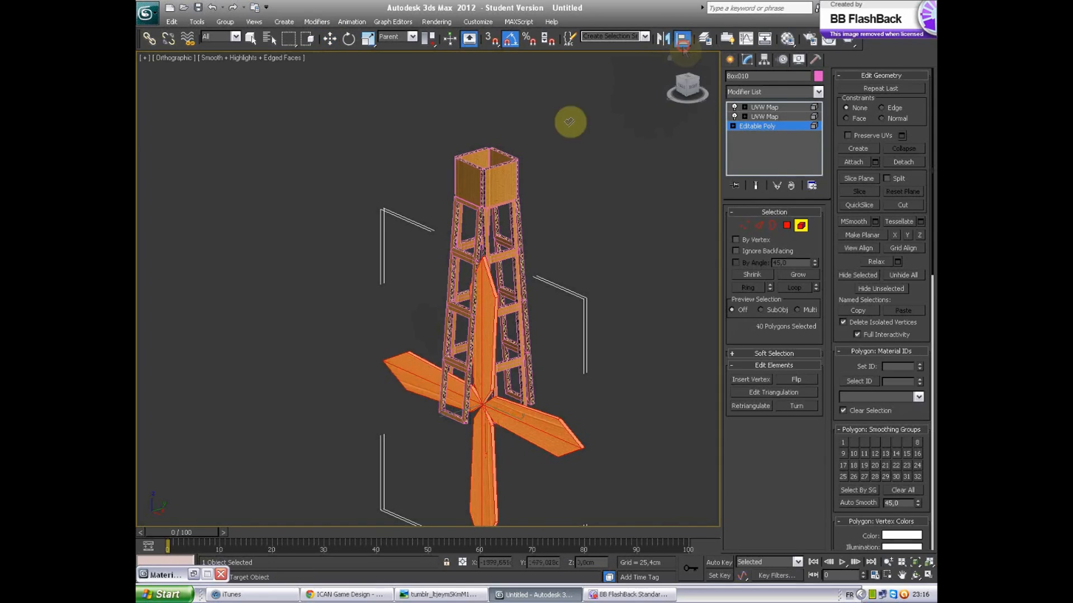
{"action": "left_click", "coordinate": [475, 179]}
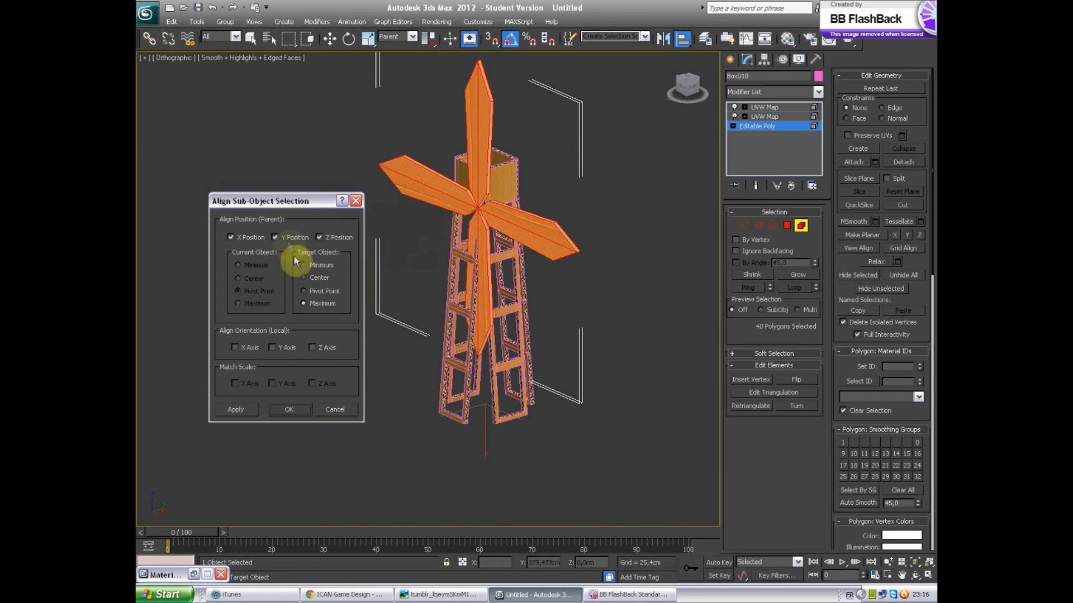
{"action": "left_click", "coordinate": [304, 277]}
{"action": "left_click", "coordinate": [289, 411]}
Step: Leave the blades' element editing and rotate the tower's front leg frame 5° about X so it stands upright
{"action": "mouse_move", "coordinate": [559, 230]}
{"action": "middle_mouse_down", "text": "alt"}
{"action": "mouse_move", "coordinate": [561, 191]}
{"action": "mouse_move", "coordinate": [509, 201]}
{"action": "mouse_move", "coordinate": [579, 183]}
{"action": "mouse_move", "coordinate": [577, 223]}
{"action": "middle_mouse_up", "text": "alt"}
{"action": "scroll", "coordinate": [577, 225], "scroll_direction": "up", "scroll_amount": 4}
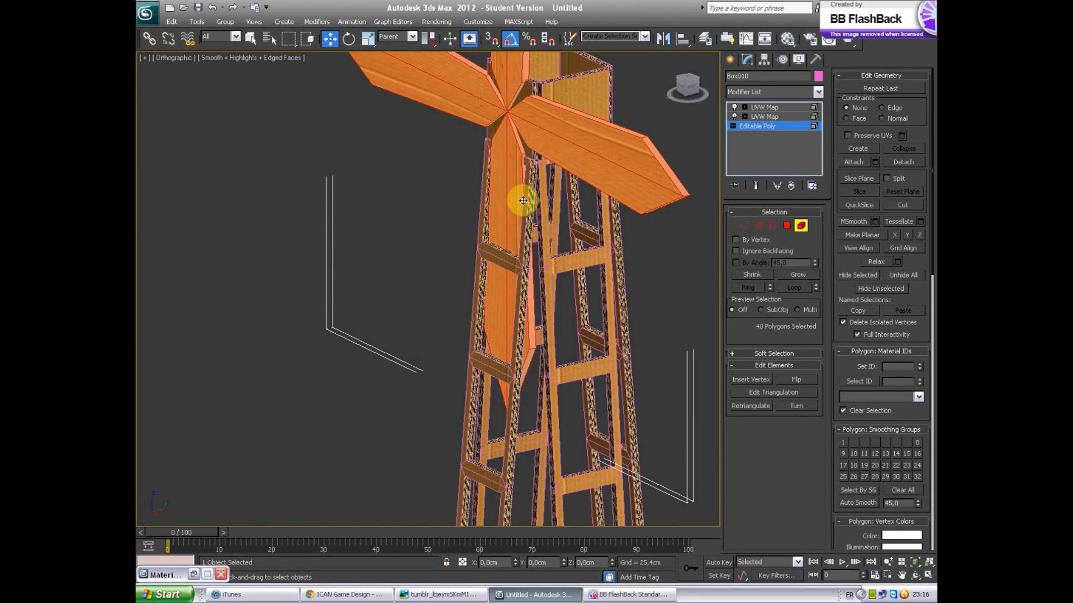
{"action": "left_click", "coordinate": [512, 377]}
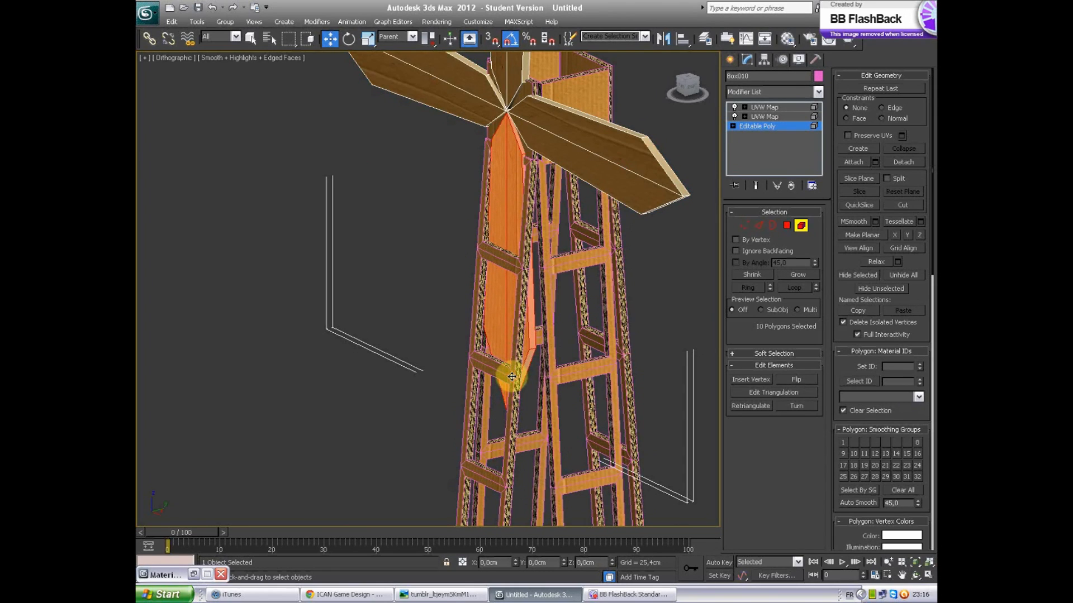
{"action": "left_click", "coordinate": [729, 58]}
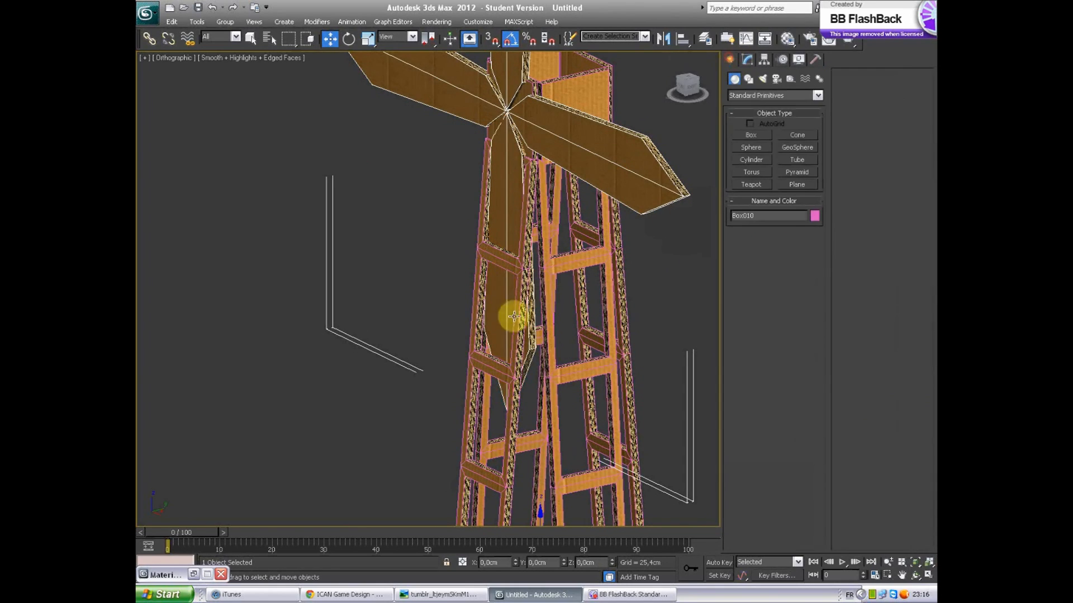
{"action": "left_click", "coordinate": [510, 413]}
{"action": "key", "text": "alt+x"}
{"action": "mouse_move", "coordinate": [511, 422]}
{"action": "middle_mouse_down"}
{"action": "mouse_move", "coordinate": [502, 385]}
{"action": "mouse_move", "coordinate": [519, 469]}
{"action": "mouse_move", "coordinate": [475, 305]}
{"action": "middle_mouse_up"}
{"action": "key", "text": "e"}
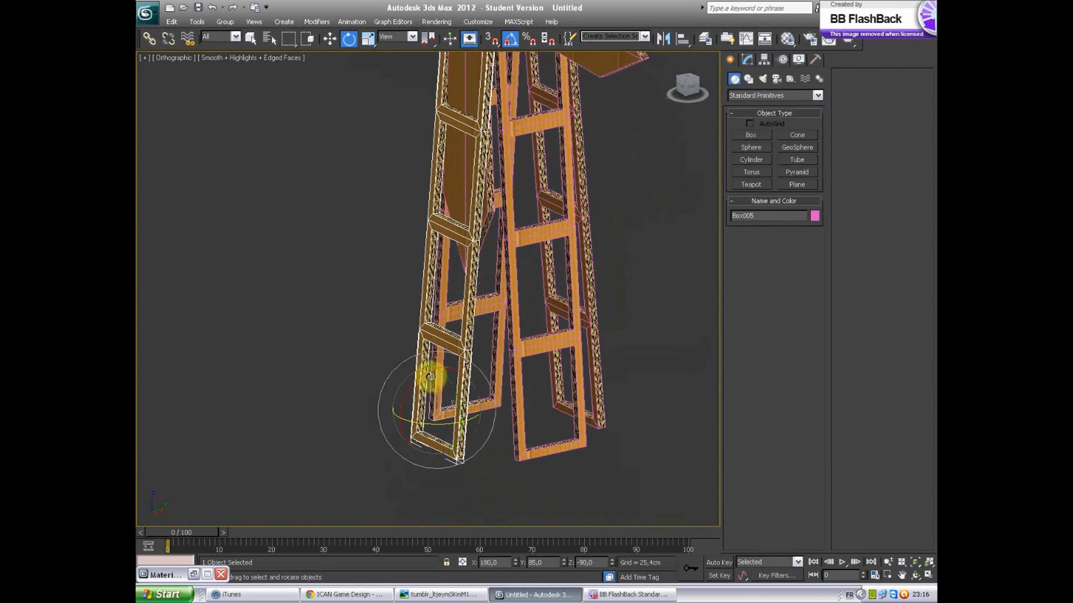
{"action": "left_click_drag", "start_coordinate": [428, 375], "coordinate": [425, 378]}
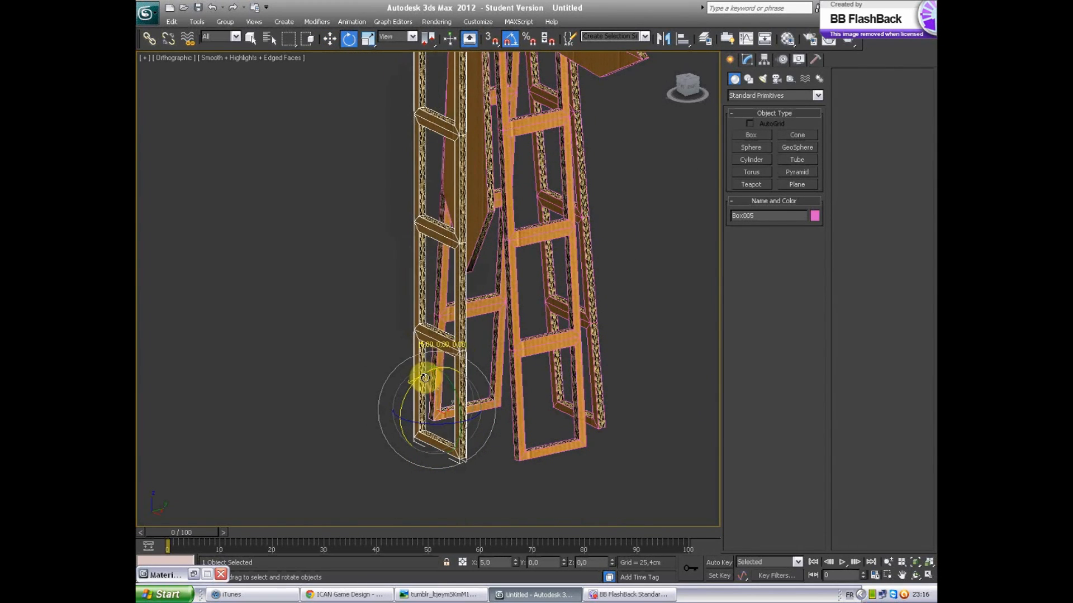
Step: Move the upright front leg frame about 50 cm along Y, in behind the blades
{"action": "key", "text": "w"}
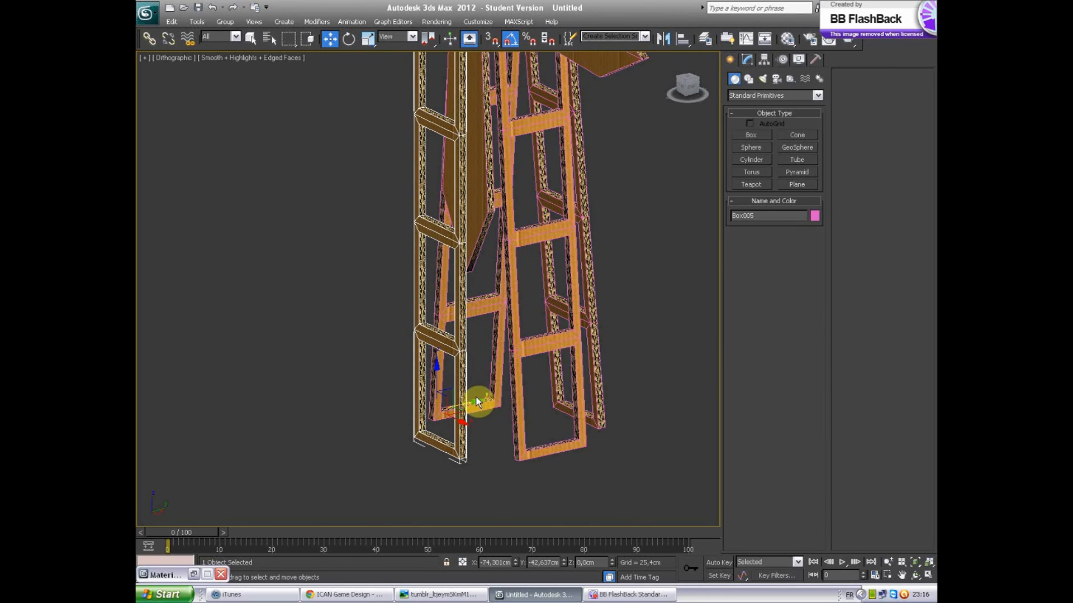
{"action": "left_click_drag", "start_coordinate": [476, 396], "coordinate": [508, 392]}
{"action": "middle_click_drag", "start_coordinate": [507, 359], "coordinate": [587, 302], "text": "alt"}
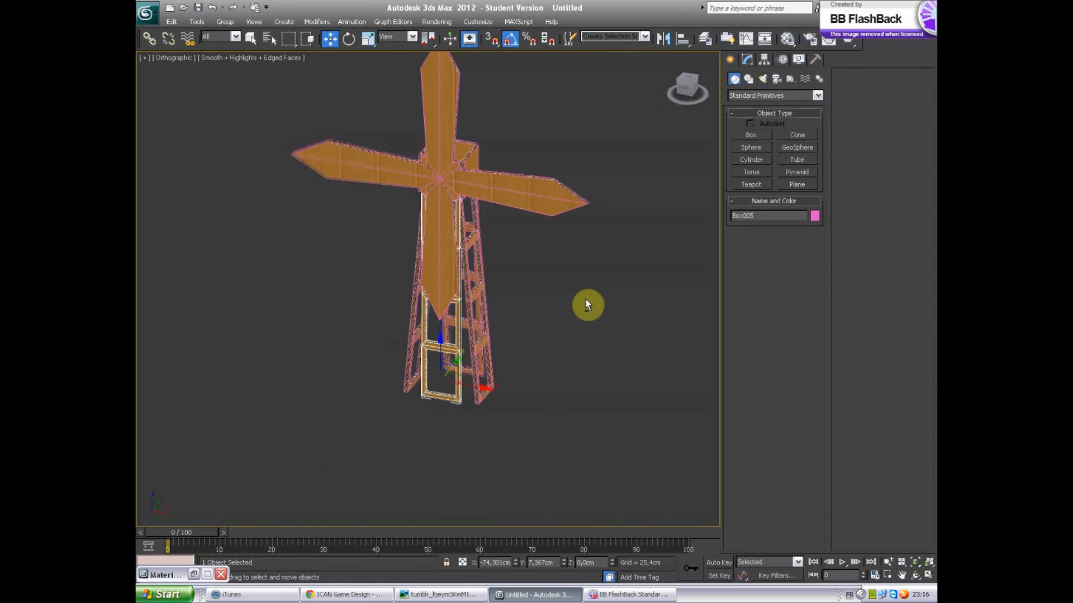
Step: For the four-blade object, set the Rotate tool's reference coordinate system to Local and its centre to the selection centre
{"action": "scroll", "coordinate": [487, 300], "scroll_direction": "up", "scroll_amount": 3}
{"action": "middle_click_drag", "start_coordinate": [487, 300], "coordinate": [447, 303], "text": "alt"}
{"action": "left_click", "coordinate": [452, 190]}
{"action": "key", "text": "e"}
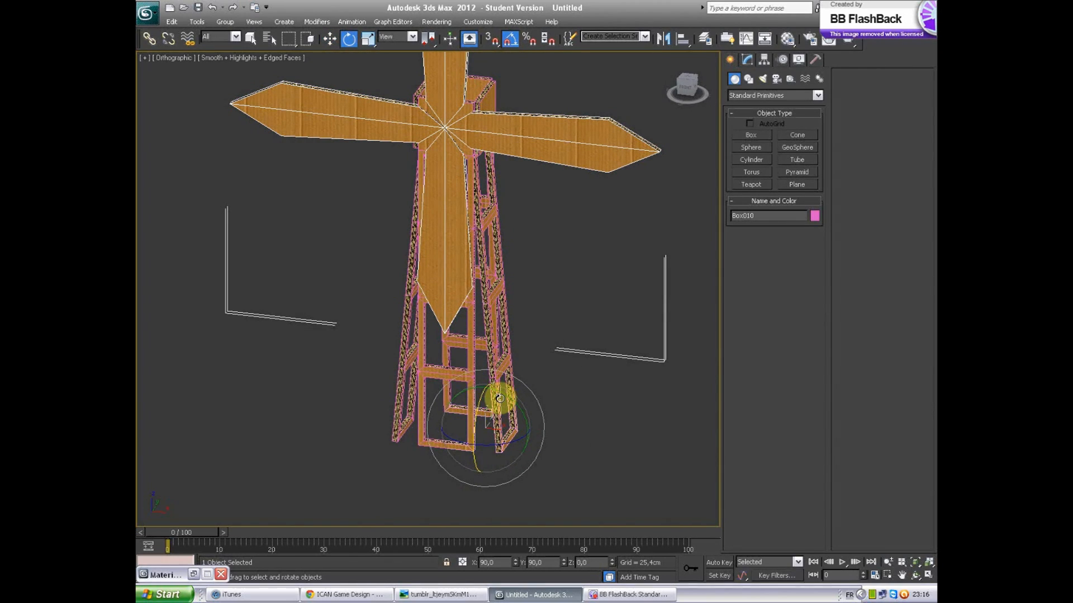
{"action": "left_click", "coordinate": [389, 37]}
{"action": "left_click", "coordinate": [394, 75]}
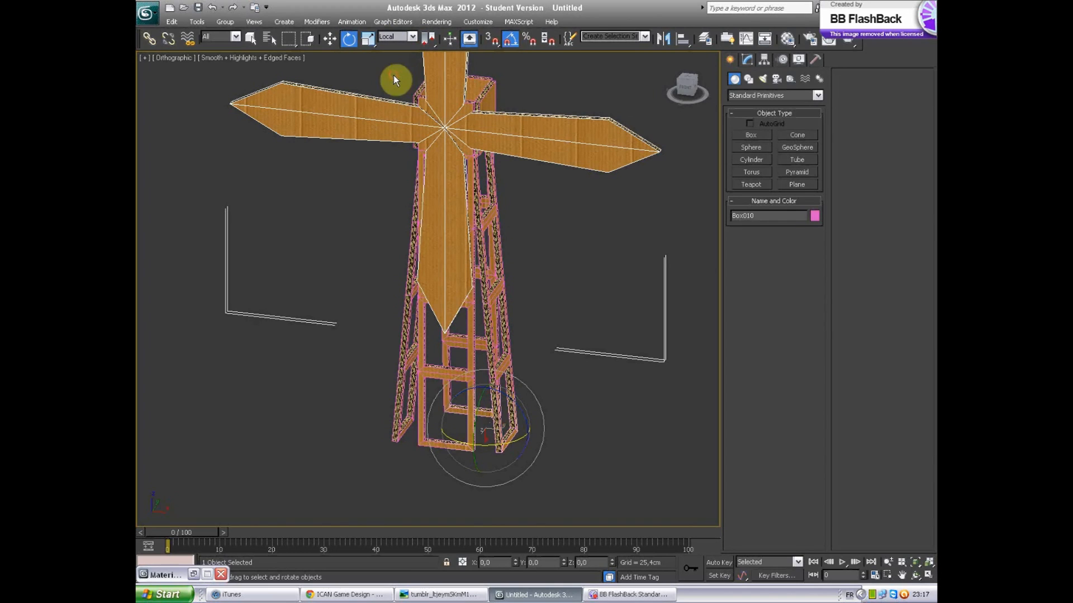
{"action": "left_click_drag", "start_coordinate": [427, 37], "coordinate": [428, 68]}
Step: Try rotating the four-blade object about its hub in the Front view, and undo it
{"action": "middle_click_drag", "start_coordinate": [540, 260], "coordinate": [563, 328]}
{"action": "key", "text": "f"}
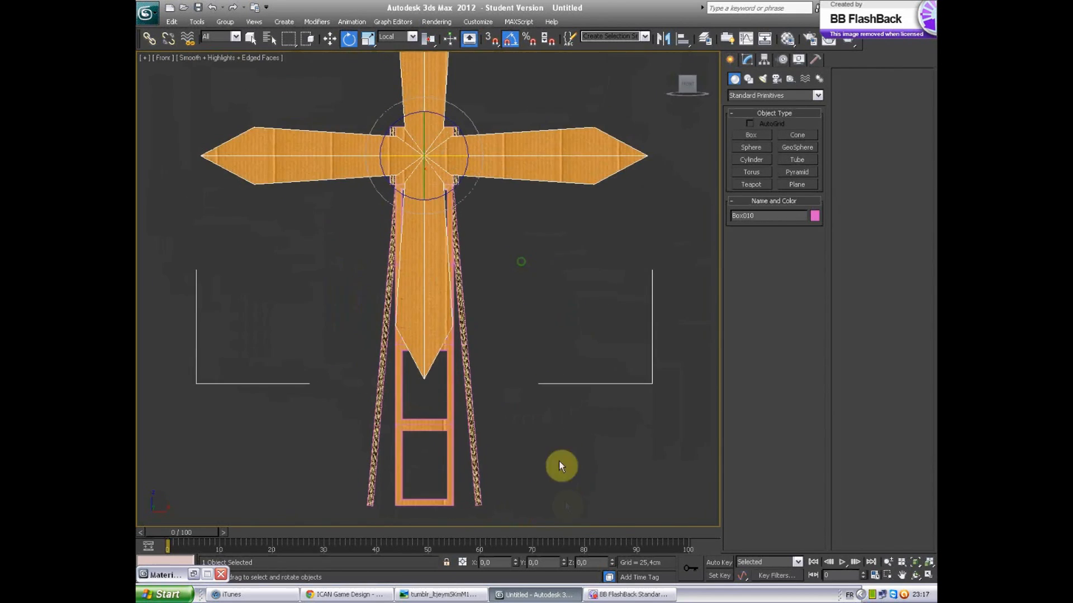
{"action": "left_click_drag", "start_coordinate": [467, 212], "coordinate": [484, 313]}
{"action": "key", "text": "ctrl+z"}
Step: Select all nine tower and blade objects and combine them into one group with the default name
{"action": "middle_click_drag", "start_coordinate": [566, 252], "coordinate": [524, 285], "text": "alt"}
{"action": "scroll", "coordinate": [524, 286], "scroll_direction": "down", "scroll_amount": 6}
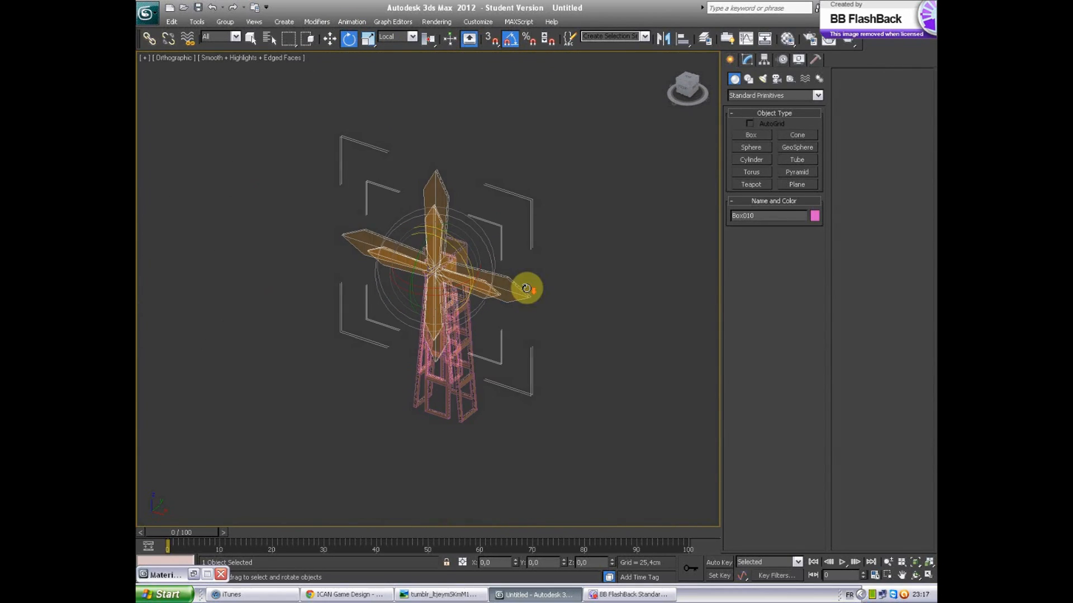
{"action": "left_click_drag", "start_coordinate": [277, 424], "coordinate": [605, 204]}
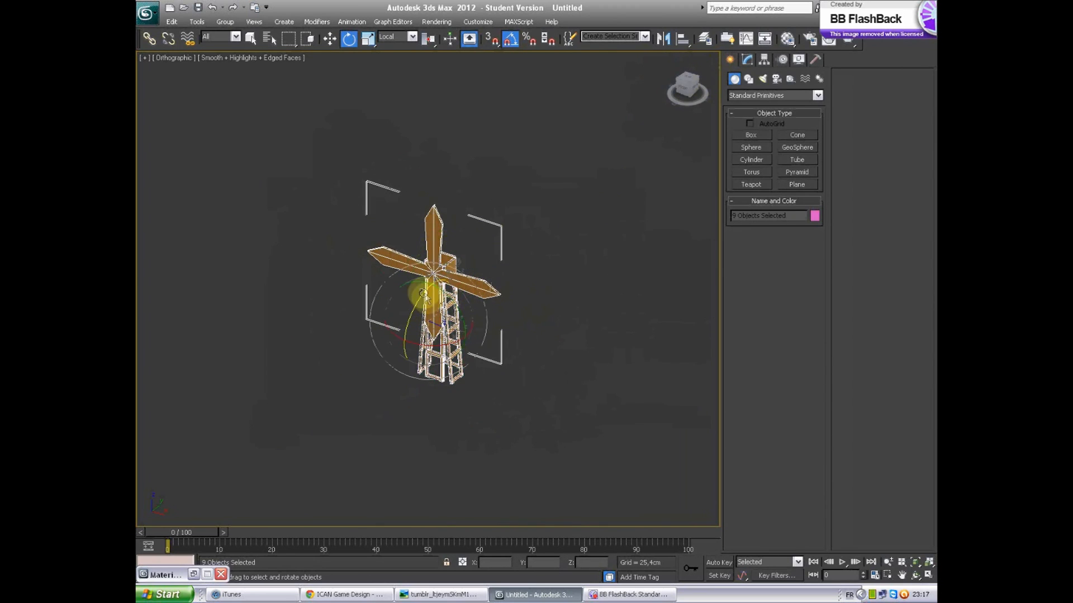
{"action": "key", "text": "w"}
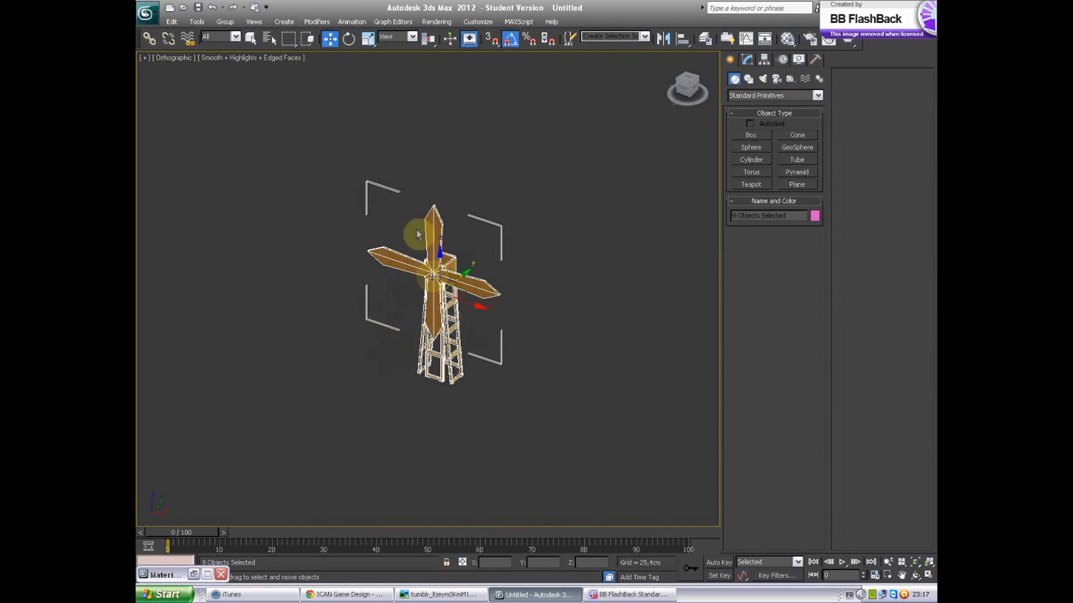
{"action": "left_click", "coordinate": [223, 22]}
{"action": "left_click", "coordinate": [231, 34]}
{"action": "left_click", "coordinate": [540, 316]}
{"action": "middle_click_drag", "start_coordinate": [506, 275], "coordinate": [472, 279], "text": "alt"}
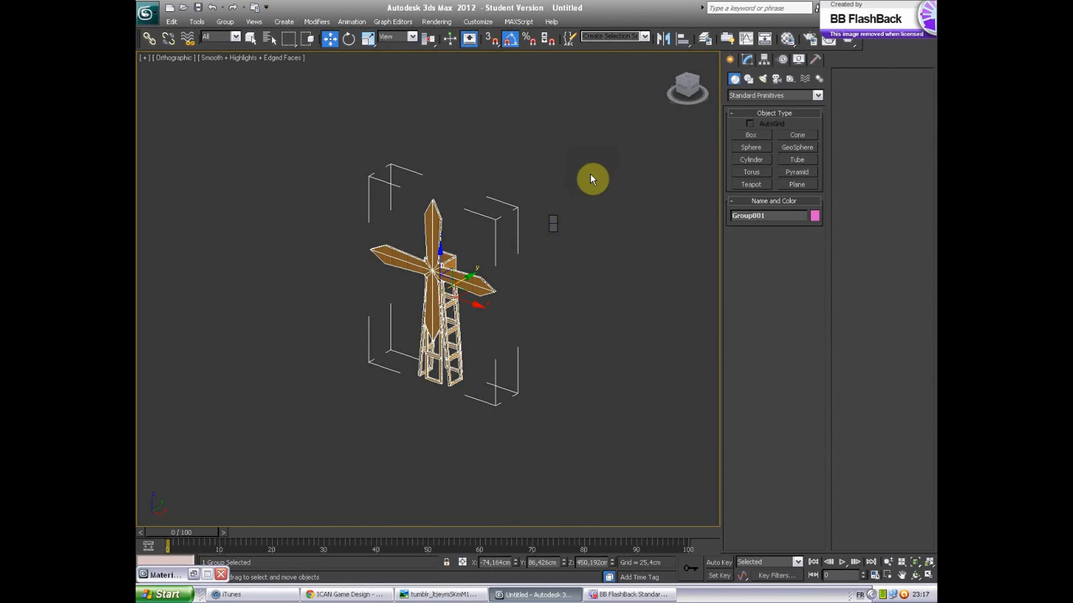
Step: Select the windmill group and delete it, keeping only the spare cardboard square
{"action": "scroll", "coordinate": [525, 247], "scroll_direction": "up", "scroll_amount": 5}
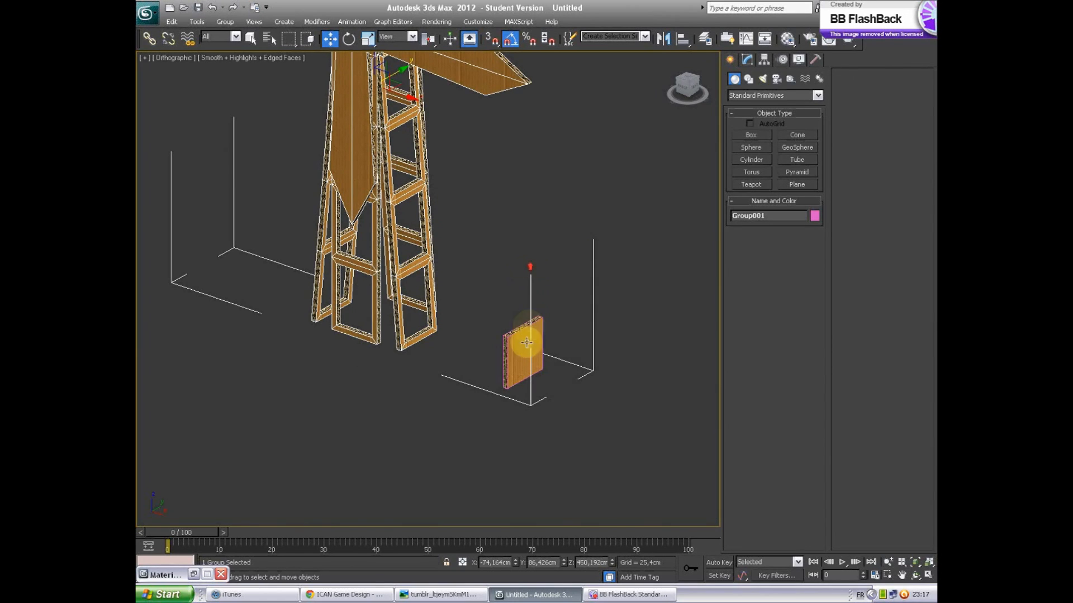
{"action": "left_click", "coordinate": [511, 338]}
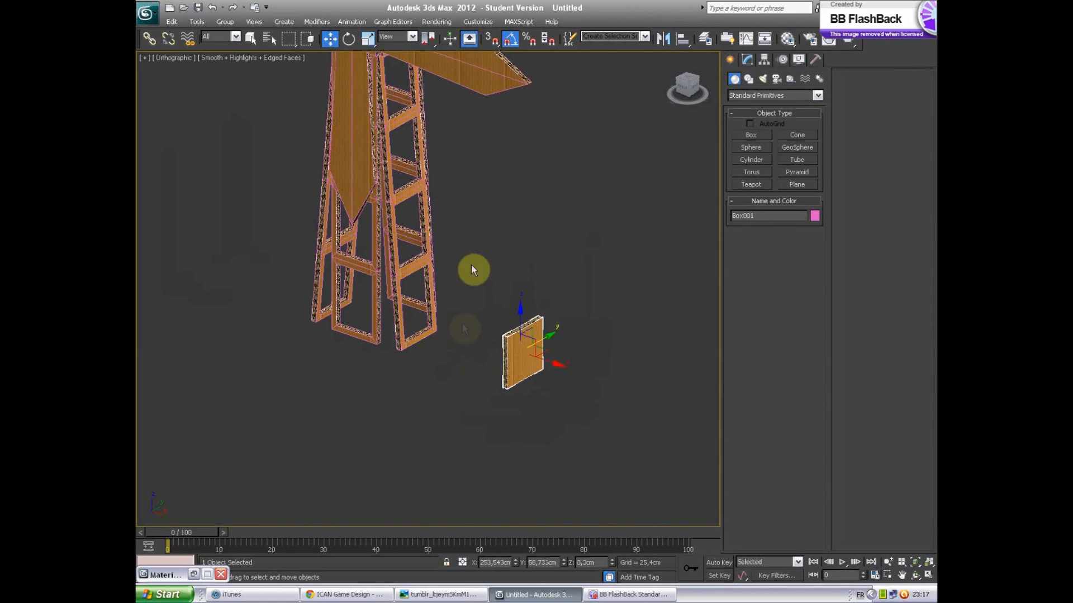
{"action": "scroll", "coordinate": [478, 235], "scroll_direction": "down", "scroll_amount": 5}
{"action": "left_click_drag", "start_coordinate": [321, 329], "coordinate": [444, 175]}
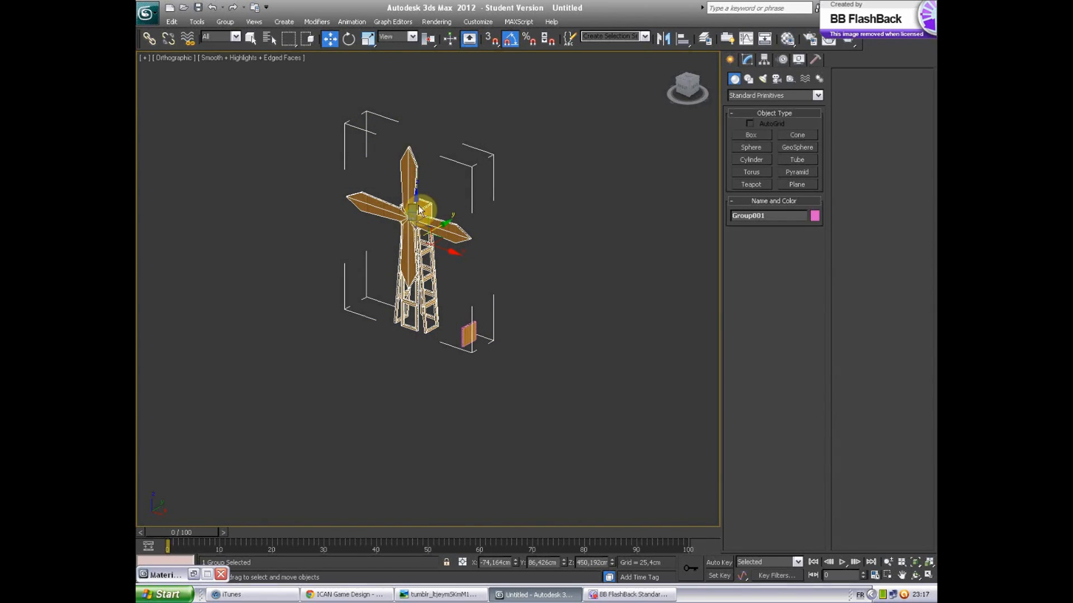
{"action": "key", "text": "Delete"}
{"action": "middle_click_drag", "start_coordinate": [543, 303], "coordinate": [500, 254]}
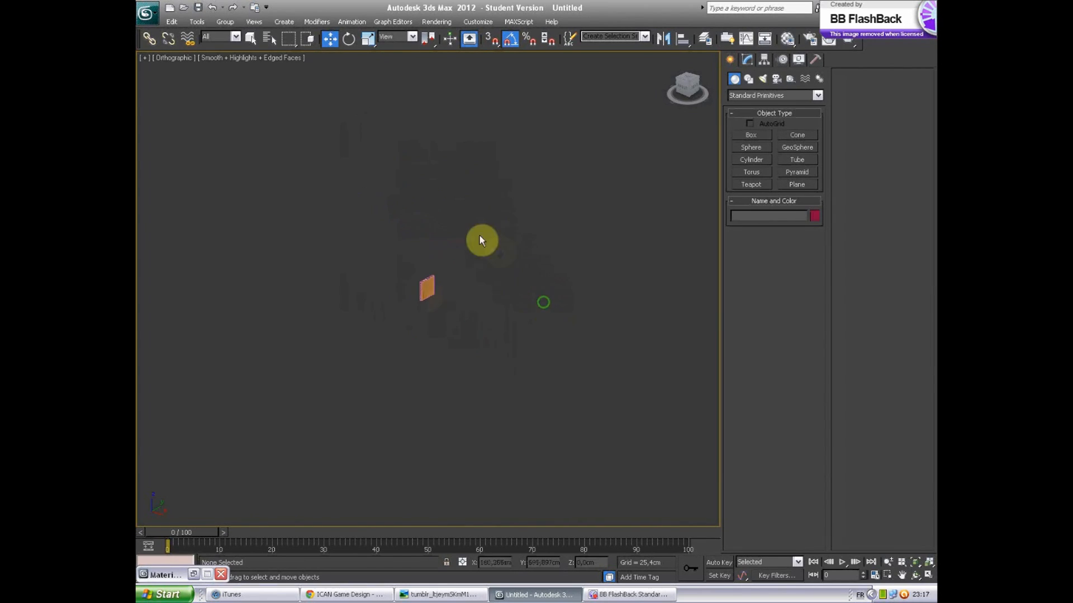
Step: Select the remaining cardboard square and rotate it so that it lies flat
{"action": "scroll", "coordinate": [470, 273], "scroll_direction": "up", "scroll_amount": 5}
{"action": "left_click", "coordinate": [400, 291]}
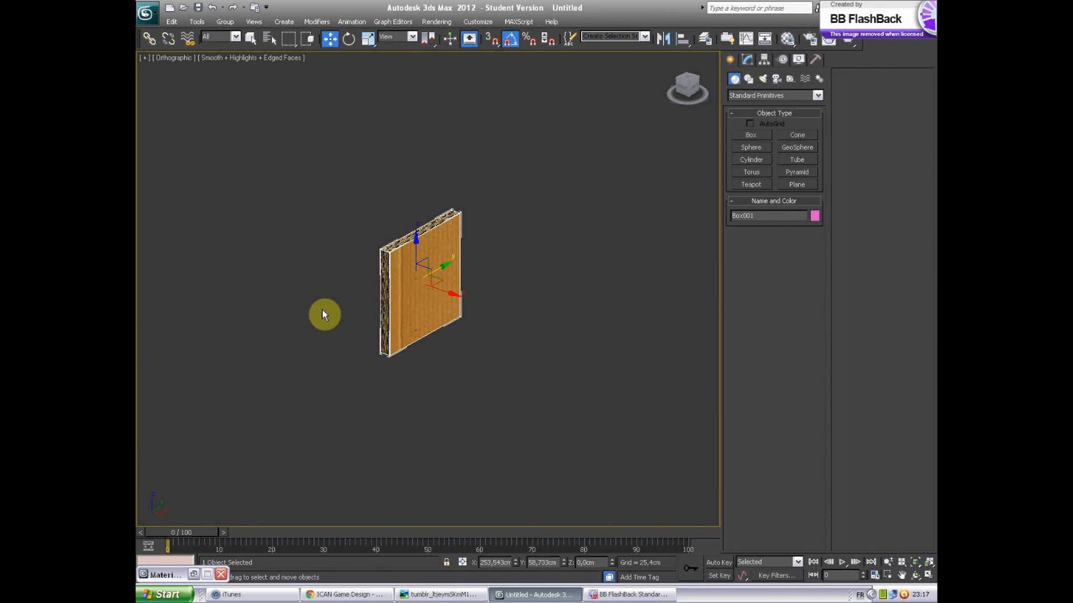
{"action": "key", "text": "e"}
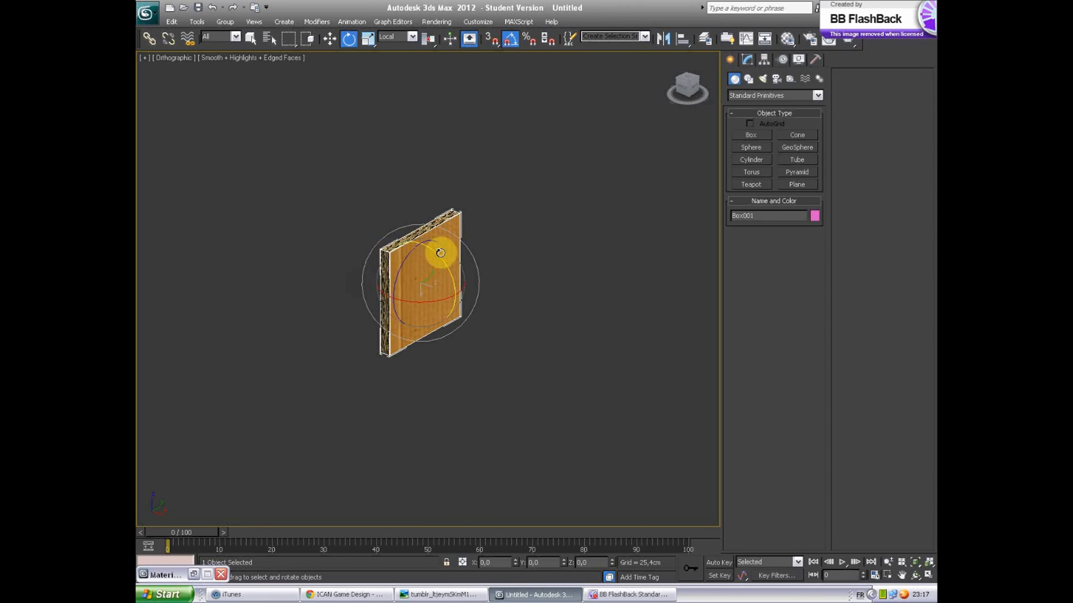
{"action": "left_click_drag", "start_coordinate": [443, 262], "coordinate": [534, 278]}
Step: Try scaling the flat cardboard square to about 770 percent in X and Y, keeping its thickness at 100 percent
{"action": "key", "text": "r"}
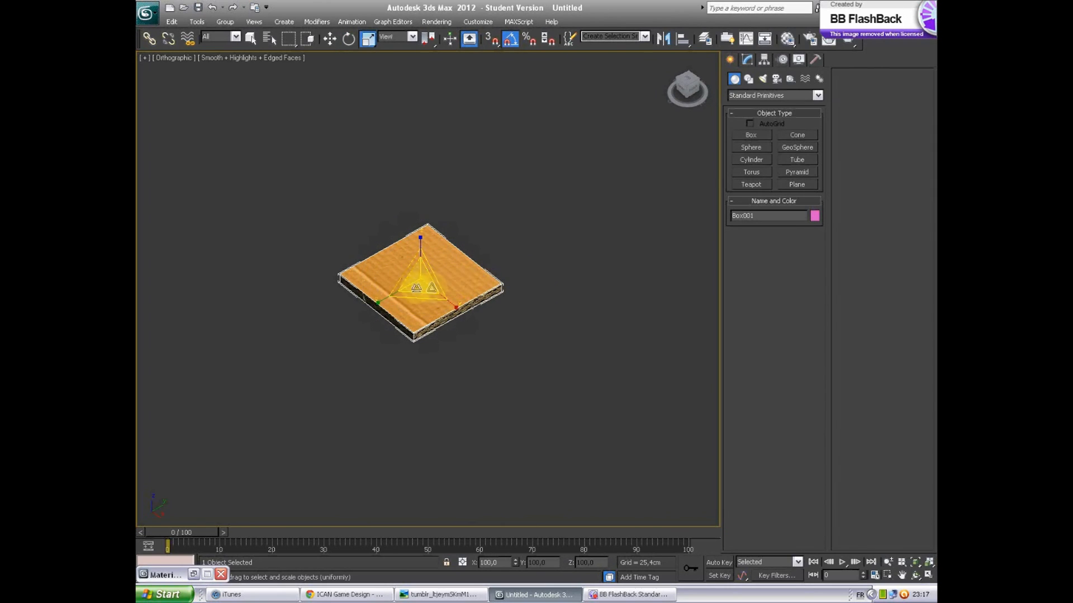
{"action": "key", "text": "r"}
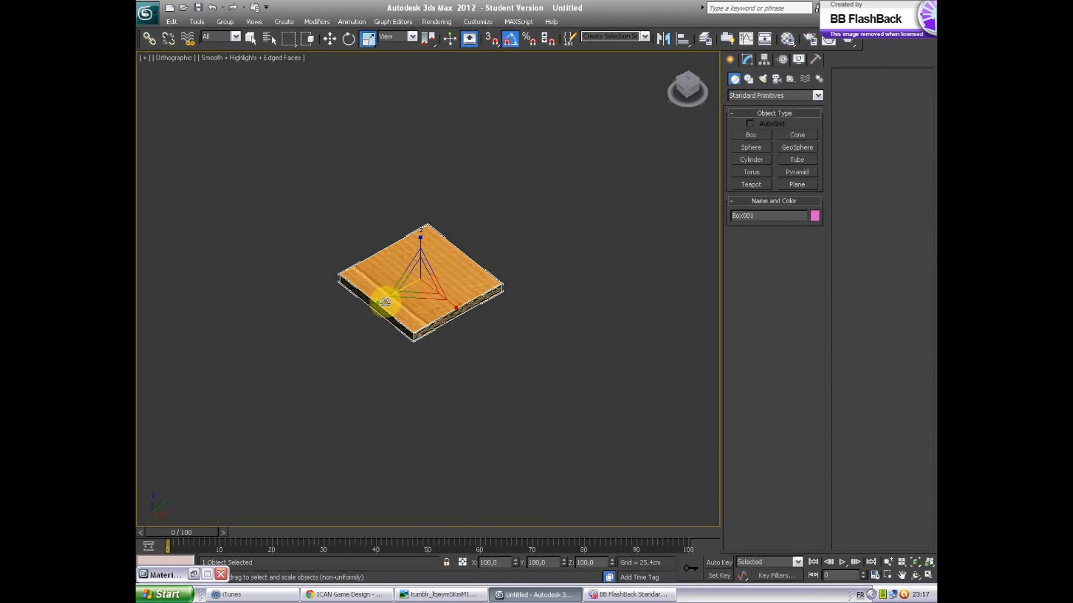
{"action": "left_click_drag", "start_coordinate": [416, 296], "coordinate": [426, 574]}
{"action": "scroll", "coordinate": [467, 412], "scroll_direction": "down", "scroll_amount": 6}
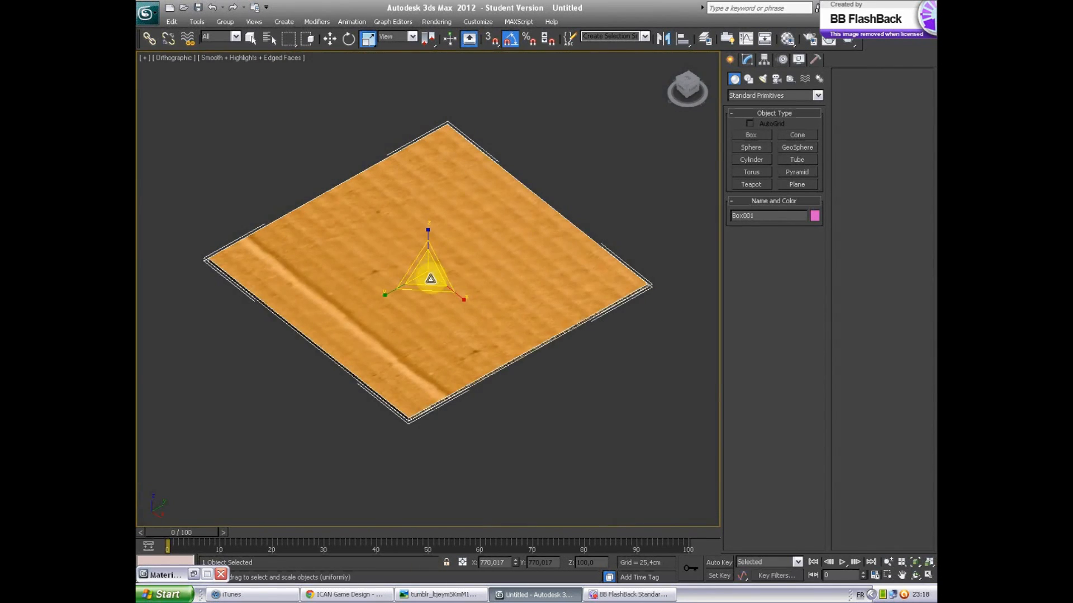
Step: Open the Editable Poly level in the cardboard square's modifier stack and undo the enlargement
{"action": "left_click", "coordinate": [746, 59]}
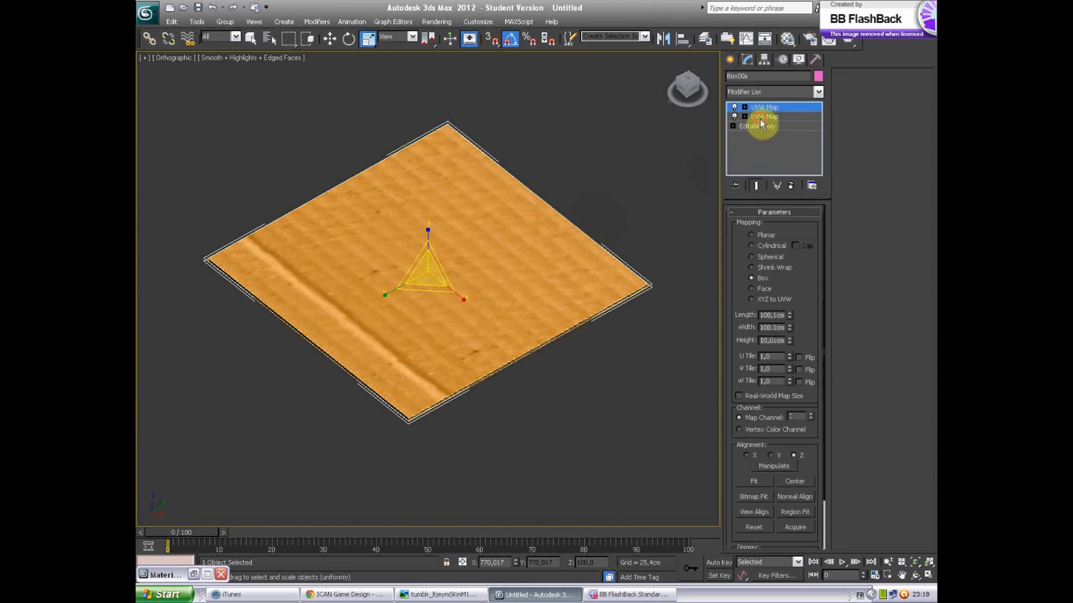
{"action": "left_click", "coordinate": [762, 128]}
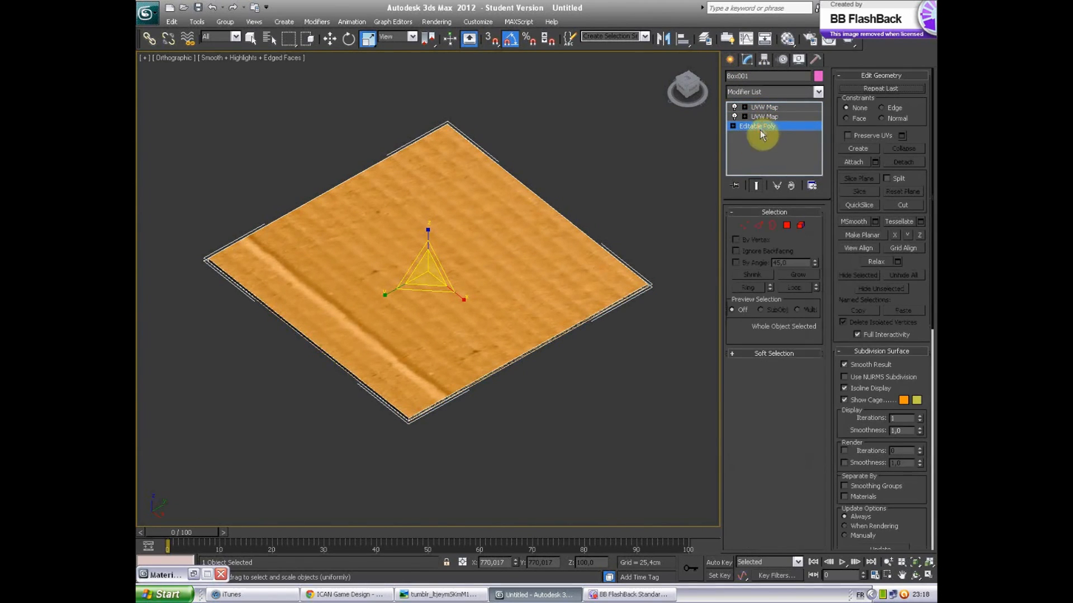
{"action": "mouse_move", "coordinate": [517, 342]}
{"action": "middle_mouse_down", "text": "alt"}
{"action": "mouse_move", "coordinate": [474, 298]}
{"action": "mouse_move", "coordinate": [530, 355]}
{"action": "mouse_move", "coordinate": [501, 353]}
{"action": "middle_mouse_up", "text": "alt"}
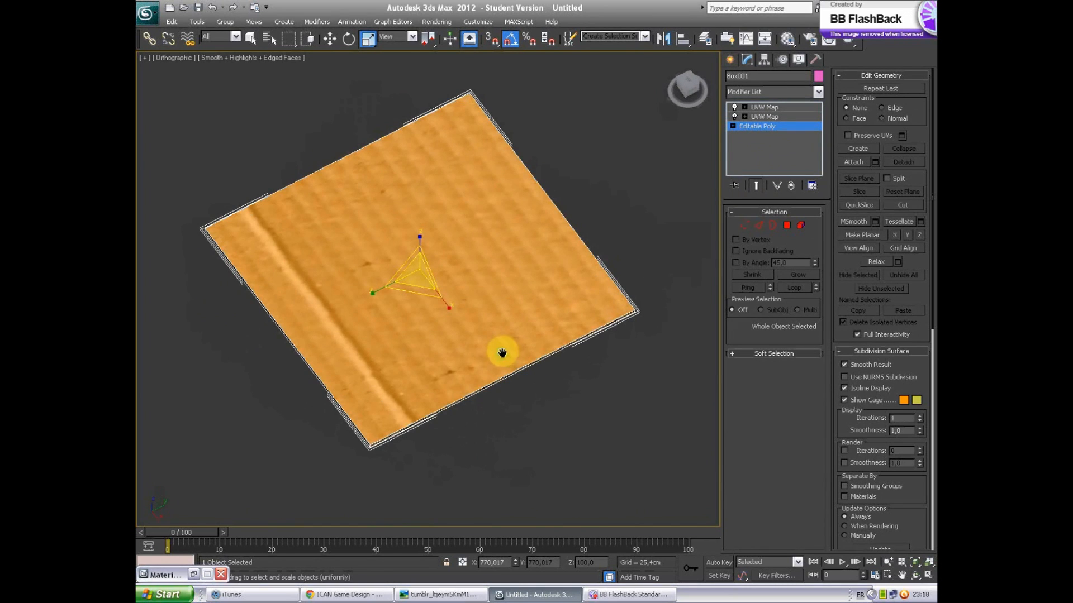
{"action": "key", "text": "ctrl+z"}
{"action": "middle_click_drag", "start_coordinate": [487, 258], "coordinate": [492, 277]}
{"action": "scroll", "coordinate": [495, 278], "scroll_direction": "up", "scroll_amount": 4}
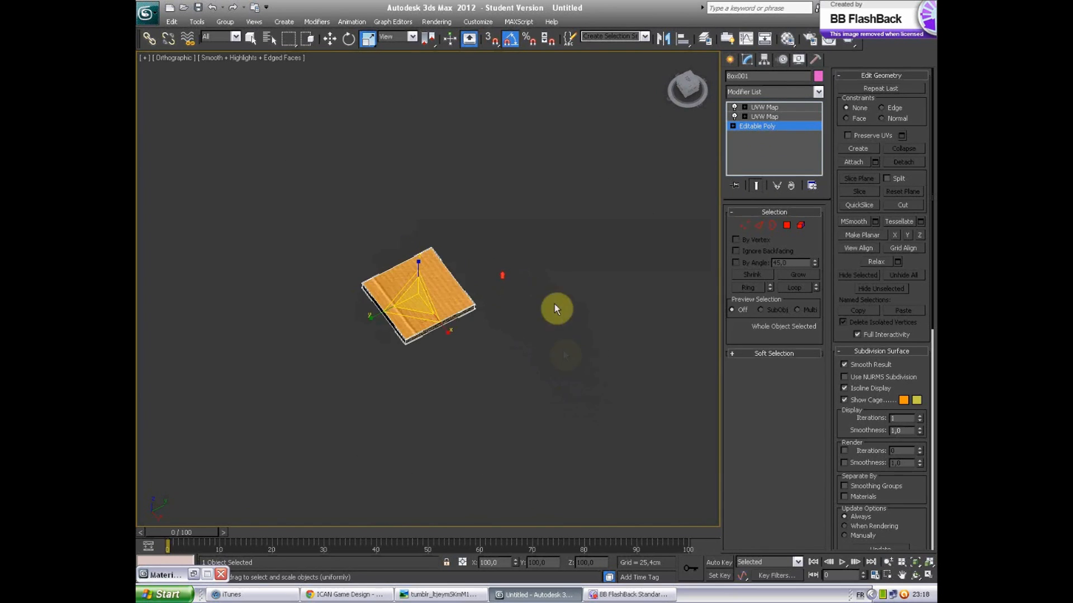
Step: In Edge sub-object mode with the Move tool, select the two edges of the cardboard's side face at its positive X end
{"action": "scroll", "coordinate": [559, 309], "scroll_direction": "up", "scroll_amount": 4}
{"action": "left_click", "coordinate": [758, 225]}
{"action": "left_click_drag", "start_coordinate": [522, 439], "coordinate": [423, 336]}
{"action": "key", "text": "w"}
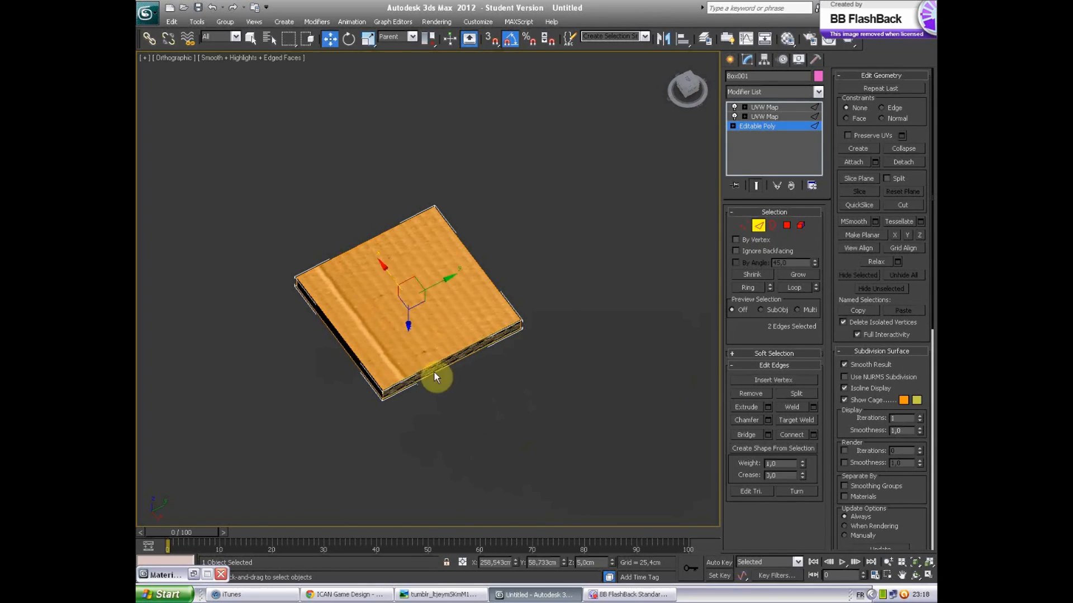
{"action": "left_click_drag", "start_coordinate": [321, 393], "coordinate": [385, 323], "text": "ctrl"}
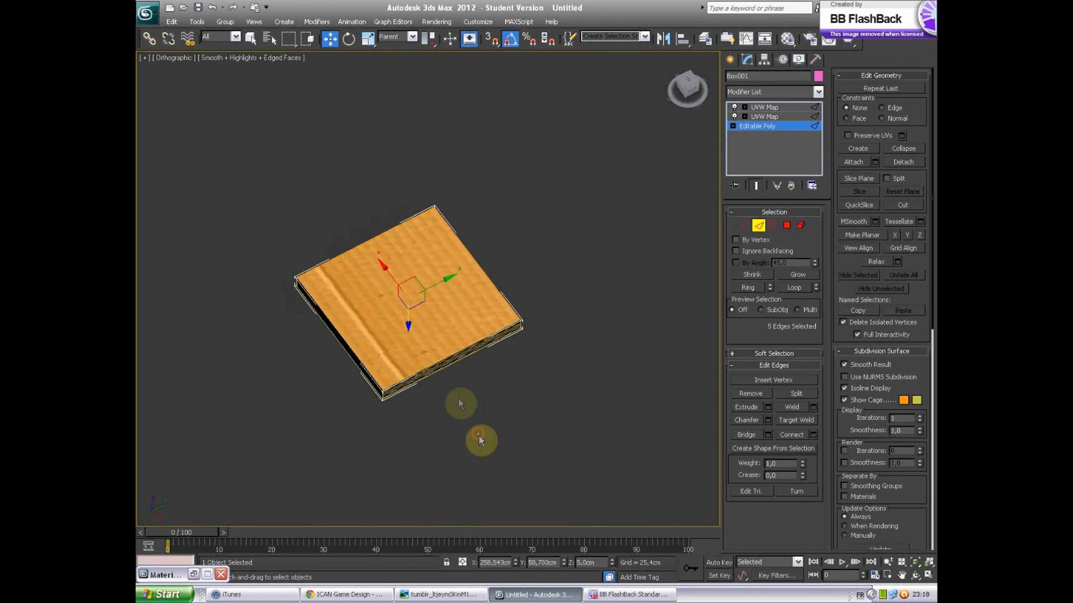
{"action": "left_click_drag", "start_coordinate": [447, 363], "coordinate": [434, 349]}
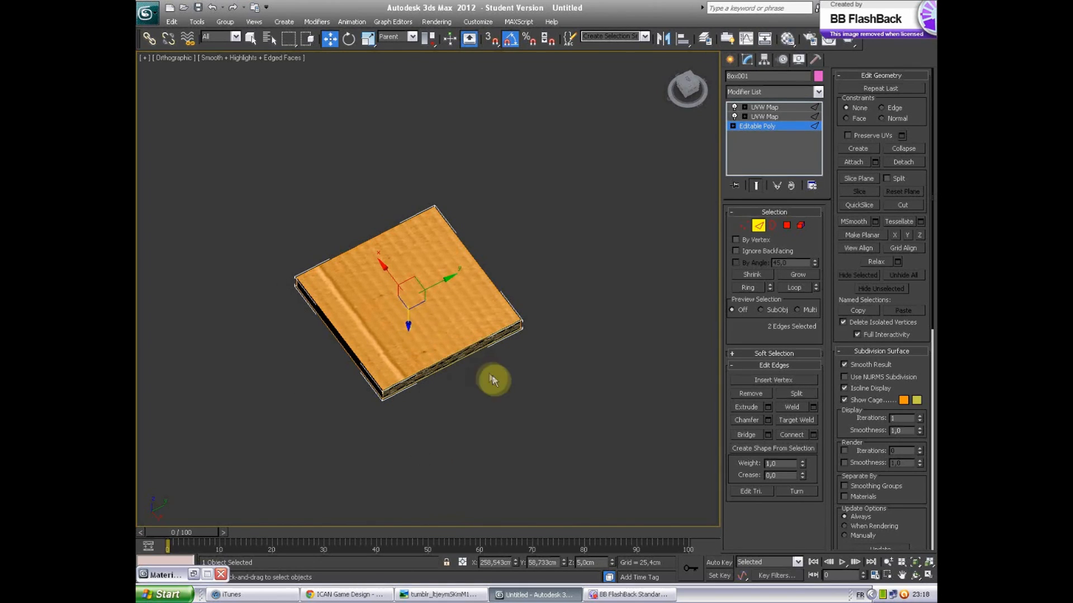
Step: Set the Move tool's reference coordinate system to View and its transform centre to the selection centre
{"action": "left_click", "coordinate": [406, 36]}
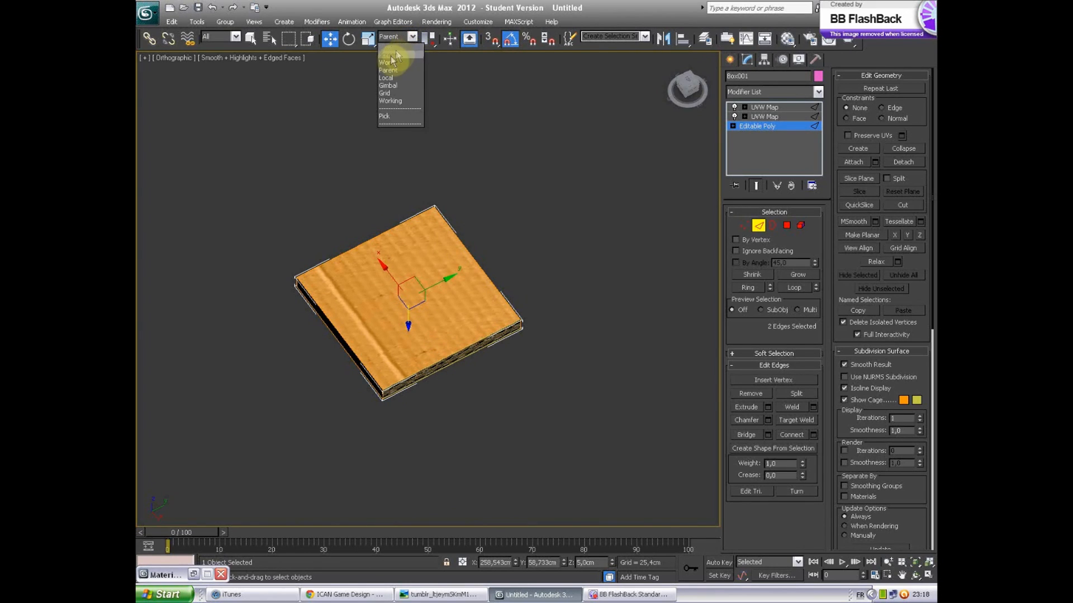
{"action": "left_click", "coordinate": [399, 48]}
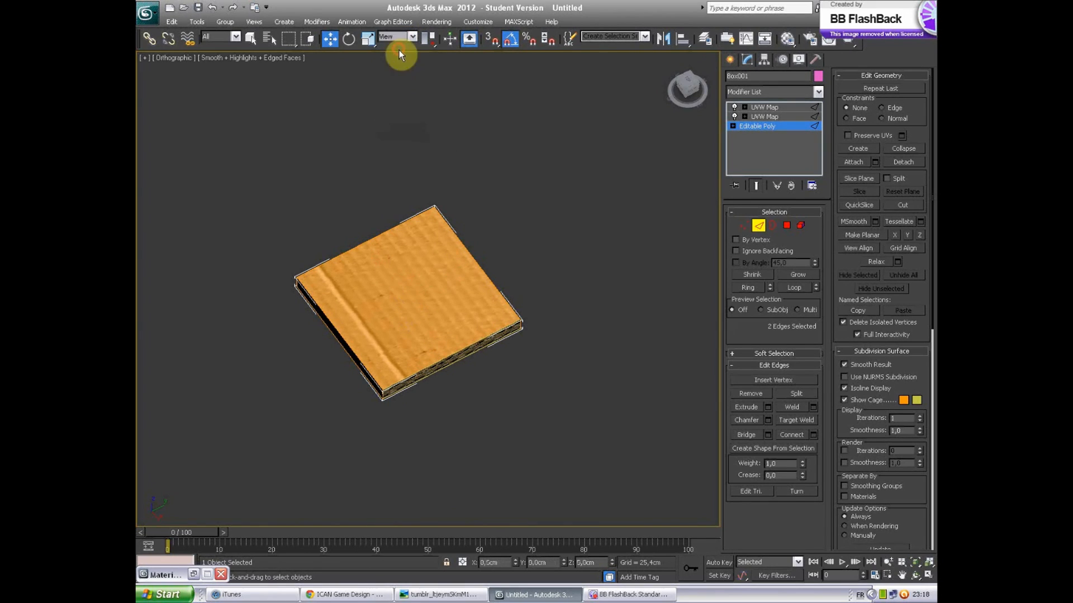
{"action": "left_click", "coordinate": [424, 39]}
{"action": "left_click", "coordinate": [425, 56]}
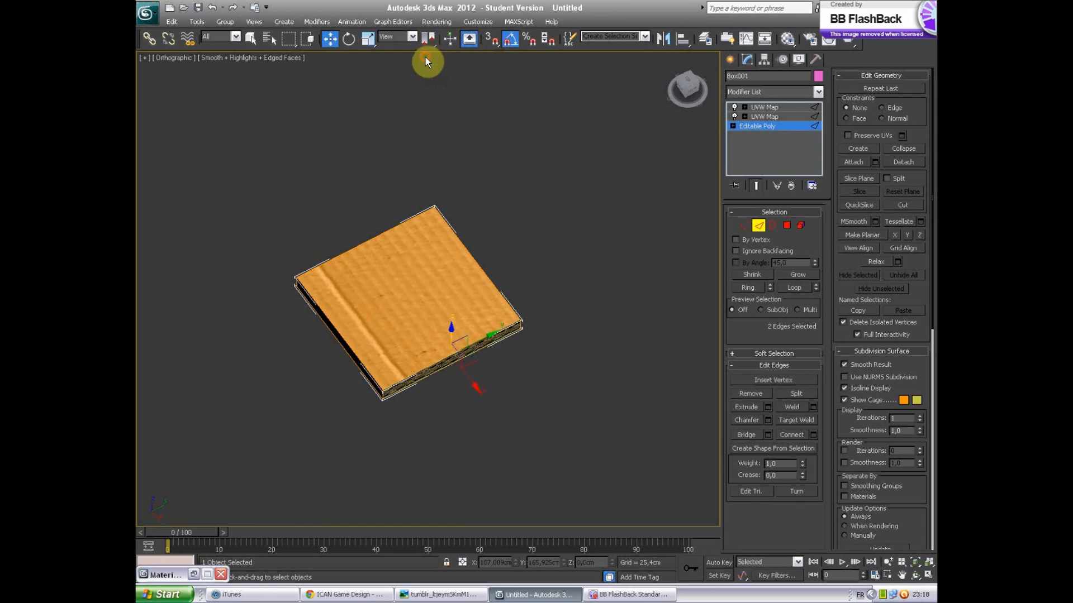
Step: Move the two selected edges far out along X to stretch the cardboard into a long strip
{"action": "mouse_move", "coordinate": [472, 378]}
{"action": "left_mouse_down"}
{"action": "mouse_move", "coordinate": [489, 423]}
{"action": "mouse_move", "coordinate": [594, 462]}
{"action": "mouse_move", "coordinate": [527, 424]}
{"action": "mouse_move", "coordinate": [542, 445]}
{"action": "mouse_move", "coordinate": [553, 421]}
{"action": "mouse_move", "coordinate": [481, 301]}
{"action": "mouse_move", "coordinate": [495, 314]}
{"action": "mouse_move", "coordinate": [501, 321]}
{"action": "mouse_move", "coordinate": [382, 279]}
{"action": "left_mouse_up"}
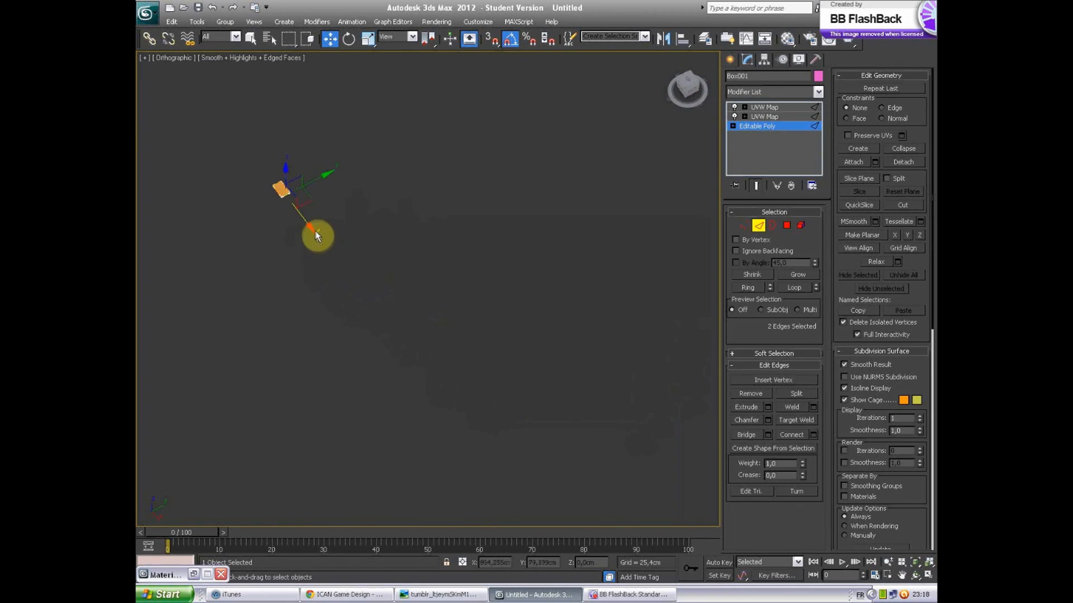
{"action": "left_click_drag", "start_coordinate": [310, 225], "coordinate": [451, 396]}
{"action": "scroll", "coordinate": [385, 260], "scroll_direction": "up", "scroll_amount": 6}
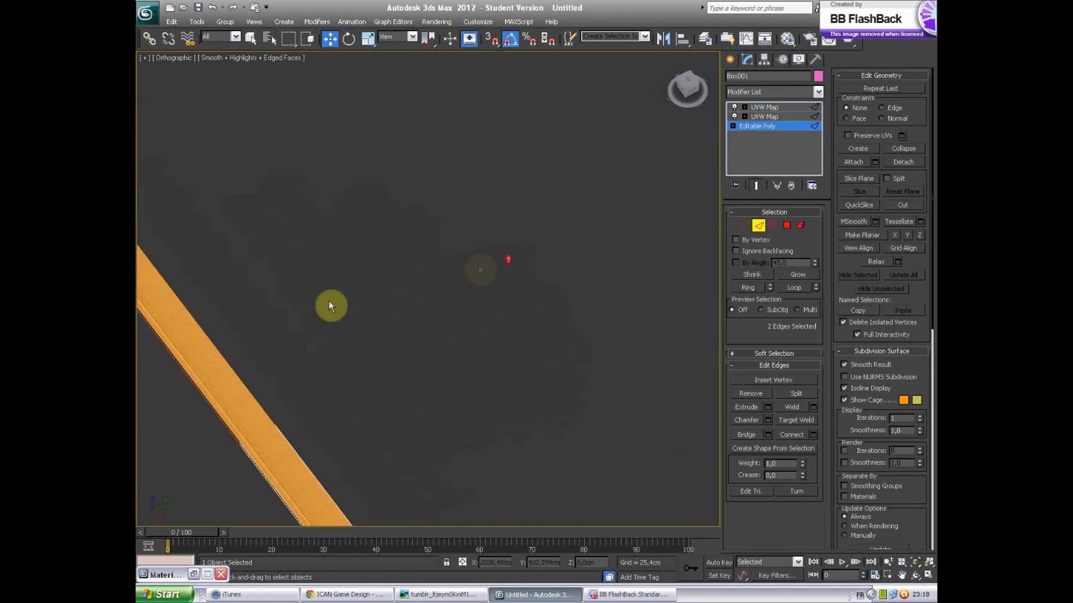
Step: Select the two edges on the strip's long side and move them along Y to widen it into a large slab
{"action": "left_click_drag", "start_coordinate": [318, 373], "coordinate": [316, 375]}
{"action": "scroll", "coordinate": [385, 350], "scroll_direction": "down", "scroll_amount": 5}
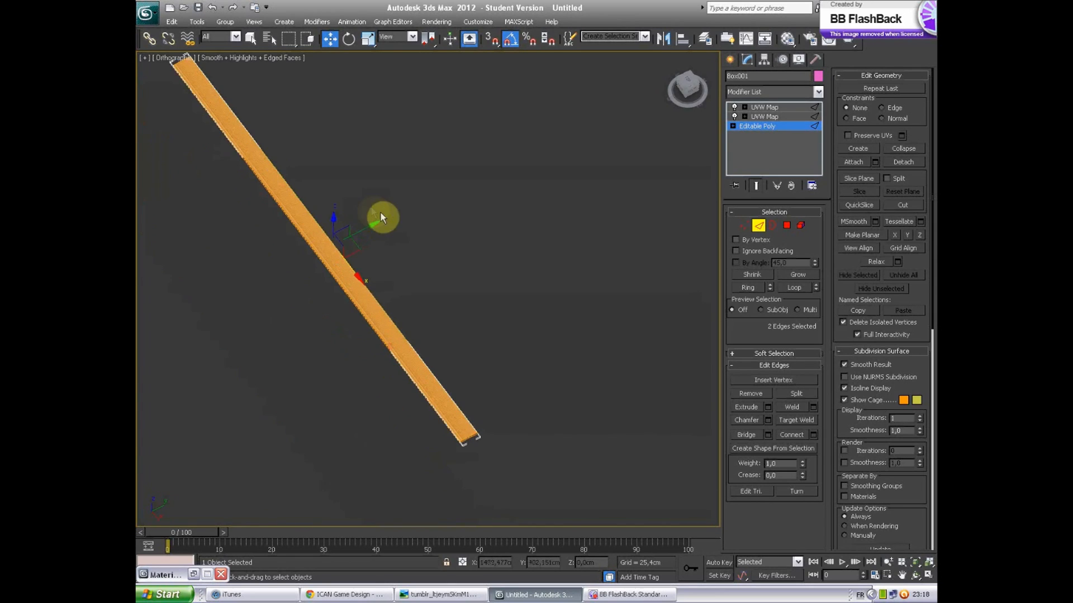
{"action": "left_click_drag", "start_coordinate": [376, 224], "coordinate": [726, 27]}
{"action": "middle_click_drag", "start_coordinate": [581, 230], "coordinate": [520, 275]}
{"action": "scroll", "coordinate": [457, 351], "scroll_direction": "down", "scroll_amount": 2}
{"action": "middle_click_drag", "start_coordinate": [387, 422], "coordinate": [467, 376], "text": "alt"}
{"action": "scroll", "coordinate": [536, 342], "scroll_direction": "up", "scroll_amount": 6}
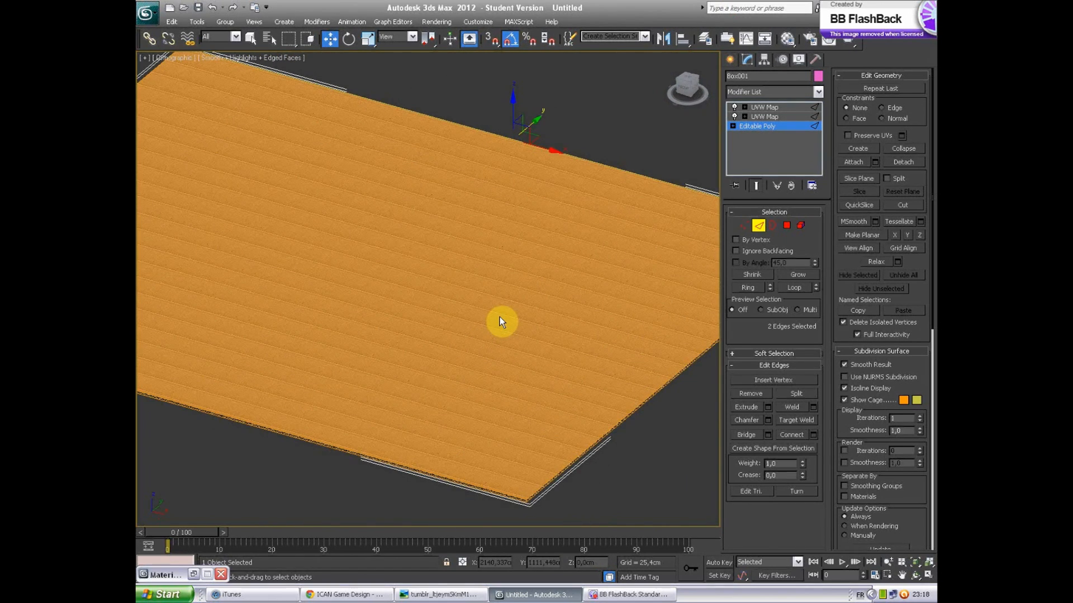
{"action": "scroll", "coordinate": [499, 317], "scroll_direction": "up", "scroll_amount": 8}
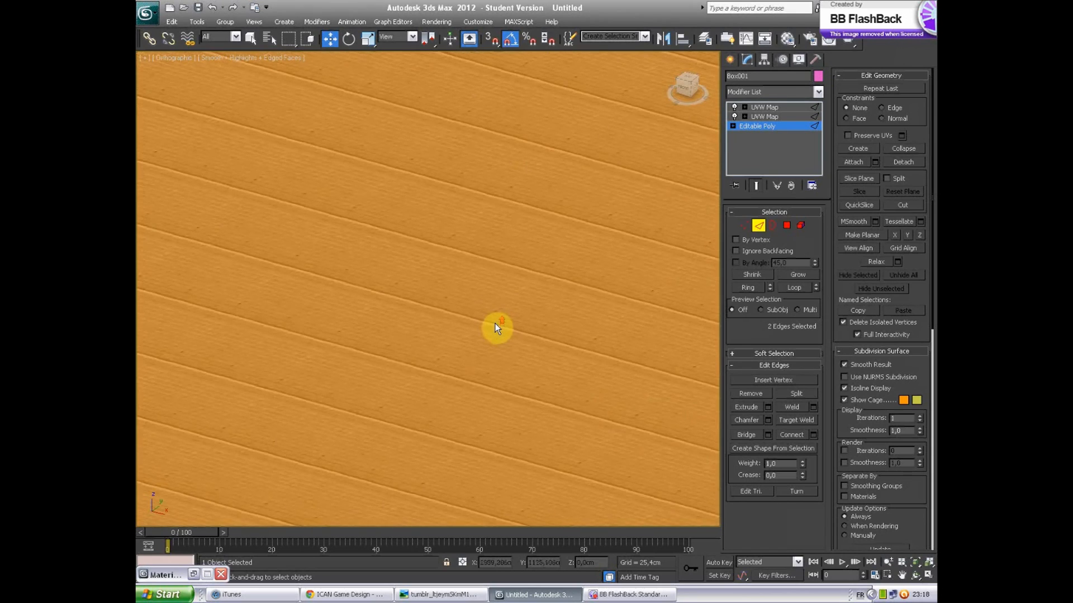
{"action": "scroll", "coordinate": [495, 327], "scroll_direction": "down", "scroll_amount": 7}
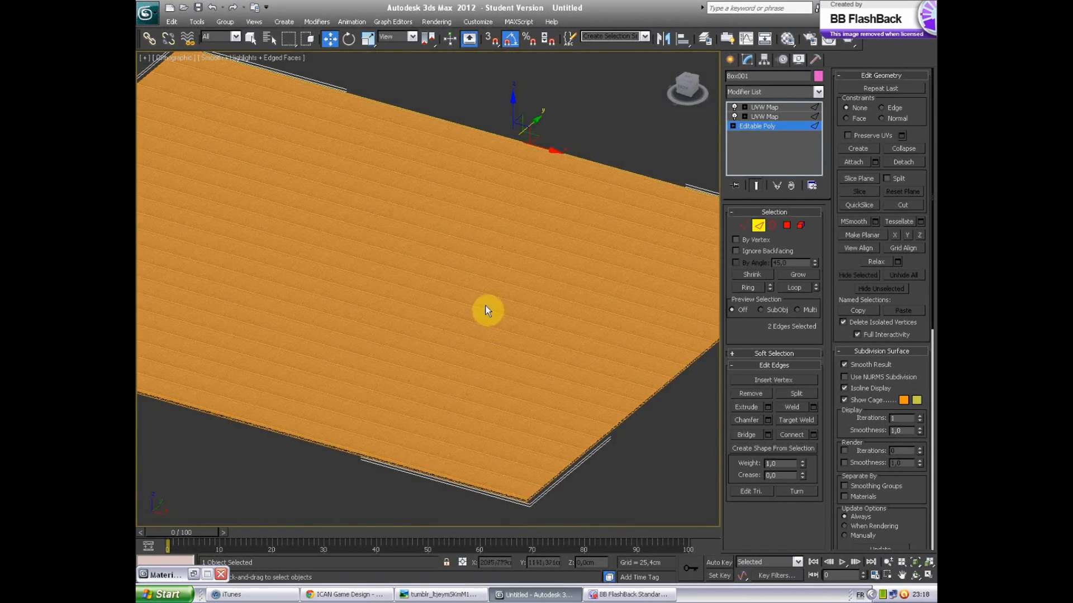
Step: Display the slab in wireframe and switch to the Front view, framed on its thin profile
{"action": "key", "text": "F3"}
{"action": "middle_click_drag", "start_coordinate": [479, 275], "coordinate": [541, 249]}
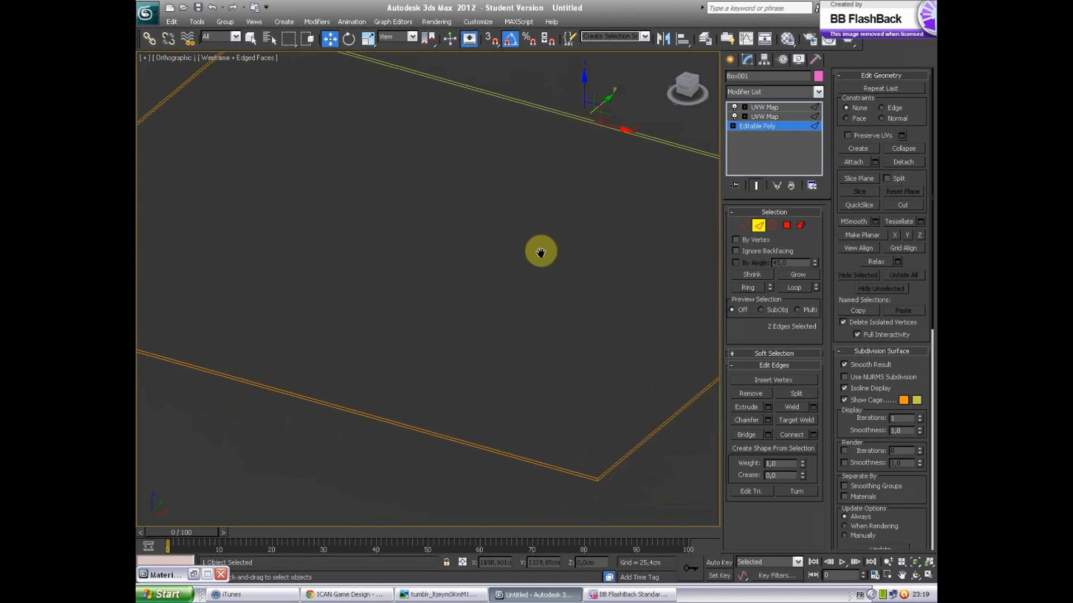
{"action": "key", "text": "f"}
{"action": "middle_click_drag", "start_coordinate": [580, 321], "coordinate": [288, 315]}
{"action": "scroll", "coordinate": [328, 317], "scroll_direction": "down", "scroll_amount": 9}
{"action": "middle_click_drag", "start_coordinate": [599, 326], "coordinate": [524, 328]}
{"action": "scroll", "coordinate": [520, 333], "scroll_direction": "up", "scroll_amount": 6}
{"action": "middle_click_drag", "start_coordinate": [433, 337], "coordinate": [453, 354]}
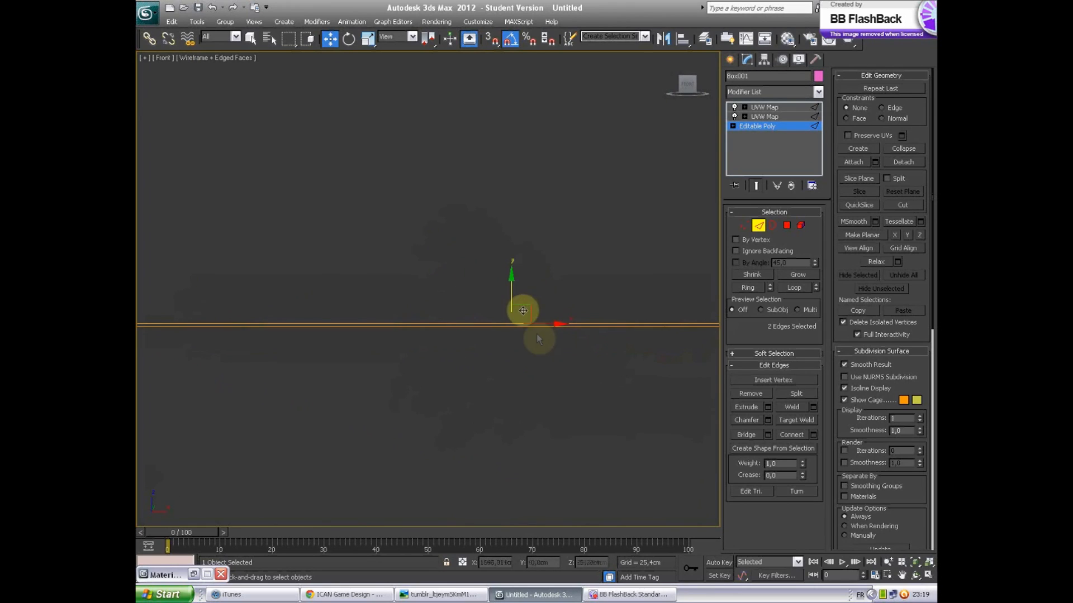
Step: Leave edge editing and try cloning the whole slab slightly upward as a single Copy
{"action": "left_click_drag", "start_coordinate": [511, 274], "coordinate": [514, 251]}
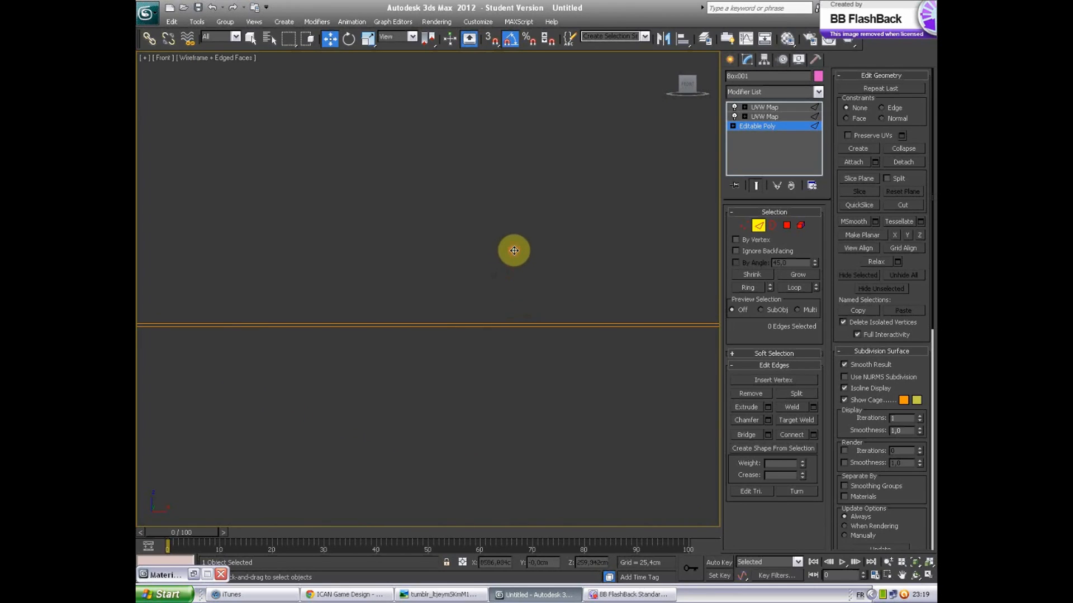
{"action": "left_click", "coordinate": [730, 59]}
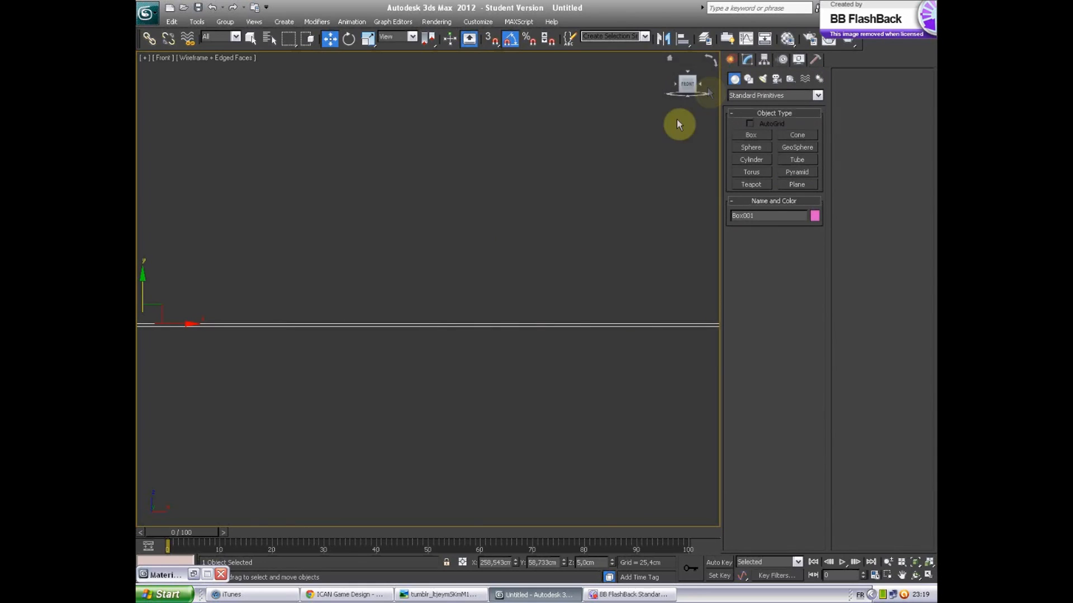
{"action": "middle_click_drag", "start_coordinate": [332, 247], "coordinate": [532, 247]}
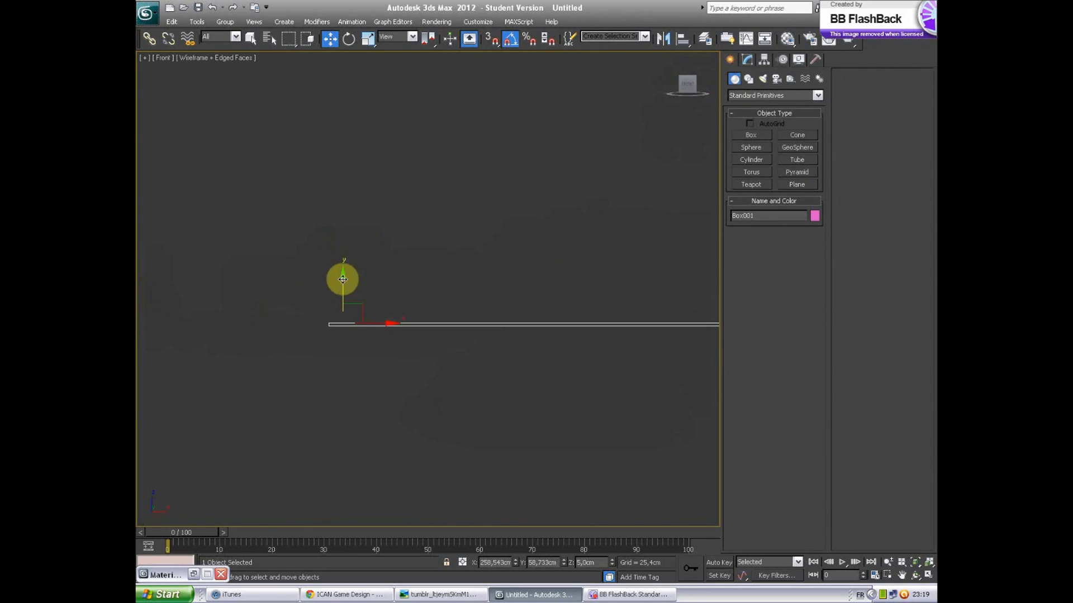
{"action": "left_click_drag", "start_coordinate": [343, 279], "coordinate": [340, 268], "text": "shift"}
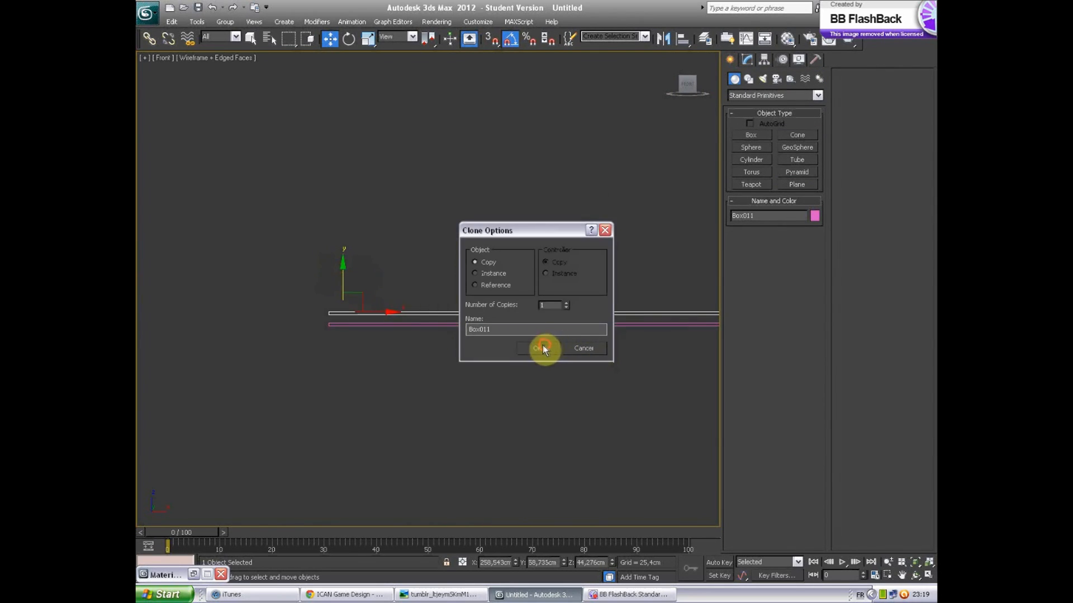
{"action": "left_click", "coordinate": [540, 348]}
Step: In the original slab's Editable Poly Edge mode, select the four edges running along Y on its two opposite sides
{"action": "middle_click_drag", "start_coordinate": [551, 335], "coordinate": [557, 374], "text": "alt"}
{"action": "scroll", "coordinate": [531, 346], "scroll_direction": "down", "scroll_amount": 5}
{"action": "scroll", "coordinate": [537, 318], "scroll_direction": "up", "scroll_amount": 5}
{"action": "middle_click_drag", "start_coordinate": [560, 326], "coordinate": [532, 288], "text": "alt"}
{"action": "middle_click_drag", "start_coordinate": [634, 285], "coordinate": [675, 237], "text": "alt"}
{"action": "left_click", "coordinate": [747, 59]}
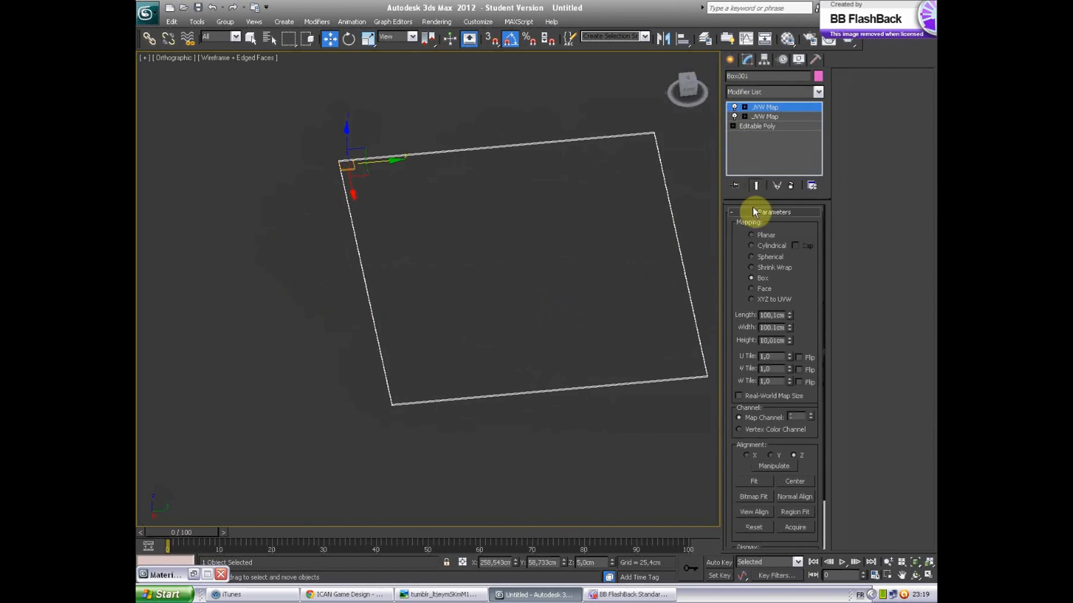
{"action": "left_click", "coordinate": [766, 125]}
{"action": "left_click", "coordinate": [758, 225]}
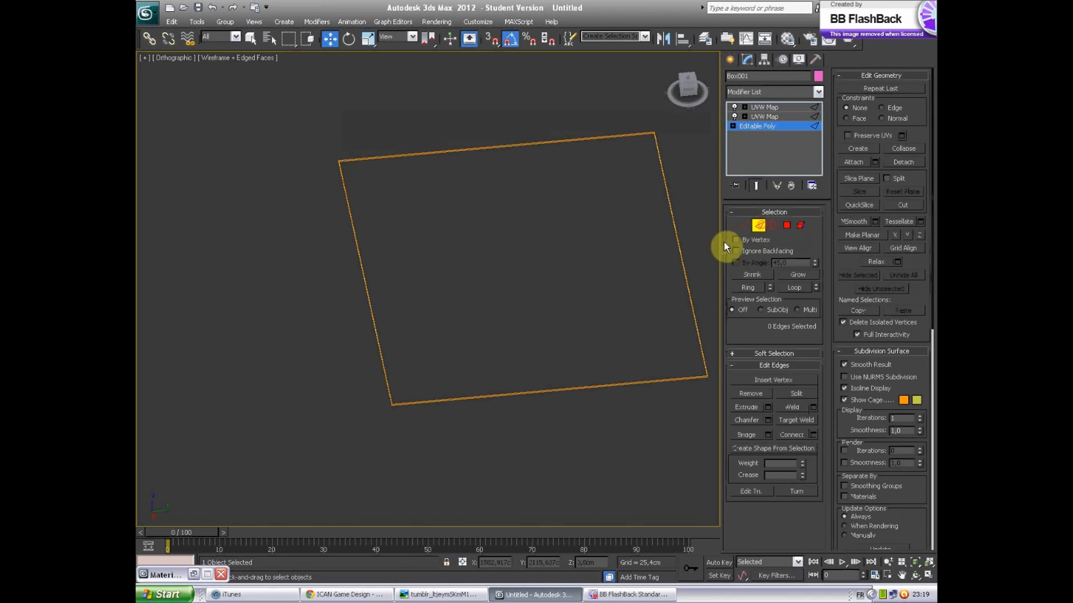
{"action": "left_click_drag", "start_coordinate": [306, 313], "coordinate": [682, 208]}
{"action": "left_click_drag", "start_coordinate": [493, 84], "coordinate": [581, 449]}
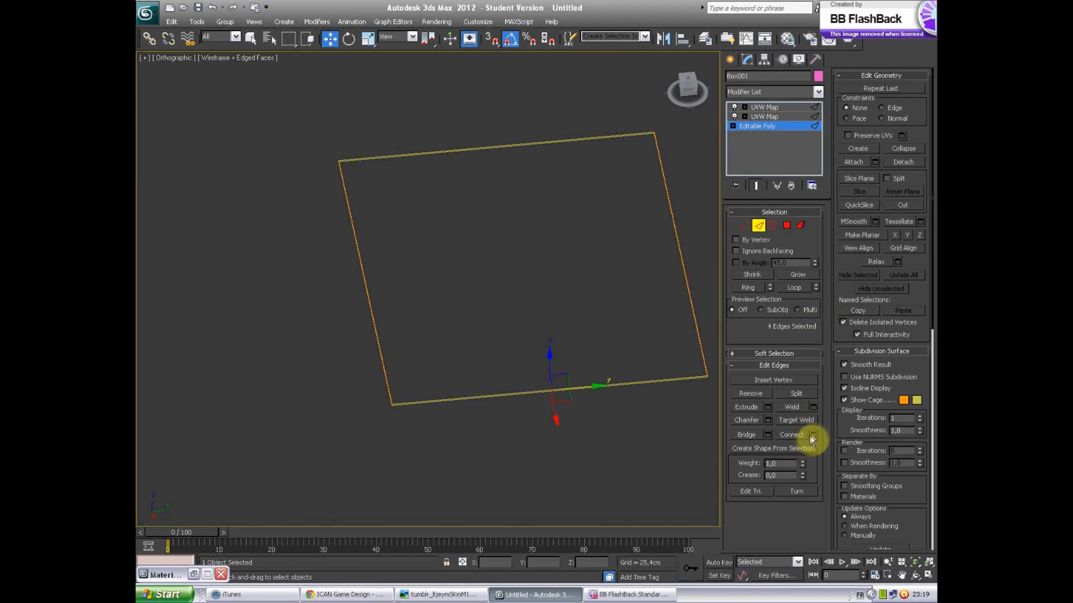
Step: Connect the four selected edges with six evenly spaced segments across the slab
{"action": "left_click", "coordinate": [638, 224]}
{"action": "left_click", "coordinate": [638, 224]}
{"action": "left_click", "coordinate": [638, 224]}
{"action": "left_click", "coordinate": [638, 224]}
{"action": "left_click", "coordinate": [638, 224]}
{"action": "left_click", "coordinate": [638, 224]}
{"action": "left_click", "coordinate": [638, 224]}
{"action": "left_click", "coordinate": [631, 224]}
{"action": "left_click", "coordinate": [631, 224]}
{"action": "left_click", "coordinate": [632, 272]}
{"action": "key", "text": "F3"}
{"action": "key", "text": "F3"}
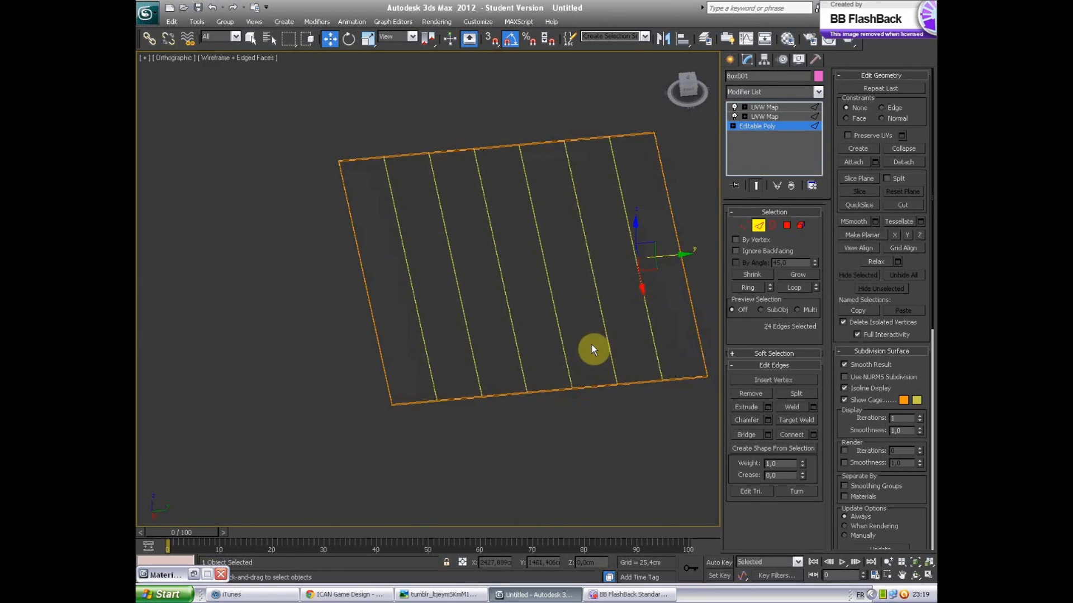
{"action": "middle_click_drag", "start_coordinate": [567, 360], "coordinate": [589, 352], "text": "alt"}
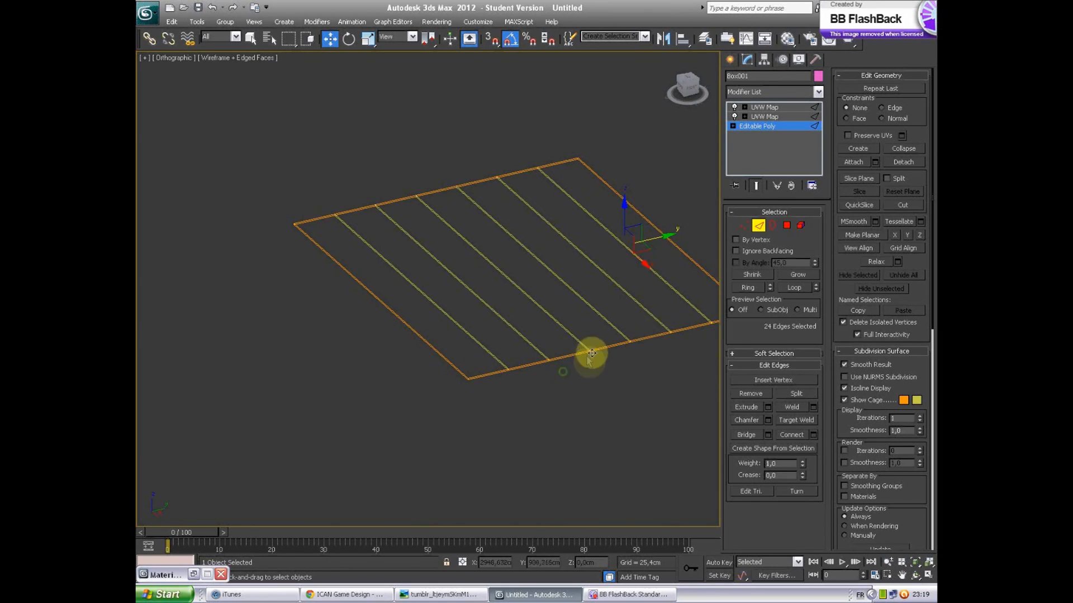
Step: Leave edge editing and clone the segmented slab directly above the original in the Front view as a single Copy
{"action": "left_click", "coordinate": [729, 61]}
{"action": "middle_click_drag", "start_coordinate": [558, 224], "coordinate": [373, 281]}
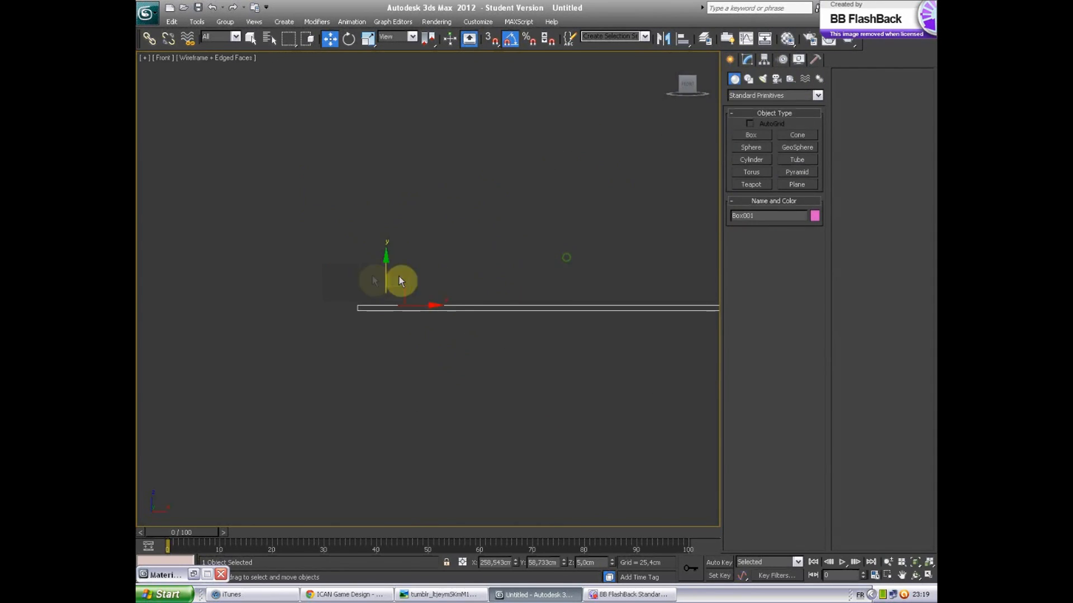
{"action": "left_click_drag", "start_coordinate": [384, 265], "coordinate": [385, 231], "text": "shift"}
{"action": "left_click", "coordinate": [552, 348]}
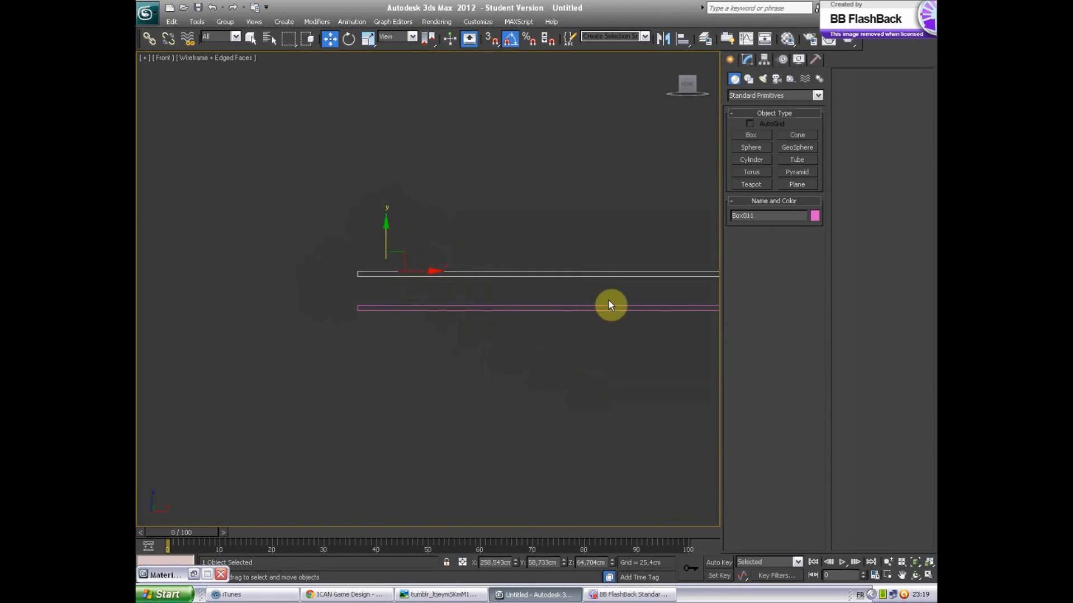
Step: In the upper slab copy's Editable Poly Vertex mode, select all its vertices and frame them in the Left view
{"action": "left_click", "coordinate": [749, 61]}
{"action": "left_click", "coordinate": [760, 126]}
{"action": "left_click", "coordinate": [742, 226]}
{"action": "middle_click_drag", "start_coordinate": [623, 289], "coordinate": [391, 283]}
{"action": "scroll", "coordinate": [420, 277], "scroll_direction": "down", "scroll_amount": 8}
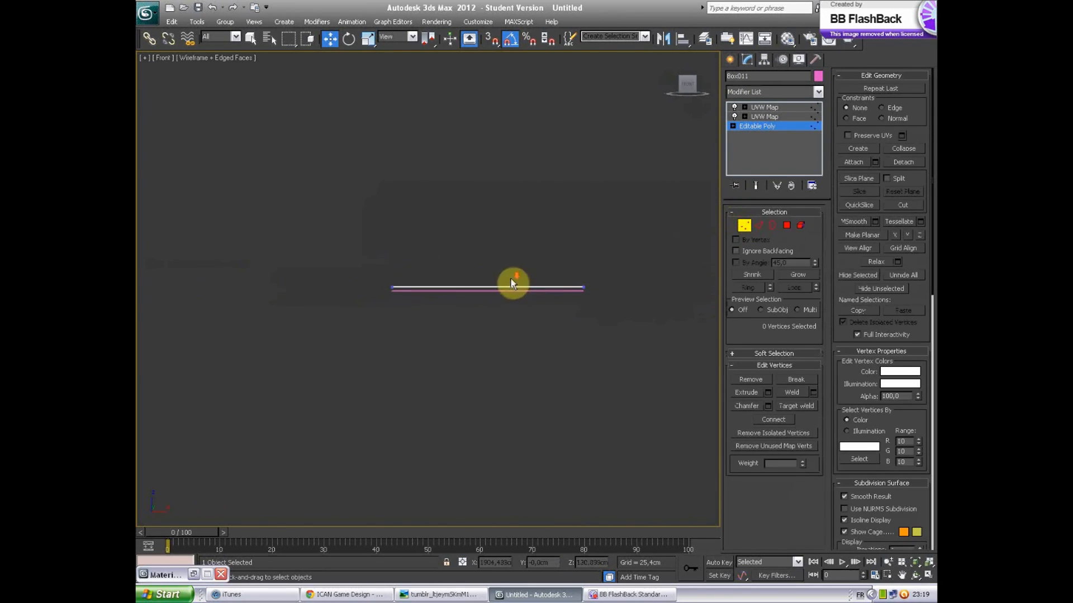
{"action": "left_click_drag", "start_coordinate": [667, 242], "coordinate": [306, 342]}
{"action": "scroll", "coordinate": [456, 332], "scroll_direction": "up", "scroll_amount": 6}
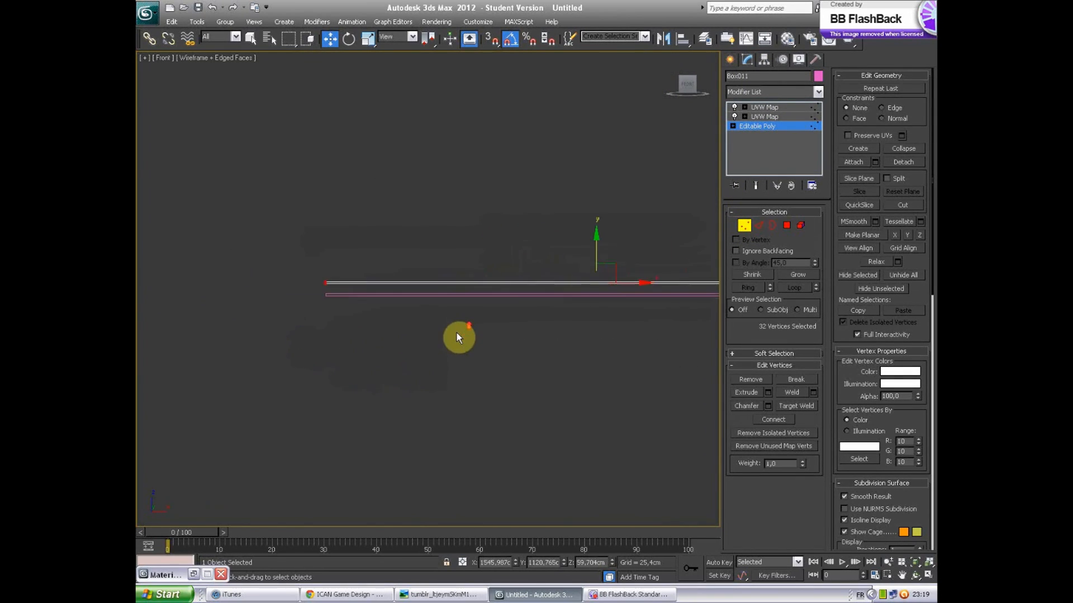
{"action": "middle_click_drag", "start_coordinate": [692, 354], "coordinate": [660, 391]}
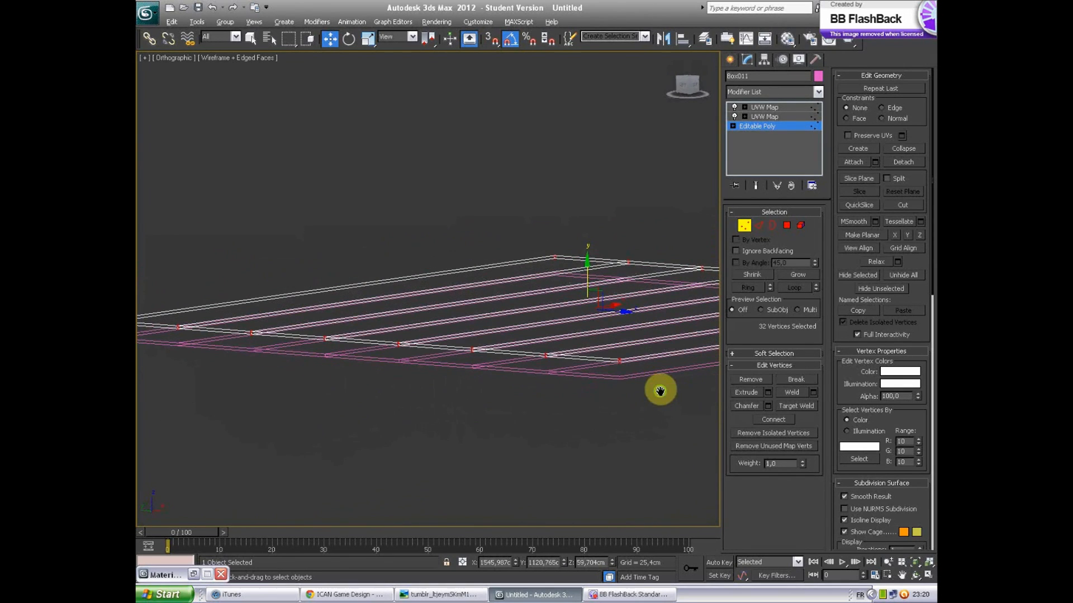
{"action": "key", "text": "l"}
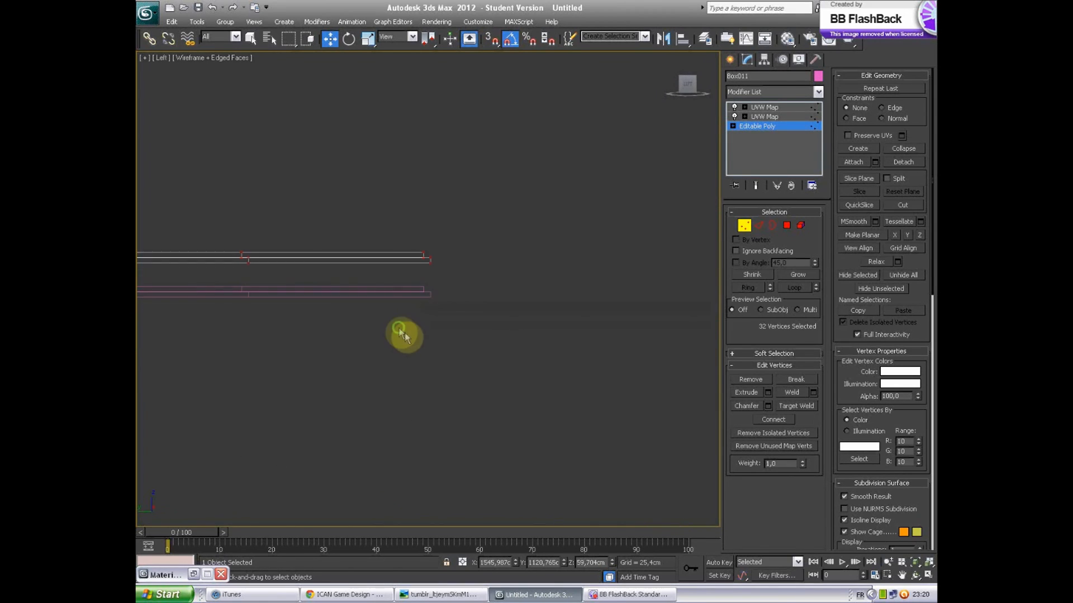
{"action": "key", "text": "z"}
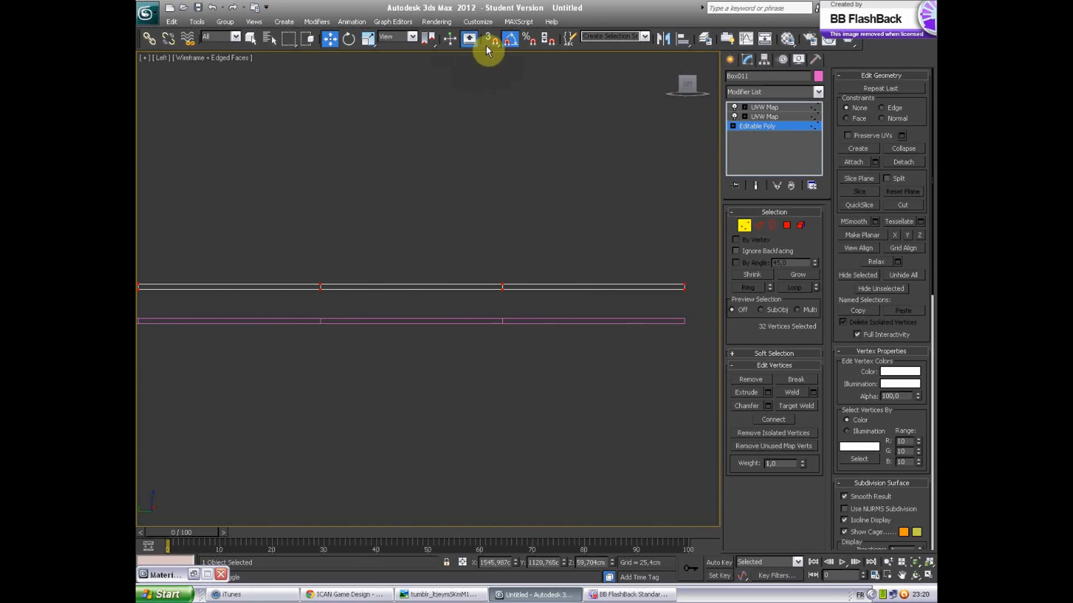
Step: Turn on 2.5D snapping and restrict the snap targets to Vertex, with Grid Points disabled
{"action": "left_click_drag", "start_coordinate": [486, 46], "coordinate": [492, 69]}
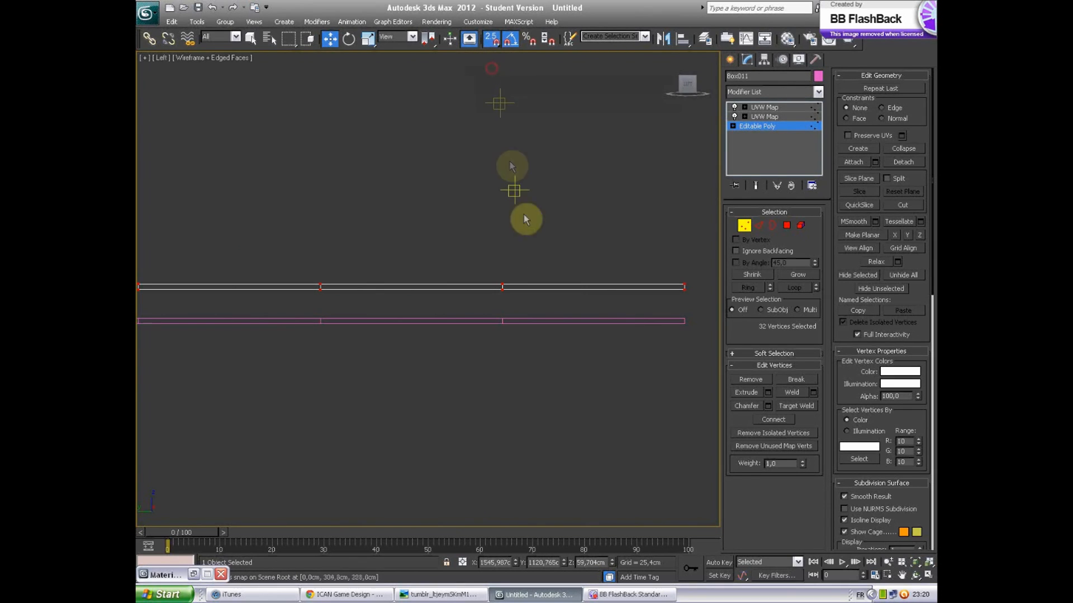
{"action": "scroll", "coordinate": [502, 289], "scroll_direction": "up", "scroll_amount": 5}
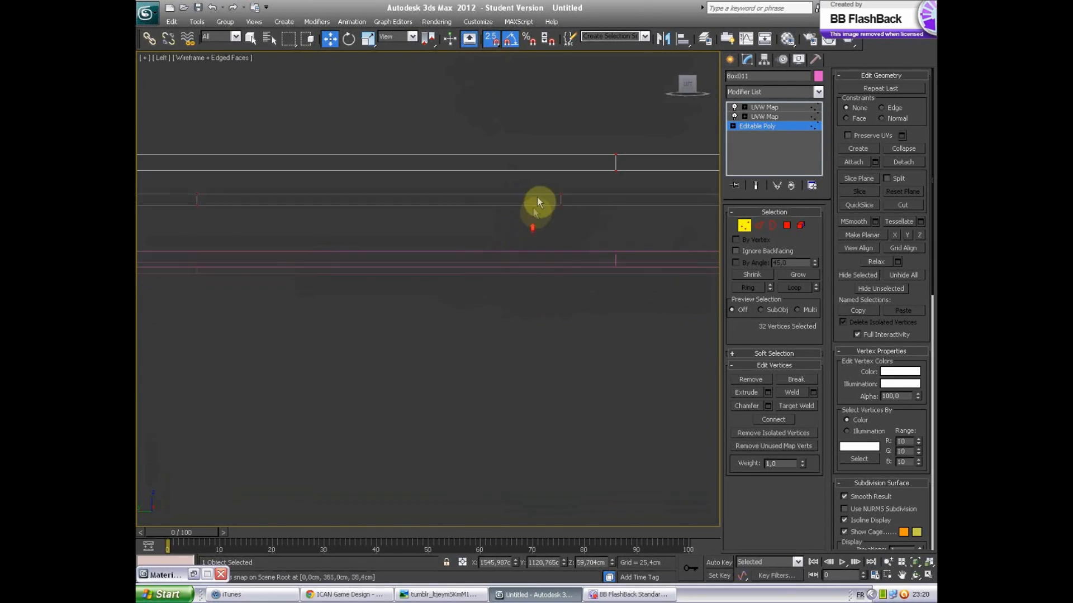
{"action": "right_click", "coordinate": [491, 39]}
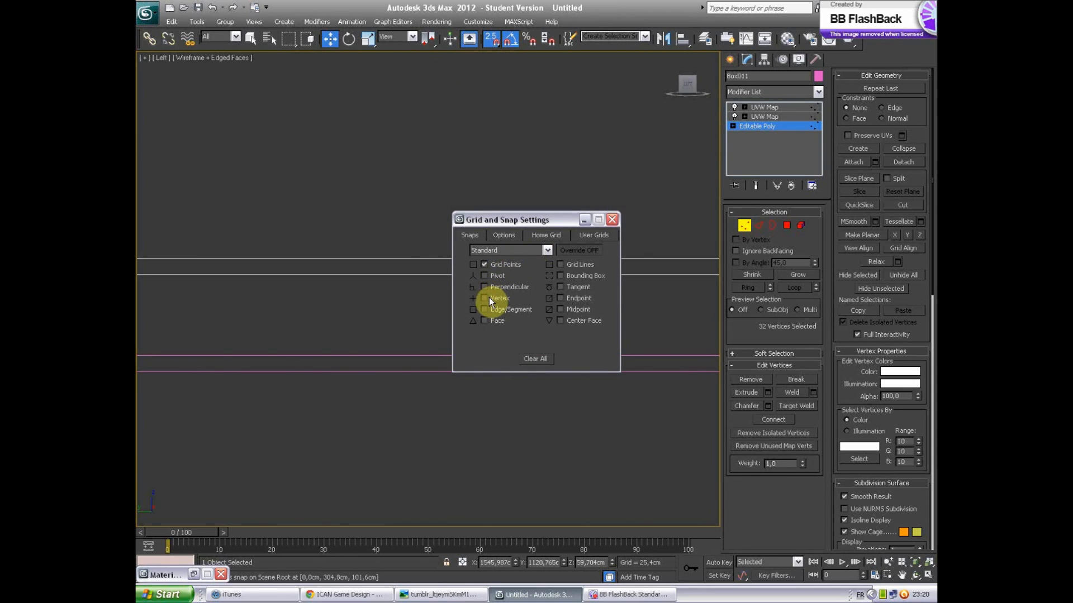
{"action": "left_click", "coordinate": [490, 265]}
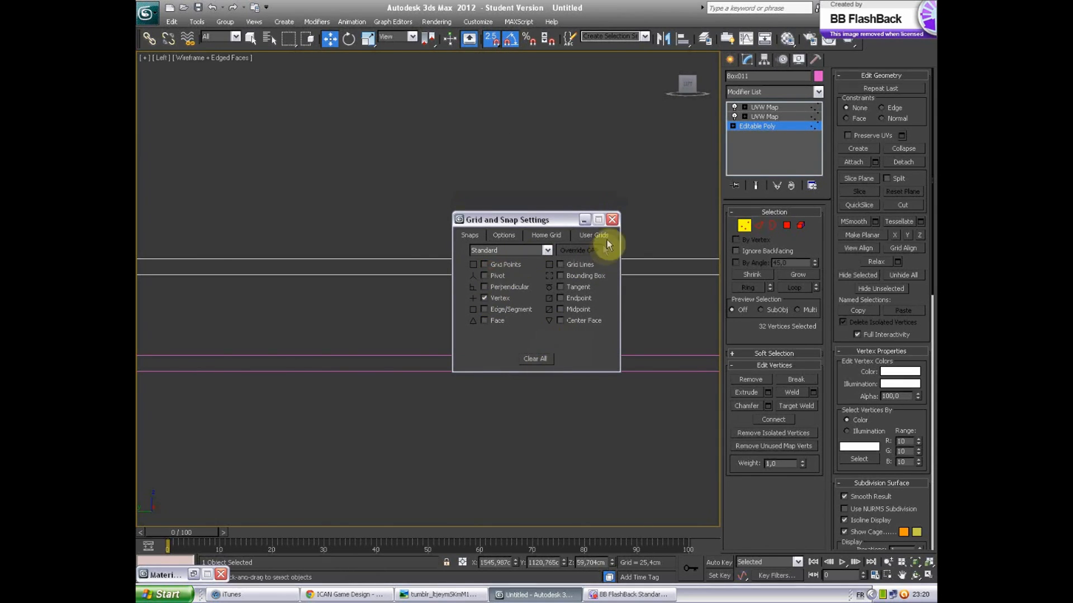
{"action": "left_click", "coordinate": [613, 221]}
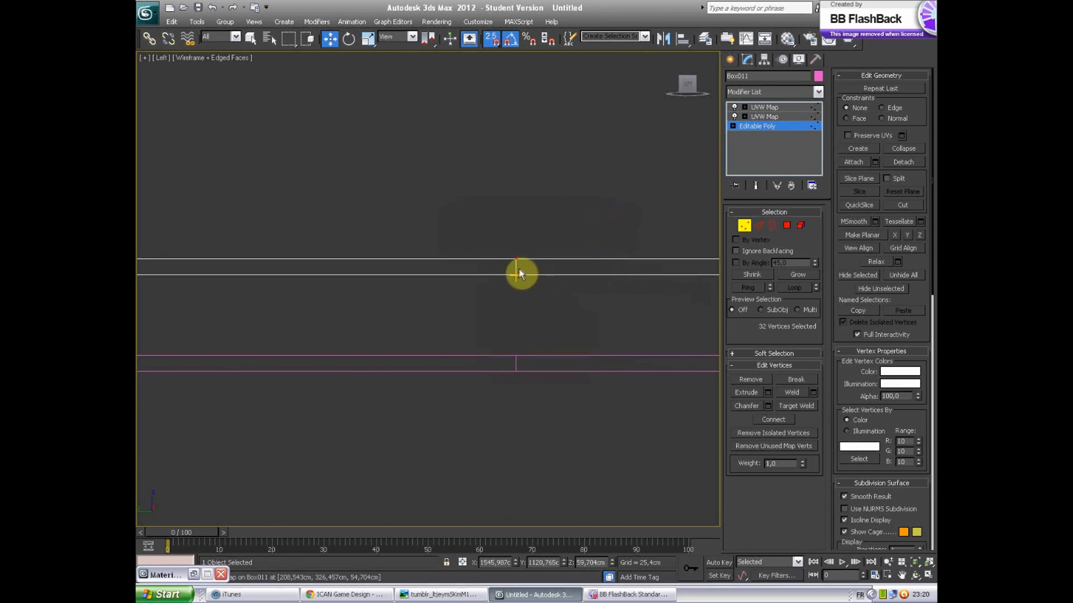
Step: Snap the selected vertices straight down so the copy rests directly on the original slab
{"action": "left_click_drag", "start_coordinate": [516, 275], "coordinate": [517, 348]}
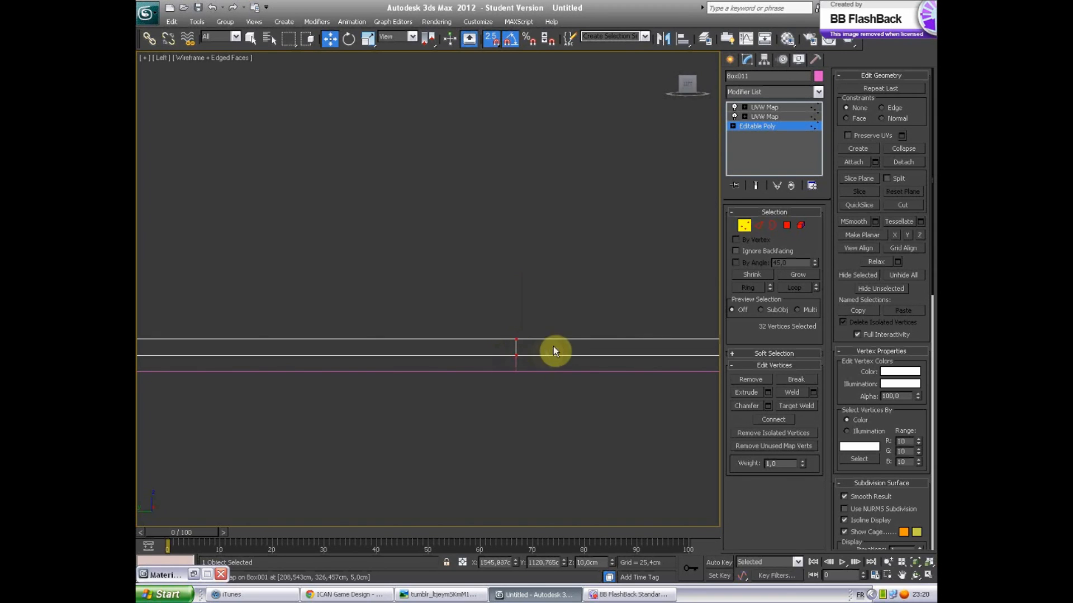
{"action": "middle_click_drag", "start_coordinate": [615, 308], "coordinate": [648, 327], "text": "alt"}
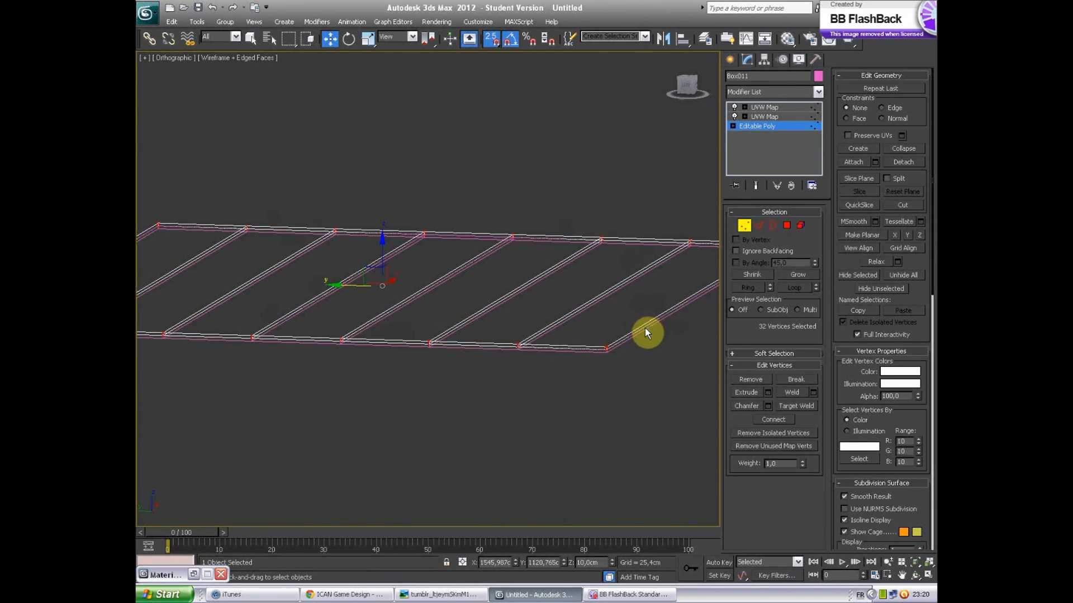
{"action": "middle_click_drag", "start_coordinate": [611, 276], "coordinate": [584, 290], "text": "alt"}
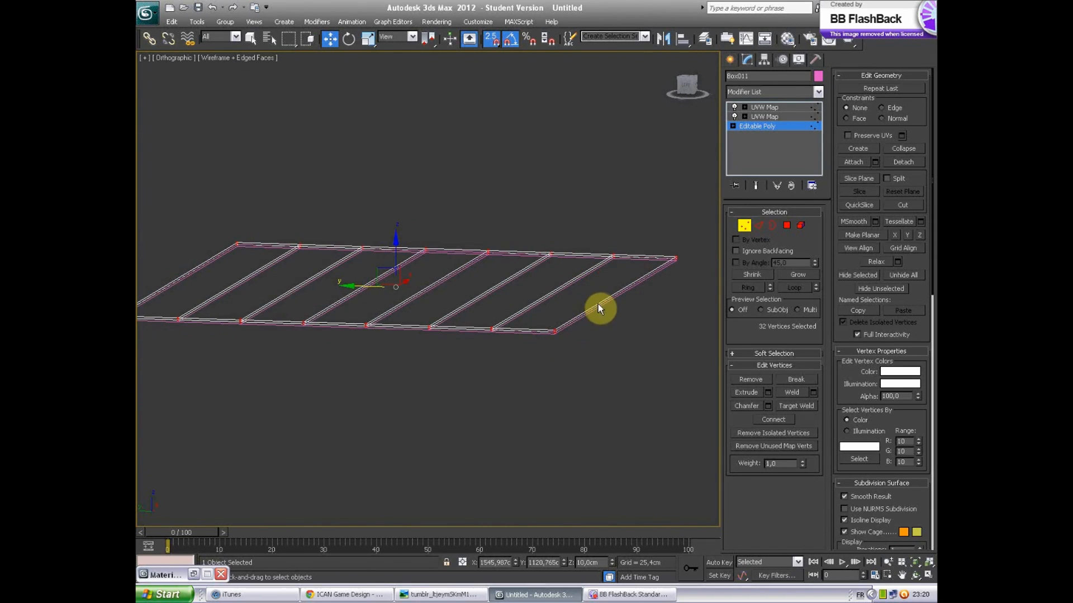
Step: In the Top view, select the copy's left-edge vertices and, with snapping off, move them inward along X to about 1807 cm
{"action": "key", "text": "t"}
{"action": "middle_click_drag", "start_coordinate": [632, 287], "coordinate": [387, 355]}
{"action": "scroll", "coordinate": [581, 300], "scroll_direction": "down", "scroll_amount": 4}
{"action": "scroll", "coordinate": [583, 305], "scroll_direction": "down", "scroll_amount": 5}
{"action": "middle_click_drag", "start_coordinate": [587, 258], "coordinate": [548, 282]}
{"action": "scroll", "coordinate": [548, 282], "scroll_direction": "up", "scroll_amount": 4}
{"action": "mouse_move", "coordinate": [447, 287]}
{"action": "middle_mouse_down"}
{"action": "mouse_move", "coordinate": [467, 304]}
{"action": "mouse_move", "coordinate": [471, 328]}
{"action": "mouse_move", "coordinate": [447, 293]}
{"action": "middle_mouse_up"}
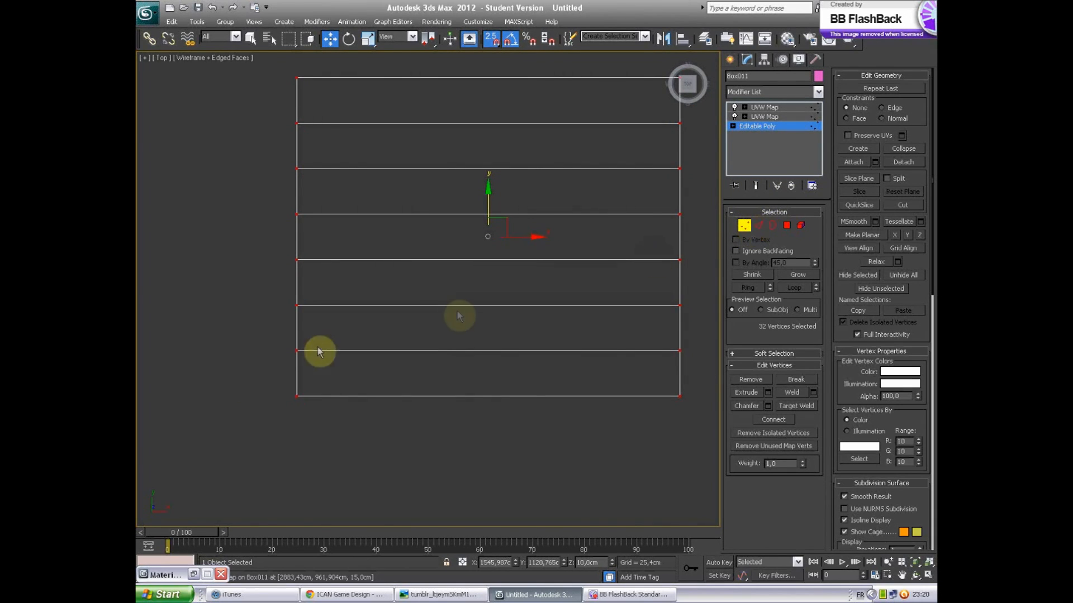
{"action": "left_click_drag", "start_coordinate": [229, 451], "coordinate": [328, 65]}
{"action": "left_click_drag", "start_coordinate": [343, 237], "coordinate": [563, 232]}
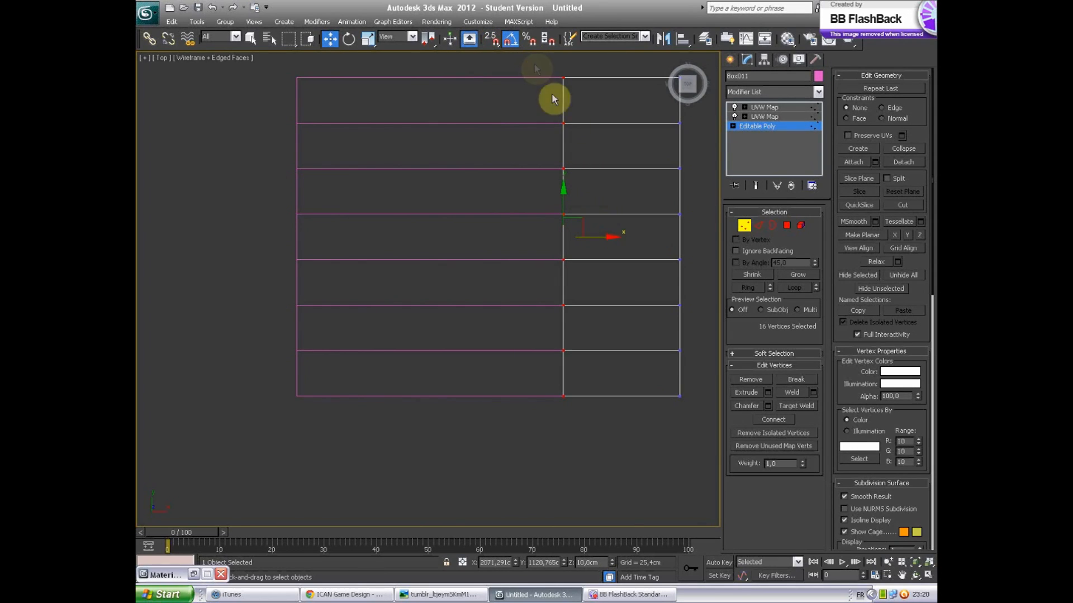
{"action": "left_click_drag", "start_coordinate": [608, 235], "coordinate": [565, 247]}
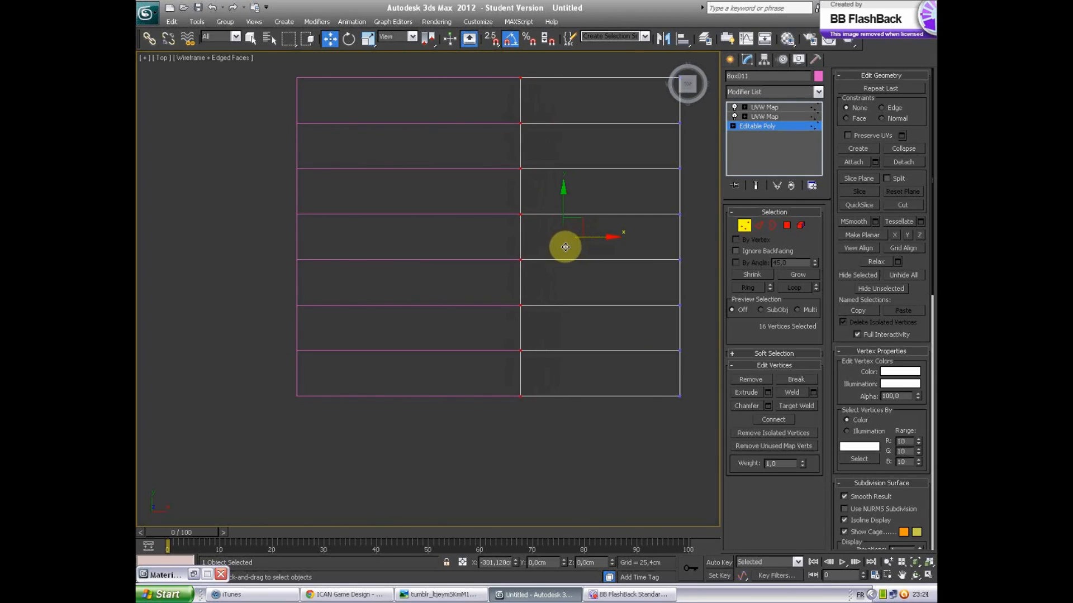
Step: Examine the stacked slabs in shaded and wireframe display from an orbited angle and from the Top view
{"action": "key", "text": "F3"}
{"action": "mouse_move", "coordinate": [575, 270]}
{"action": "middle_mouse_down", "text": "alt"}
{"action": "mouse_move", "coordinate": [598, 333]}
{"action": "mouse_move", "coordinate": [526, 424]}
{"action": "mouse_move", "coordinate": [567, 317]}
{"action": "mouse_move", "coordinate": [538, 342]}
{"action": "middle_mouse_up", "text": "alt"}
{"action": "key", "text": "F4"}
{"action": "key", "text": "F3"}
{"action": "key", "text": "F3"}
{"action": "key", "text": "t"}
{"action": "middle_click_drag", "start_coordinate": [659, 219], "coordinate": [357, 315]}
{"action": "scroll", "coordinate": [469, 291], "scroll_direction": "down", "scroll_amount": 2}
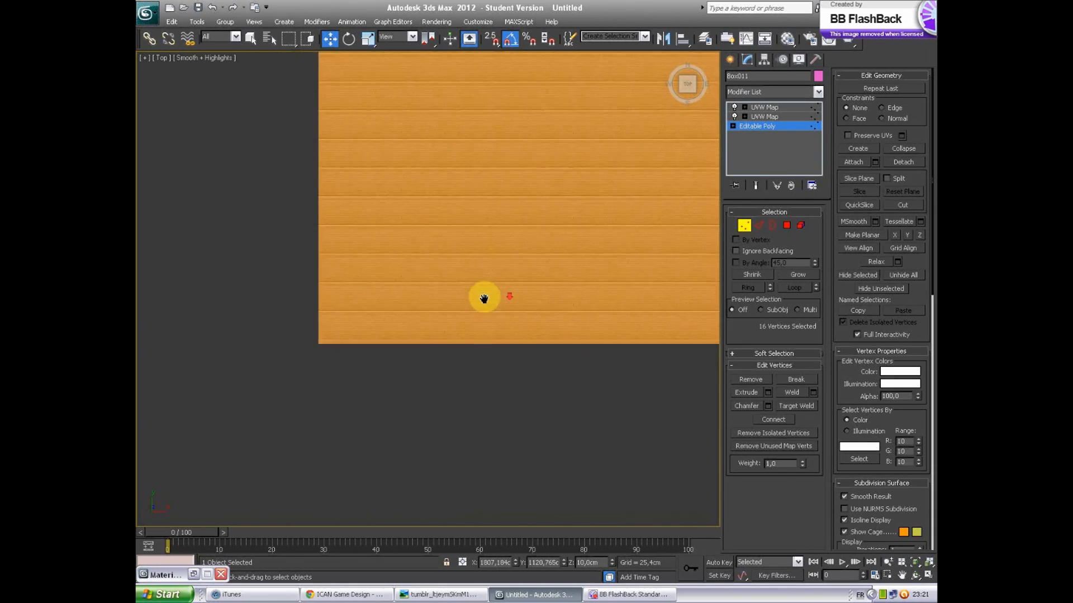
{"action": "key", "text": "F3"}
{"action": "scroll", "coordinate": [577, 311], "scroll_direction": "up", "scroll_amount": 3}
{"action": "middle_click_drag", "start_coordinate": [583, 311], "coordinate": [302, 360], "text": "alt"}
{"action": "key", "text": "t"}
{"action": "scroll", "coordinate": [362, 339], "scroll_direction": "up", "scroll_amount": 2}
{"action": "scroll", "coordinate": [575, 251], "scroll_direction": "down", "scroll_amount": 4}
{"action": "scroll", "coordinate": [526, 287], "scroll_direction": "up", "scroll_amount": 3}
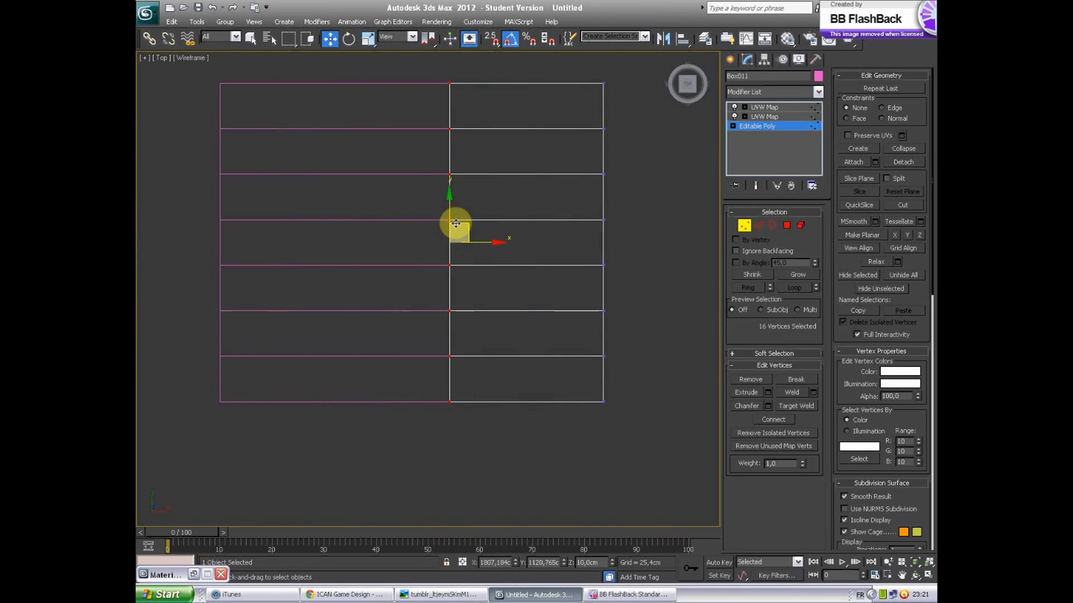
Step: Shift the vertex pairs along the upper slab's inner edge by differing amounts along X to form an irregular wavy outline
{"action": "left_click_drag", "start_coordinate": [394, 455], "coordinate": [506, 399]}
{"action": "left_click_drag", "start_coordinate": [437, 323], "coordinate": [472, 302]}
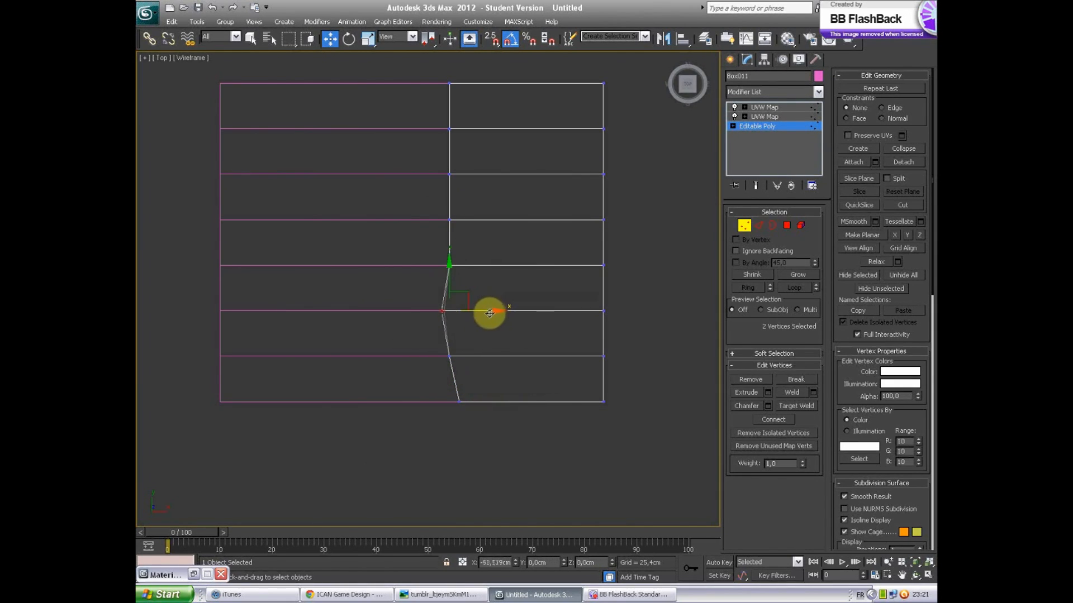
{"action": "left_click_drag", "start_coordinate": [490, 313], "coordinate": [488, 313]}
{"action": "left_click_drag", "start_coordinate": [442, 276], "coordinate": [510, 219]}
{"action": "left_click_drag", "start_coordinate": [436, 189], "coordinate": [515, 174]}
{"action": "left_click_drag", "start_coordinate": [445, 146], "coordinate": [500, 130]}
{"action": "left_click_drag", "start_coordinate": [447, 100], "coordinate": [483, 86]}
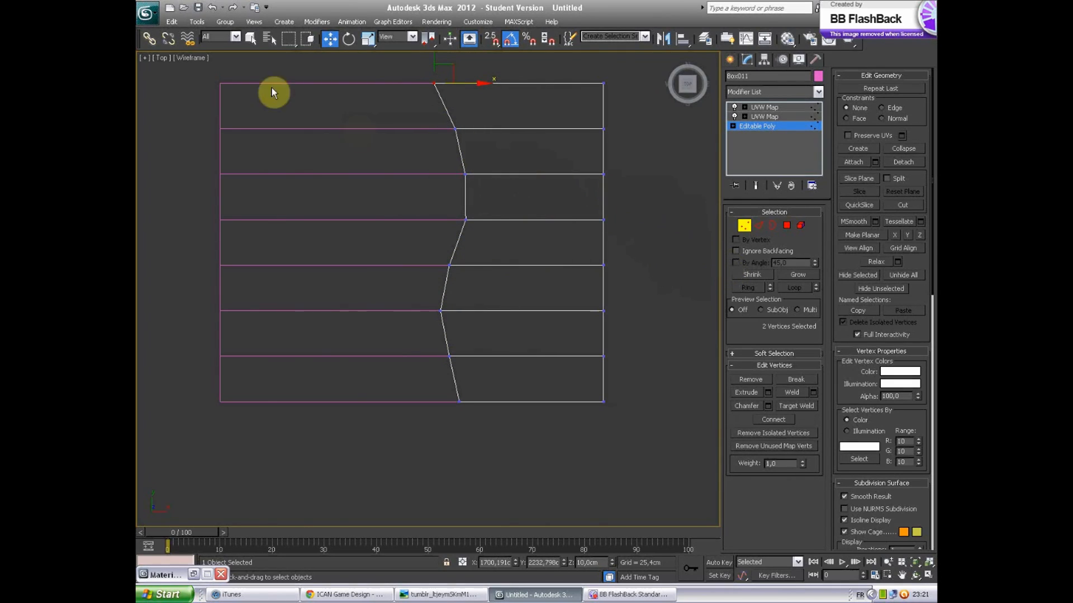
{"action": "middle_click_drag", "start_coordinate": [592, 200], "coordinate": [583, 222]}
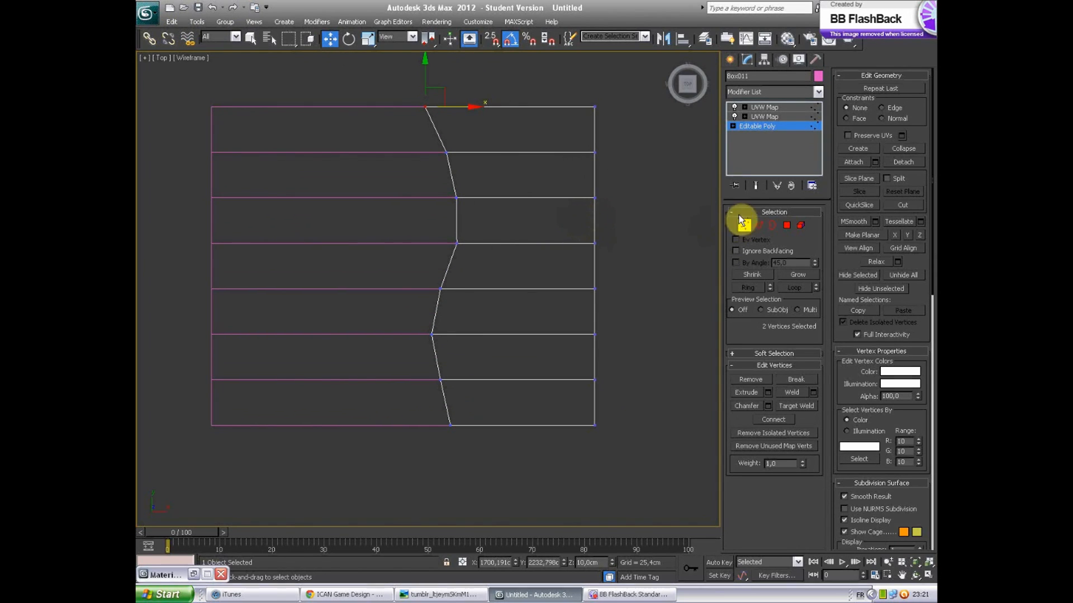
Step: Leave vertex editing and clone the wavy-edged slab upward along Z as a single Copy
{"action": "left_click", "coordinate": [730, 59]}
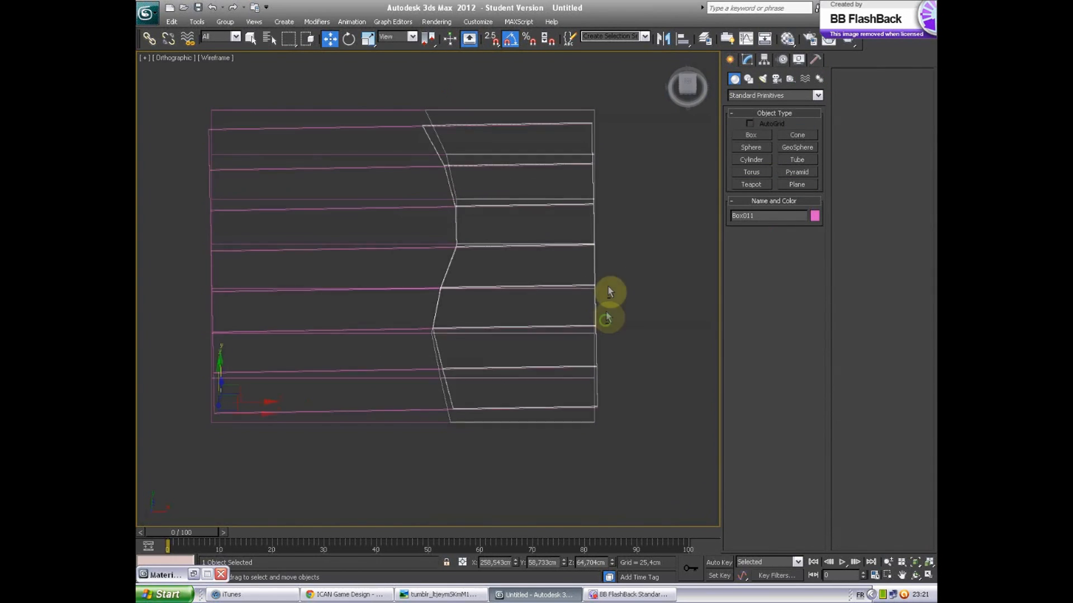
{"action": "middle_click_drag", "start_coordinate": [608, 288], "coordinate": [620, 241], "text": "alt"}
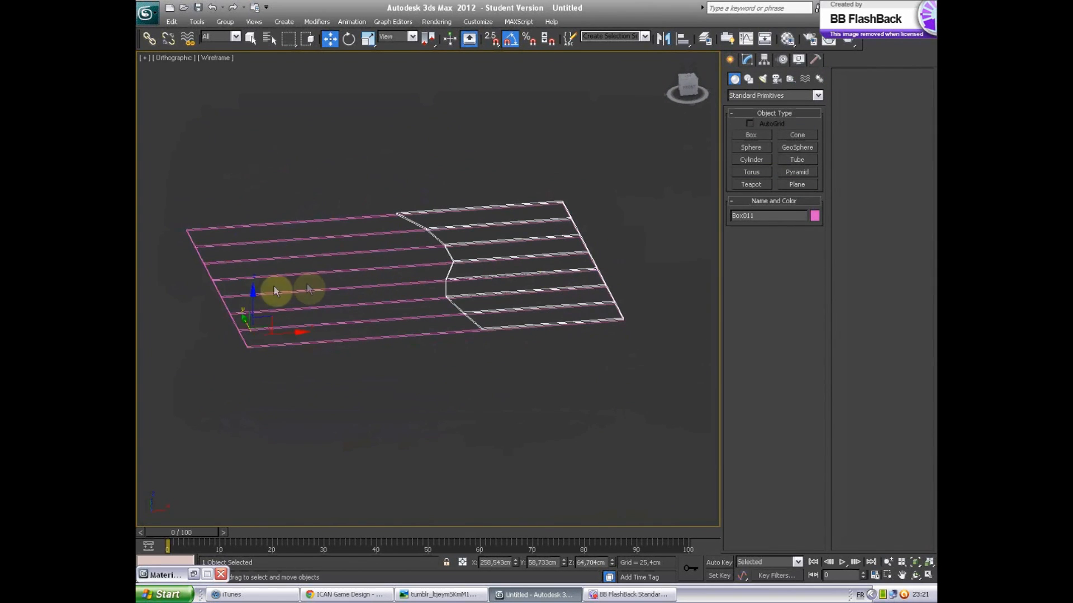
{"action": "left_click_drag", "start_coordinate": [253, 293], "coordinate": [255, 288], "text": "shift"}
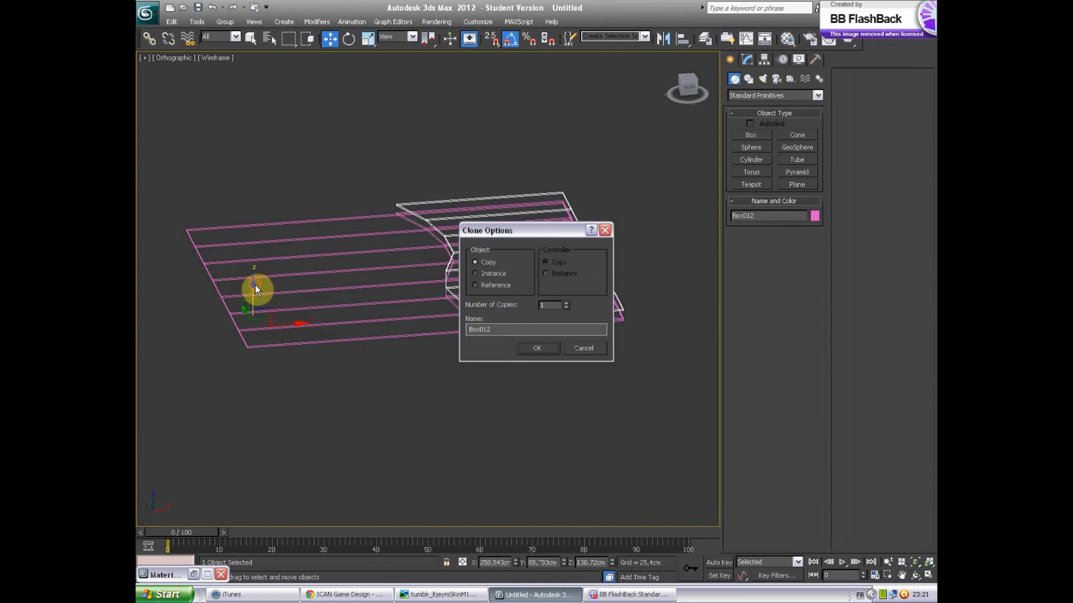
{"action": "left_click", "coordinate": [535, 348]}
Step: In the Front view, enter the new copy's Editable Poly Vertex mode and select all its vertices
{"action": "mouse_move", "coordinate": [648, 286]}
{"action": "middle_mouse_down"}
{"action": "mouse_move", "coordinate": [602, 251]}
{"action": "mouse_move", "coordinate": [237, 254]}
{"action": "middle_mouse_up"}
{"action": "key", "text": "f"}
{"action": "middle_click_drag", "start_coordinate": [577, 241], "coordinate": [201, 242]}
{"action": "middle_click_drag", "start_coordinate": [541, 237], "coordinate": [177, 246]}
{"action": "middle_click_drag", "start_coordinate": [493, 256], "coordinate": [327, 254]}
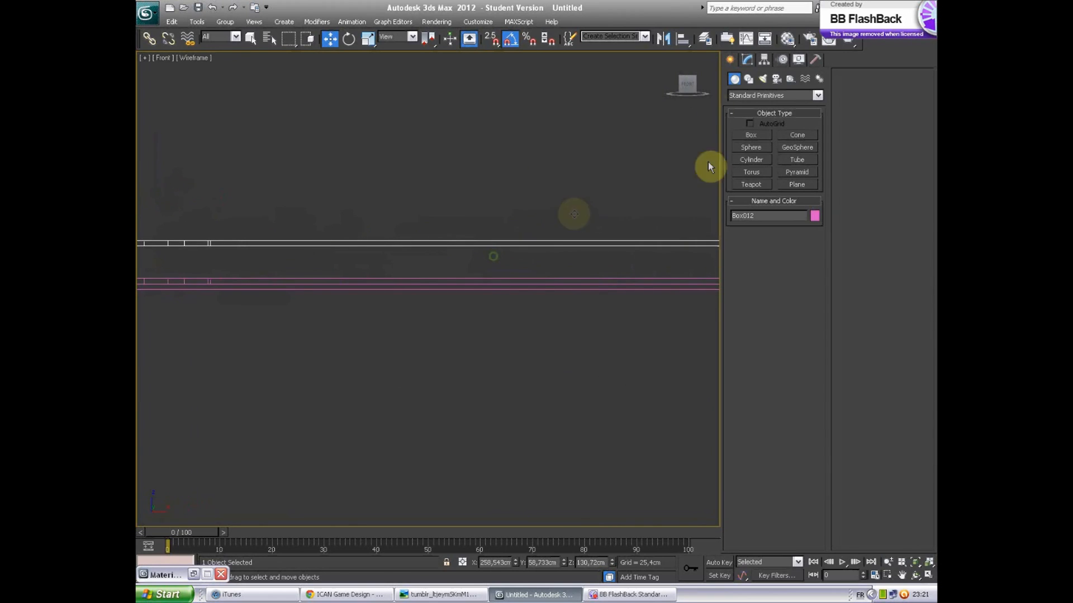
{"action": "left_click", "coordinate": [746, 60]}
{"action": "left_click", "coordinate": [753, 126]}
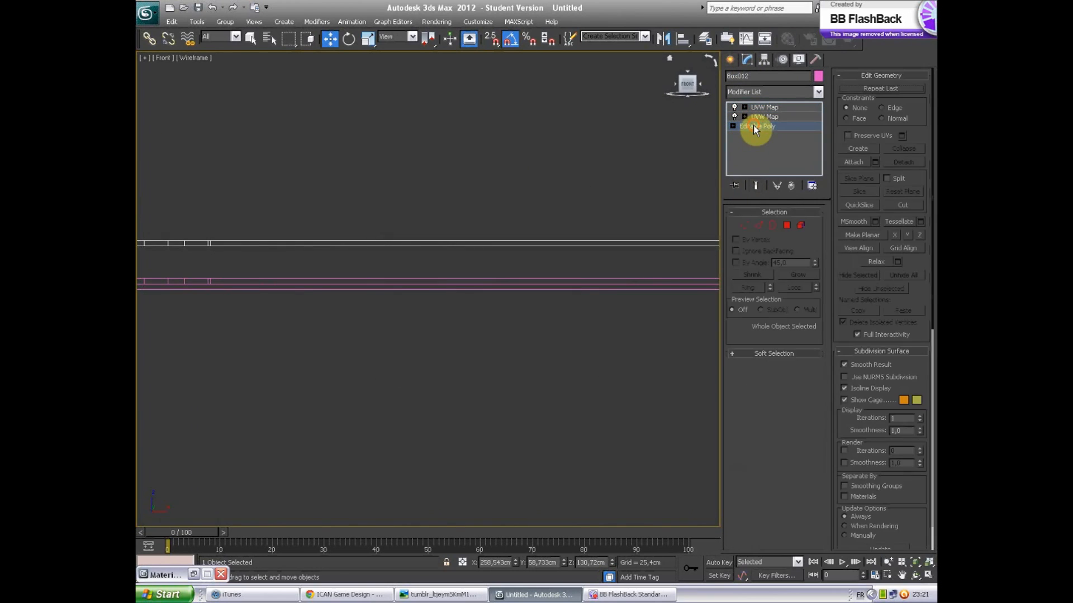
{"action": "left_click", "coordinate": [744, 225]}
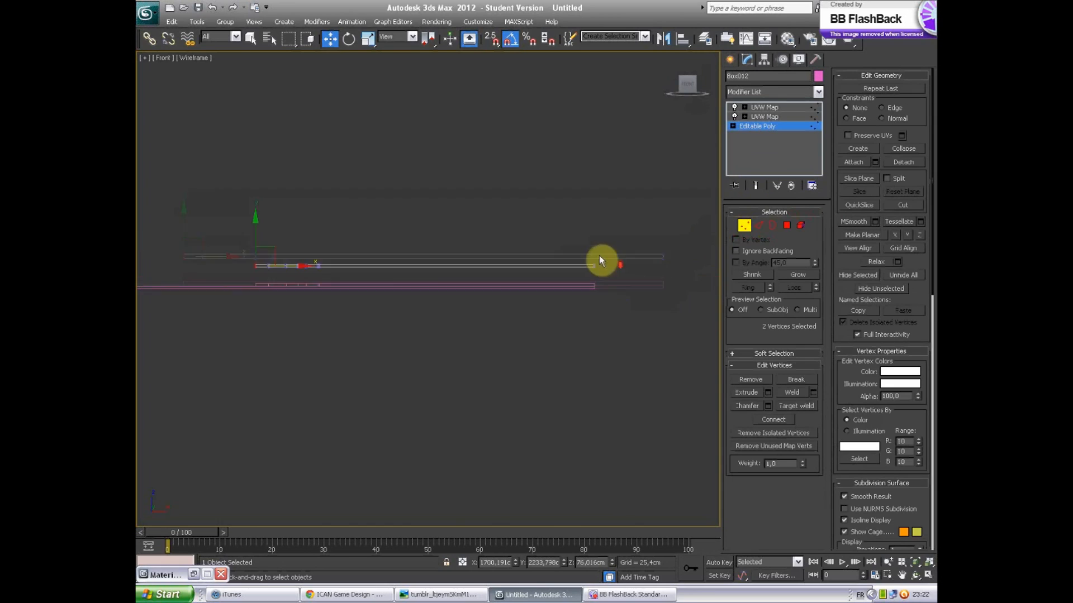
{"action": "left_click_drag", "start_coordinate": [234, 177], "coordinate": [640, 300]}
Step: Turn 2.5D snapping back on and snap the selected vertices down so the new copy sits directly on the wavy-edged slab
{"action": "middle_click_drag", "start_coordinate": [336, 317], "coordinate": [439, 315]}
{"action": "scroll", "coordinate": [460, 307], "scroll_direction": "up", "scroll_amount": 5}
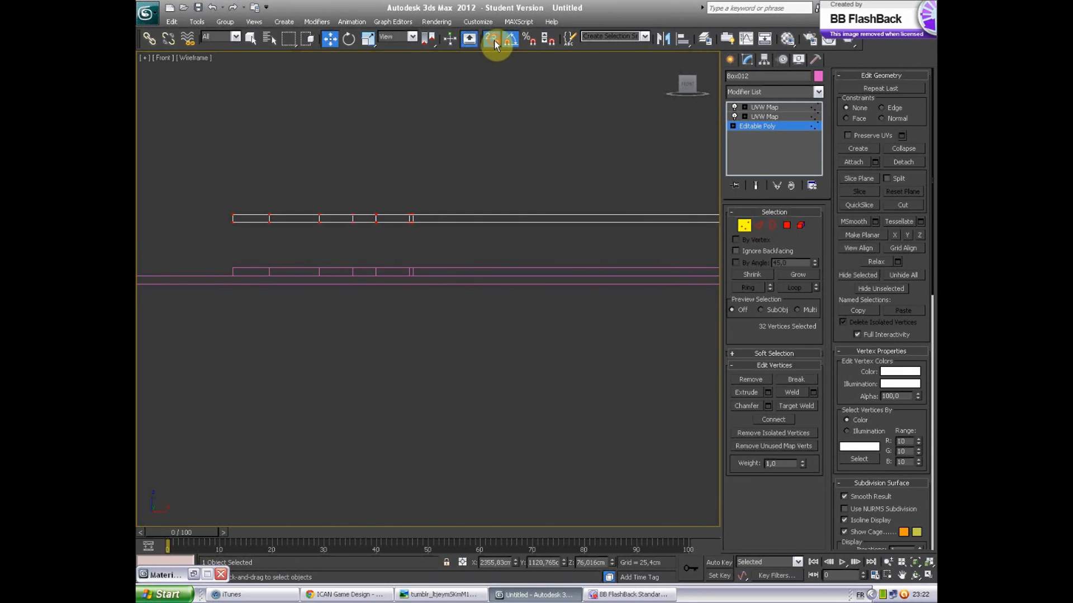
{"action": "middle_click_drag", "start_coordinate": [431, 166], "coordinate": [460, 156]}
{"action": "scroll", "coordinate": [492, 175], "scroll_direction": "up", "scroll_amount": 4}
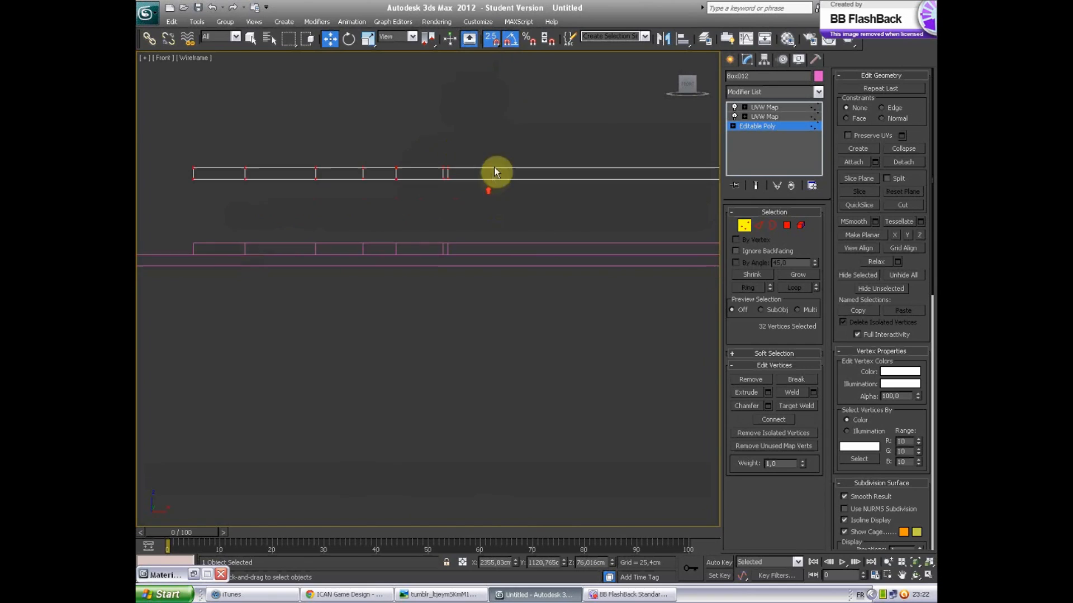
{"action": "middle_click_drag", "start_coordinate": [487, 215], "coordinate": [474, 225]}
{"action": "left_click_drag", "start_coordinate": [449, 190], "coordinate": [453, 270]}
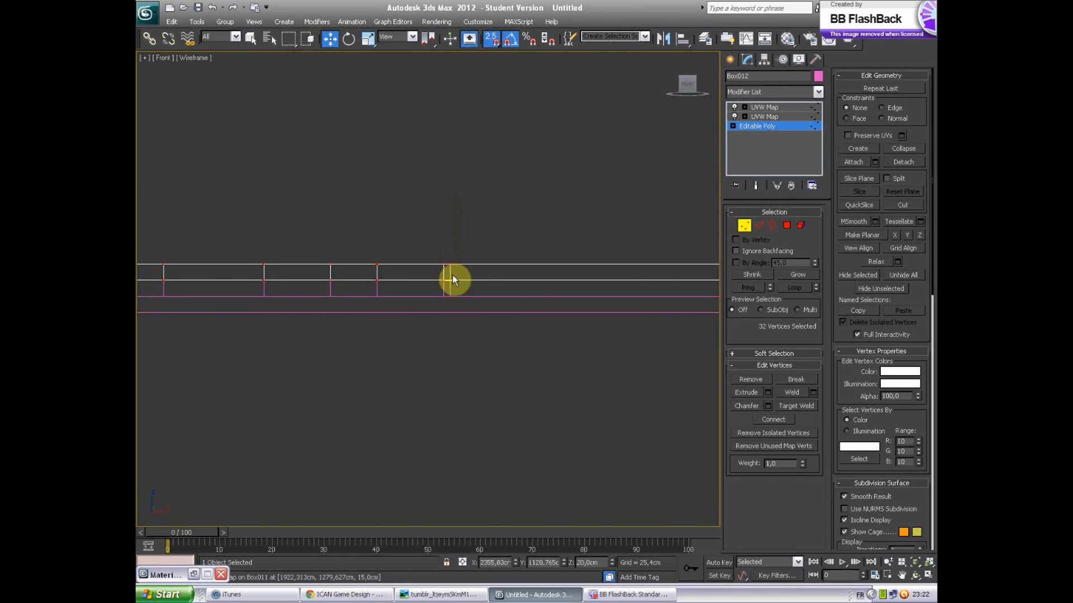
Step: In the Top view, select the top slab's wavy-edge vertices and, with snapping off, move them inward along X to about 1910 cm
{"action": "key", "text": "t"}
{"action": "scroll", "coordinate": [544, 292], "scroll_direction": "down", "scroll_amount": 10}
{"action": "middle_click_drag", "start_coordinate": [596, 297], "coordinate": [213, 465]}
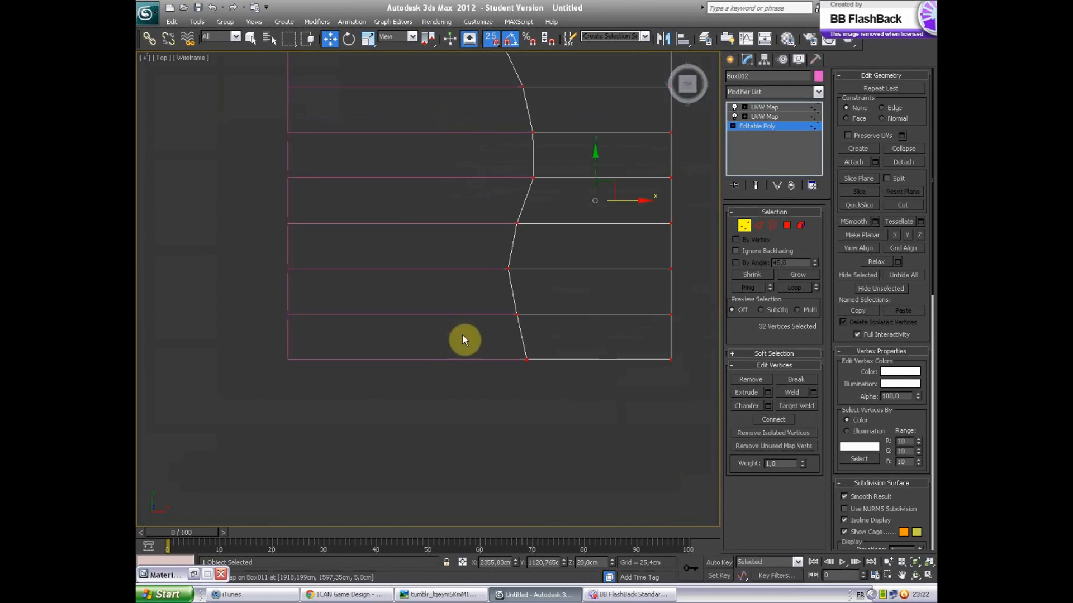
{"action": "middle_click_drag", "start_coordinate": [504, 375], "coordinate": [462, 445]}
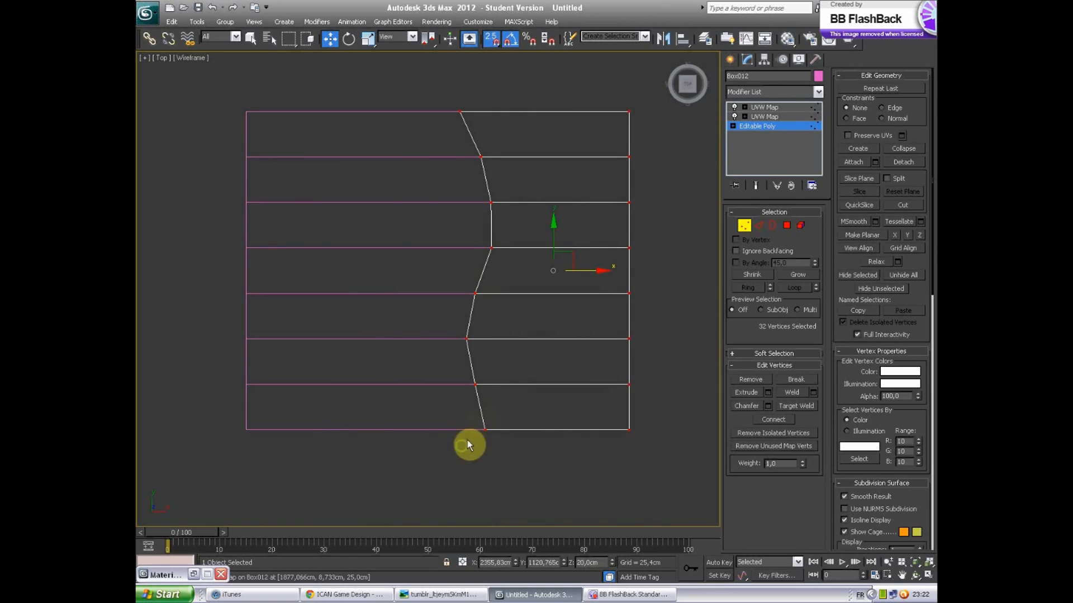
{"action": "left_click_drag", "start_coordinate": [444, 90], "coordinate": [525, 446]}
{"action": "left_click_drag", "start_coordinate": [528, 274], "coordinate": [503, 271]}
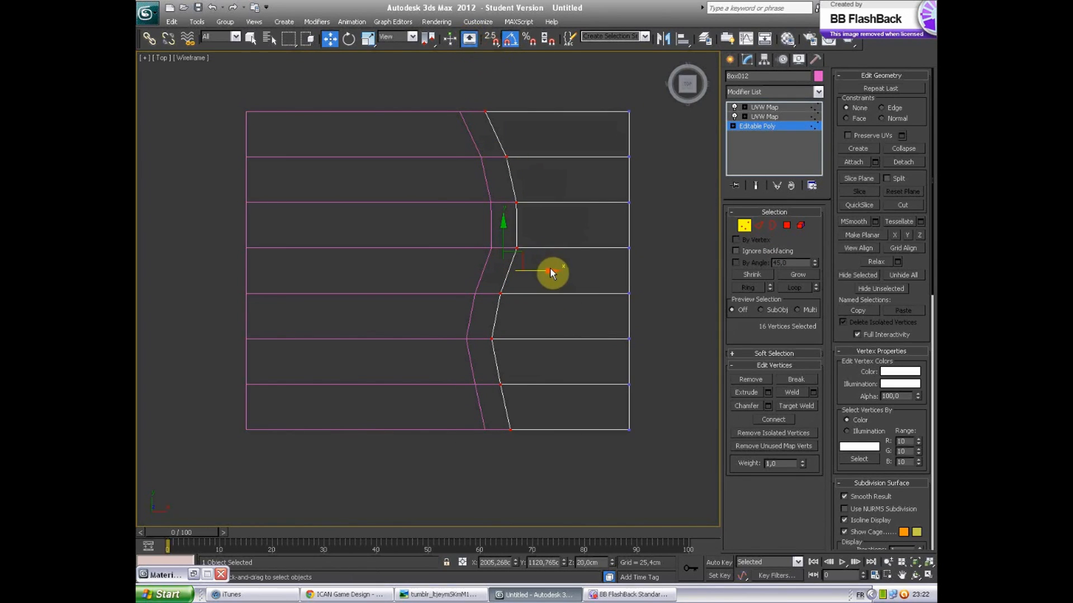
{"action": "left_click_drag", "start_coordinate": [549, 269], "coordinate": [535, 270]}
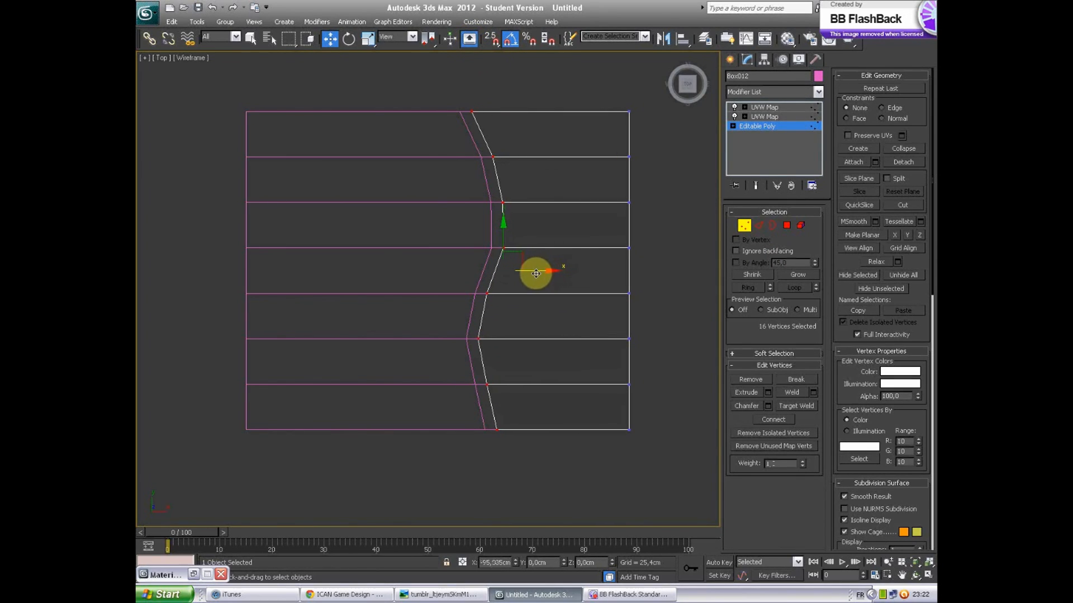
{"action": "middle_click_drag", "start_coordinate": [510, 445], "coordinate": [553, 358], "text": "alt"}
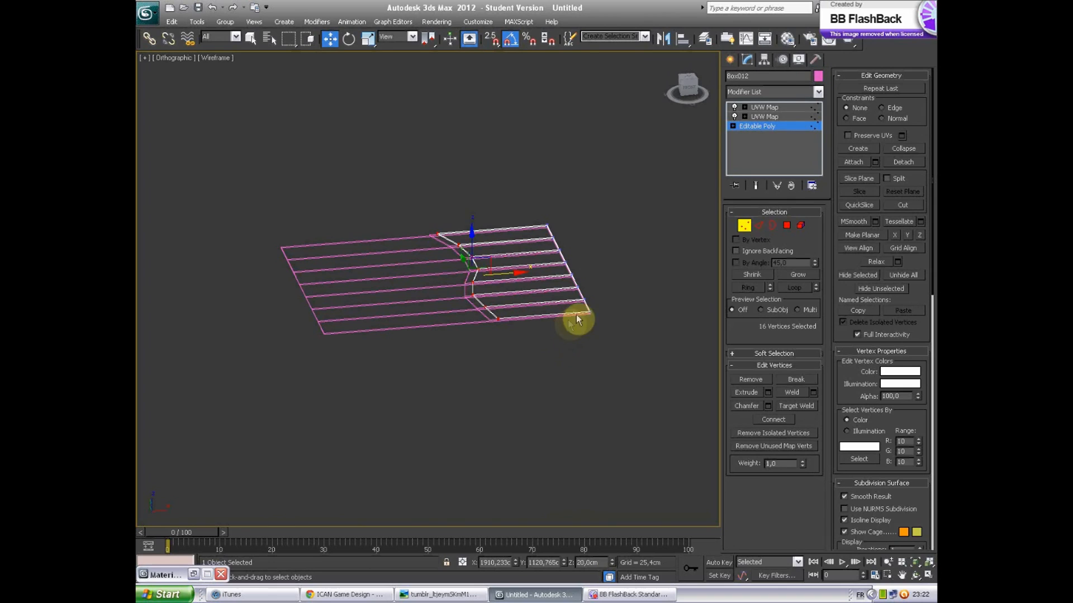
Step: Leave vertex editing and clone the top wavy-edged slab upward along Z as a single Copy
{"action": "left_click", "coordinate": [730, 61]}
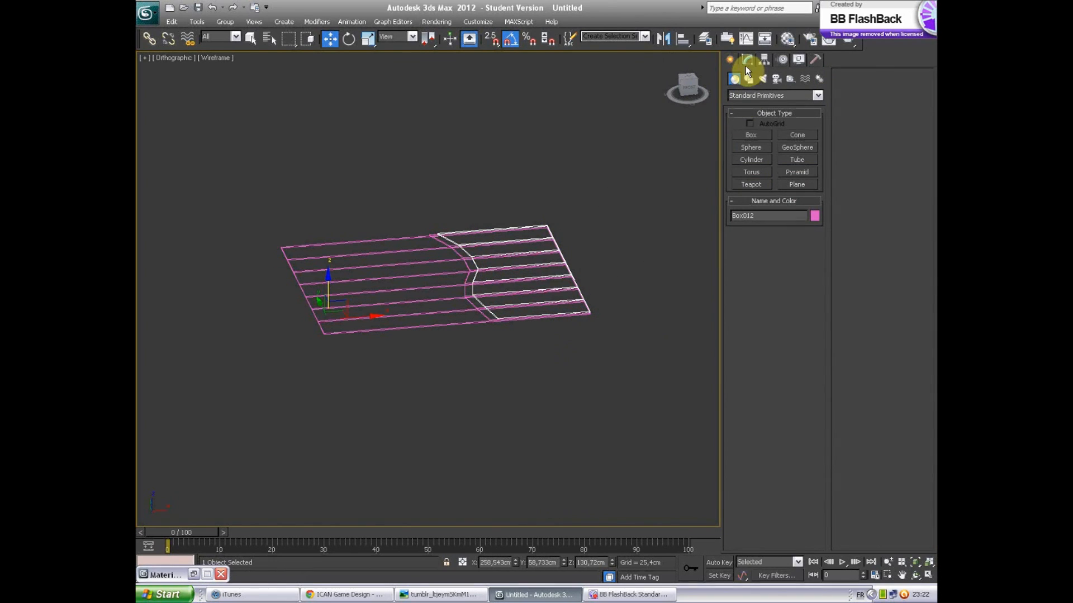
{"action": "mouse_move", "coordinate": [327, 277]}
{"action": "left_mouse_down", "text": "shift"}
{"action": "mouse_move", "coordinate": [328, 265]}
{"action": "mouse_move", "coordinate": [330, 273]}
{"action": "left_mouse_up", "text": "shift"}
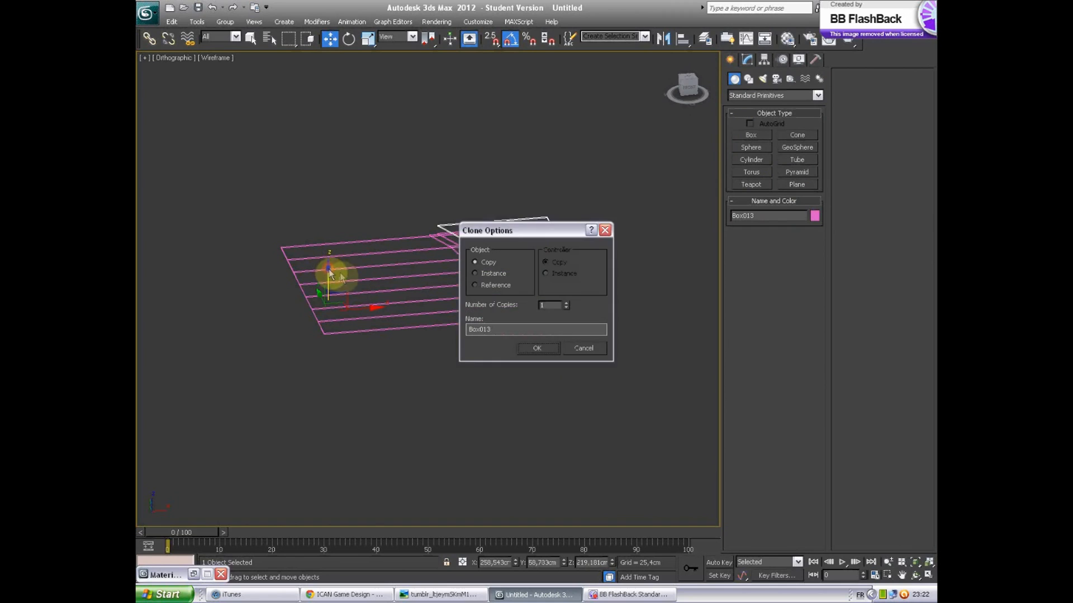
{"action": "left_click", "coordinate": [535, 348]}
Step: In the Left view, enter the new slab's Editable Poly Vertex mode and select all its vertices
{"action": "key", "text": "l"}
{"action": "middle_click_drag", "start_coordinate": [399, 310], "coordinate": [661, 311]}
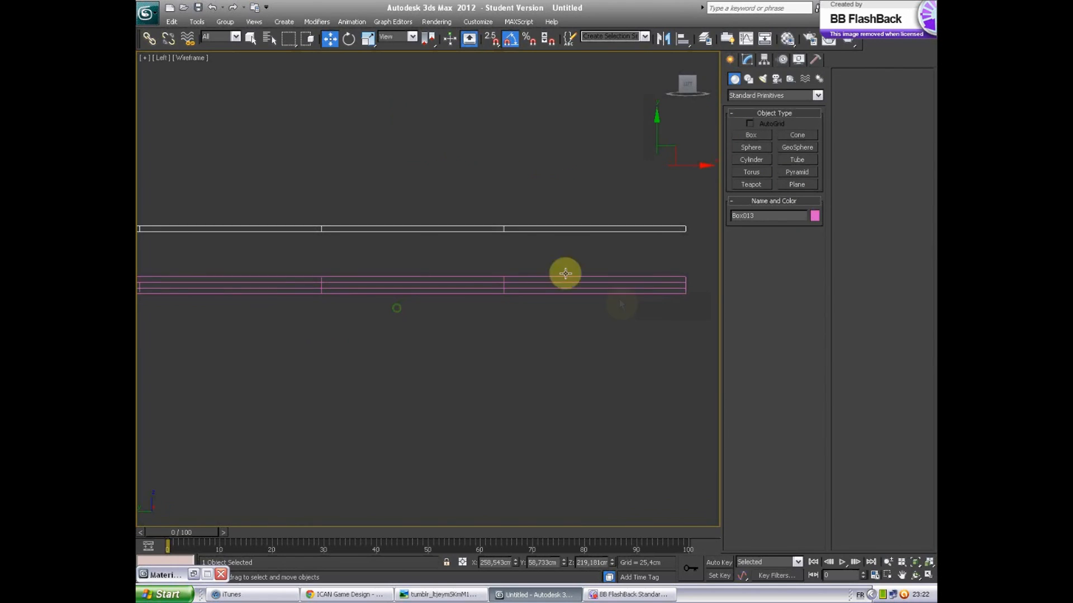
{"action": "left_click", "coordinate": [746, 60]}
{"action": "middle_click_drag", "start_coordinate": [518, 307], "coordinate": [481, 321]}
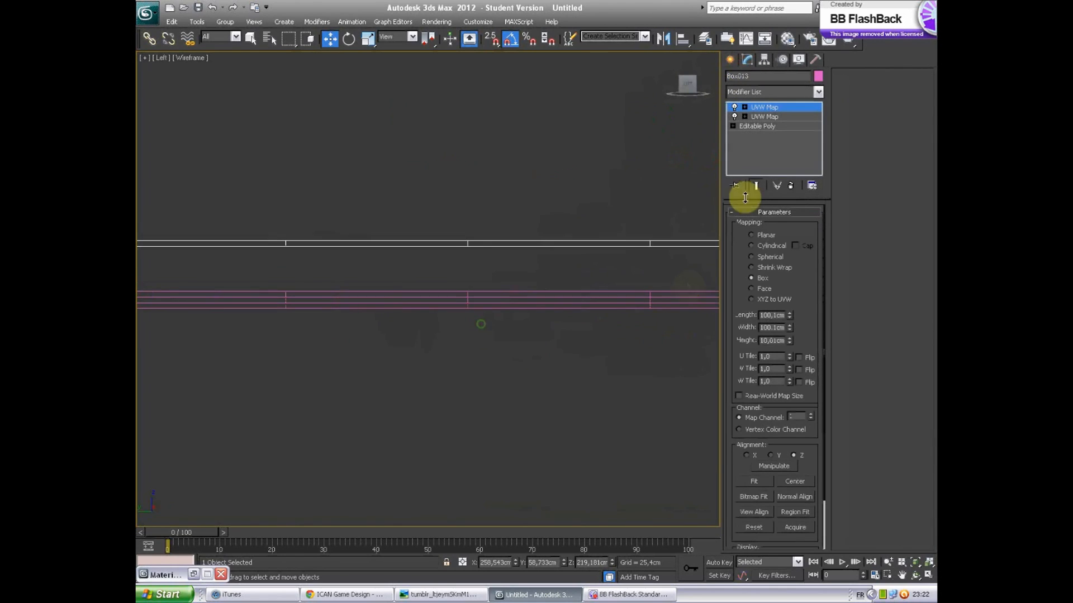
{"action": "left_click", "coordinate": [751, 126]}
{"action": "left_click", "coordinate": [744, 225]}
{"action": "scroll", "coordinate": [651, 210], "scroll_direction": "down", "scroll_amount": 5}
{"action": "left_click_drag", "start_coordinate": [647, 191], "coordinate": [207, 327]}
Step: Turn on 2.5D snapping and snap the selected vertices down so the slab rests directly on the stack below
{"action": "scroll", "coordinate": [428, 342], "scroll_direction": "up", "scroll_amount": 8}
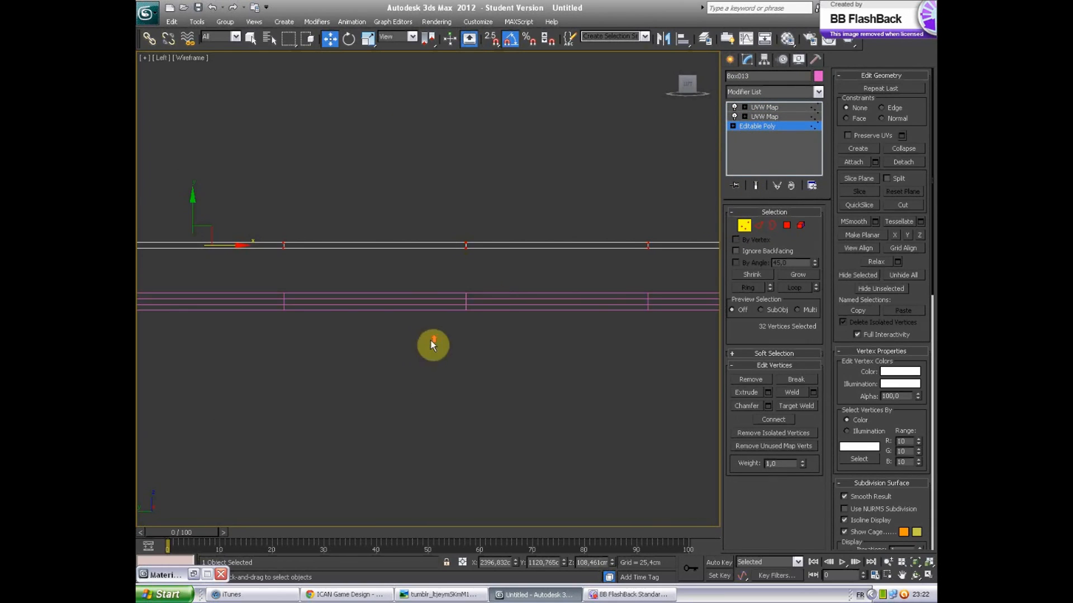
{"action": "left_click", "coordinate": [491, 39]}
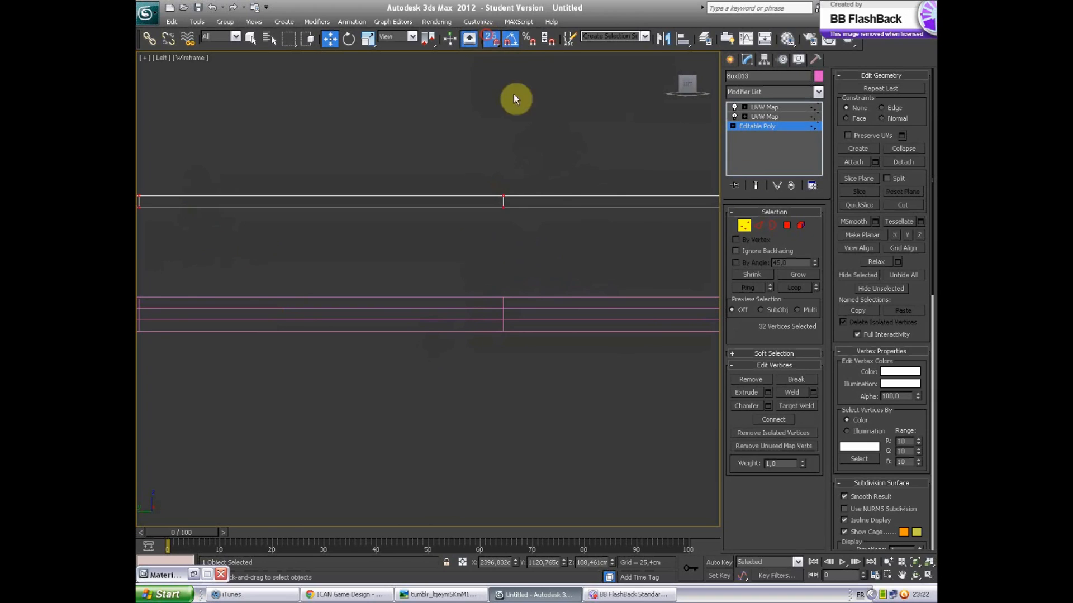
{"action": "left_click_drag", "start_coordinate": [503, 207], "coordinate": [506, 293]}
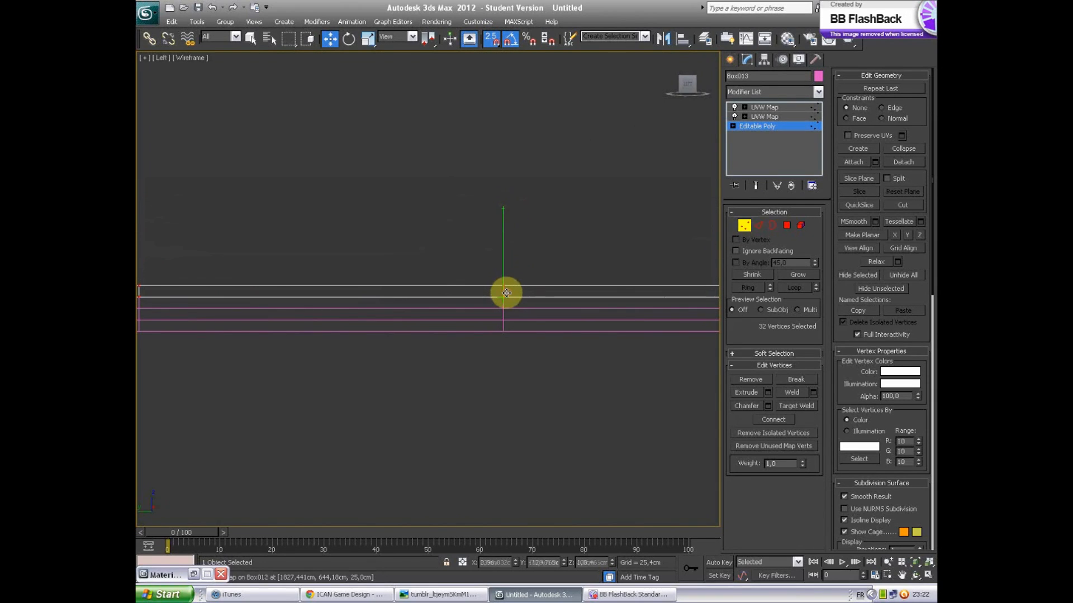
Step: In the Top view, select the third wavy slab's wavy-edge vertices and, with snapping off, move them inward along X to about 1986 cm
{"action": "key", "text": "t"}
{"action": "middle_click_drag", "start_coordinate": [554, 273], "coordinate": [510, 285]}
{"action": "left_click_drag", "start_coordinate": [413, 345], "coordinate": [414, 358]}
{"action": "mouse_move", "coordinate": [502, 263]}
{"action": "left_mouse_down"}
{"action": "mouse_move", "coordinate": [532, 264]}
{"action": "mouse_move", "coordinate": [506, 270]}
{"action": "left_mouse_up"}
{"action": "left_click", "coordinate": [467, 46]}
{"action": "scroll", "coordinate": [493, 374], "scroll_direction": "up", "scroll_amount": 4}
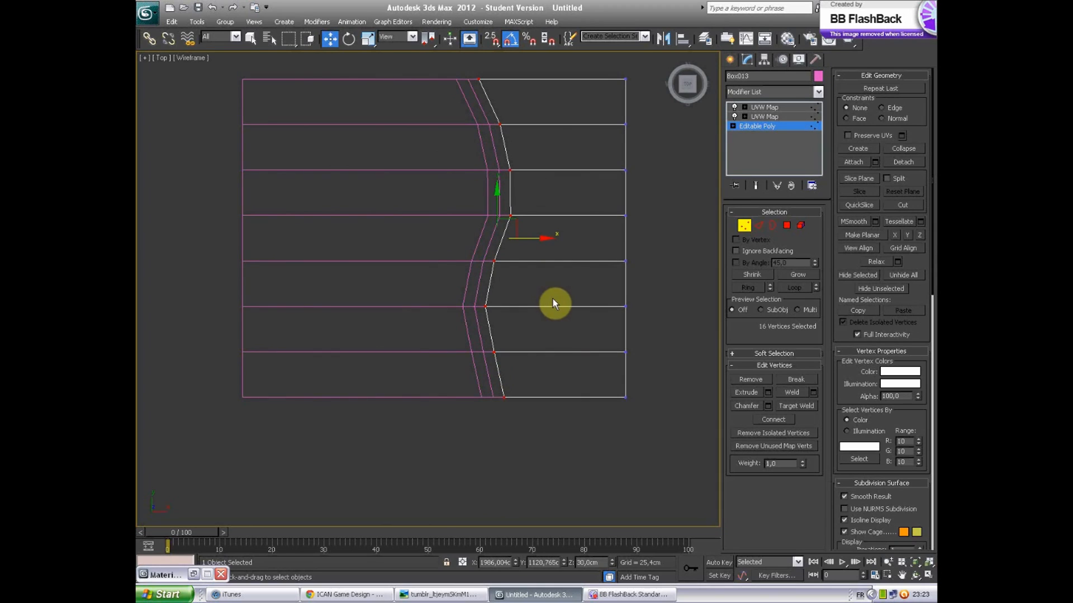
Step: Exit Vertex mode and duplicate the uppermost slab above the stack along Z as one Copy
{"action": "left_click", "coordinate": [736, 62]}
{"action": "middle_click_drag", "start_coordinate": [606, 228], "coordinate": [586, 275]}
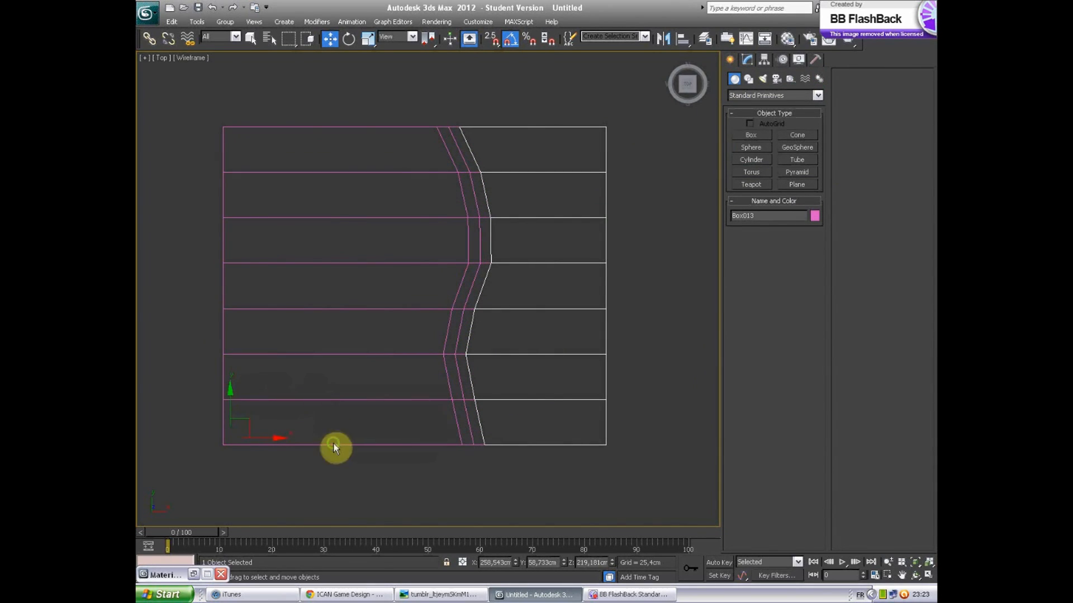
{"action": "middle_click_drag", "start_coordinate": [335, 444], "coordinate": [346, 366], "text": "alt"}
{"action": "mouse_move", "coordinate": [268, 291]}
{"action": "left_mouse_down", "text": "shift"}
{"action": "mouse_move", "coordinate": [251, 283]}
{"action": "mouse_move", "coordinate": [284, 281]}
{"action": "left_mouse_up", "text": "shift"}
{"action": "left_click", "coordinate": [525, 346]}
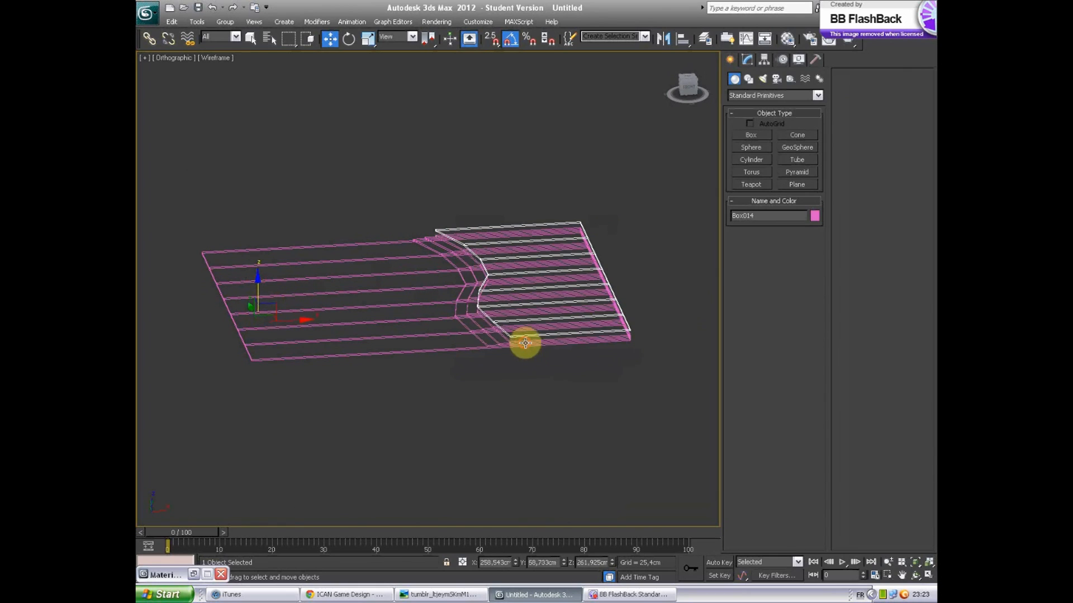
Step: Open Vertex mode on the fourth wavy slab's Editable Poly and select all its vertices in the Left view
{"action": "key", "text": "l"}
{"action": "scroll", "coordinate": [438, 271], "scroll_direction": "up", "scroll_amount": 2}
{"action": "scroll", "coordinate": [378, 271], "scroll_direction": "down", "scroll_amount": 2}
{"action": "left_click", "coordinate": [747, 59]}
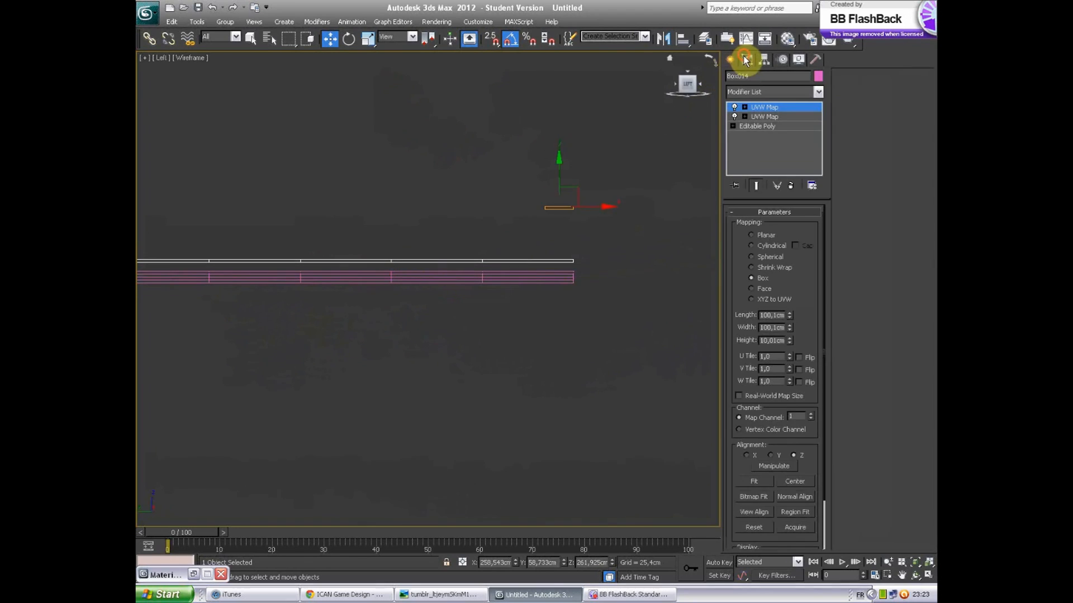
{"action": "left_click", "coordinate": [761, 125]}
{"action": "left_click", "coordinate": [743, 225]}
{"action": "middle_click_drag", "start_coordinate": [491, 280], "coordinate": [598, 287]}
{"action": "scroll", "coordinate": [623, 282], "scroll_direction": "down", "scroll_amount": 3}
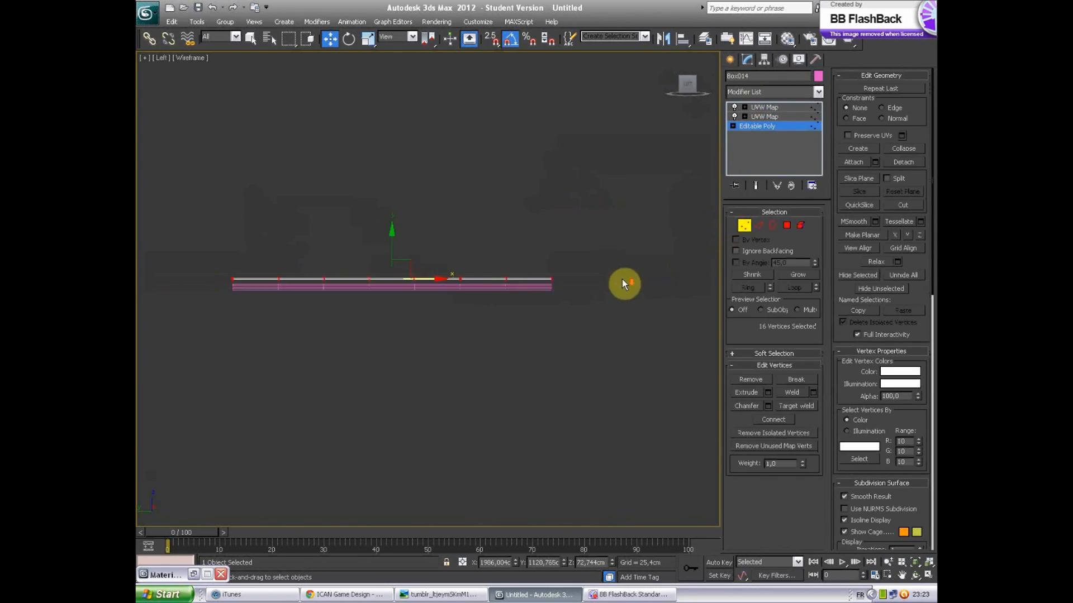
{"action": "left_click_drag", "start_coordinate": [271, 197], "coordinate": [519, 315]}
Step: Enable 2.5D snapping and lower the fourth wavy slab's vertices onto the top face of the slab beneath
{"action": "scroll", "coordinate": [539, 314], "scroll_direction": "up", "scroll_amount": 8}
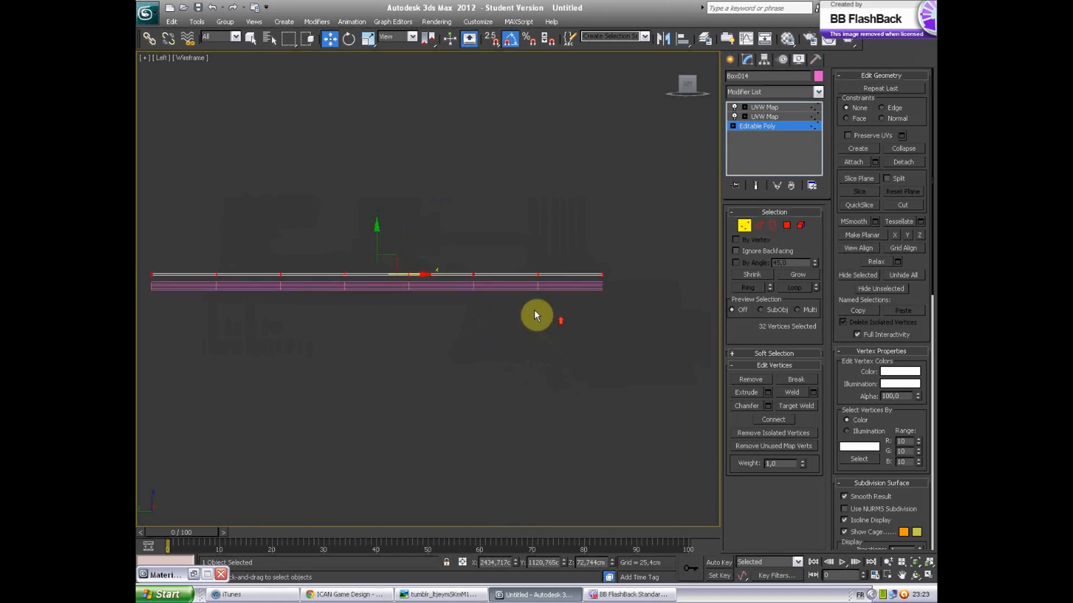
{"action": "left_click", "coordinate": [491, 38]}
{"action": "left_click_drag", "start_coordinate": [431, 232], "coordinate": [457, 273]}
Step: In the Top view, select the fourth wavy slab's wavy-edge vertices and, with snapping off, move them inward along X to about 2063 cm
{"action": "key", "text": "t"}
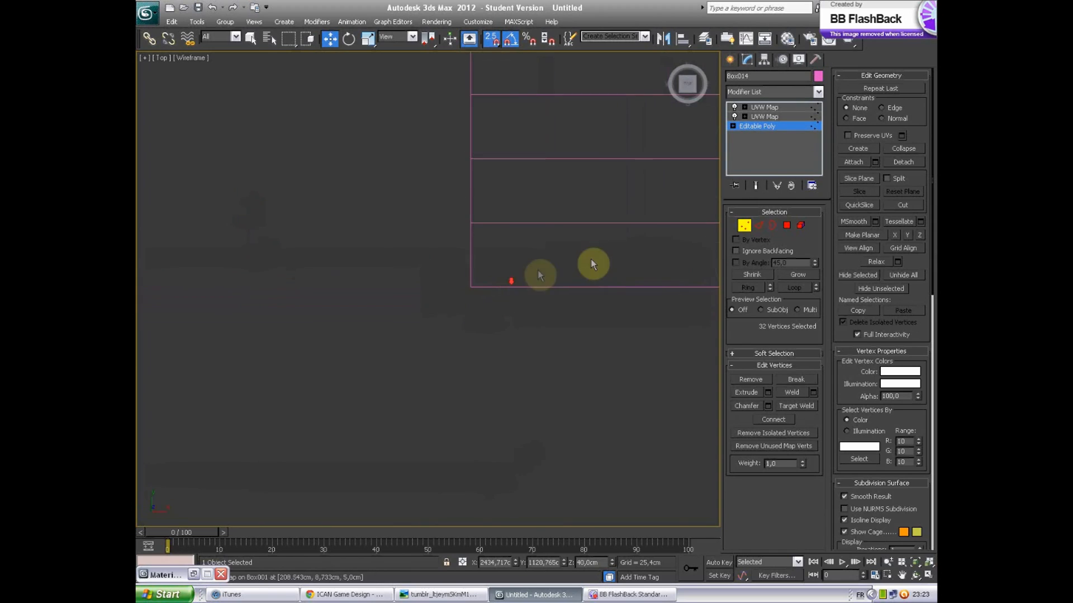
{"action": "left_click_drag", "start_coordinate": [533, 319], "coordinate": [532, 324]}
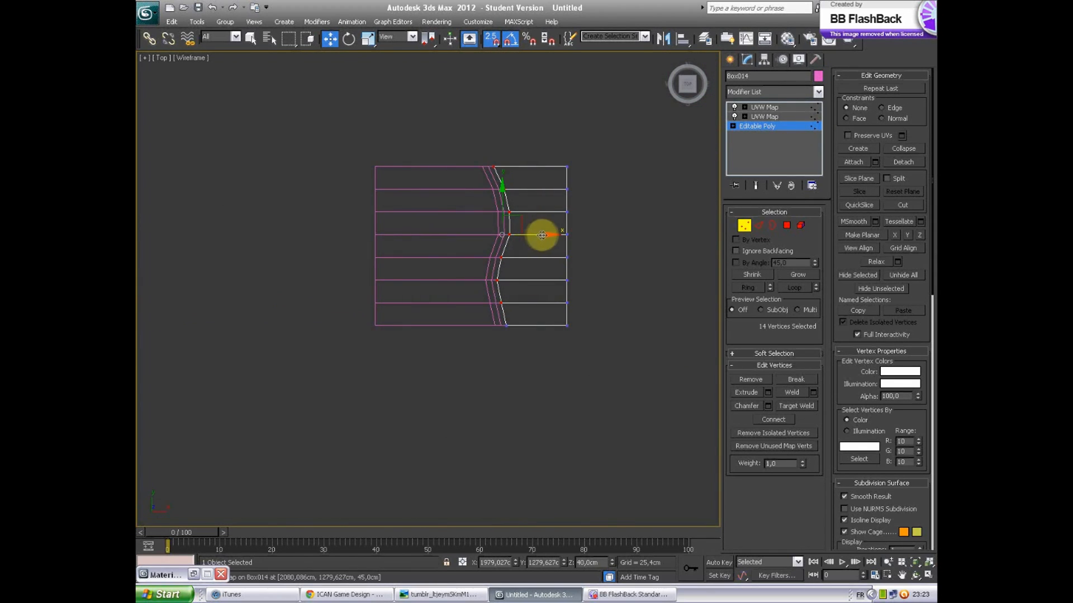
{"action": "left_click_drag", "start_coordinate": [462, 118], "coordinate": [513, 354]}
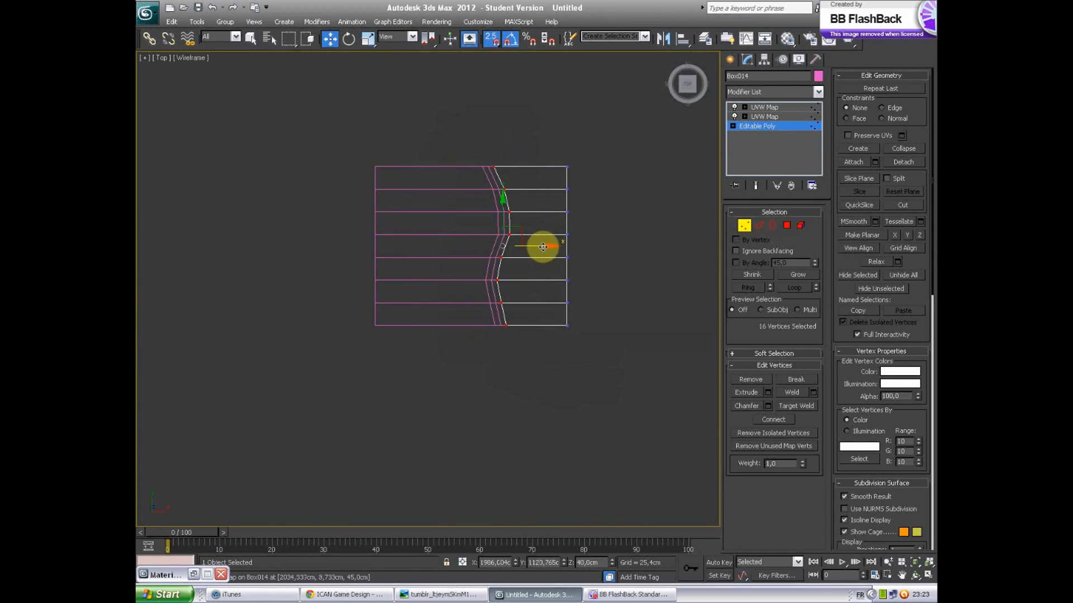
{"action": "left_click_drag", "start_coordinate": [545, 246], "coordinate": [511, 250]}
{"action": "left_click", "coordinate": [488, 40]}
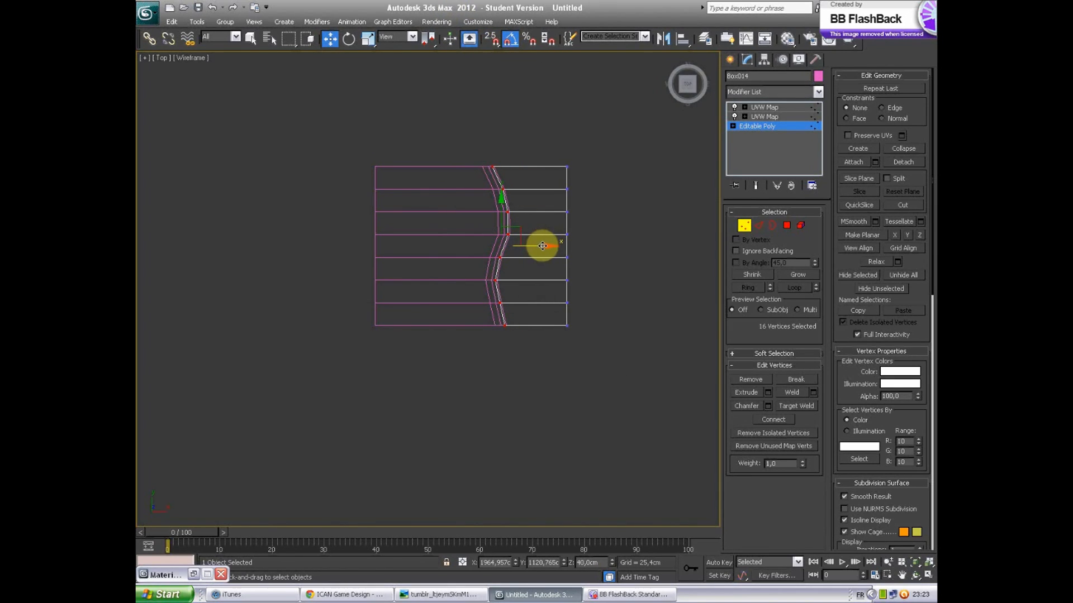
{"action": "left_click_drag", "start_coordinate": [545, 246], "coordinate": [546, 246]}
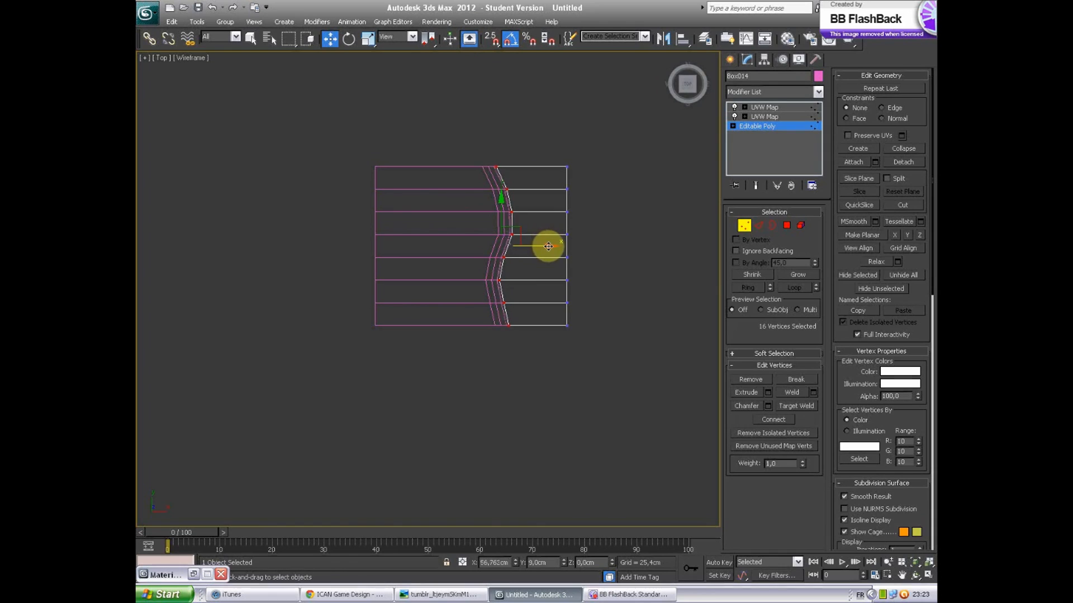
Step: Examine the stepped wavy-edged slabs in shaded display, leave vertex editing, and return to the wireframe Top view
{"action": "mouse_move", "coordinate": [550, 246]}
{"action": "middle_mouse_down", "text": "alt"}
{"action": "mouse_move", "coordinate": [612, 270]}
{"action": "mouse_move", "coordinate": [531, 257]}
{"action": "mouse_move", "coordinate": [561, 190]}
{"action": "mouse_move", "coordinate": [552, 253]}
{"action": "middle_mouse_up", "text": "alt"}
{"action": "key", "text": "F3"}
{"action": "scroll", "coordinate": [517, 291], "scroll_direction": "up", "scroll_amount": 6}
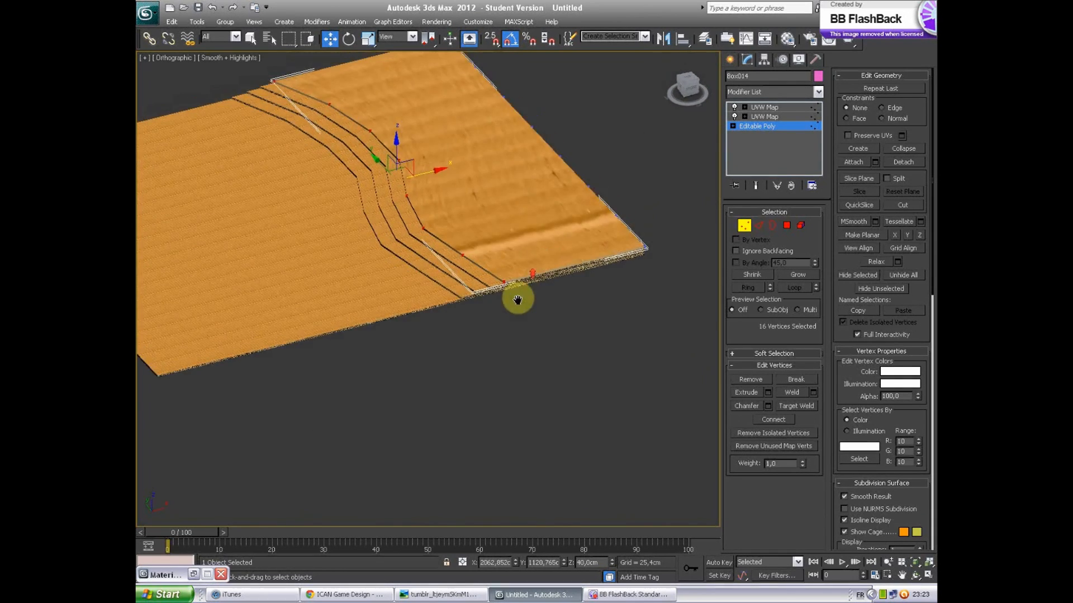
{"action": "scroll", "coordinate": [548, 287], "scroll_direction": "down", "scroll_amount": 4}
{"action": "middle_click_drag", "start_coordinate": [547, 324], "coordinate": [543, 308], "text": "alt"}
{"action": "left_click", "coordinate": [733, 62]}
{"action": "scroll", "coordinate": [567, 237], "scroll_direction": "up", "scroll_amount": 2}
{"action": "middle_click_drag", "start_coordinate": [567, 237], "coordinate": [584, 419]}
{"action": "middle_click_drag", "start_coordinate": [391, 308], "coordinate": [492, 333]}
{"action": "key", "text": "t"}
{"action": "middle_click_drag", "start_coordinate": [589, 340], "coordinate": [376, 323]}
{"action": "key", "text": "F3"}
{"action": "middle_click_drag", "start_coordinate": [514, 278], "coordinate": [337, 342]}
{"action": "scroll", "coordinate": [336, 342], "scroll_direction": "down", "scroll_amount": 4}
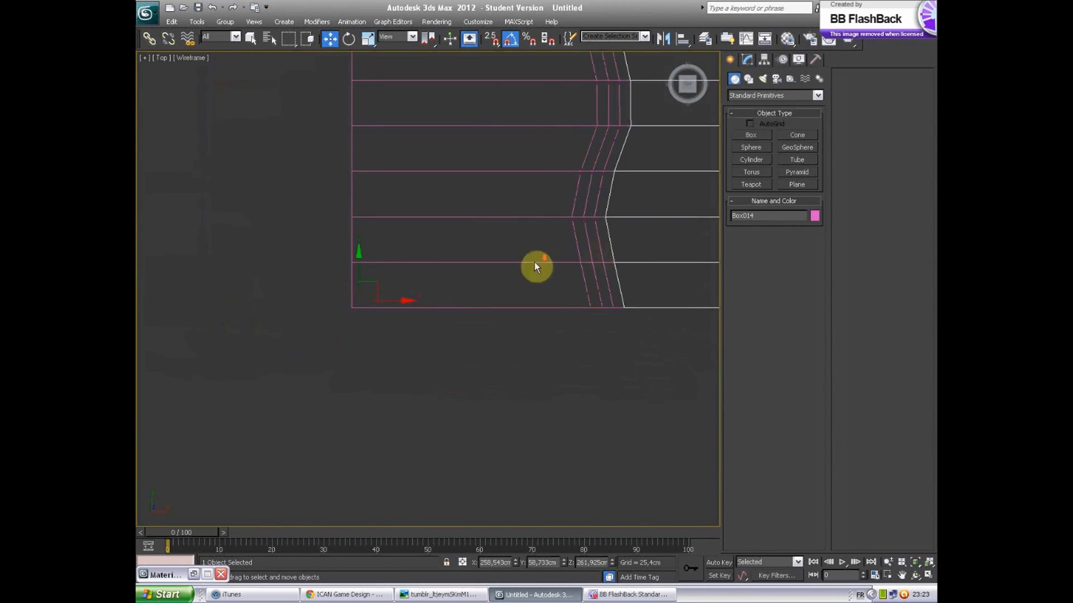
{"action": "scroll", "coordinate": [579, 249], "scroll_direction": "down", "scroll_amount": 2}
{"action": "scroll", "coordinate": [587, 243], "scroll_direction": "up", "scroll_amount": 1}
{"action": "scroll", "coordinate": [638, 232], "scroll_direction": "down", "scroll_amount": 1}
{"action": "scroll", "coordinate": [559, 246], "scroll_direction": "up", "scroll_amount": 5}
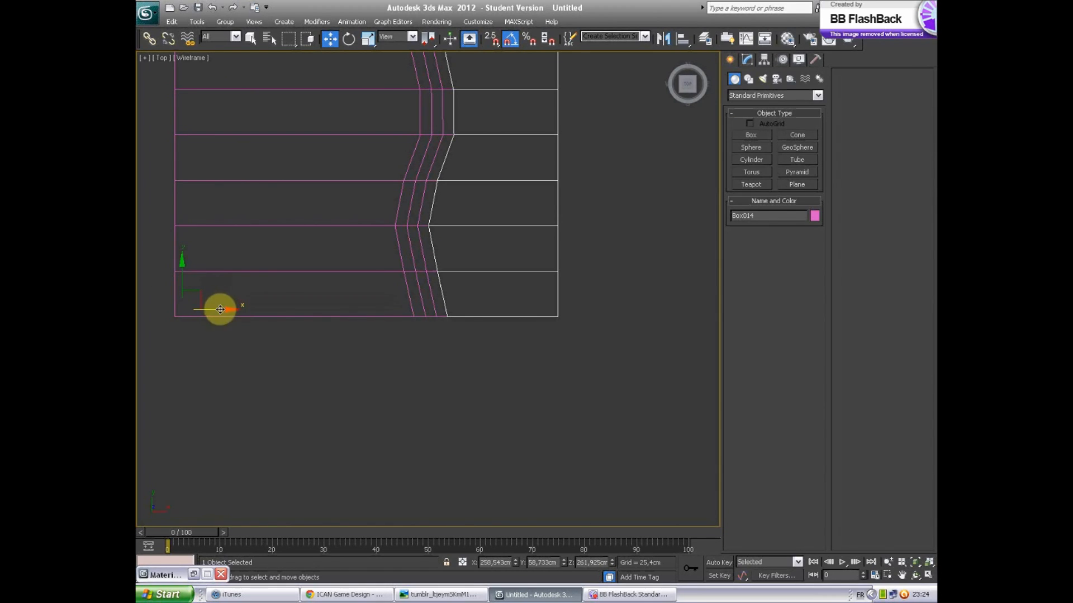
{"action": "middle_click_drag", "start_coordinate": [458, 376], "coordinate": [461, 446]}
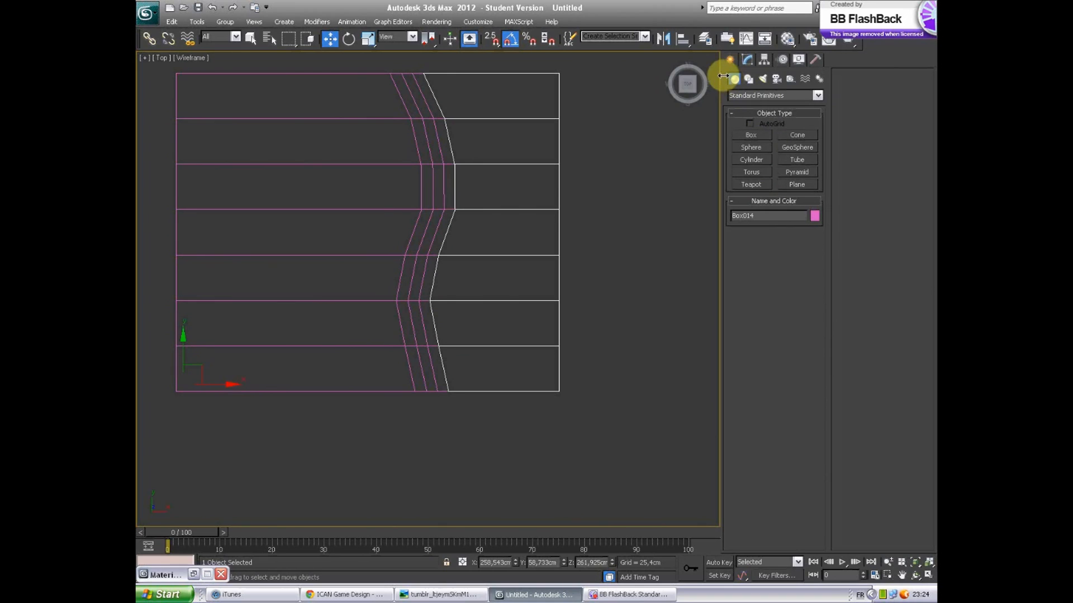
{"action": "key", "text": "r"}
{"action": "middle_click_drag", "start_coordinate": [243, 449], "coordinate": [443, 291]}
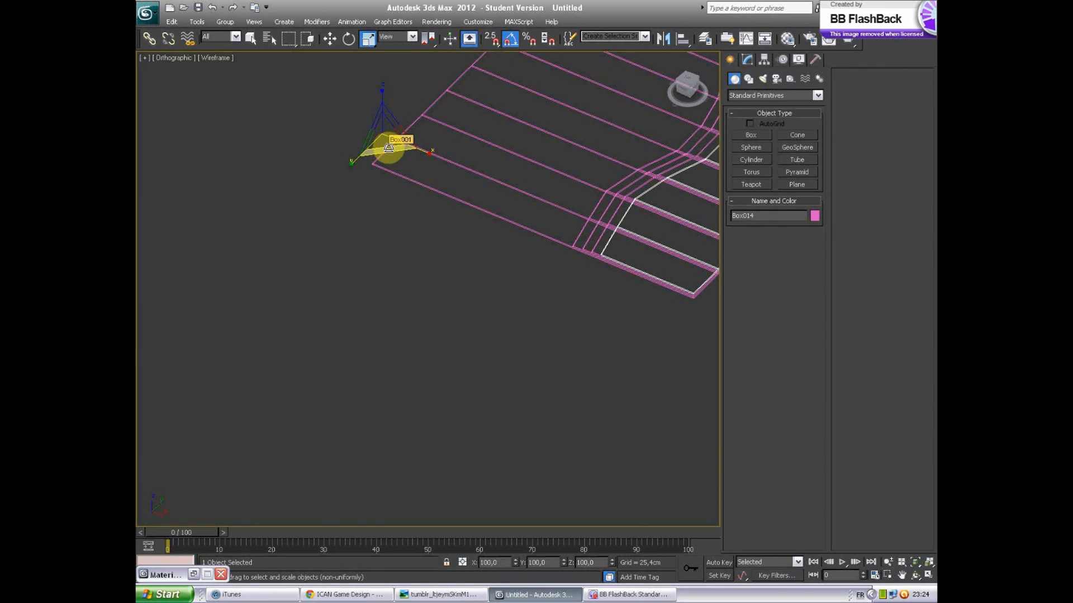
{"action": "key", "text": "w"}
{"action": "middle_click_drag", "start_coordinate": [514, 267], "coordinate": [468, 350]}
Step: In the Top view, select the top slab's second wavy-edge vertex pair from the front and move it inward along X to about 2167 cm
{"action": "key", "text": "t"}
{"action": "middle_click_drag", "start_coordinate": [607, 366], "coordinate": [287, 385]}
{"action": "scroll", "coordinate": [497, 335], "scroll_direction": "down", "scroll_amount": 7}
{"action": "middle_click_drag", "start_coordinate": [588, 295], "coordinate": [515, 307]}
{"action": "scroll", "coordinate": [512, 307], "scroll_direction": "up", "scroll_amount": 4}
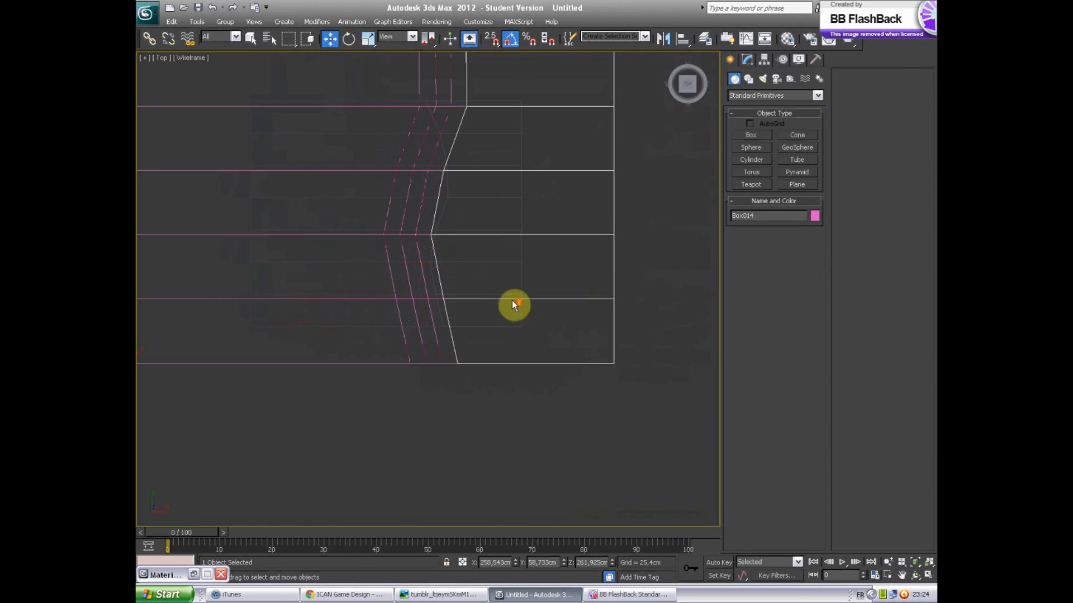
{"action": "left_click", "coordinate": [747, 59]}
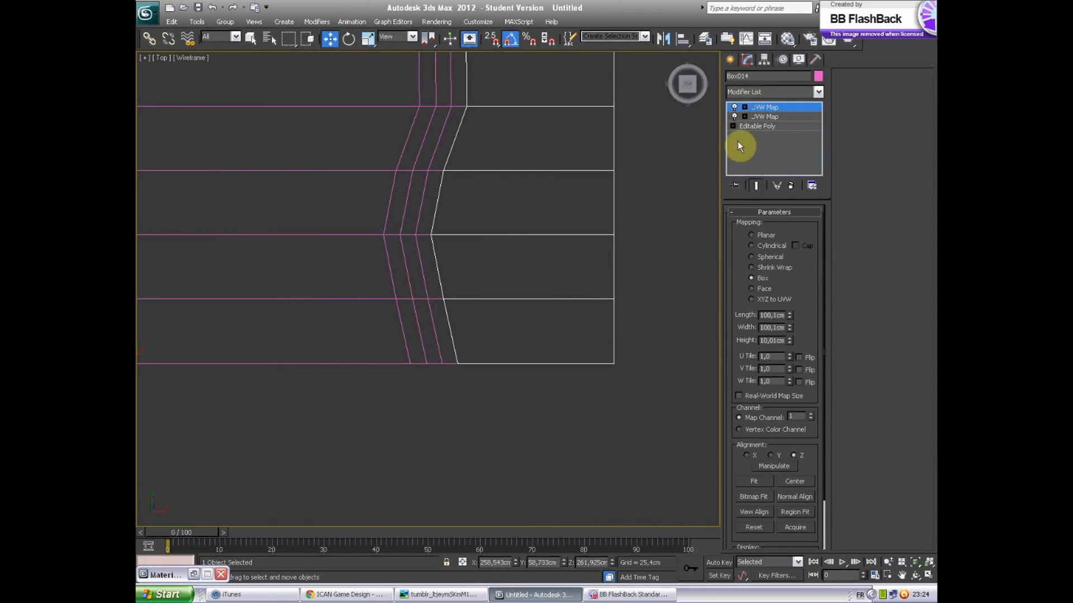
{"action": "left_click", "coordinate": [759, 128]}
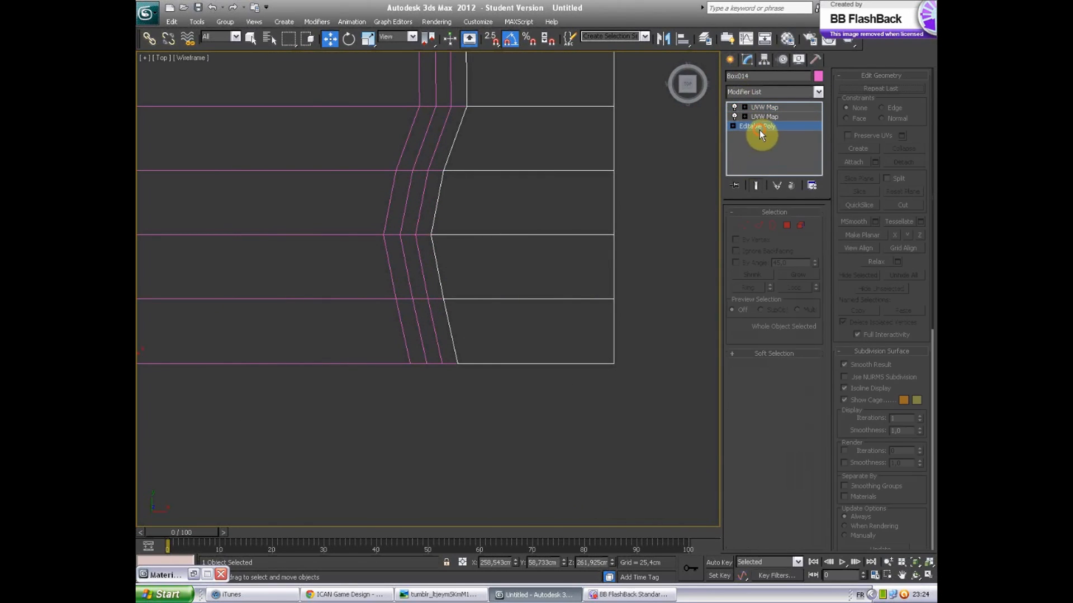
{"action": "left_click", "coordinate": [745, 224]}
{"action": "left_click", "coordinate": [457, 304]}
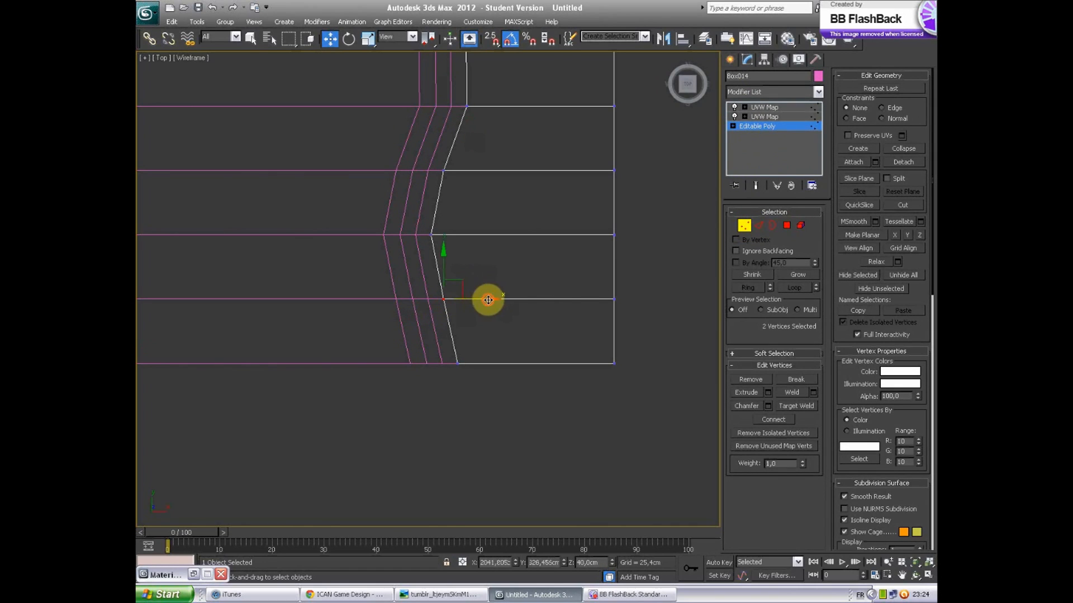
{"action": "left_click_drag", "start_coordinate": [483, 301], "coordinate": [509, 299]}
Step: Examine the reshaped top slab and the windmill against the whole base in shaded display
{"action": "key", "text": "F3"}
{"action": "mouse_move", "coordinate": [514, 304]}
{"action": "middle_mouse_down", "text": "alt"}
{"action": "mouse_move", "coordinate": [495, 371]}
{"action": "mouse_move", "coordinate": [558, 294]}
{"action": "mouse_move", "coordinate": [515, 330]}
{"action": "middle_mouse_up", "text": "alt"}
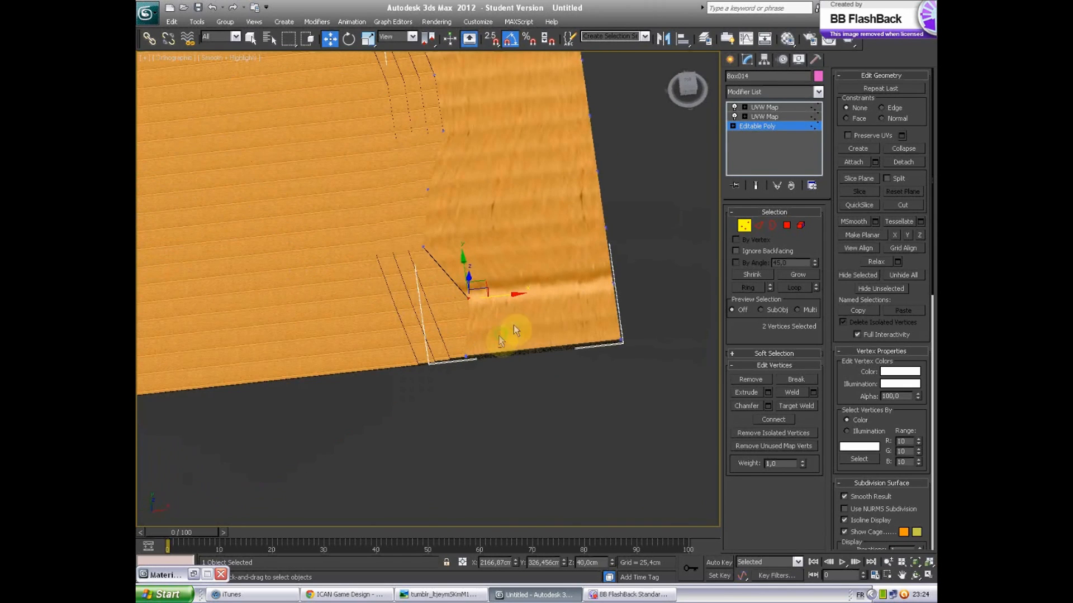
{"action": "middle_click_drag", "start_coordinate": [569, 223], "coordinate": [575, 323]}
{"action": "scroll", "coordinate": [579, 318], "scroll_direction": "down", "scroll_amount": 3}
{"action": "scroll", "coordinate": [539, 317], "scroll_direction": "up", "scroll_amount": 3}
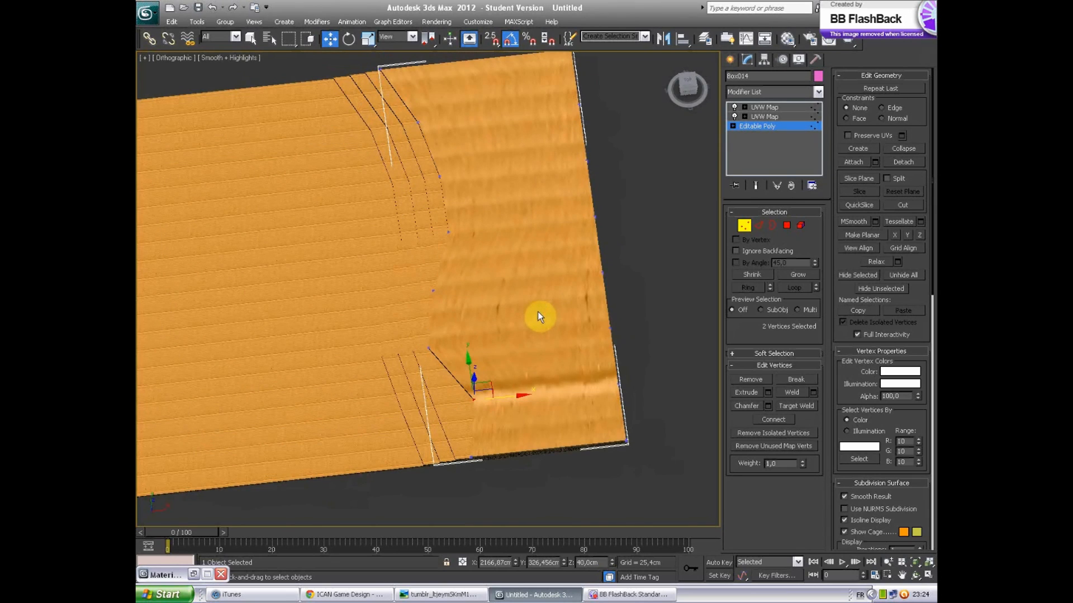
{"action": "middle_click_drag", "start_coordinate": [447, 382], "coordinate": [495, 349], "text": "alt"}
{"action": "middle_click_drag", "start_coordinate": [420, 409], "coordinate": [535, 327]}
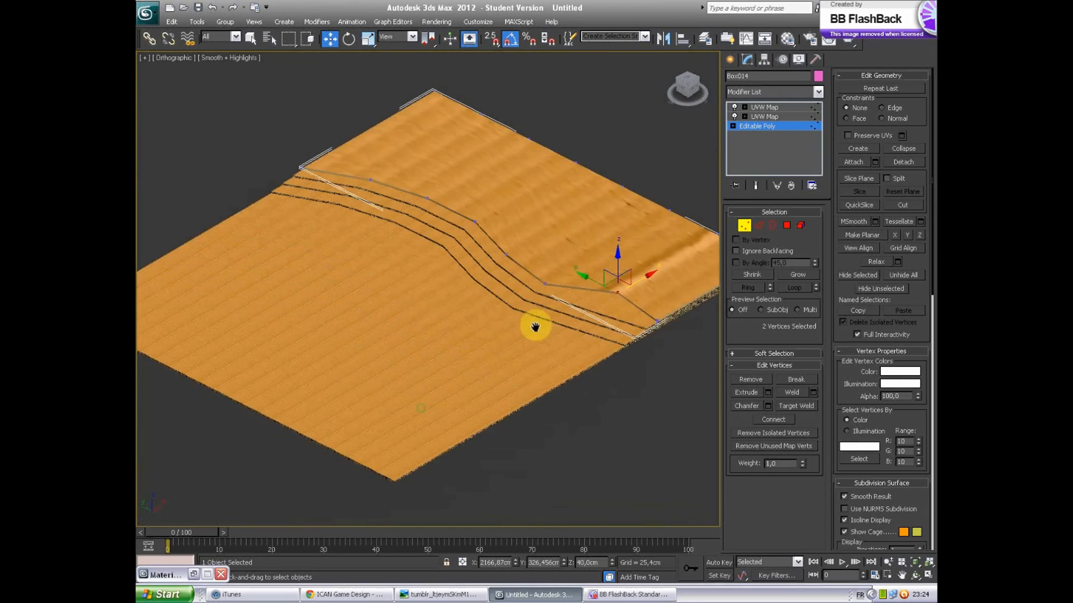
{"action": "scroll", "coordinate": [564, 301], "scroll_direction": "down", "scroll_amount": 4}
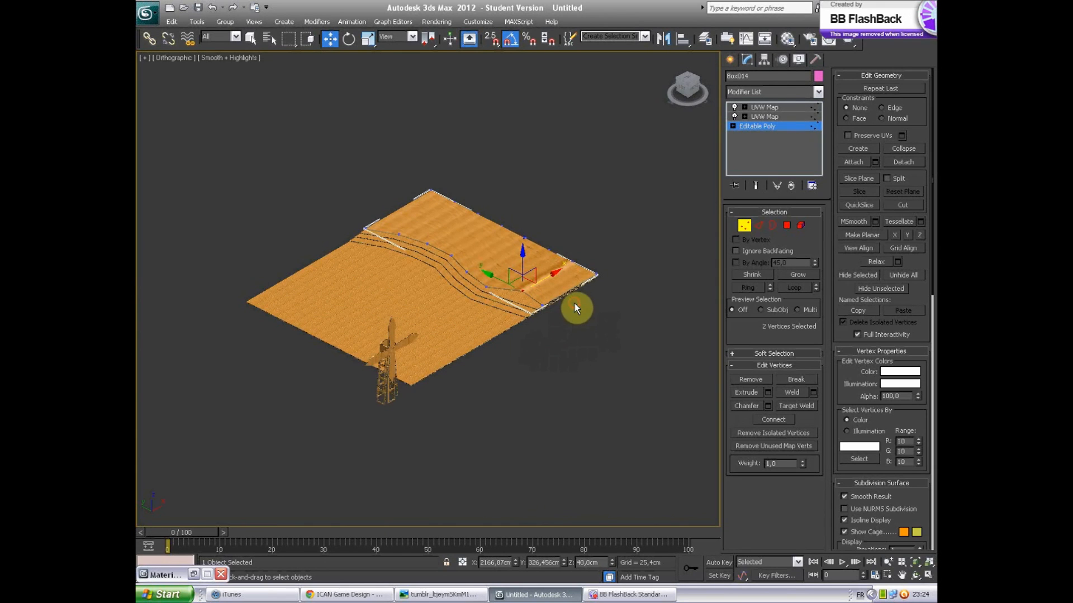
{"action": "scroll", "coordinate": [514, 268], "scroll_direction": "up", "scroll_amount": 6}
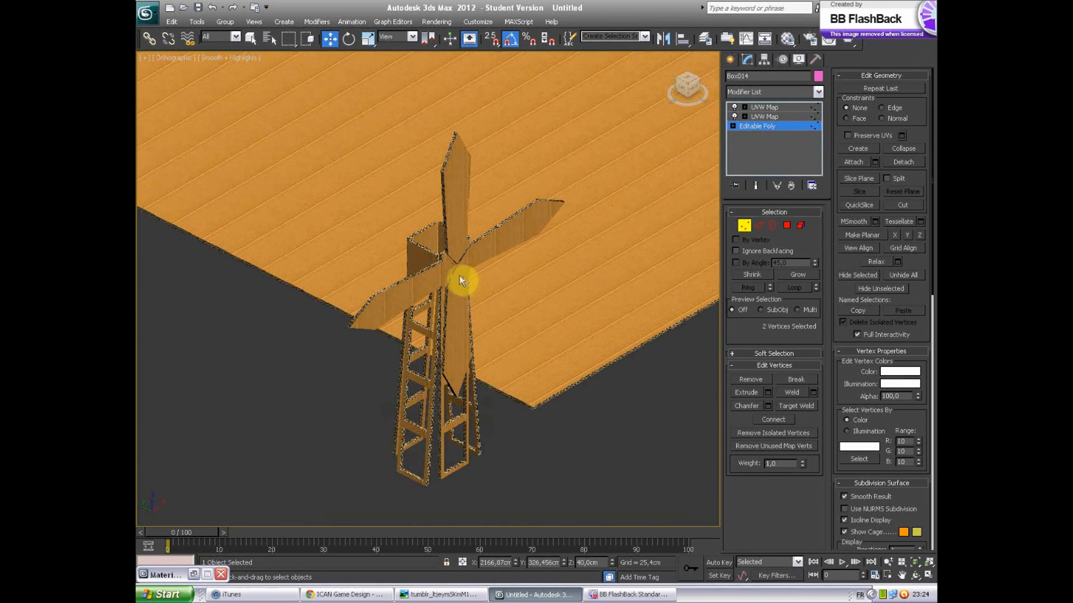
Step: Leave vertex editing on the top slab and select the windmill group
{"action": "left_click", "coordinate": [730, 60]}
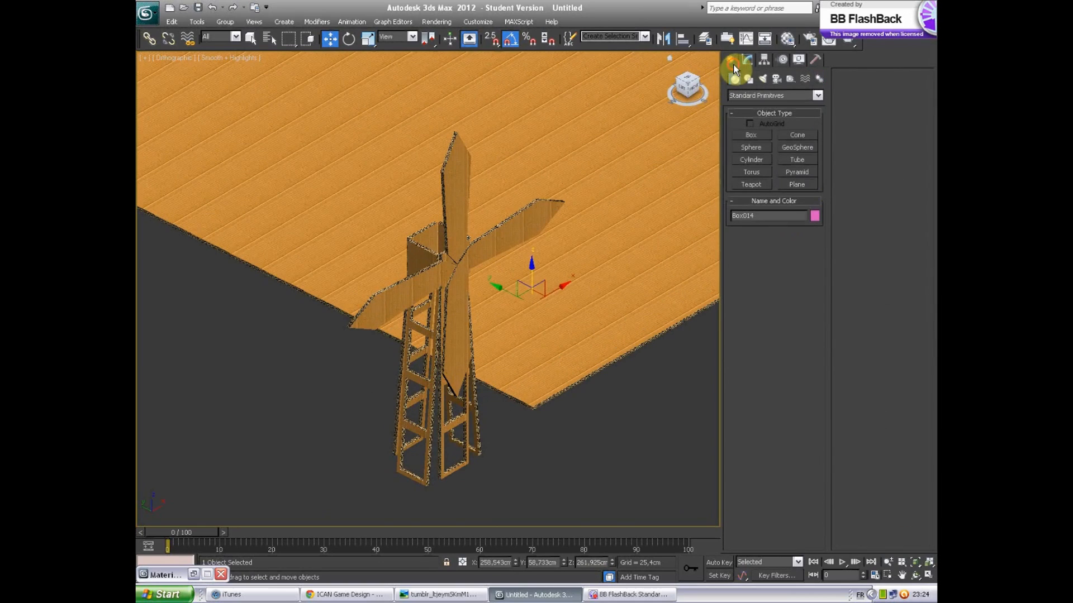
{"action": "left_click", "coordinate": [441, 256]}
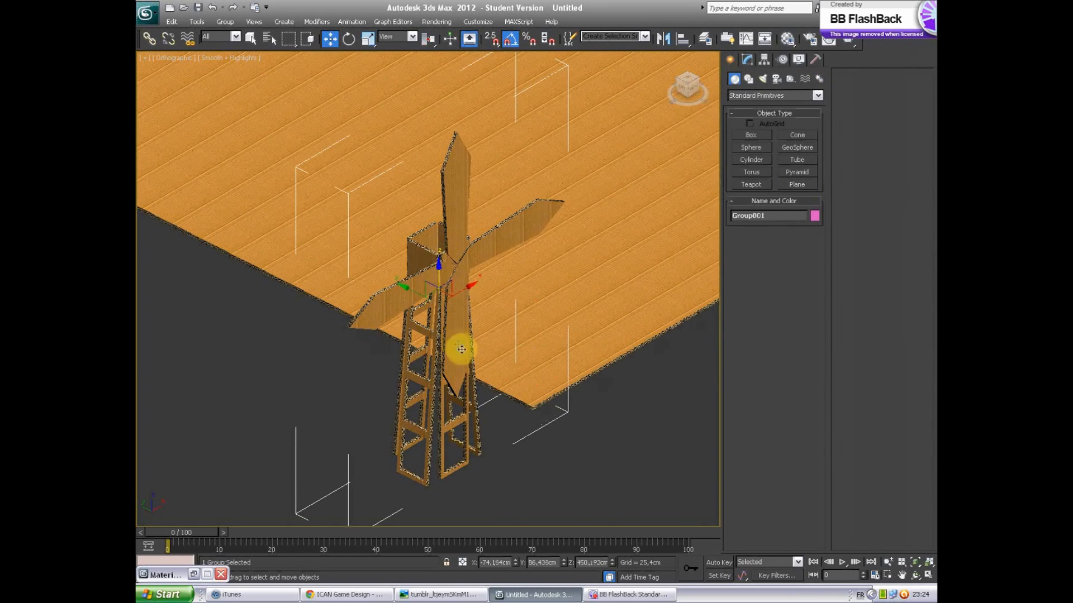
{"action": "scroll", "coordinate": [451, 343], "scroll_direction": "down", "scroll_amount": 4}
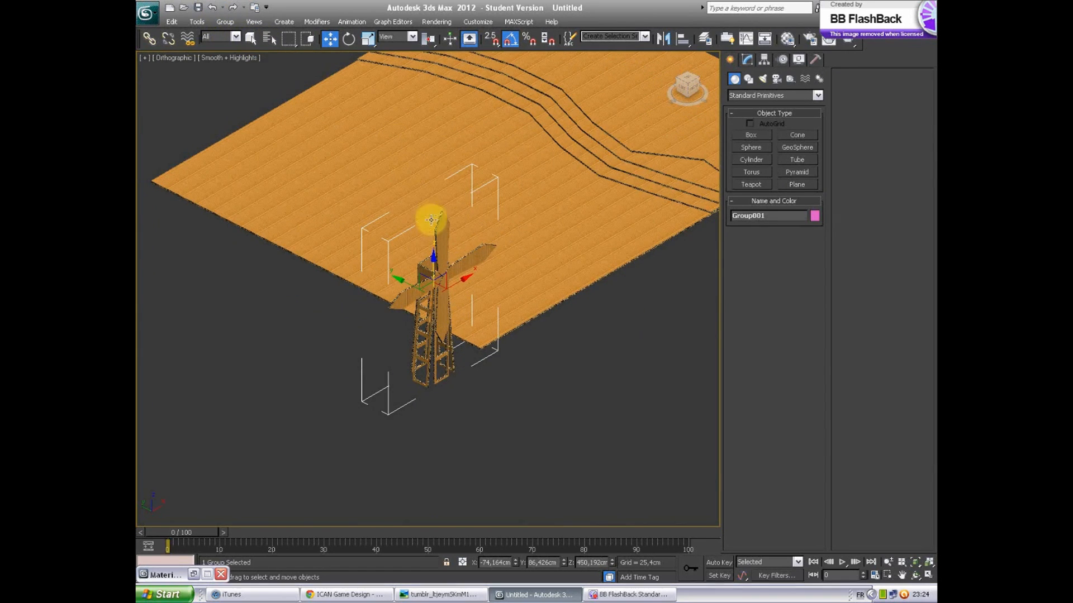
{"action": "scroll", "coordinate": [444, 257], "scroll_direction": "up", "scroll_amount": 5}
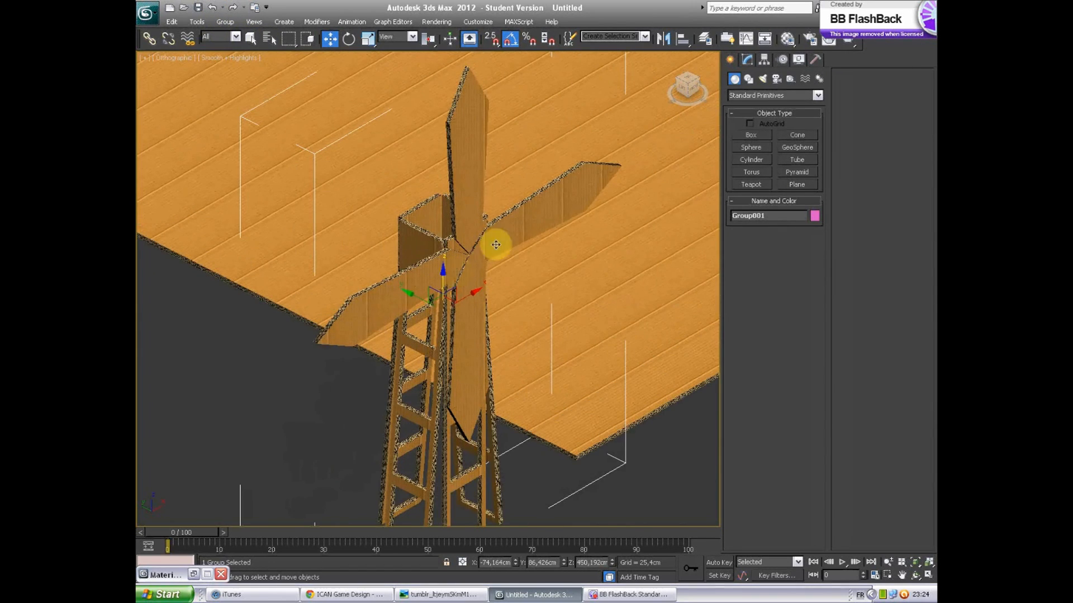
{"action": "middle_click_drag", "start_coordinate": [561, 231], "coordinate": [471, 273]}
{"action": "scroll", "coordinate": [471, 274], "scroll_direction": "down", "scroll_amount": 2}
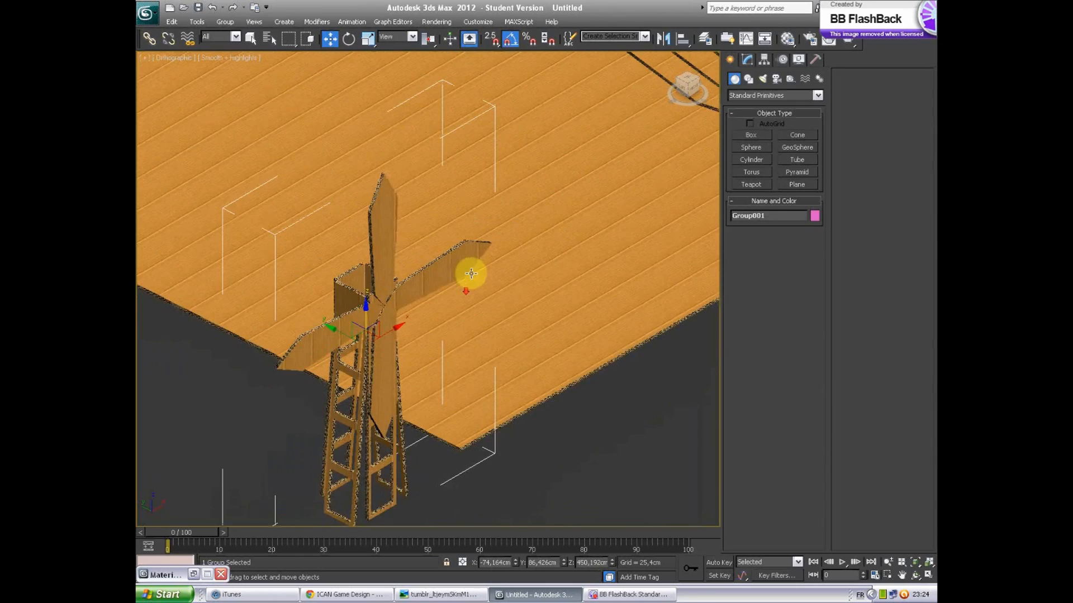
{"action": "scroll", "coordinate": [514, 256], "scroll_direction": "down", "scroll_amount": 6}
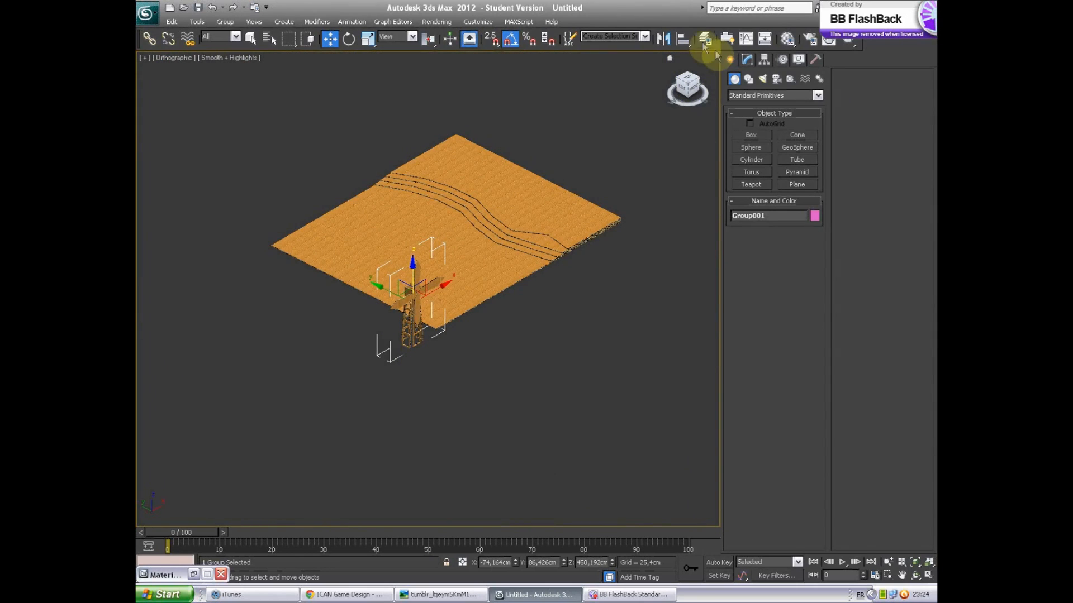
{"action": "left_click", "coordinate": [682, 38]}
{"action": "left_click", "coordinate": [521, 193]}
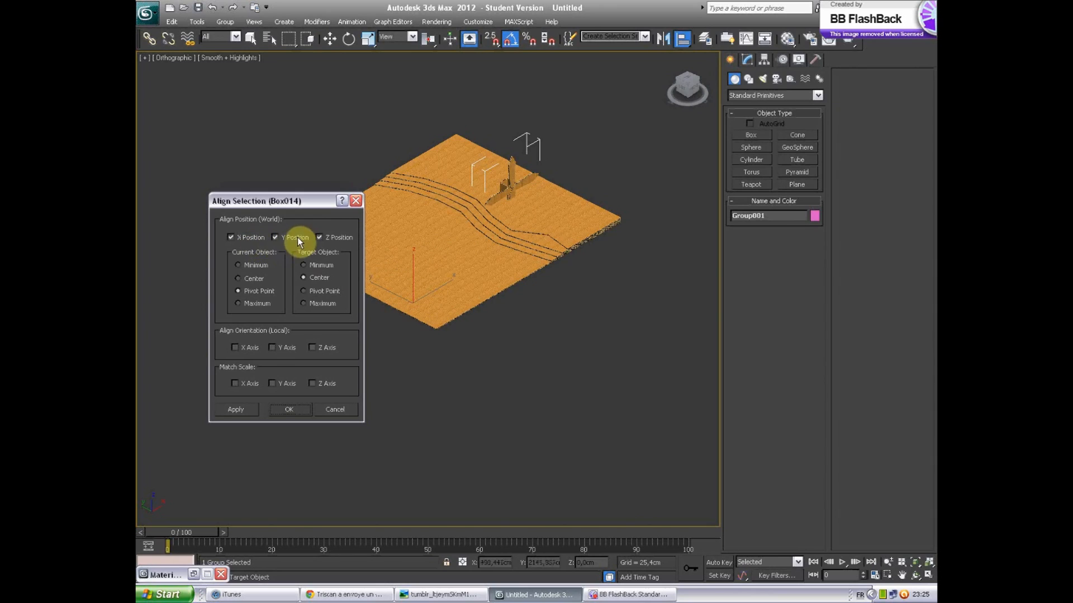
{"action": "left_click", "coordinate": [238, 303]}
{"action": "left_click", "coordinate": [303, 264]}
{"action": "left_click", "coordinate": [320, 304]}
{"action": "left_click", "coordinate": [256, 266]}
{"action": "left_click", "coordinate": [255, 280]}
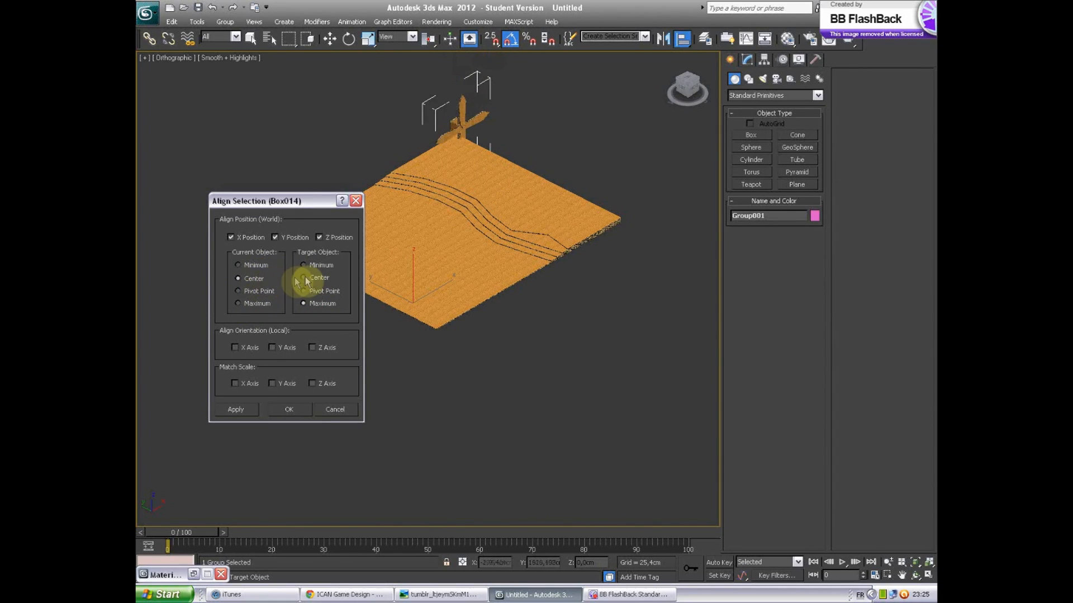
{"action": "left_click", "coordinate": [310, 267]}
{"action": "left_click", "coordinate": [259, 303]}
{"action": "left_click", "coordinate": [311, 280]}
{"action": "left_click", "coordinate": [293, 240]}
{"action": "left_click", "coordinate": [241, 237]}
{"action": "left_click", "coordinate": [320, 237]}
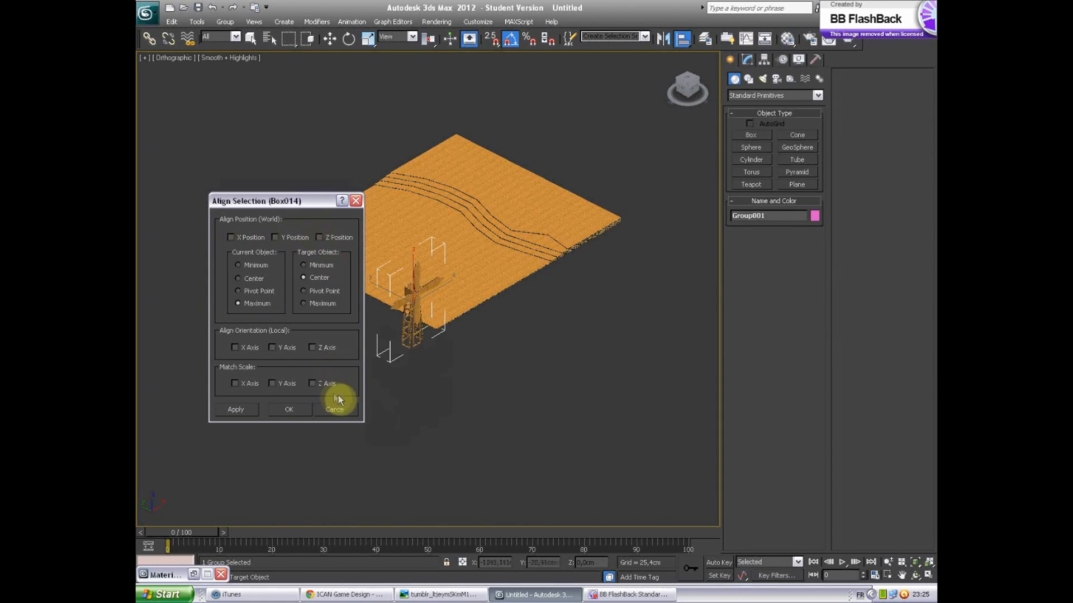
{"action": "left_click", "coordinate": [342, 410]}
Step: Move the windmill group over the lower part of the base, to about X 798 cm and Y 874 cm
{"action": "scroll", "coordinate": [438, 340], "scroll_direction": "up", "scroll_amount": 8}
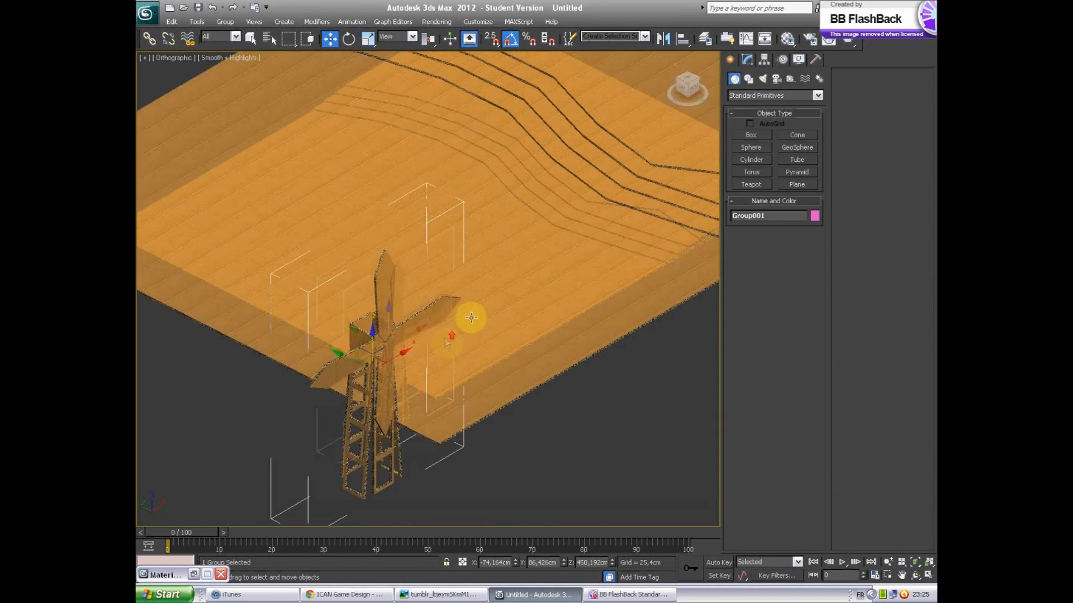
{"action": "left_click_drag", "start_coordinate": [407, 349], "coordinate": [577, 196]}
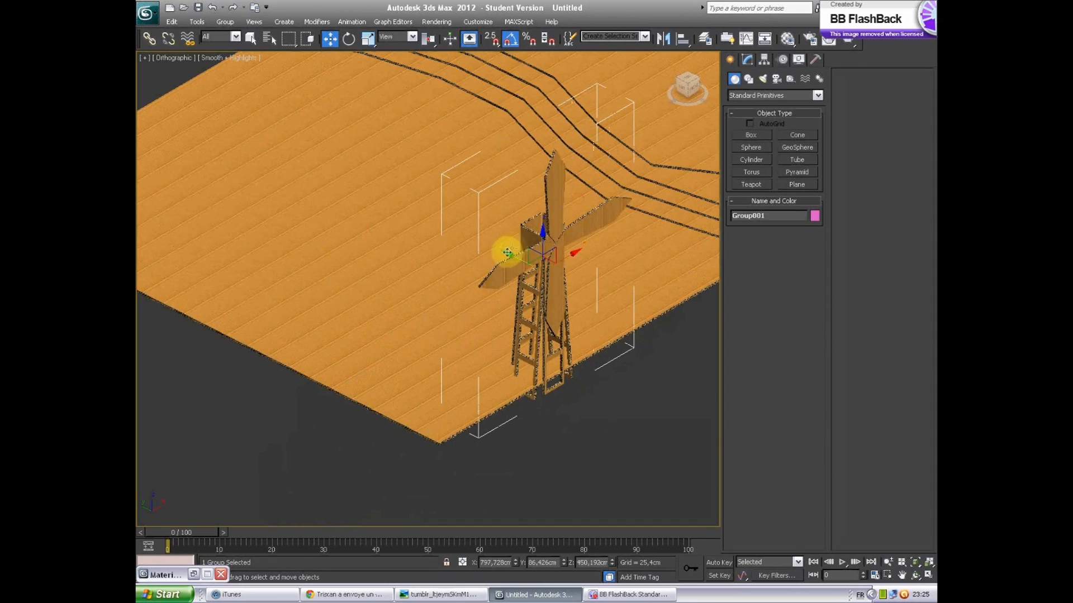
{"action": "left_click_drag", "start_coordinate": [506, 253], "coordinate": [342, 162]}
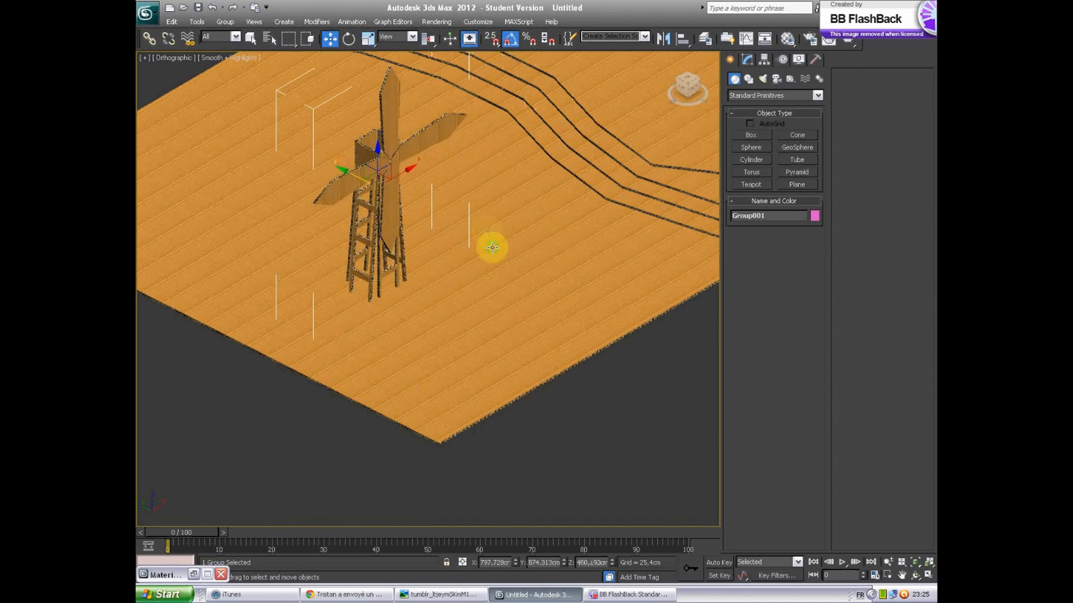
{"action": "middle_click_drag", "start_coordinate": [488, 237], "coordinate": [504, 287]}
{"action": "left_click", "coordinate": [683, 39]}
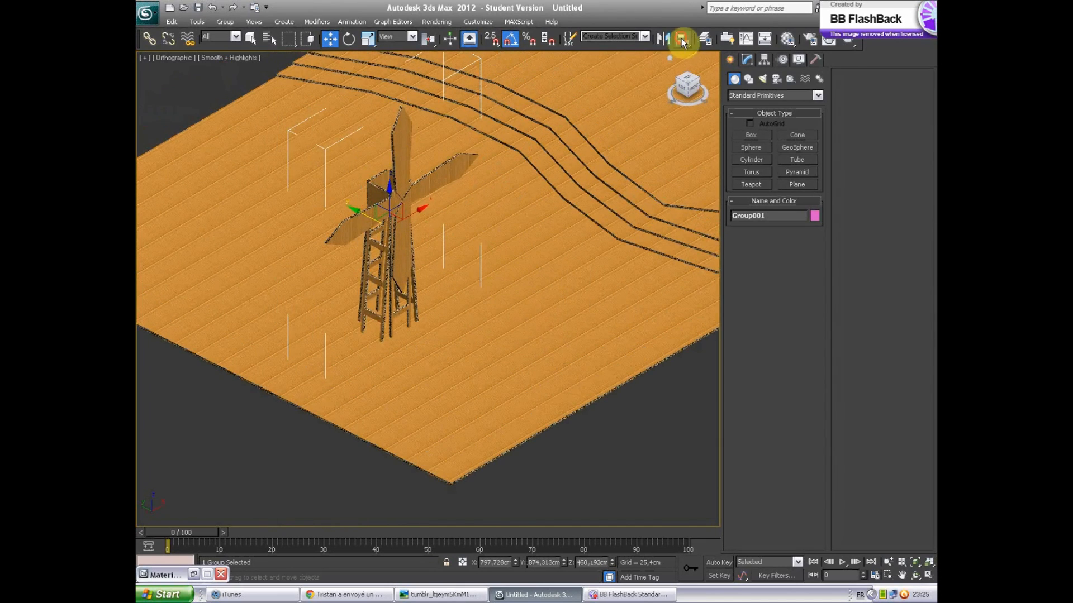
{"action": "left_click", "coordinate": [499, 406]}
{"action": "left_click", "coordinate": [297, 239]}
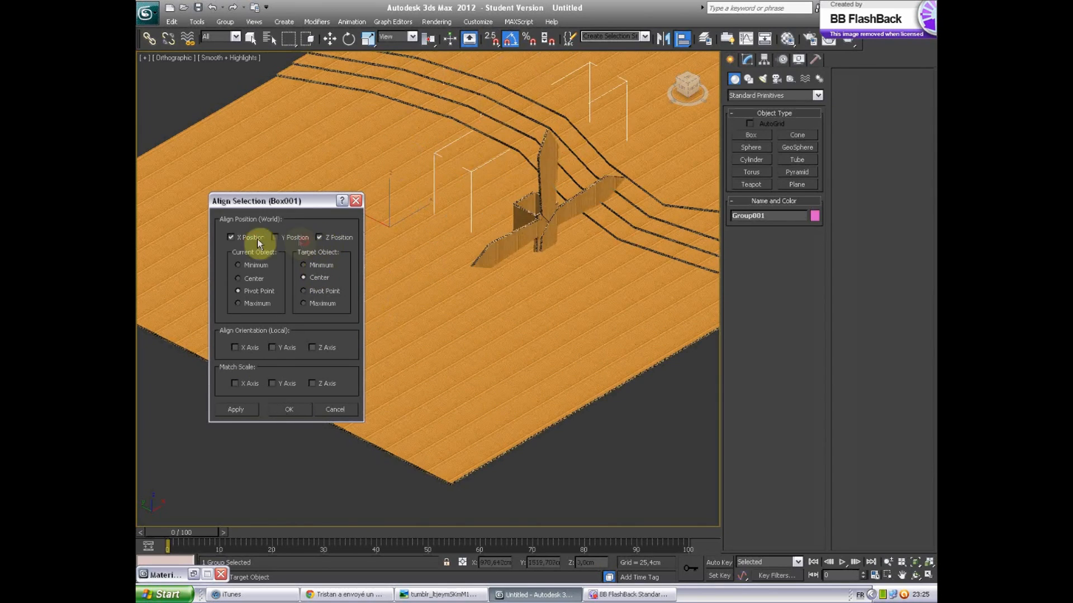
{"action": "left_click", "coordinate": [251, 239]}
{"action": "left_click", "coordinate": [335, 408]}
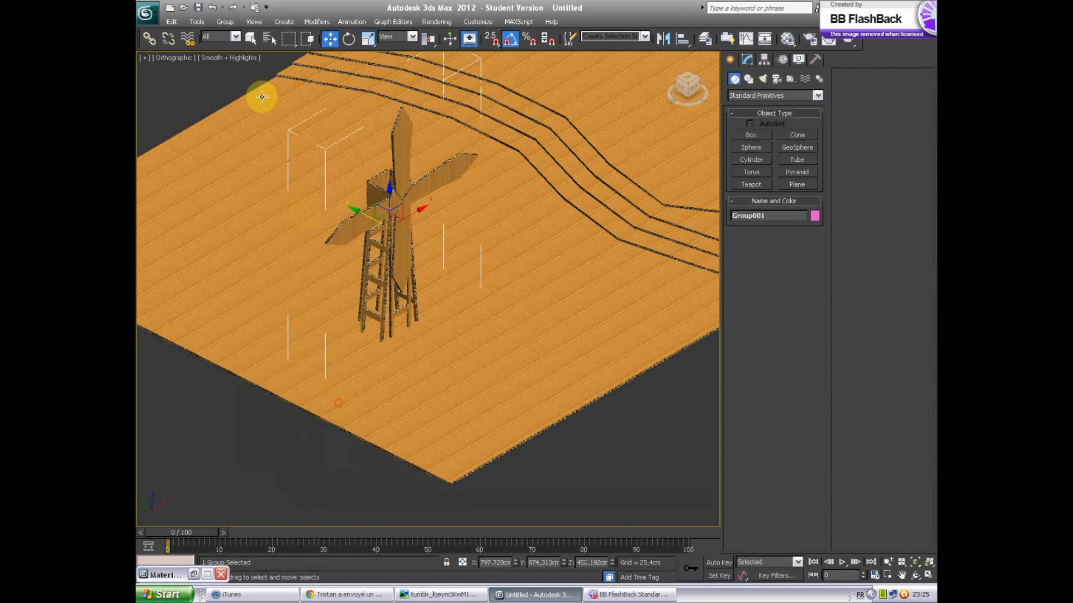
Step: Ungroup the windmill into its separate parts
{"action": "left_click", "coordinate": [224, 22]}
{"action": "left_click", "coordinate": [235, 44]}
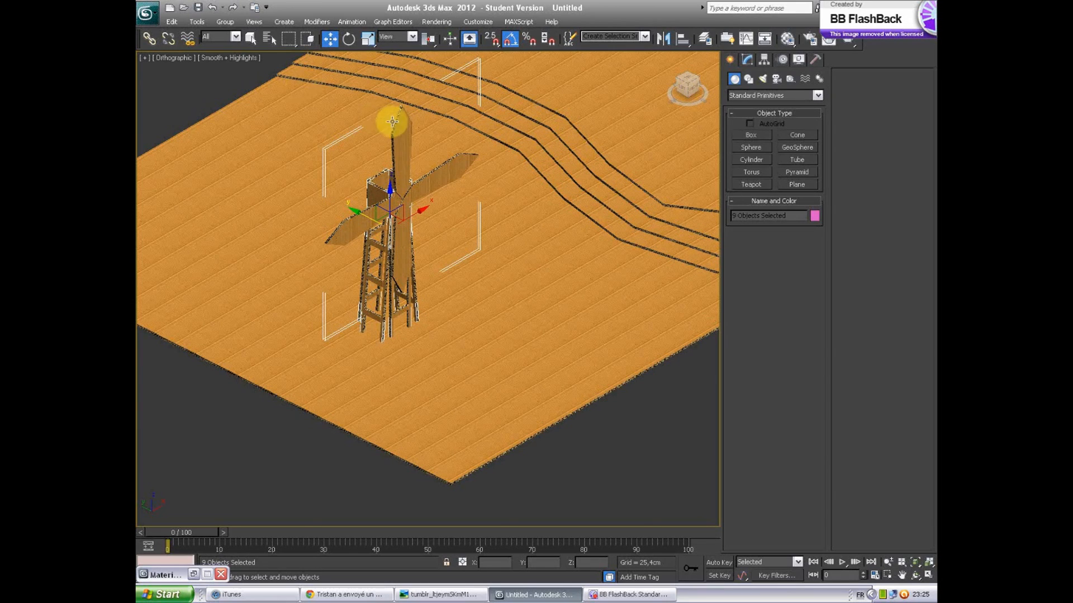
{"action": "middle_click_drag", "start_coordinate": [439, 277], "coordinate": [467, 290]}
{"action": "left_click", "coordinate": [683, 38]}
{"action": "left_click", "coordinate": [637, 126]}
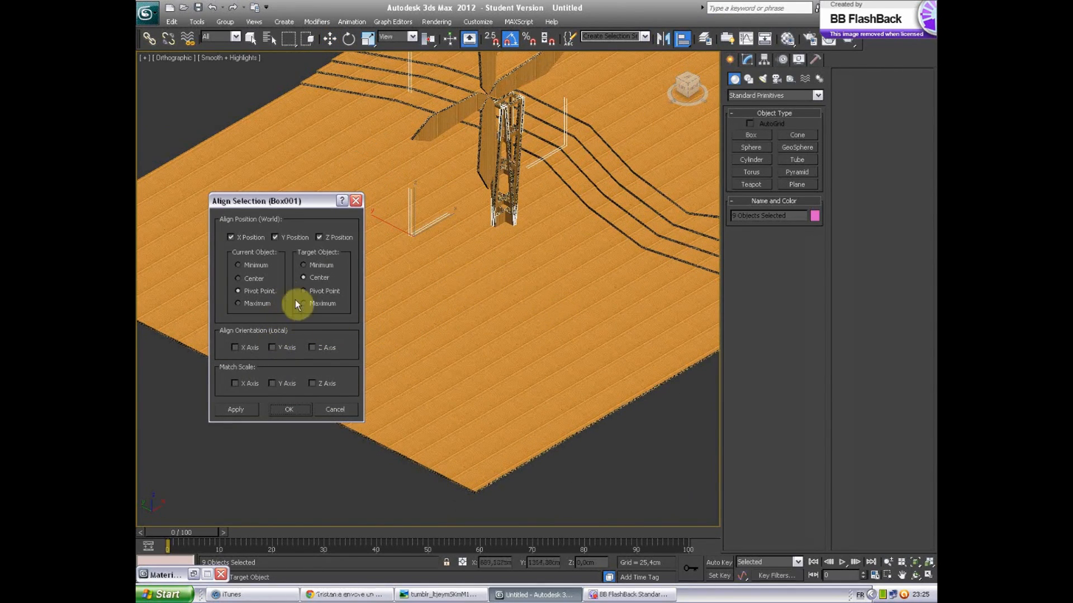
{"action": "left_click", "coordinate": [280, 237]}
{"action": "left_click", "coordinate": [249, 238]}
{"action": "left_click", "coordinate": [315, 304]}
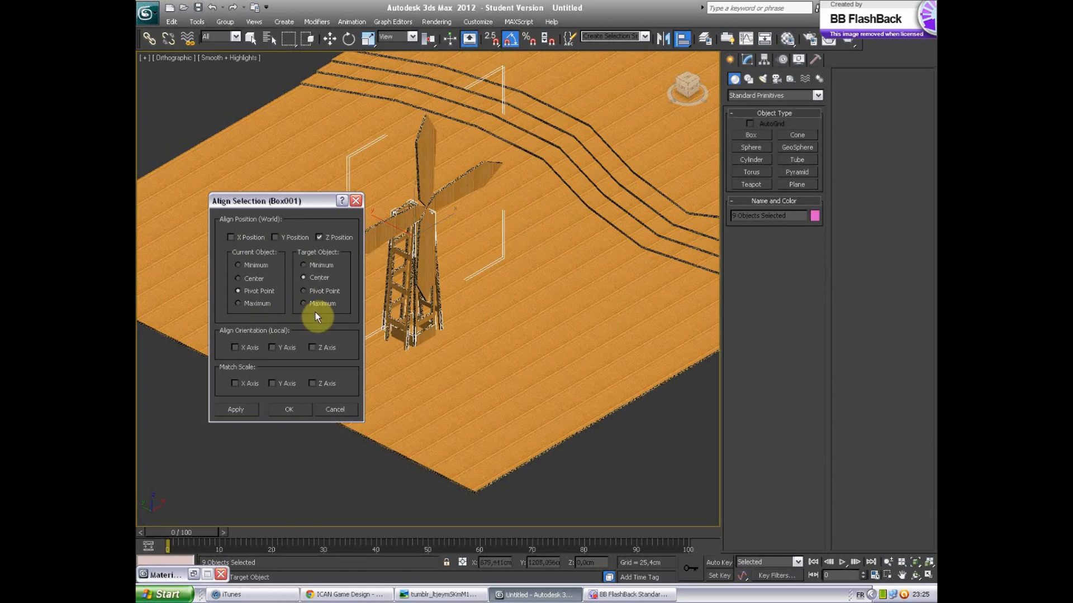
{"action": "left_click", "coordinate": [261, 266]}
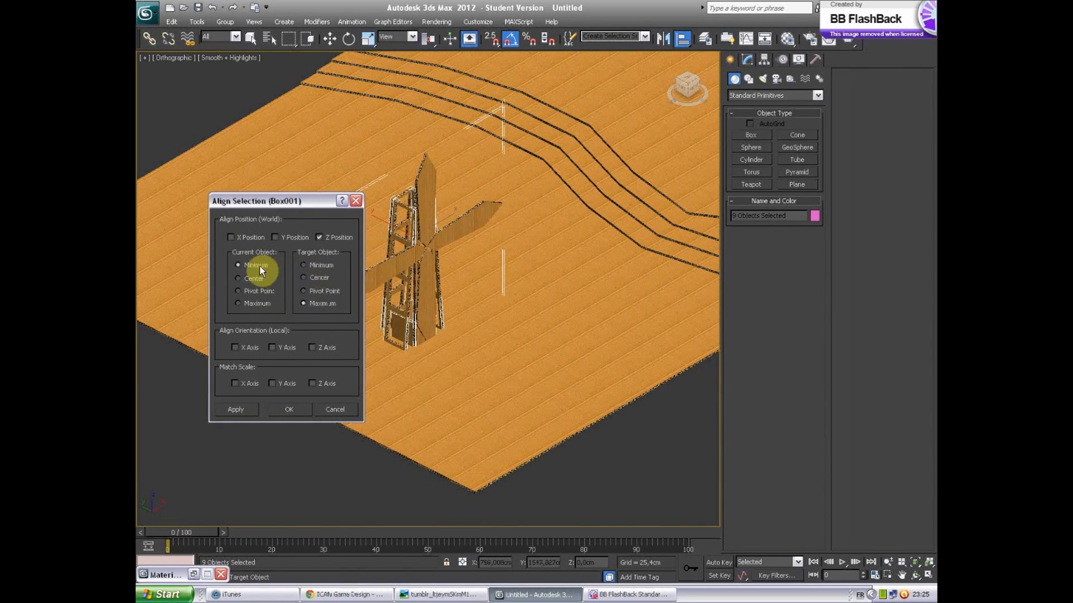
{"action": "left_click", "coordinate": [341, 405]}
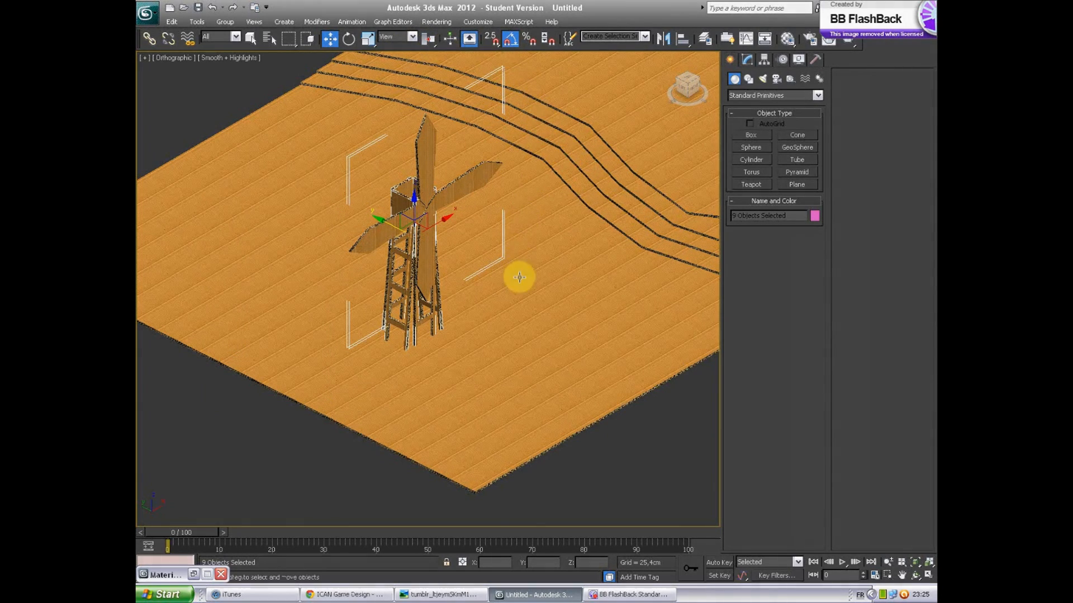
Step: Examine the windmill on the base and the stepped wavy-edged slabs from a lower angle, with the top slab selected
{"action": "middle_click_drag", "start_coordinate": [546, 270], "coordinate": [502, 273]}
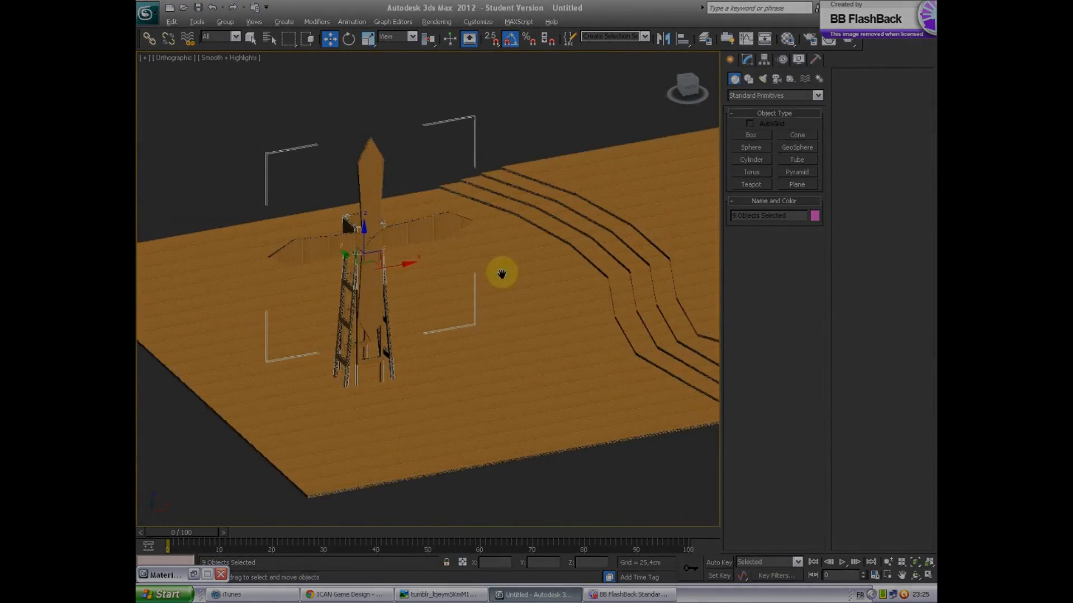
{"action": "middle_click_drag", "start_coordinate": [602, 262], "coordinate": [314, 295]}
{"action": "left_click", "coordinate": [414, 275]}
{"action": "middle_click_drag", "start_coordinate": [419, 316], "coordinate": [585, 294]}
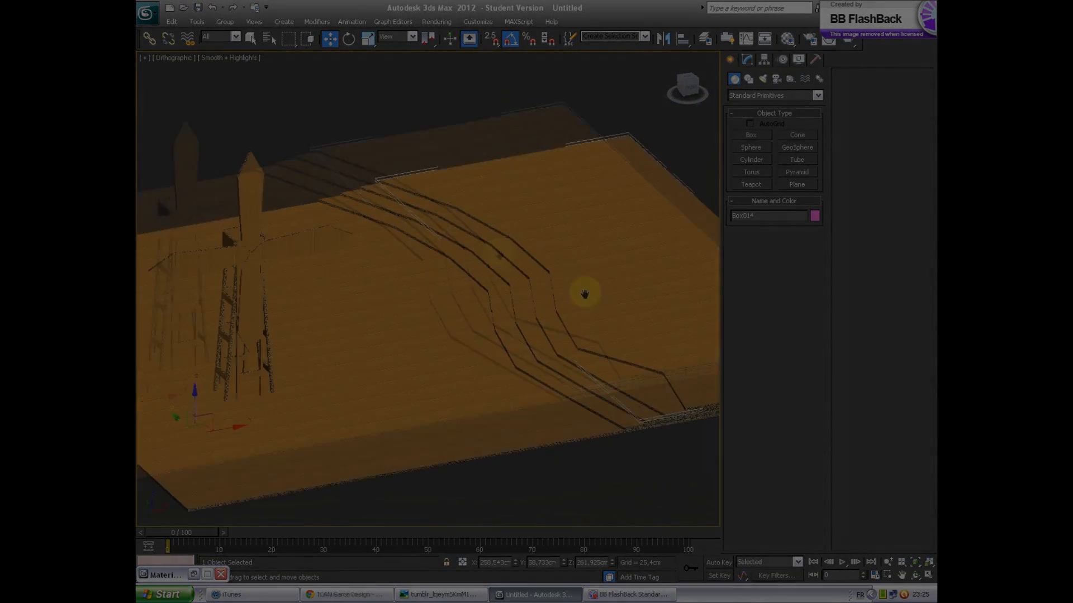
{"action": "scroll", "coordinate": [550, 275], "scroll_direction": "up", "scroll_amount": 5}
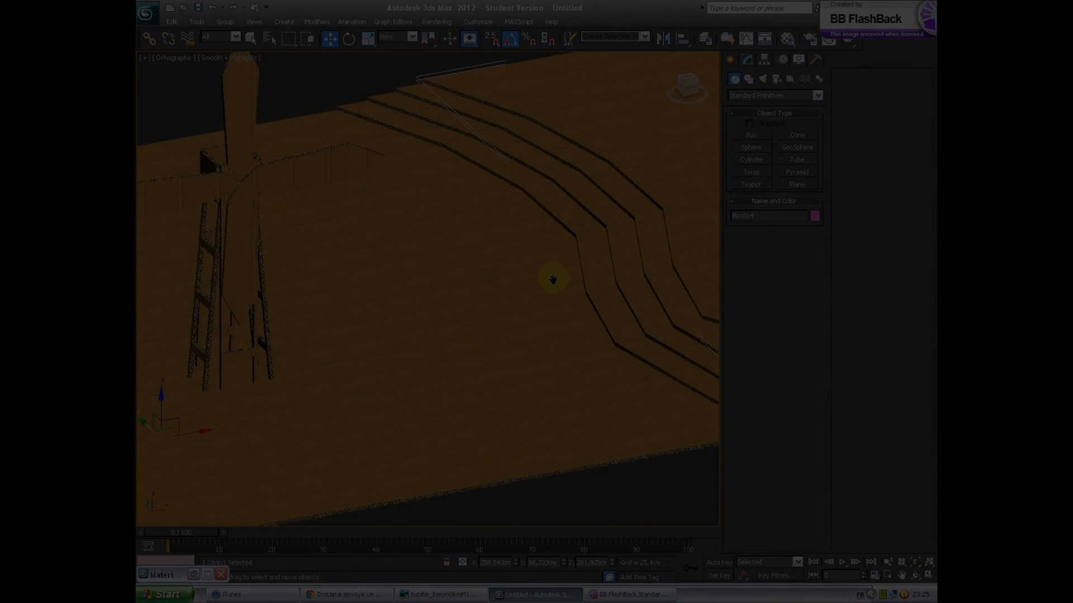
{"action": "middle_click_drag", "start_coordinate": [551, 275], "coordinate": [537, 295]}
{"action": "scroll", "coordinate": [537, 295], "scroll_direction": "down", "scroll_amount": 10}
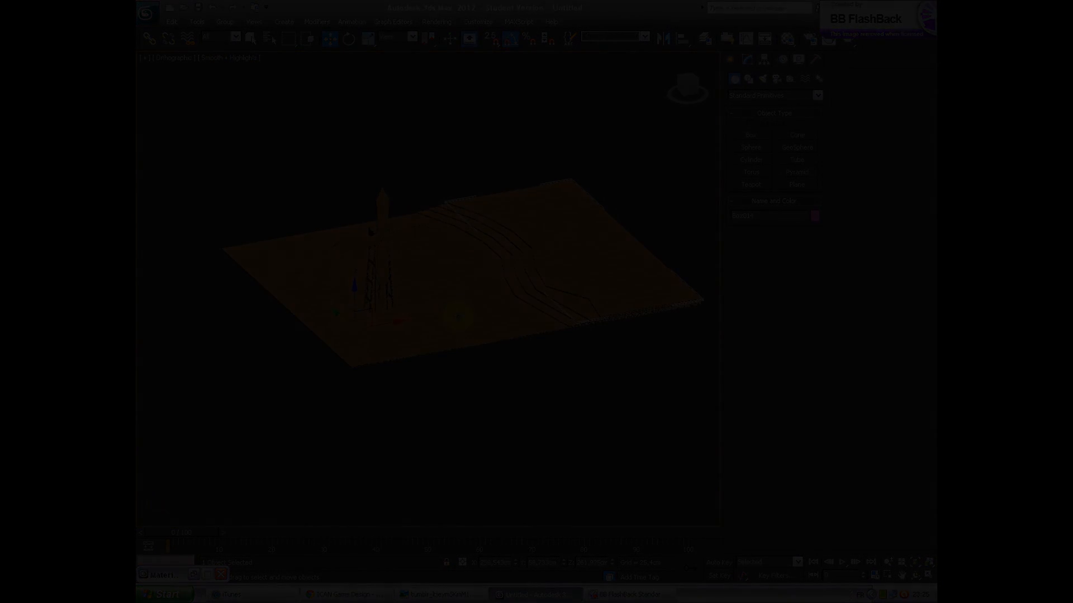